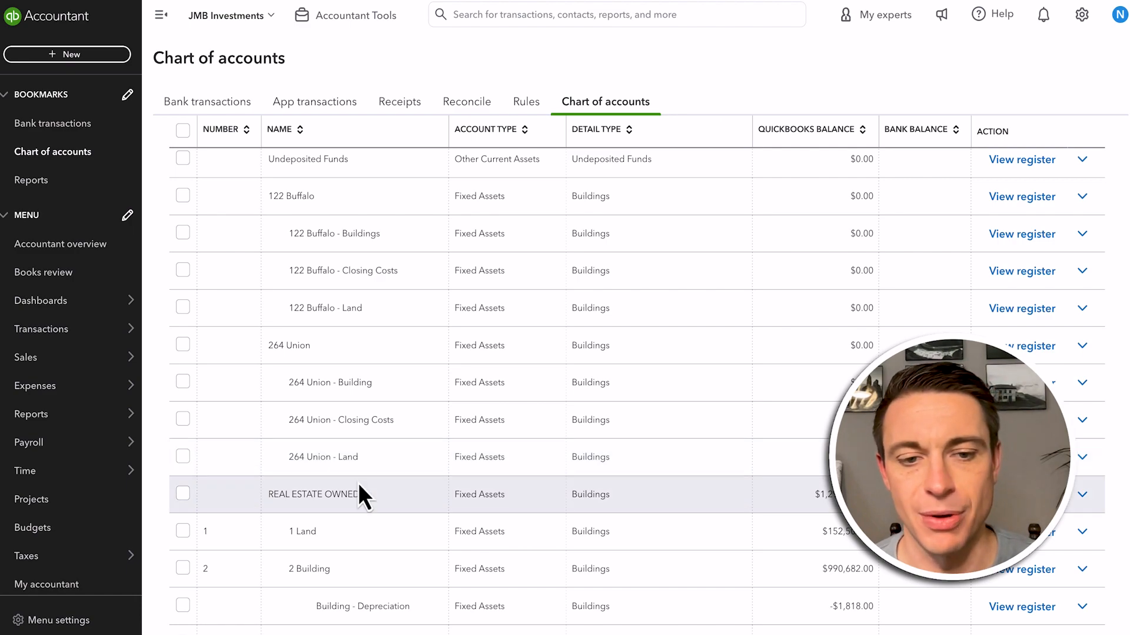
Review the fixed asset and liability accounts for the properties in the chart of accounts
scroll(357, 482, down, 5)
scroll(358, 483, down, 1)
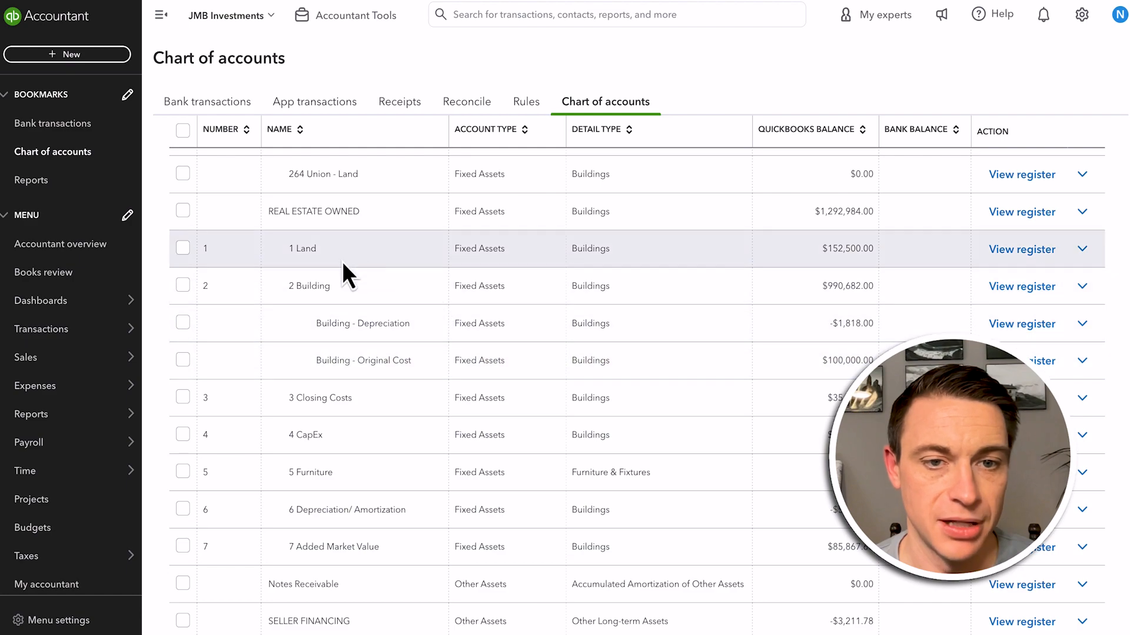
scroll(258, 456, down, 9)
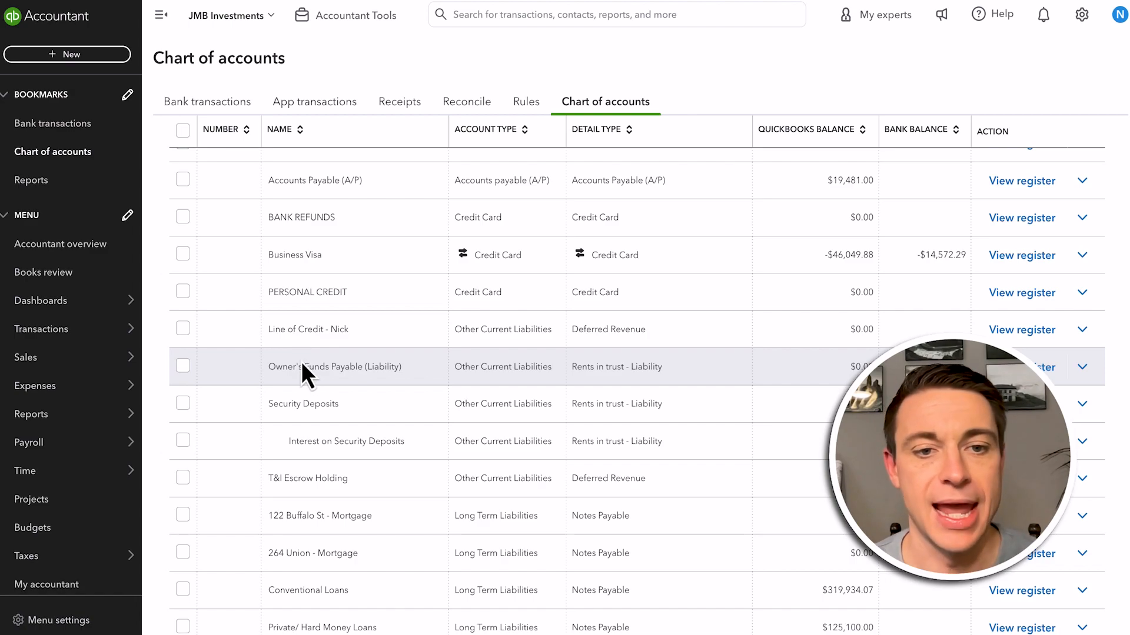
scroll(302, 365, up, 15)
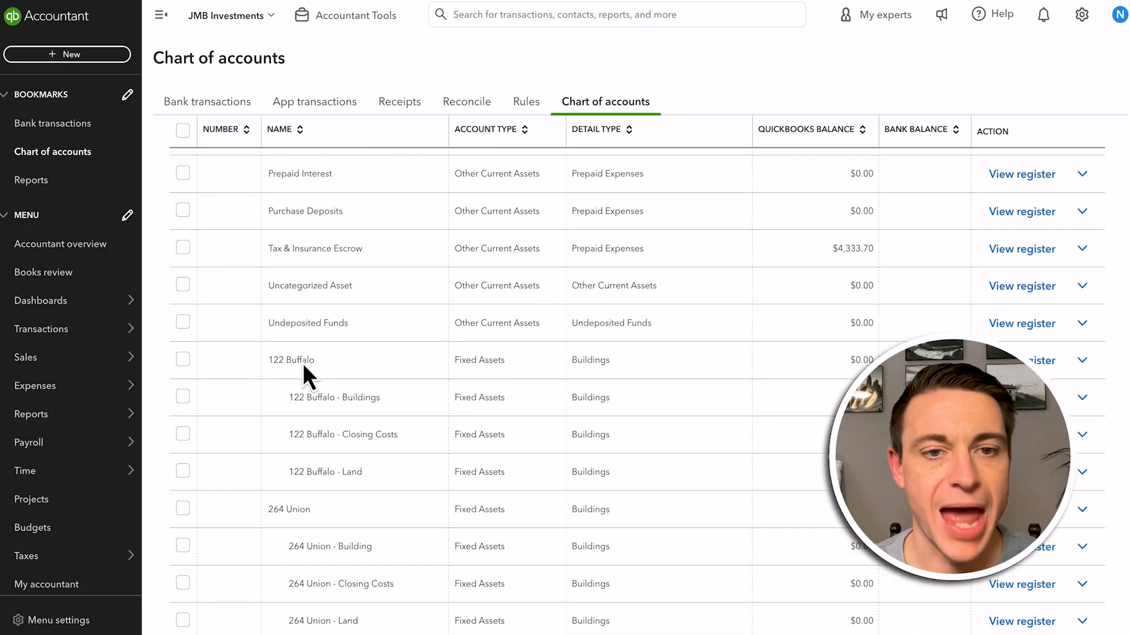
scroll(303, 363, up, 12)
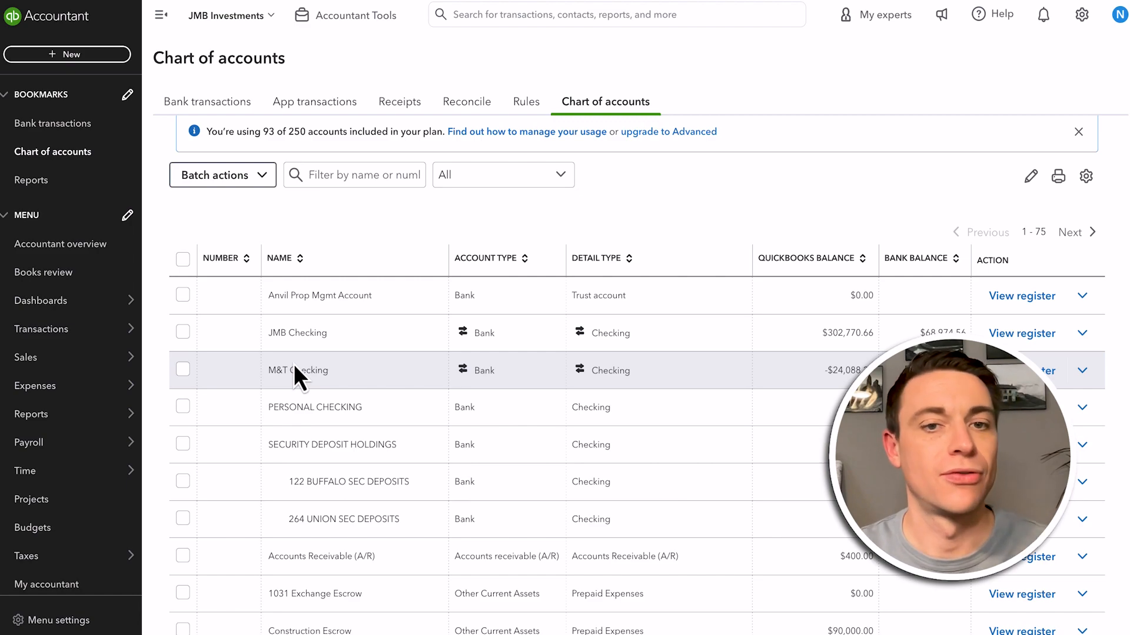
Open the customers list and examine how properties and their tenants are arranged as sub-customers
mouse_move(69, 360)
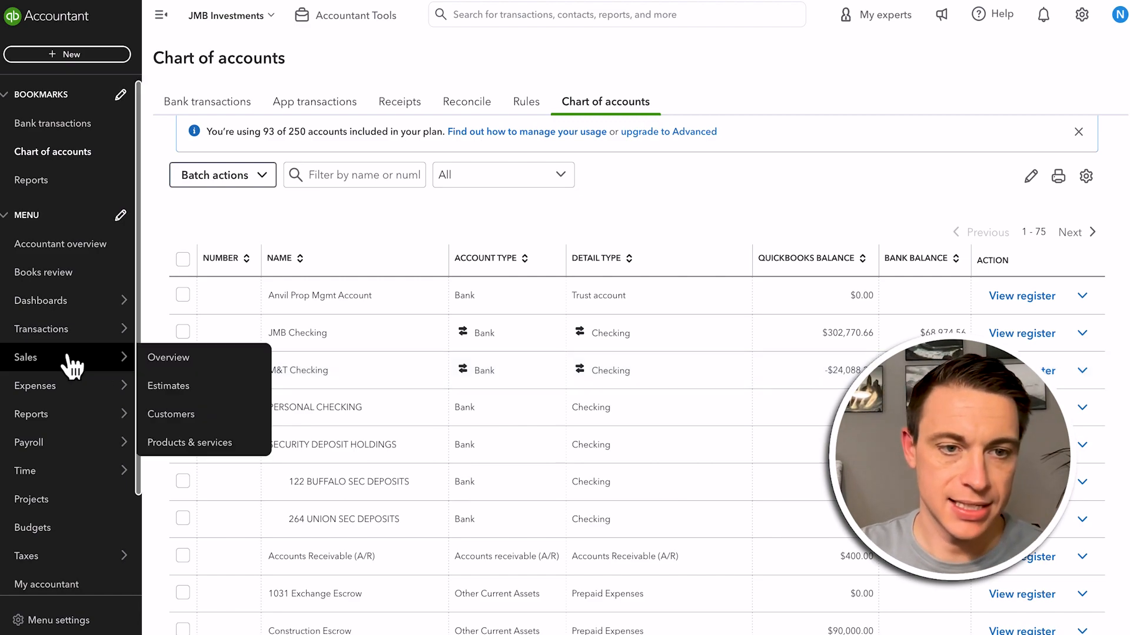
click(184, 416)
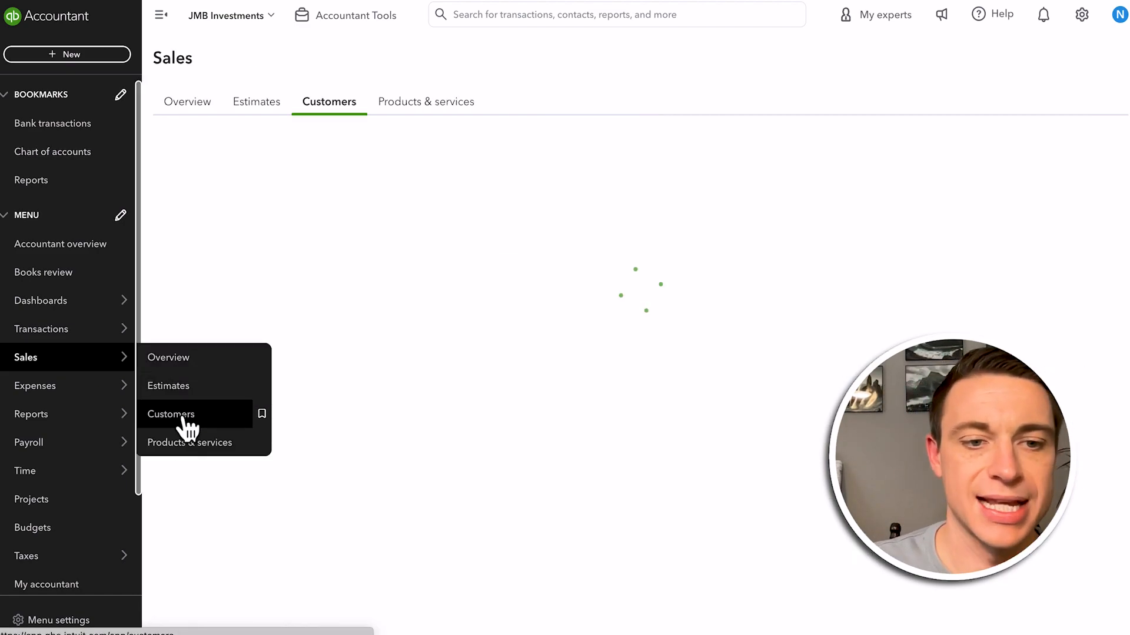
scroll(252, 433, down, 6)
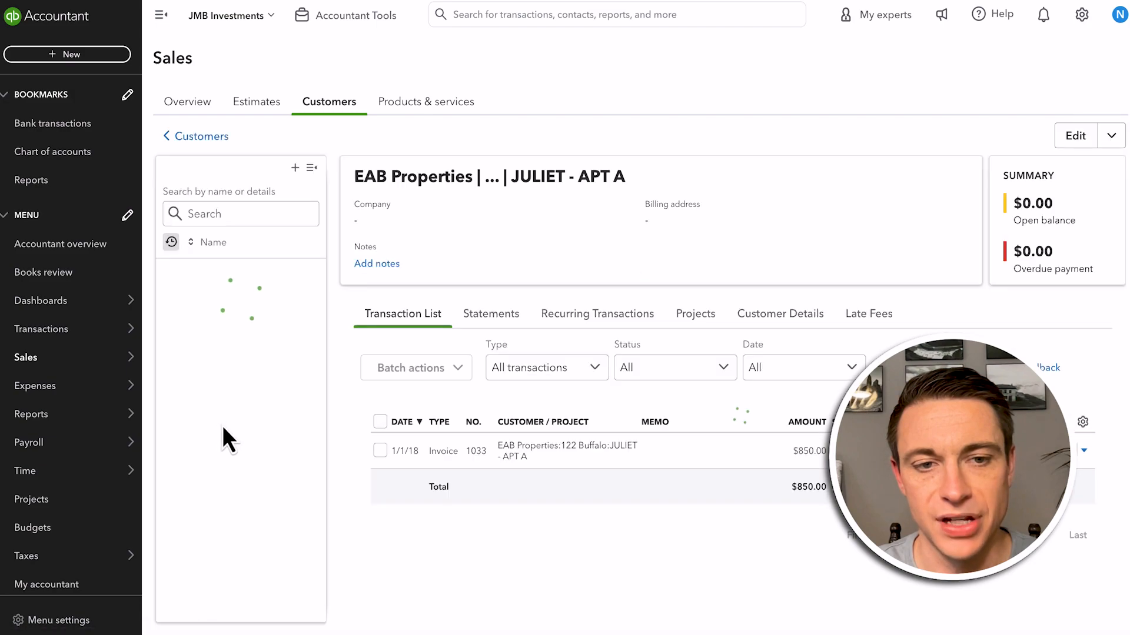
key(alt+Left)
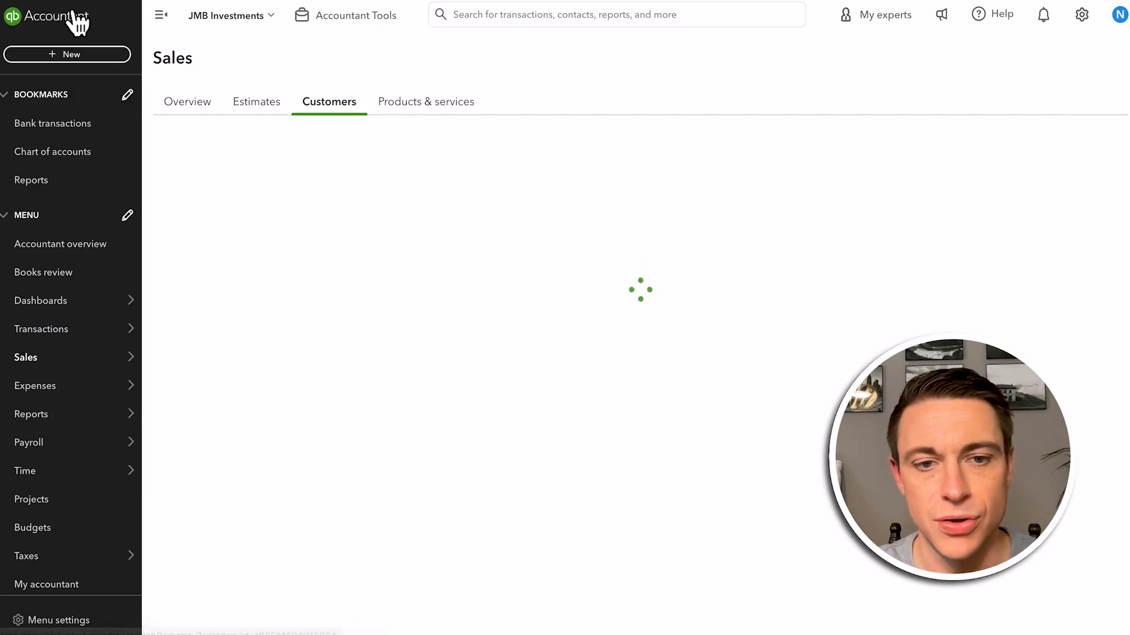
scroll(270, 569, down, 4)
scroll(258, 565, down, 2)
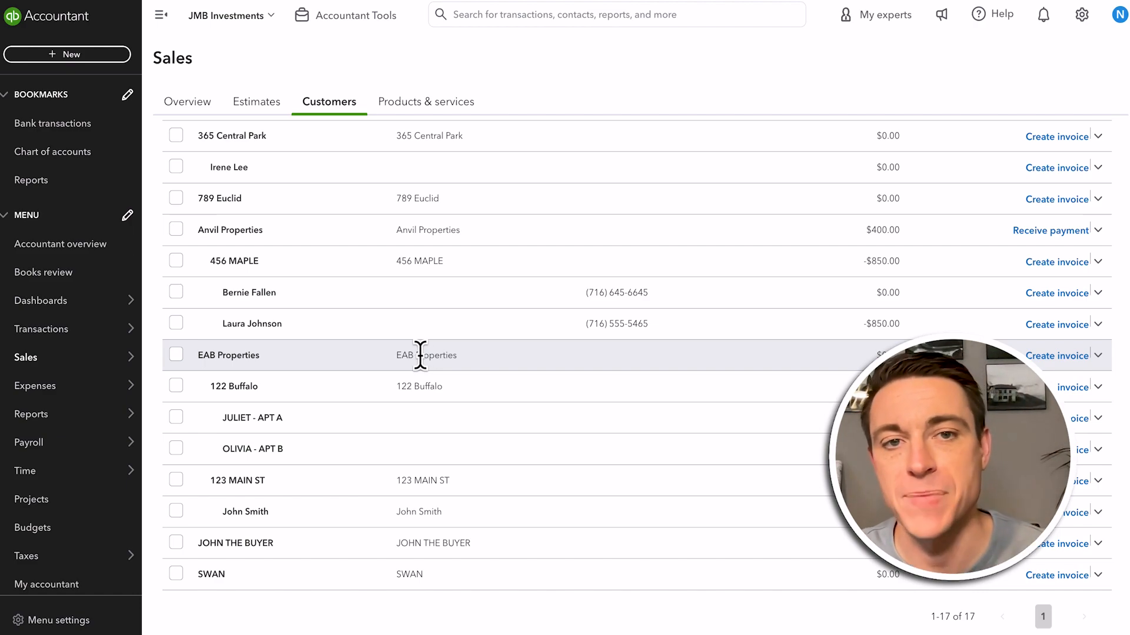
Turn on Track classes in the company's advanced account settings, save the change and close the settings
click(1081, 15)
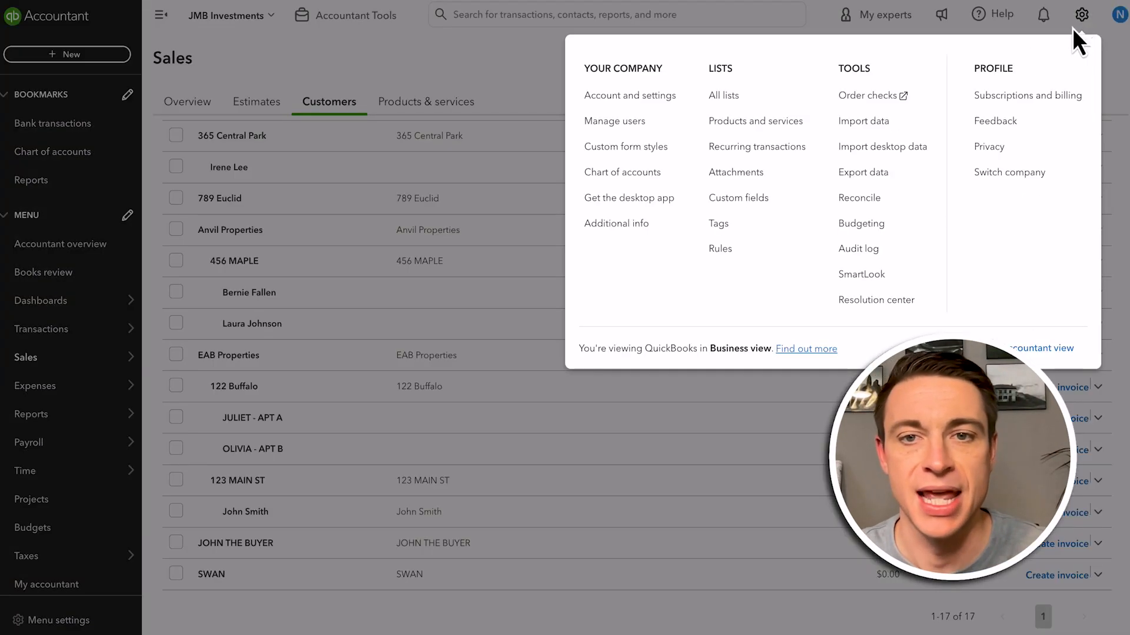
click(659, 103)
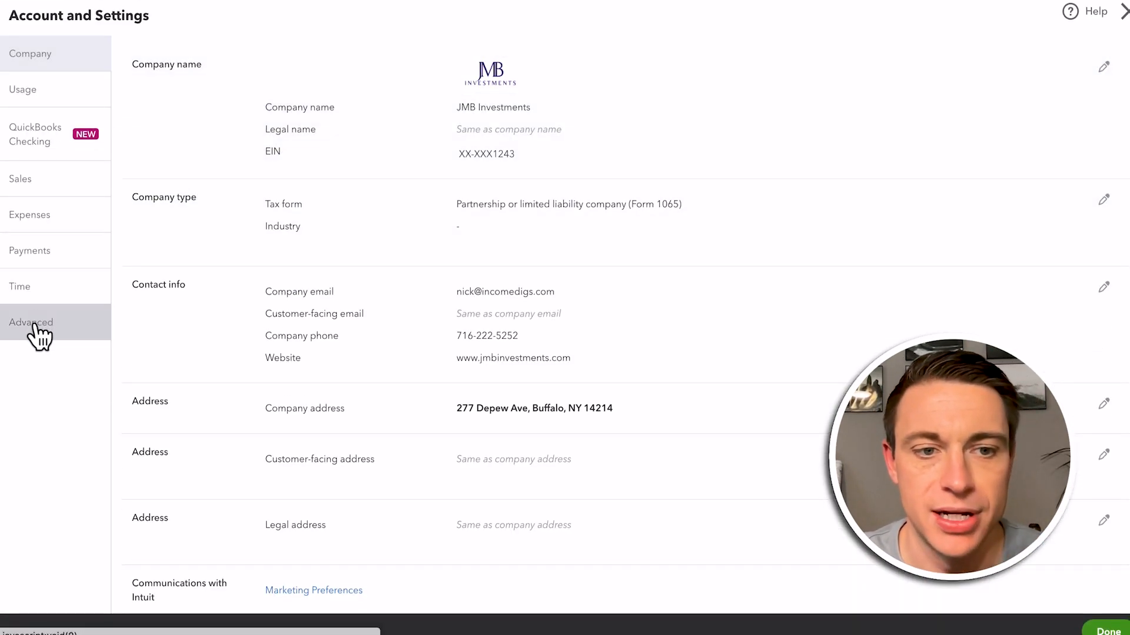
click(46, 325)
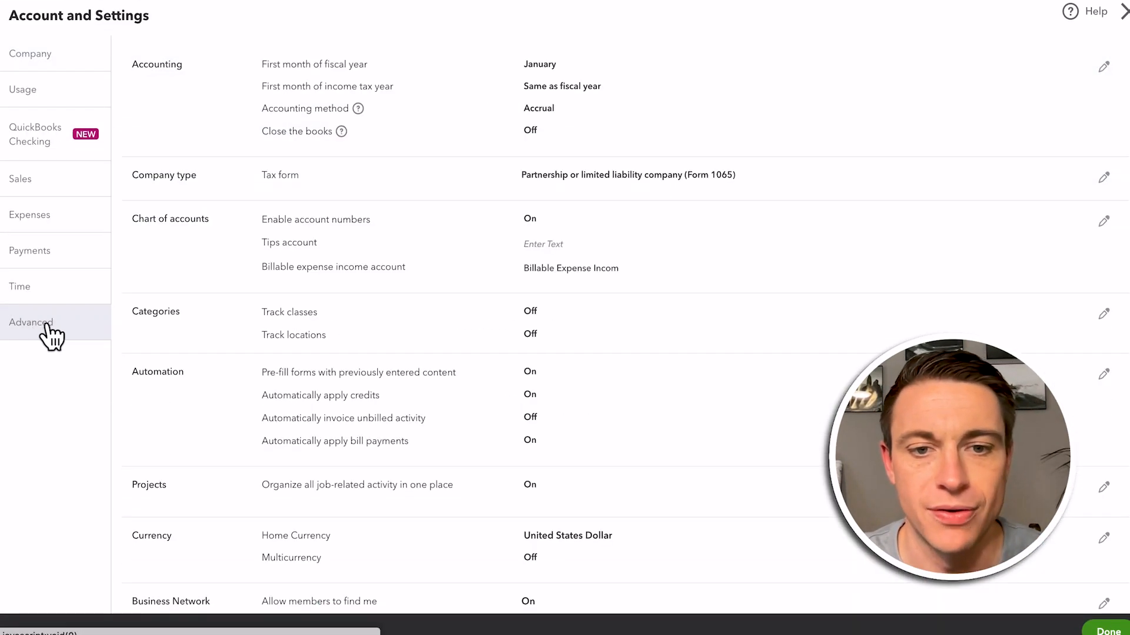
click(547, 327)
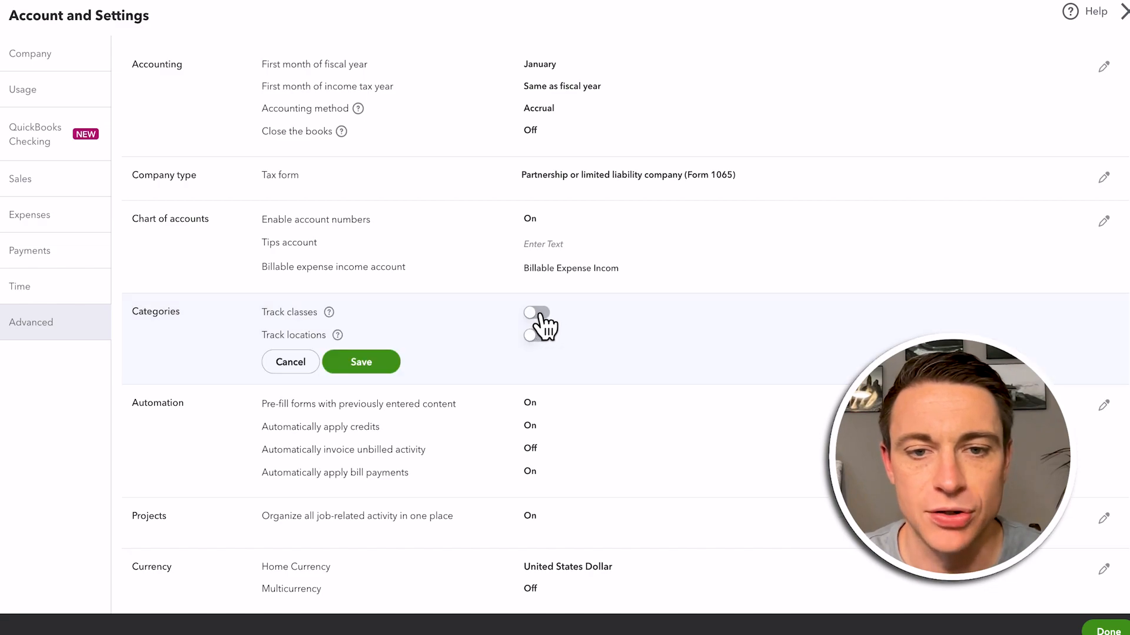
click(538, 313)
click(366, 450)
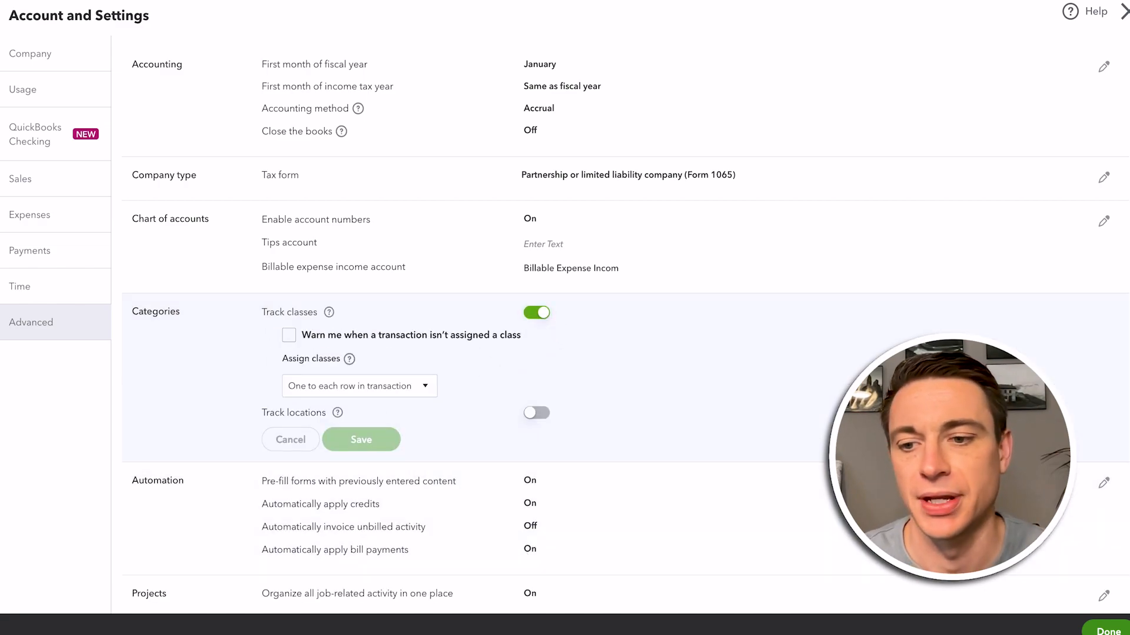
click(1105, 629)
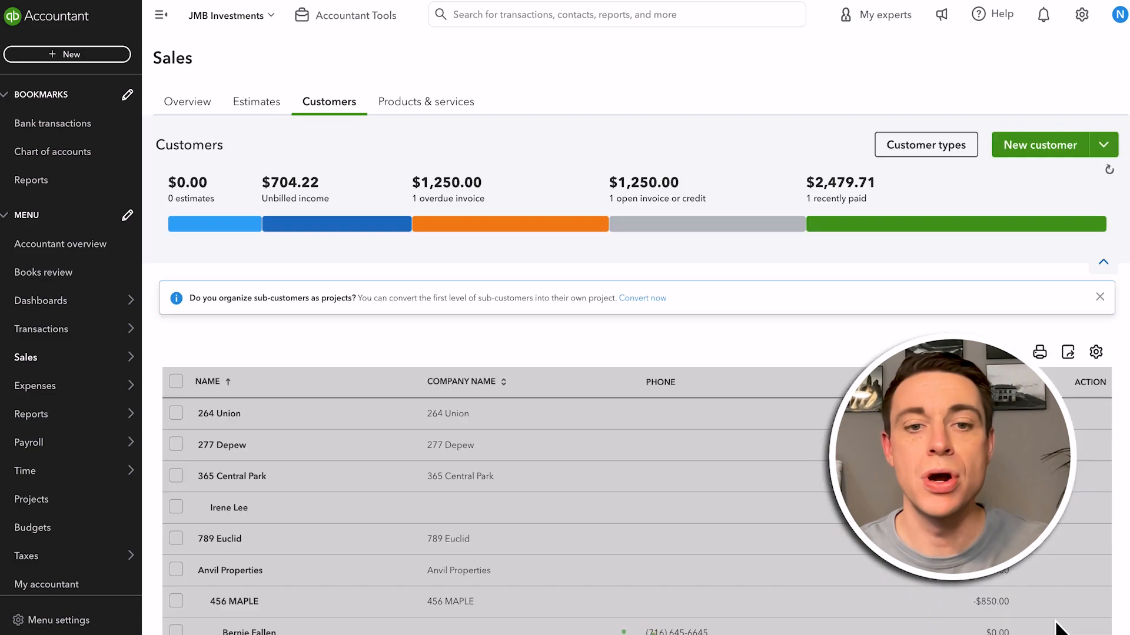
scroll(609, 496, down, 3)
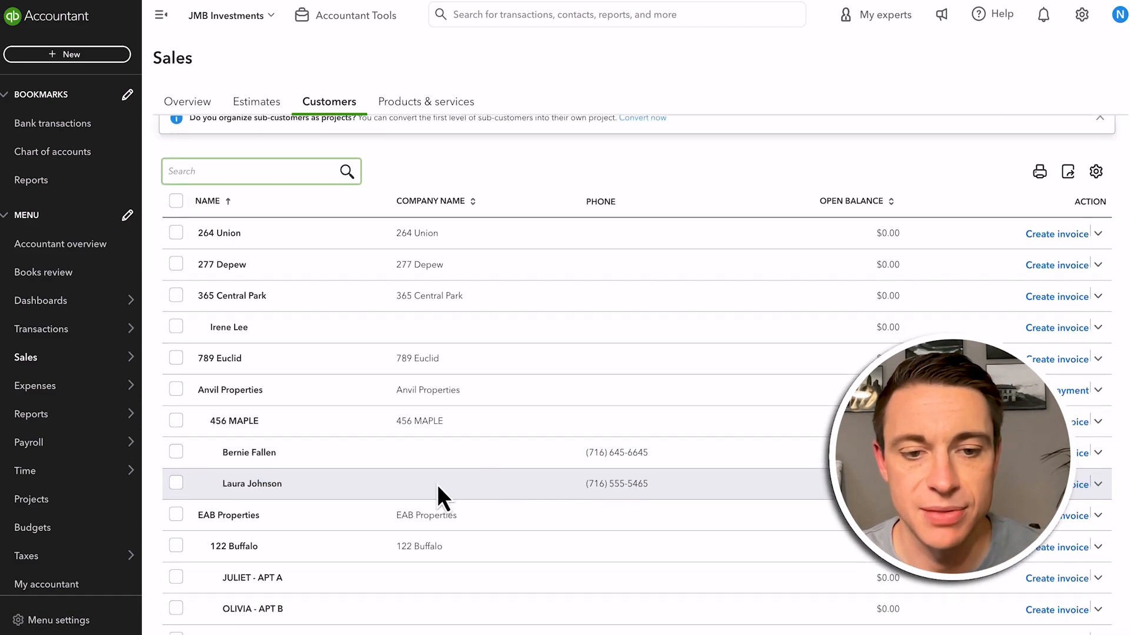
scroll(271, 525, down, 3)
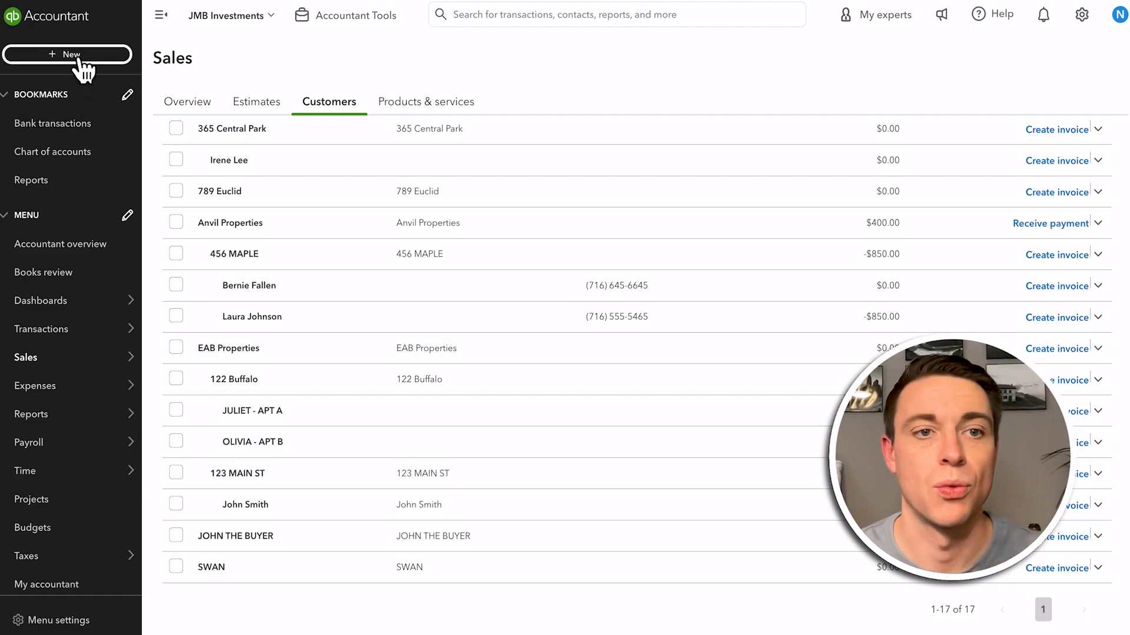
click(79, 55)
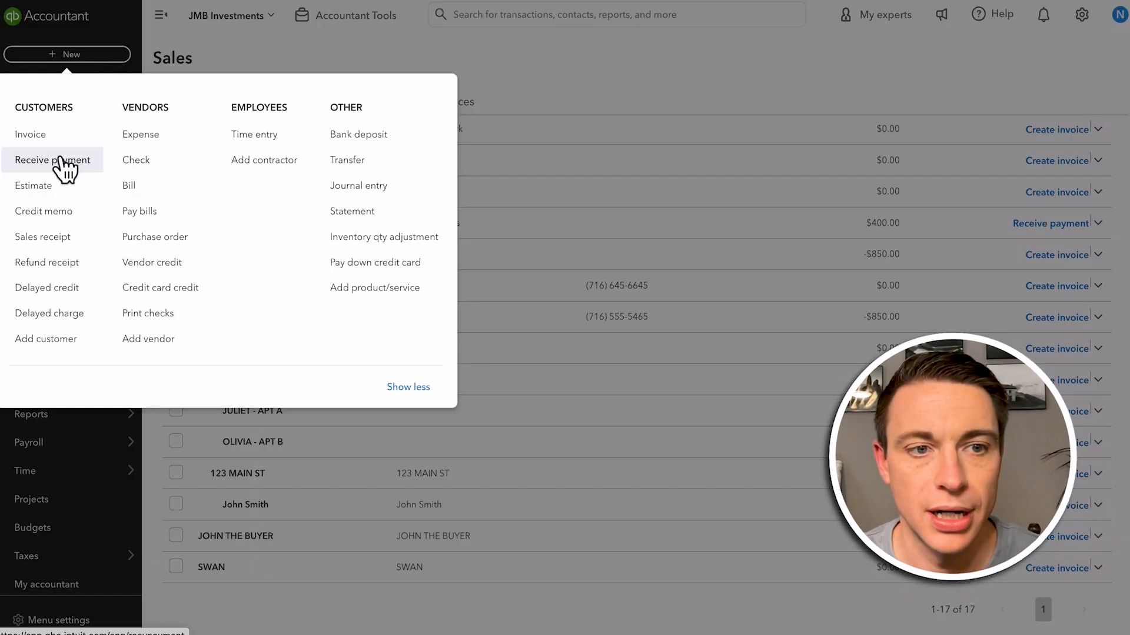
click(27, 136)
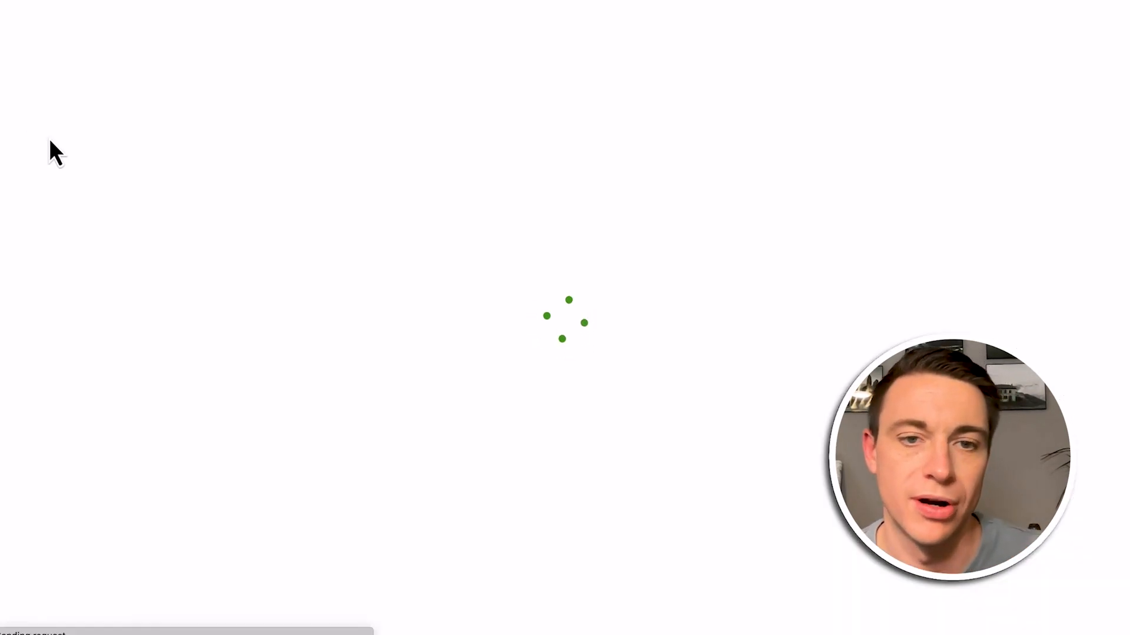
text(juliet)
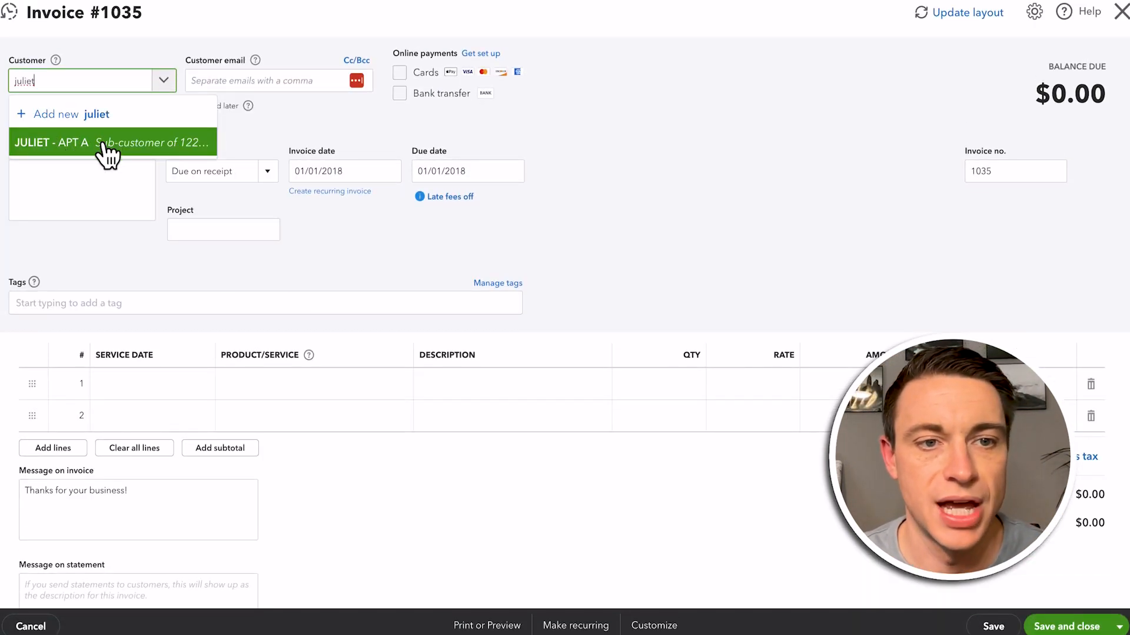
click(120, 146)
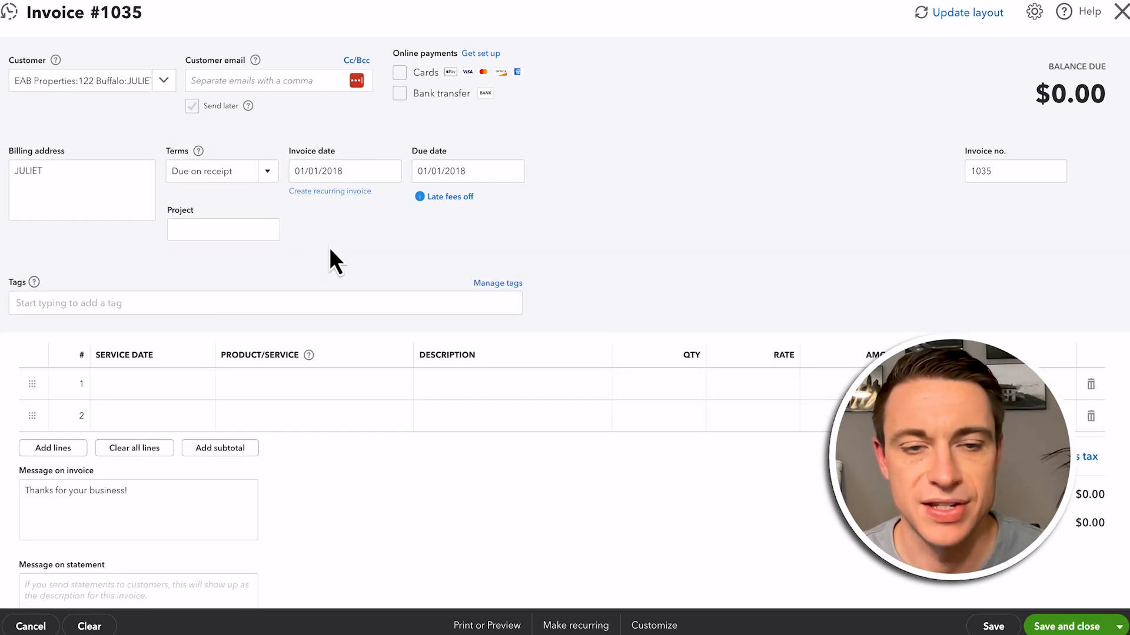
click(123, 391)
text(1/)
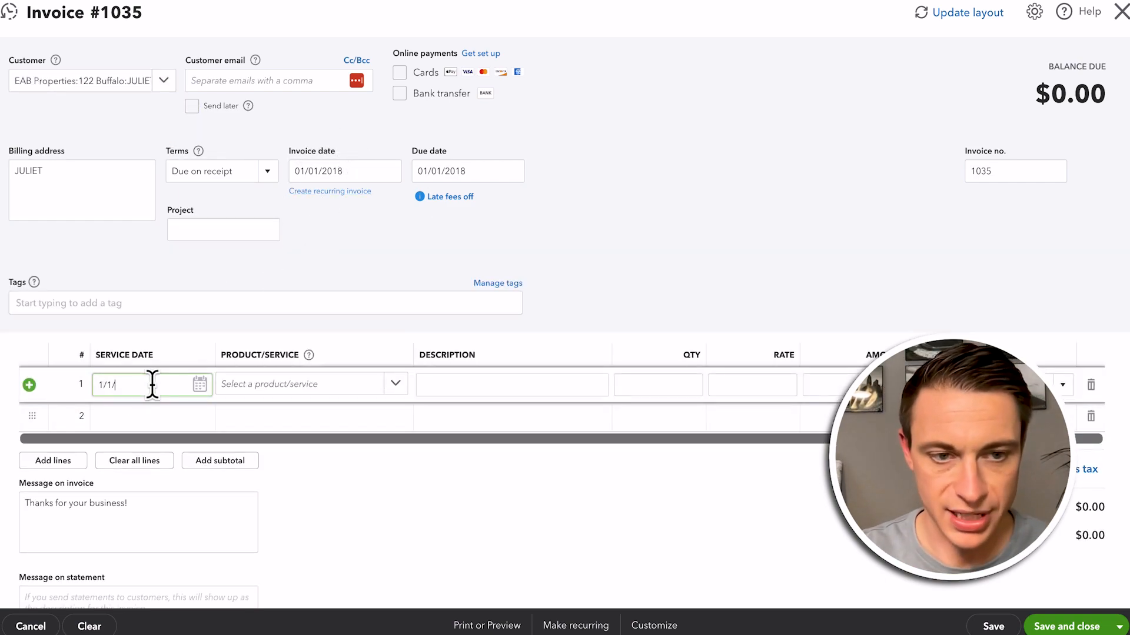
text(01/2018)
key(Tab)
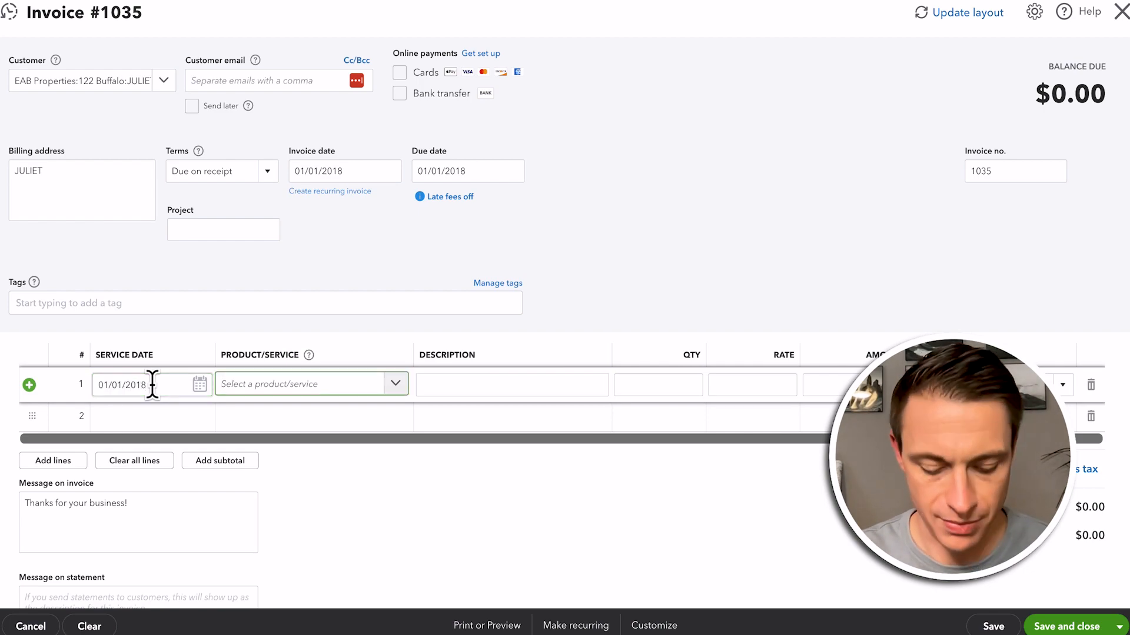
text(123)
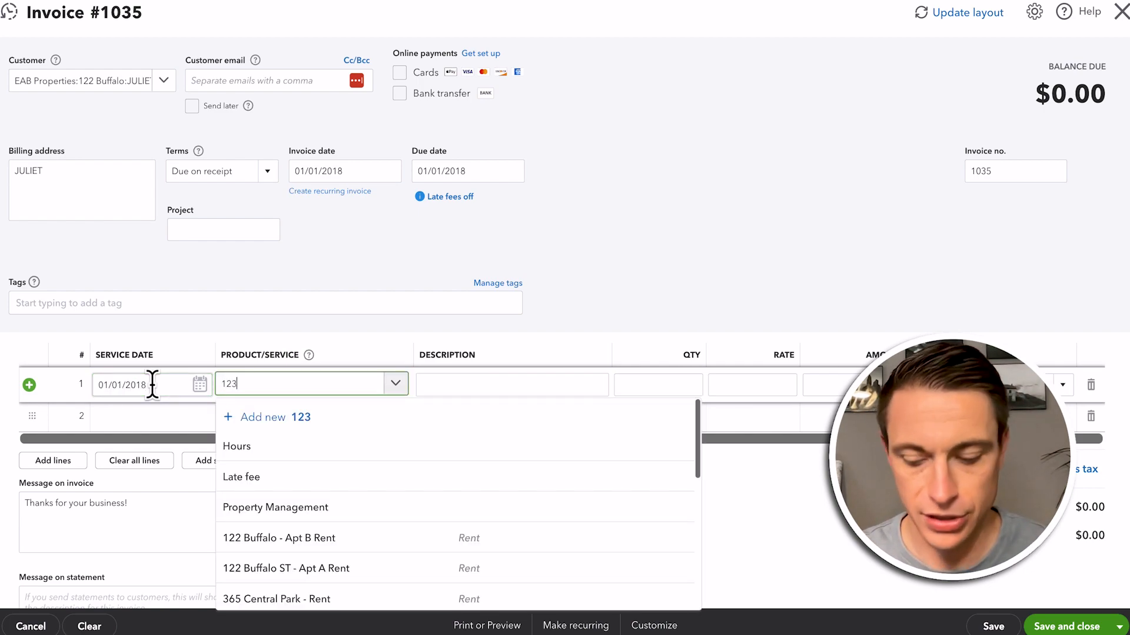
key(BackSpace)
text(2)
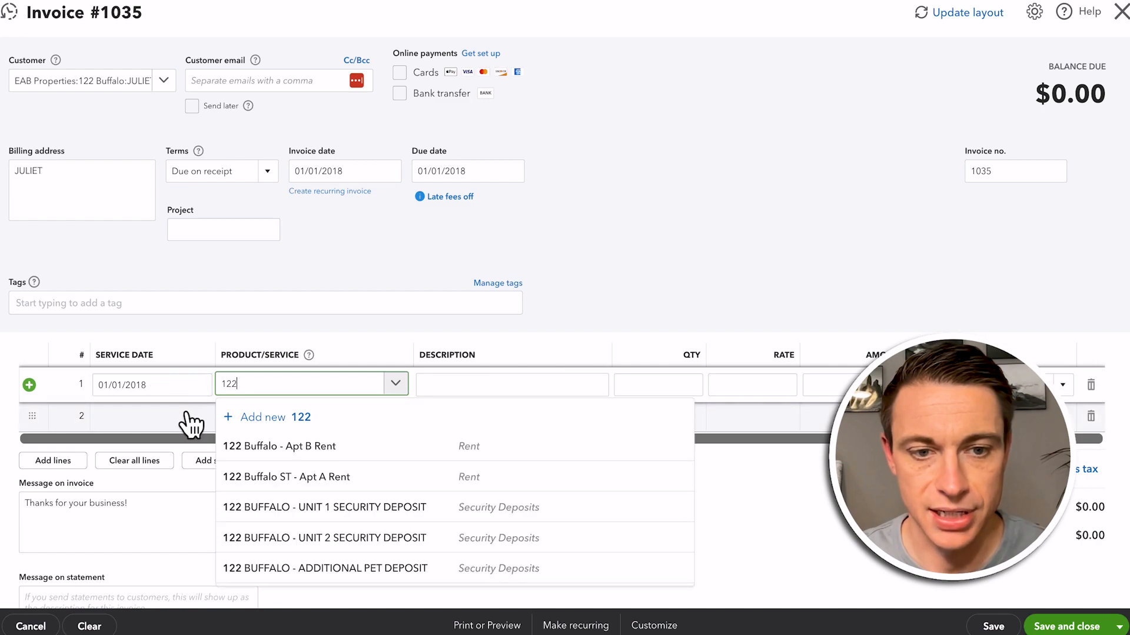
click(322, 476)
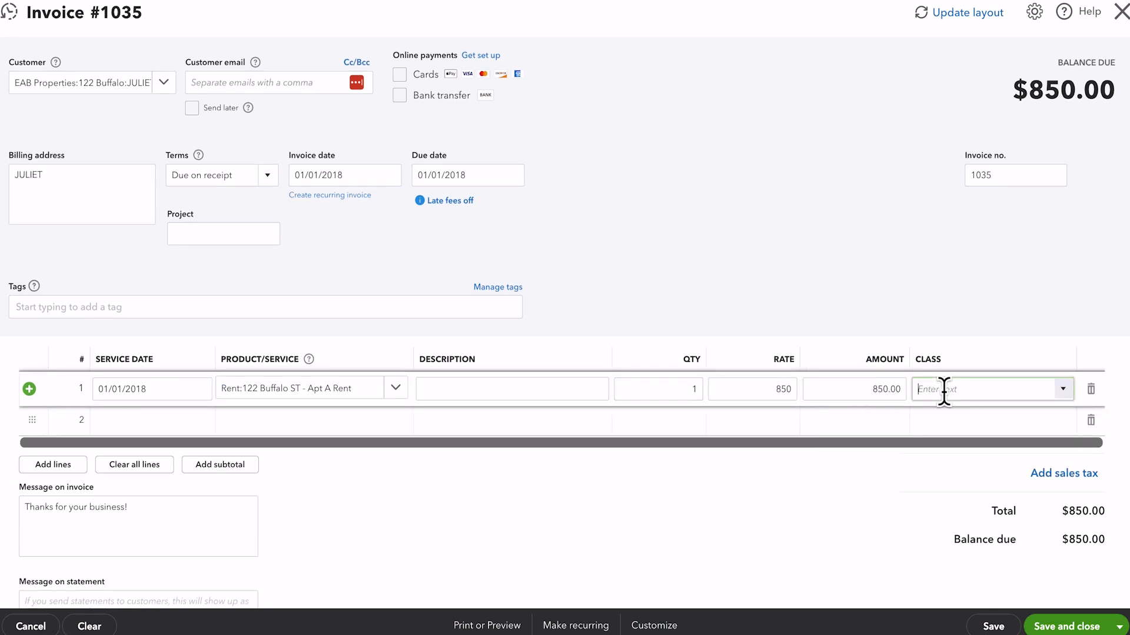
click(944, 391)
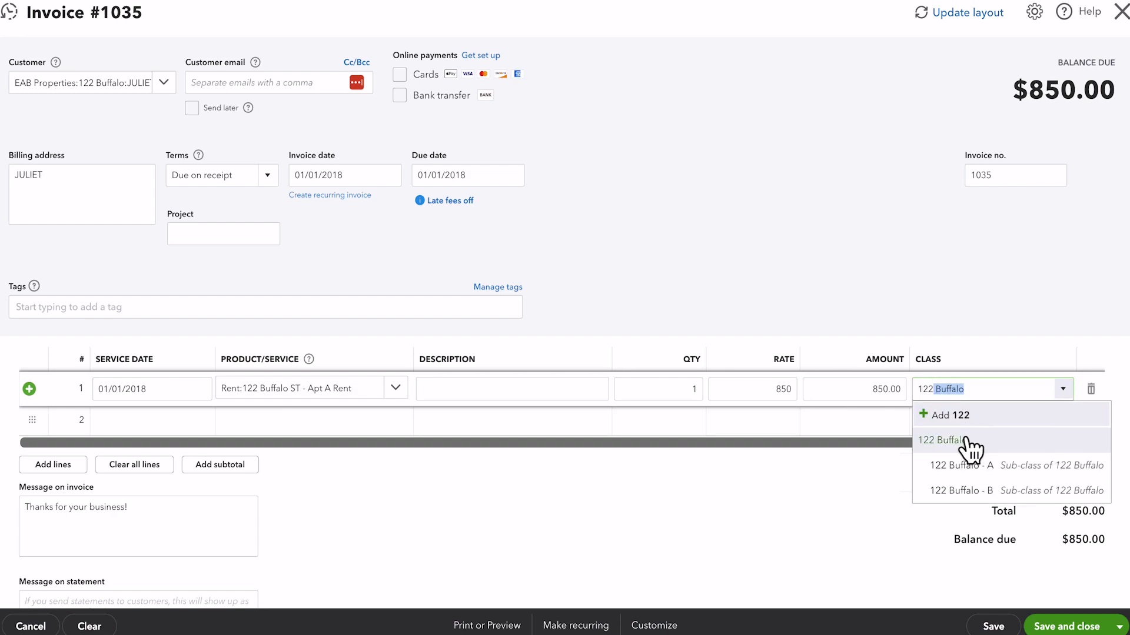
click(965, 441)
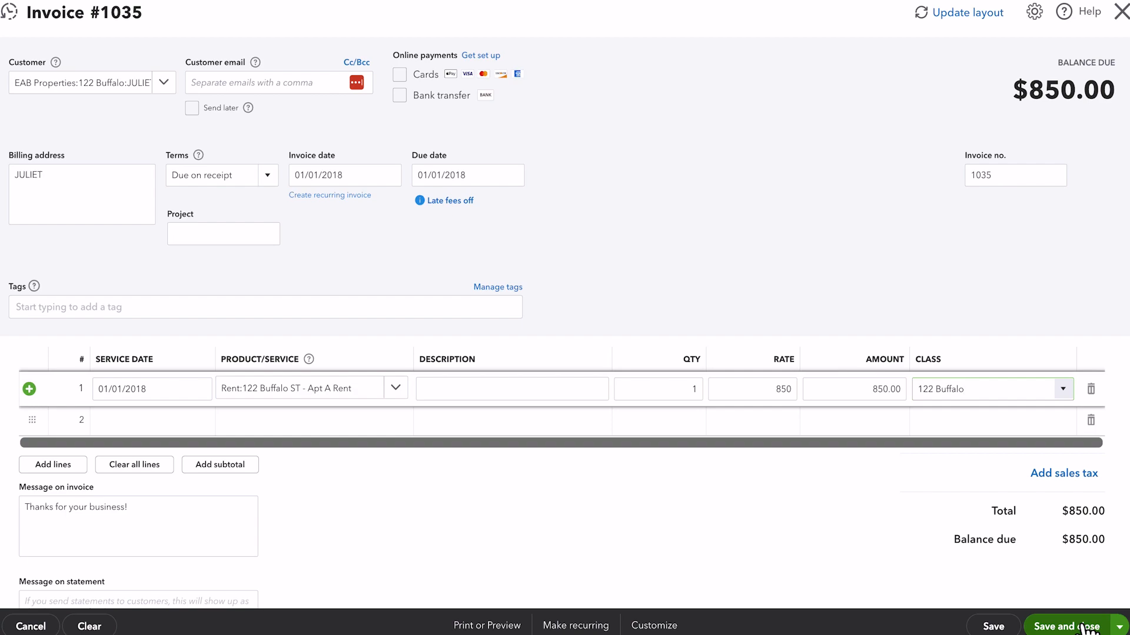
click(1117, 627)
click(1038, 560)
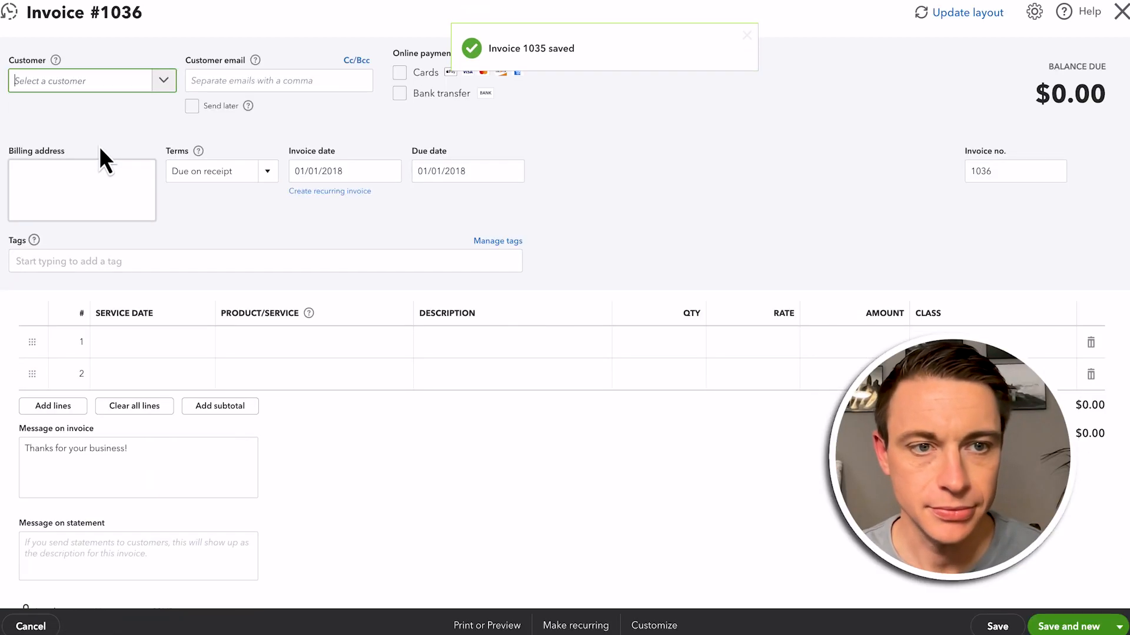
text(olivi)
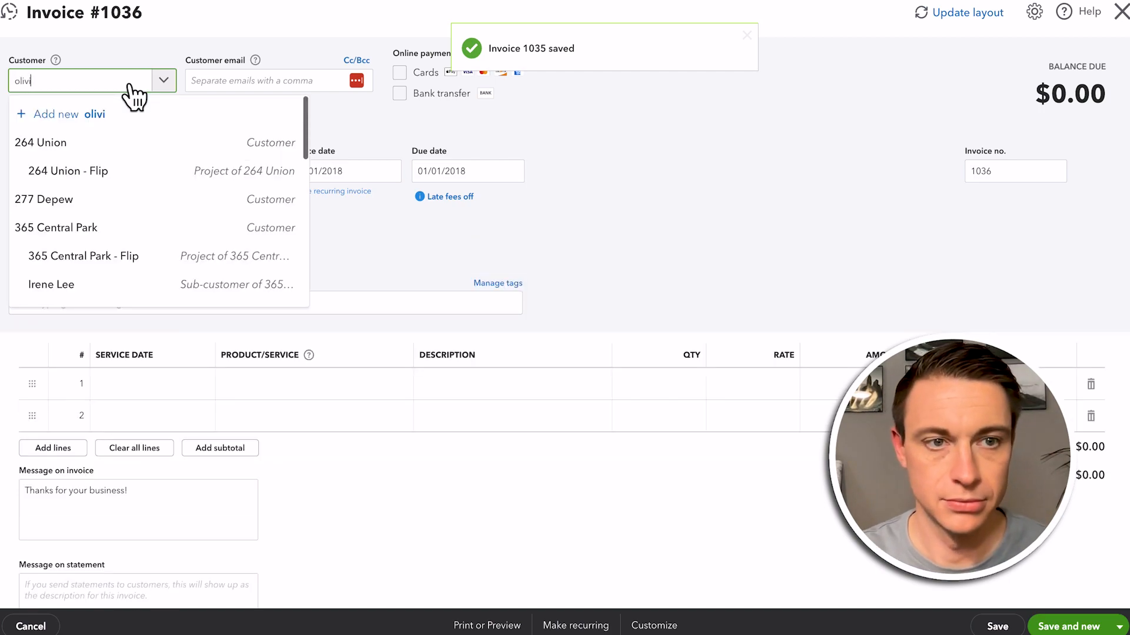
click(96, 144)
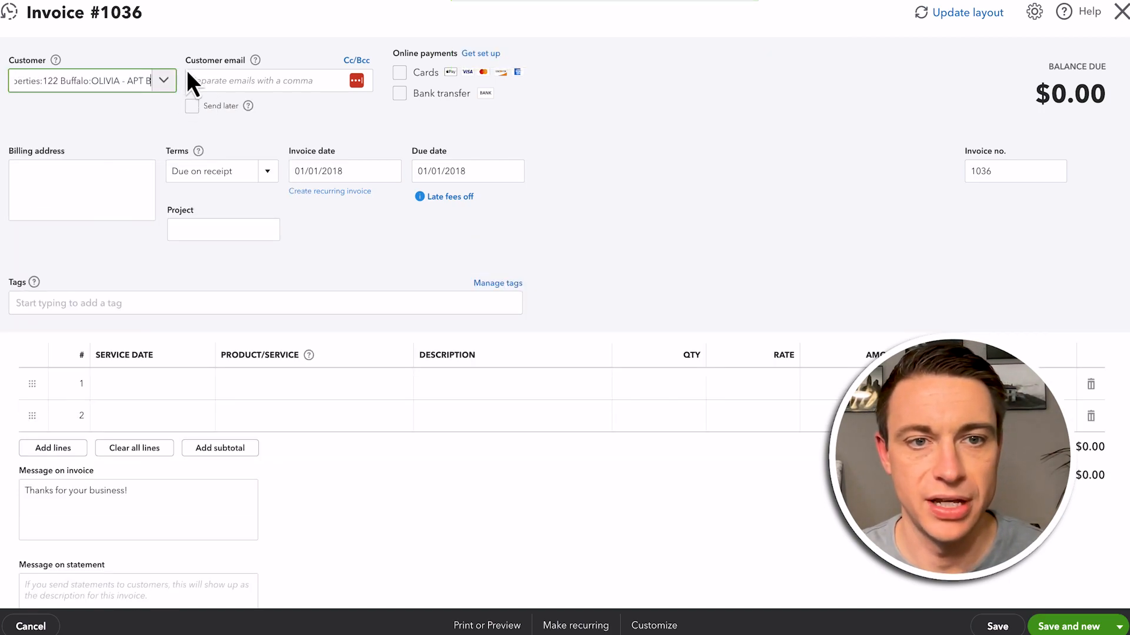
click(306, 391)
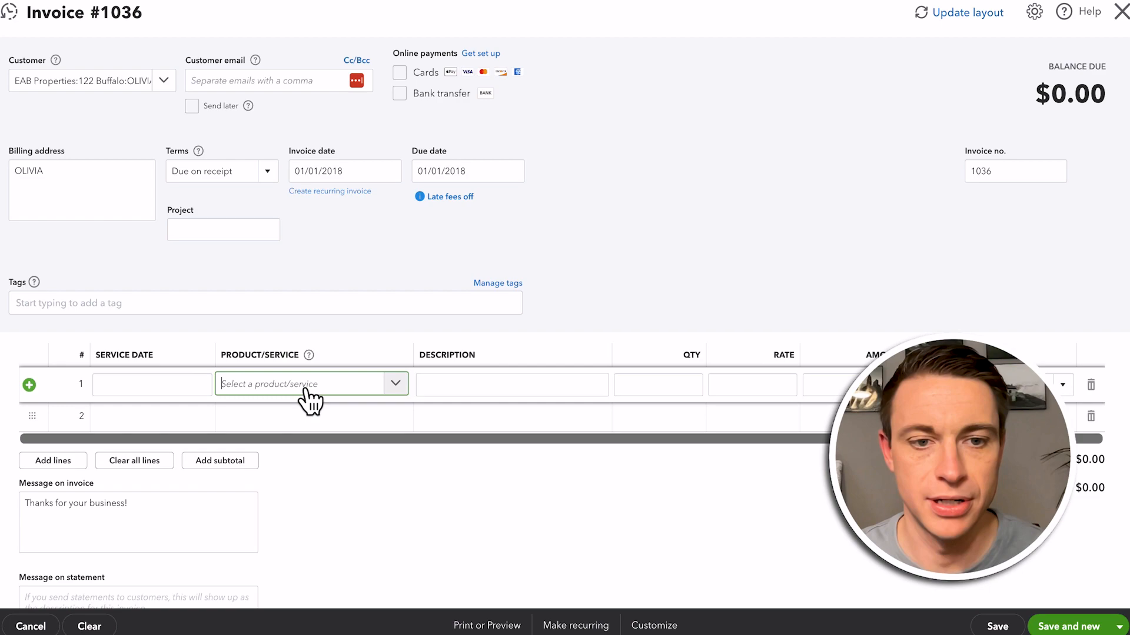
text(122)
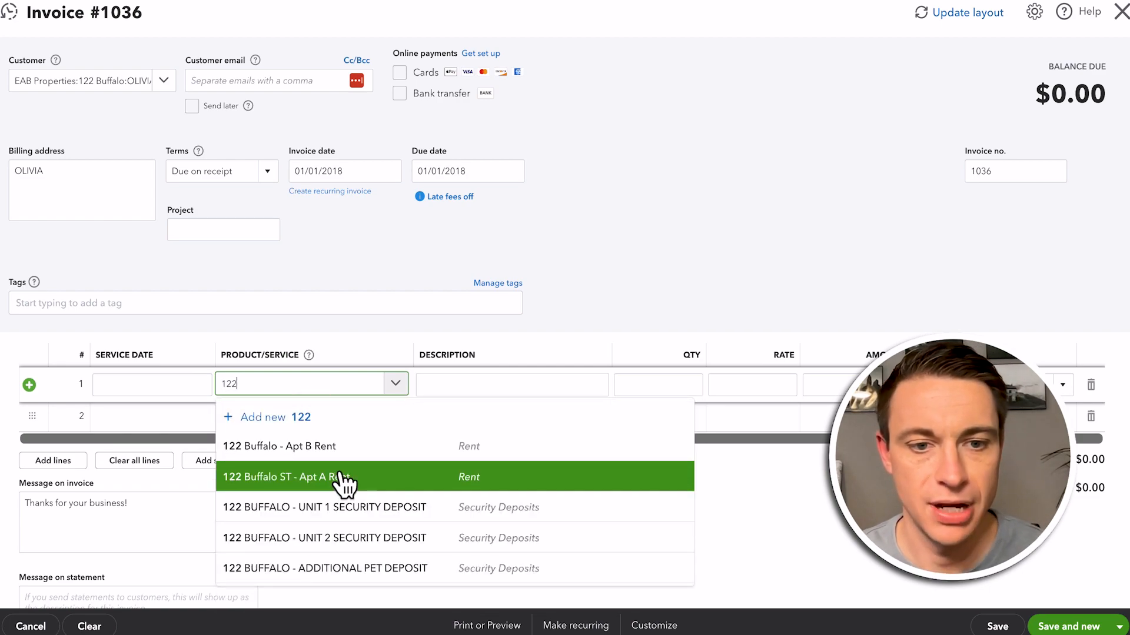
click(348, 449)
click(935, 389)
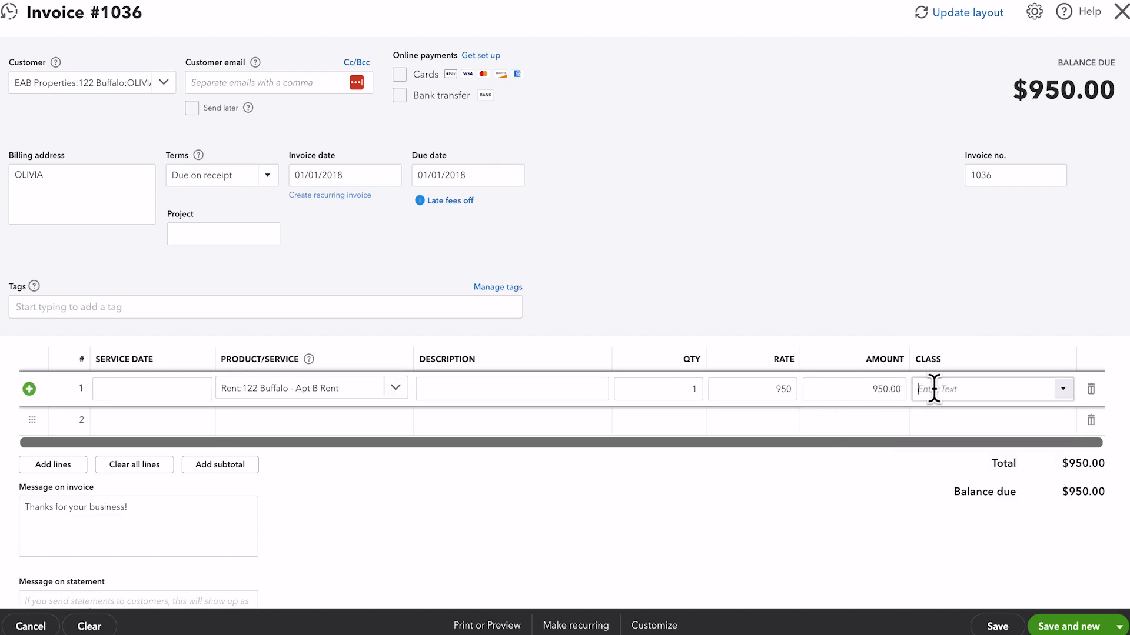
click(933, 447)
click(880, 520)
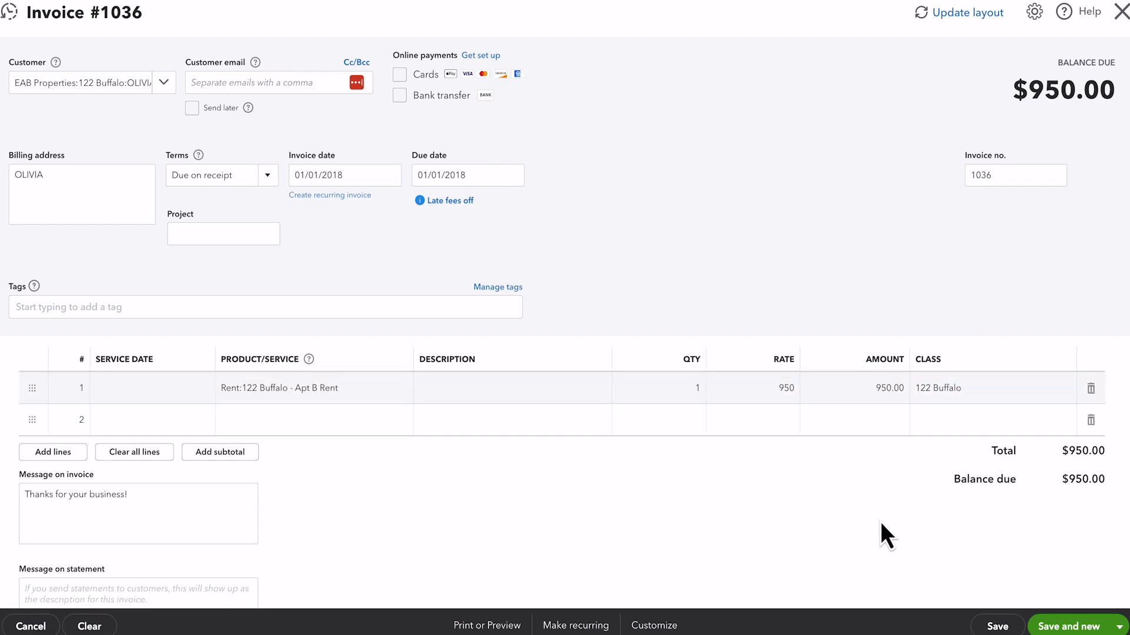
Save the Apt B invoice and start a new one with the tenant of 123 MAIN ST as customer
click(1071, 628)
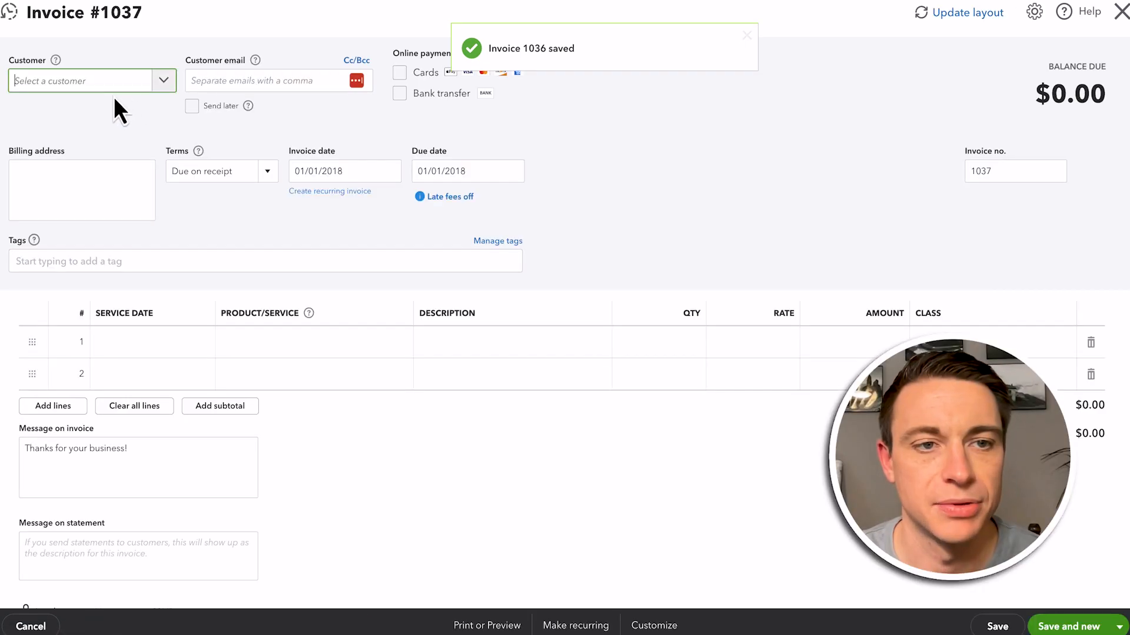
click(163, 82)
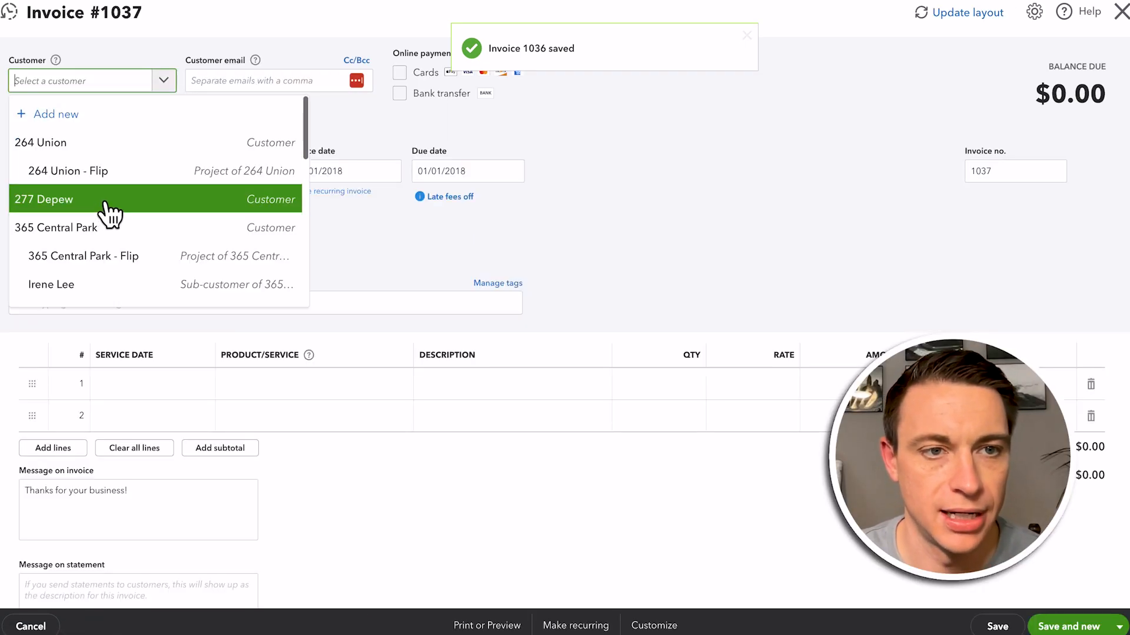
text(122)
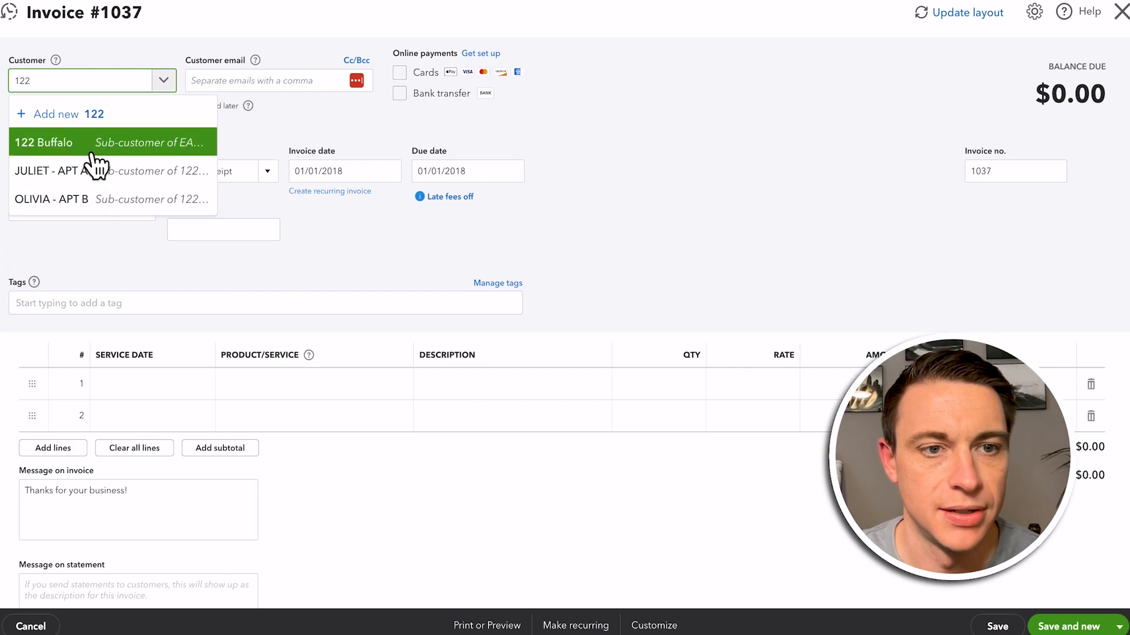
key(BackSpace)
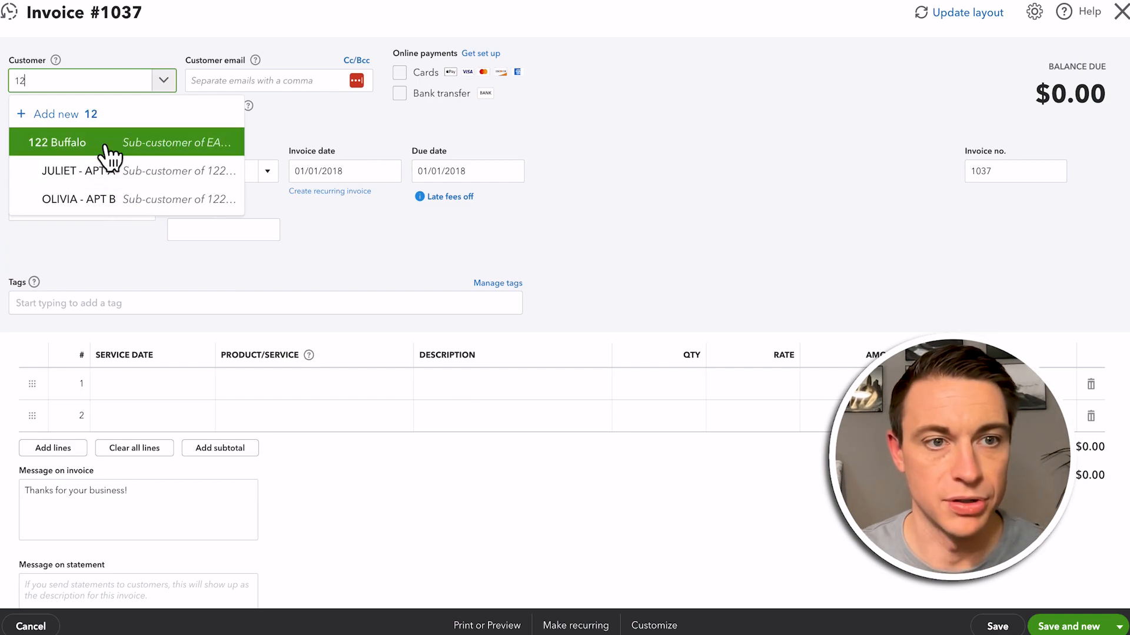
text(3)
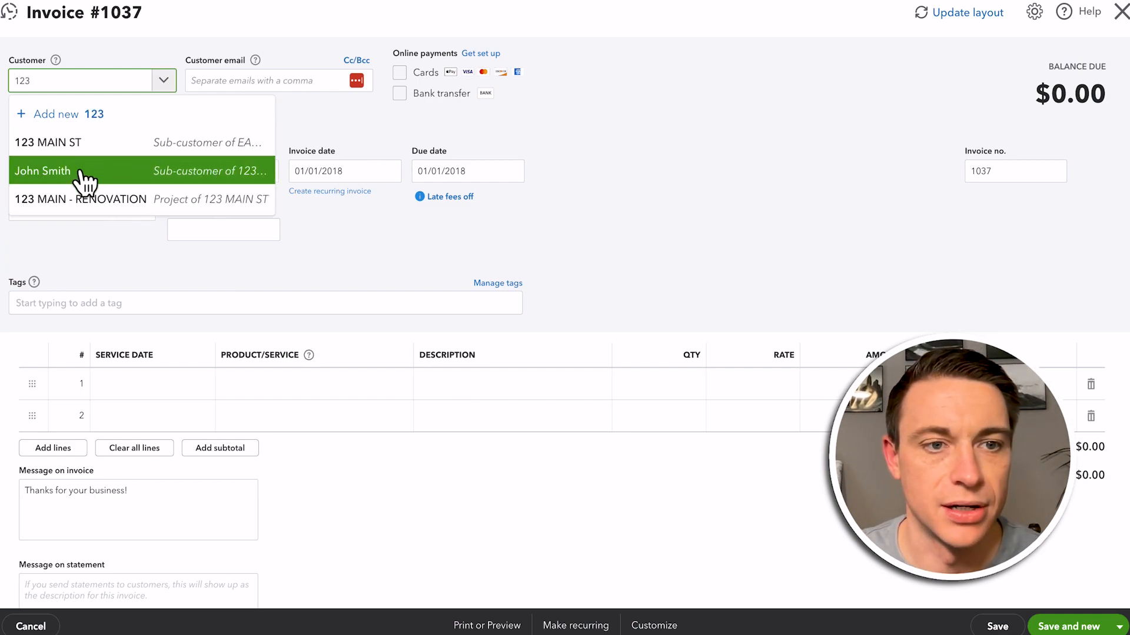
click(39, 172)
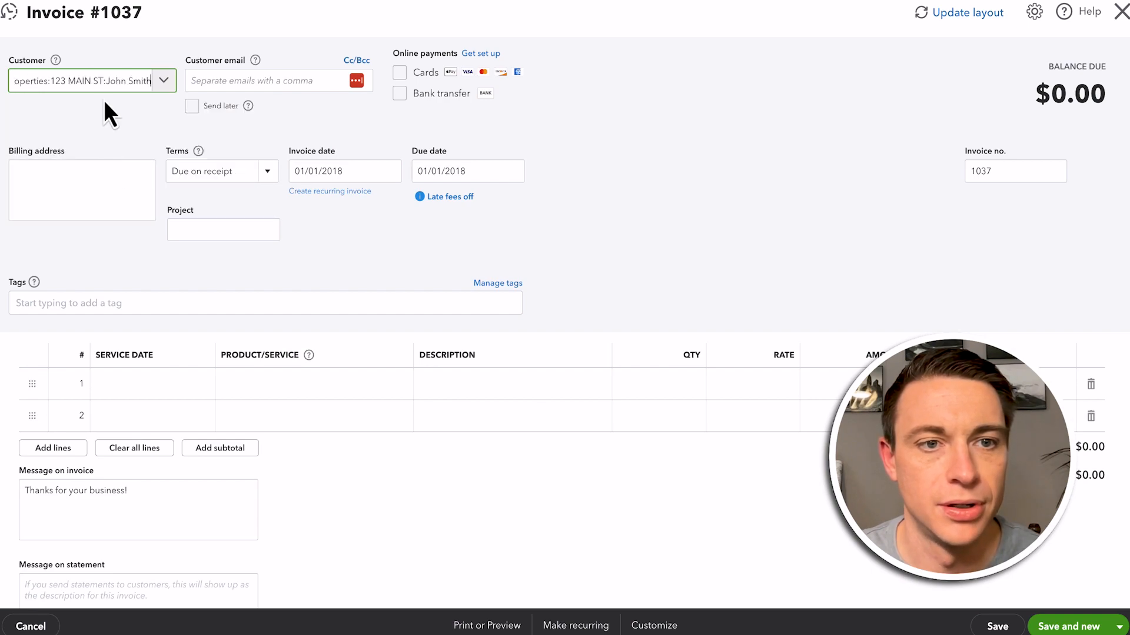
click(319, 389)
text(123)
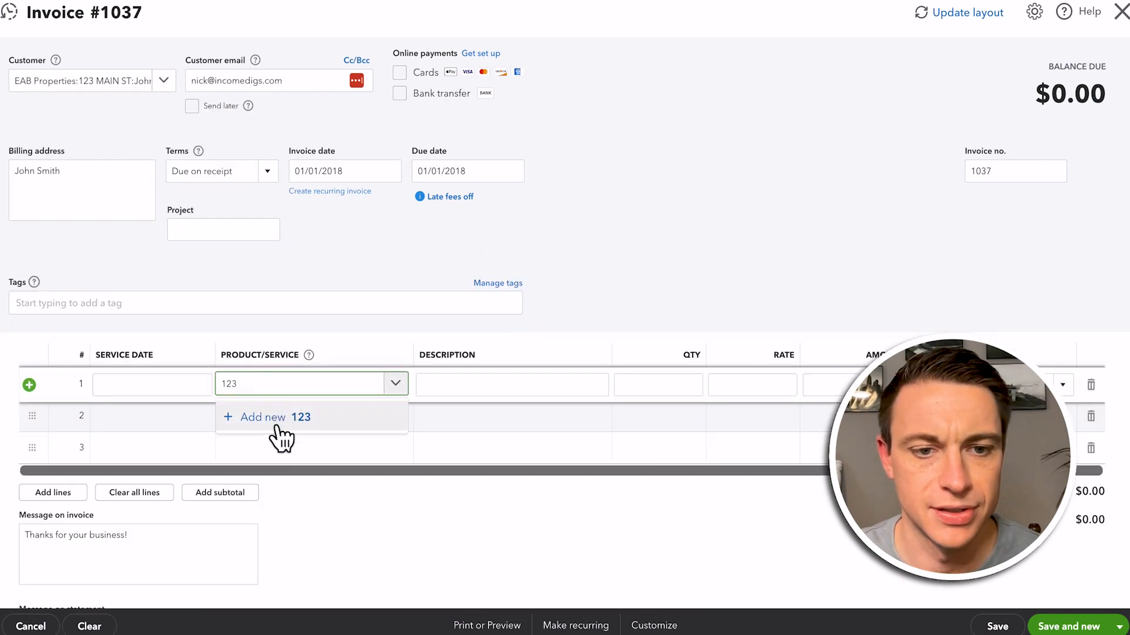
key(BackSpace)
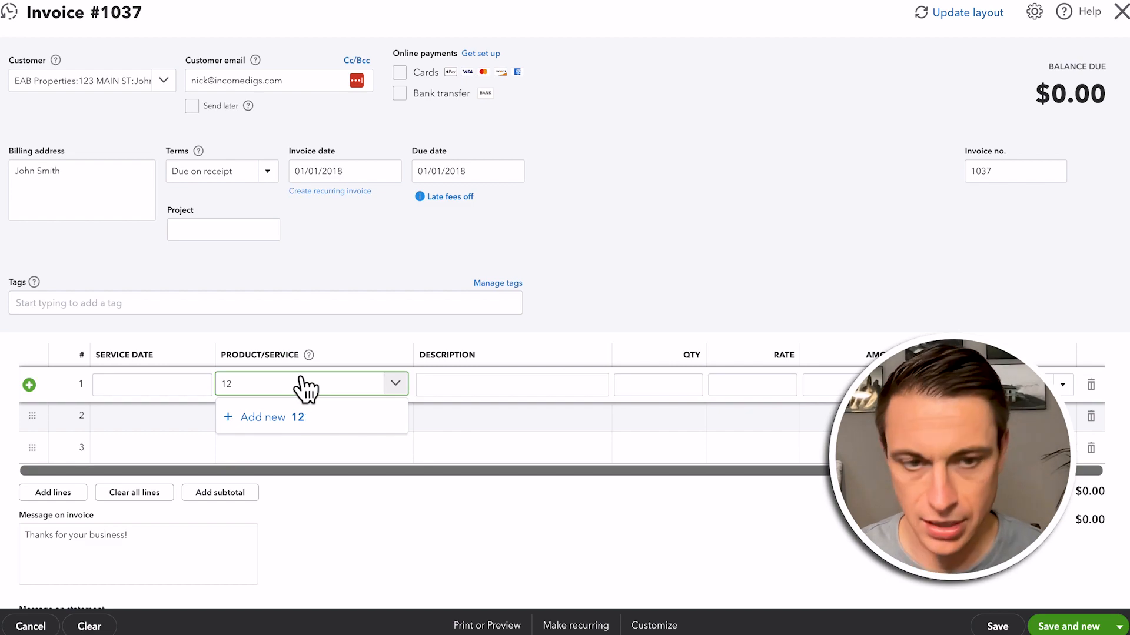
text(2)
click(313, 403)
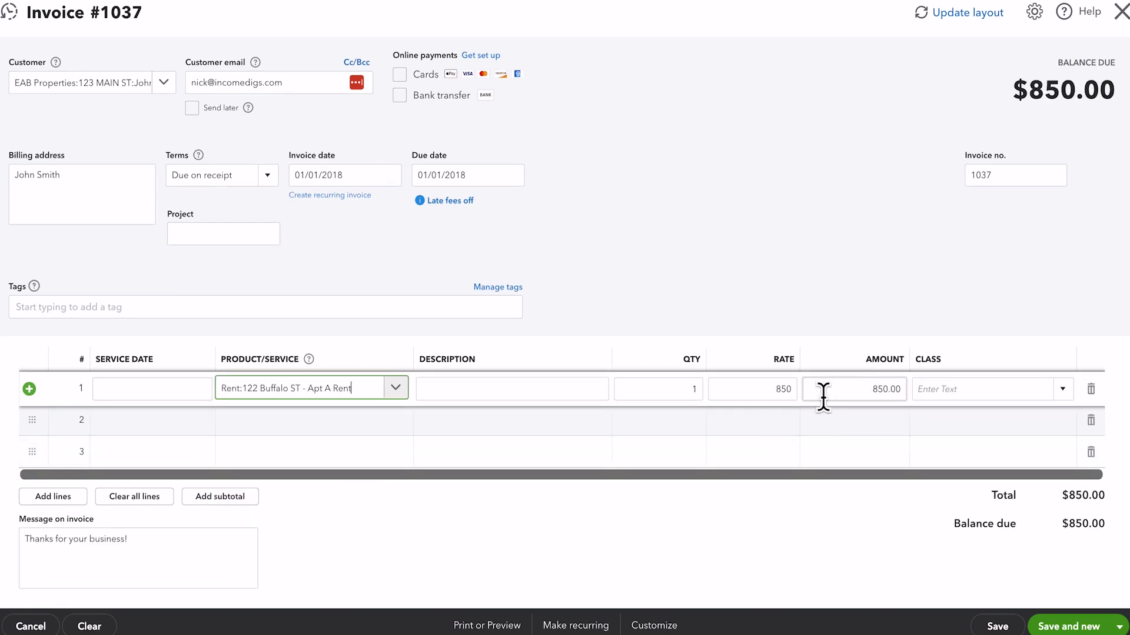
click(951, 441)
click(950, 602)
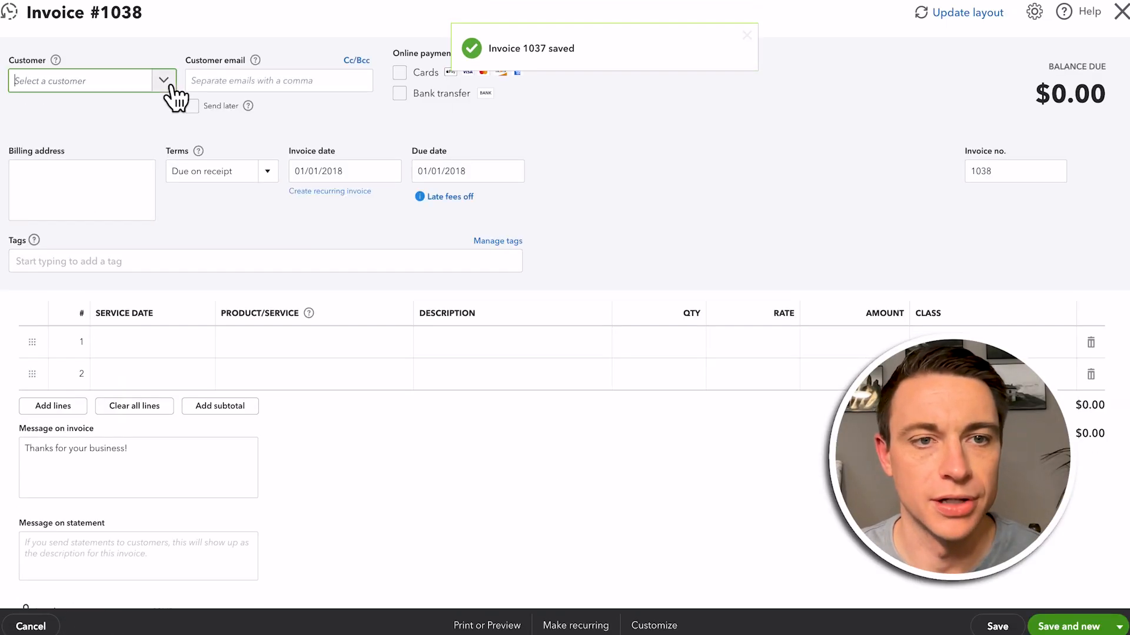
click(165, 83)
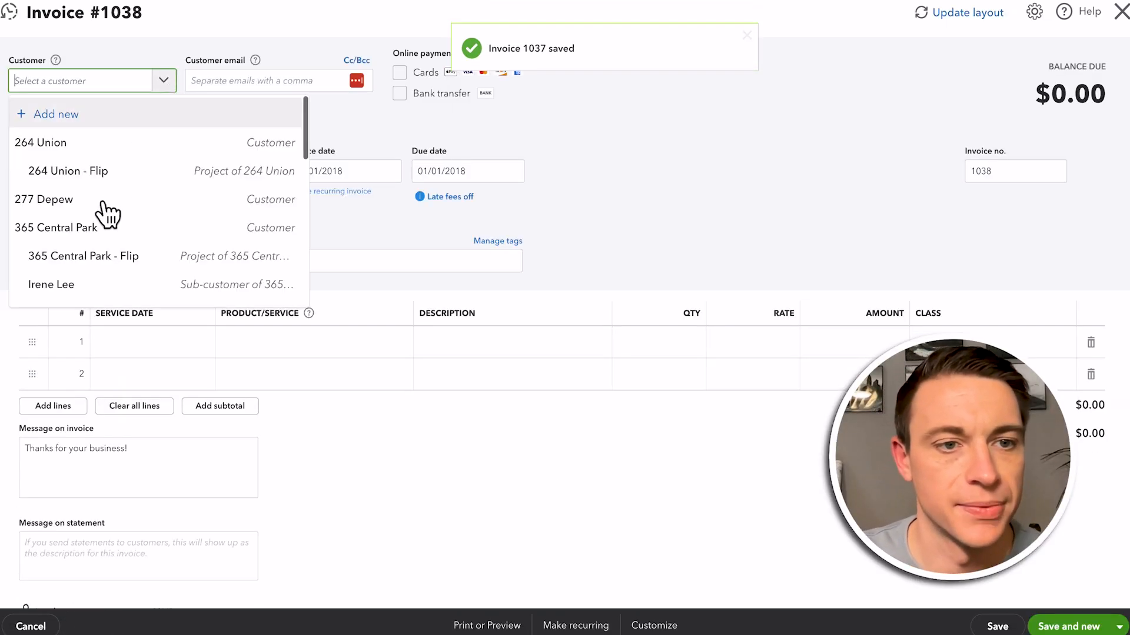
scroll(113, 255, down, 3)
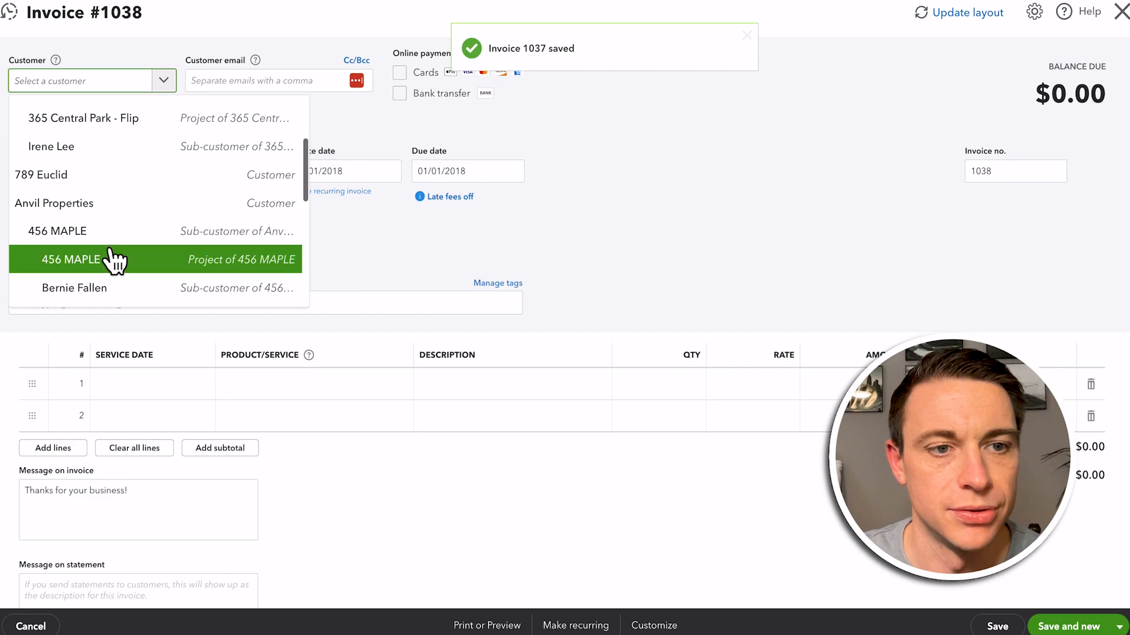
click(68, 269)
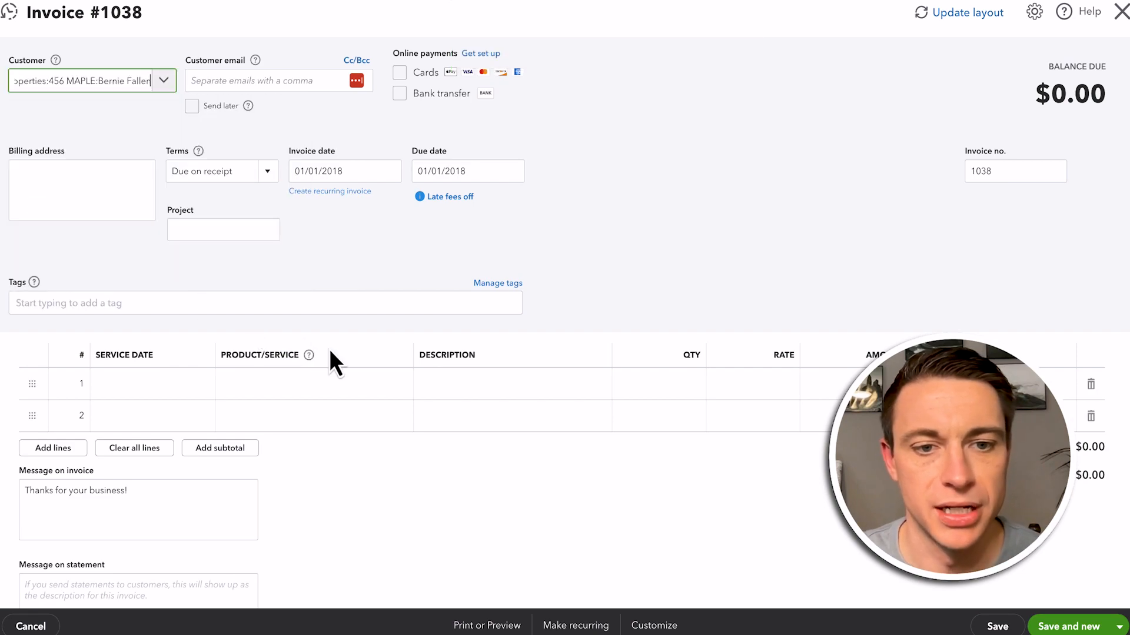
click(336, 390)
click(268, 388)
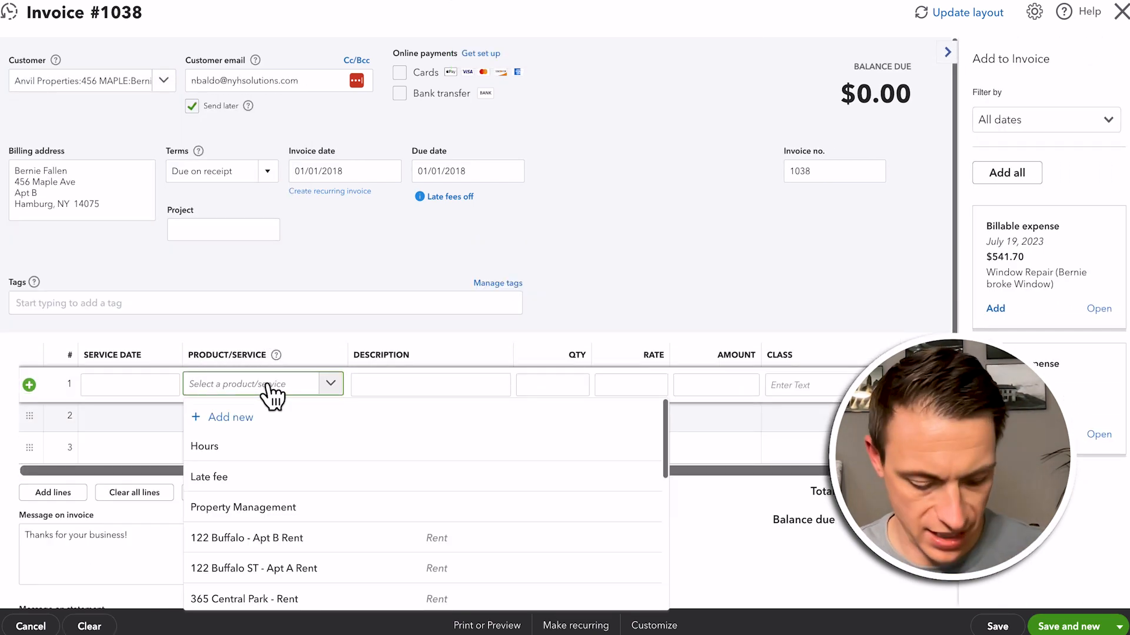
text(456)
click(264, 462)
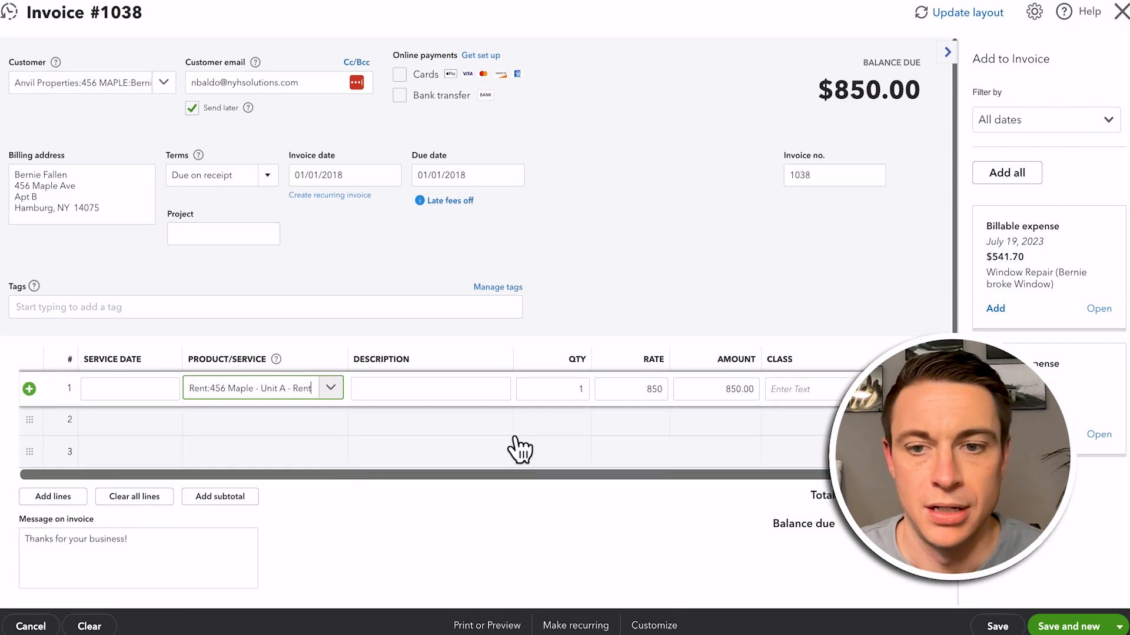
click(792, 389)
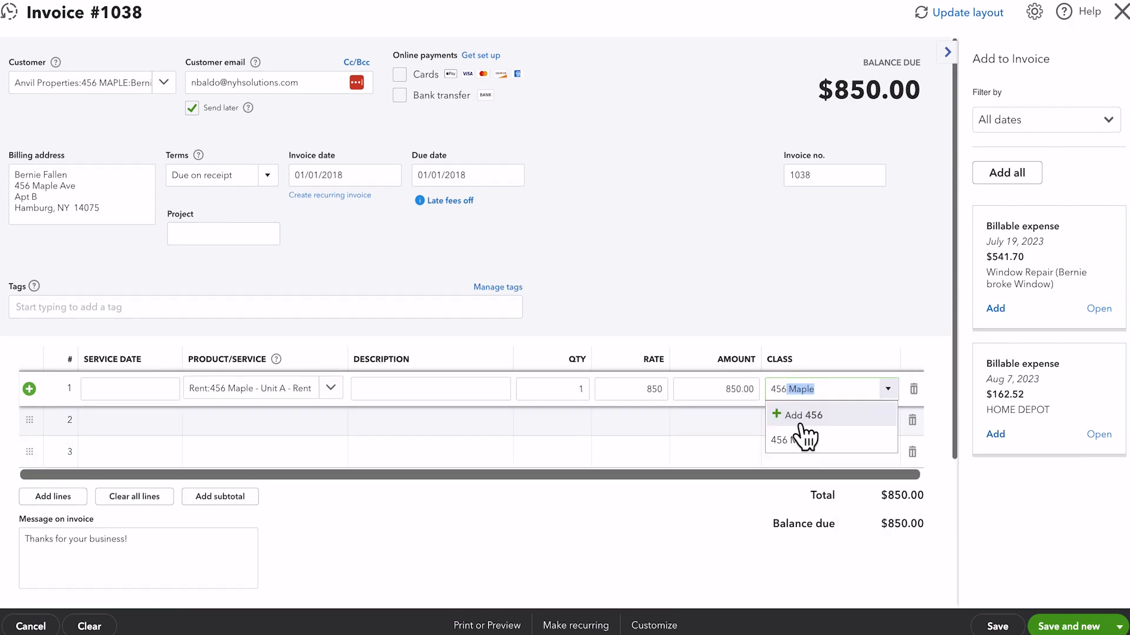
click(799, 440)
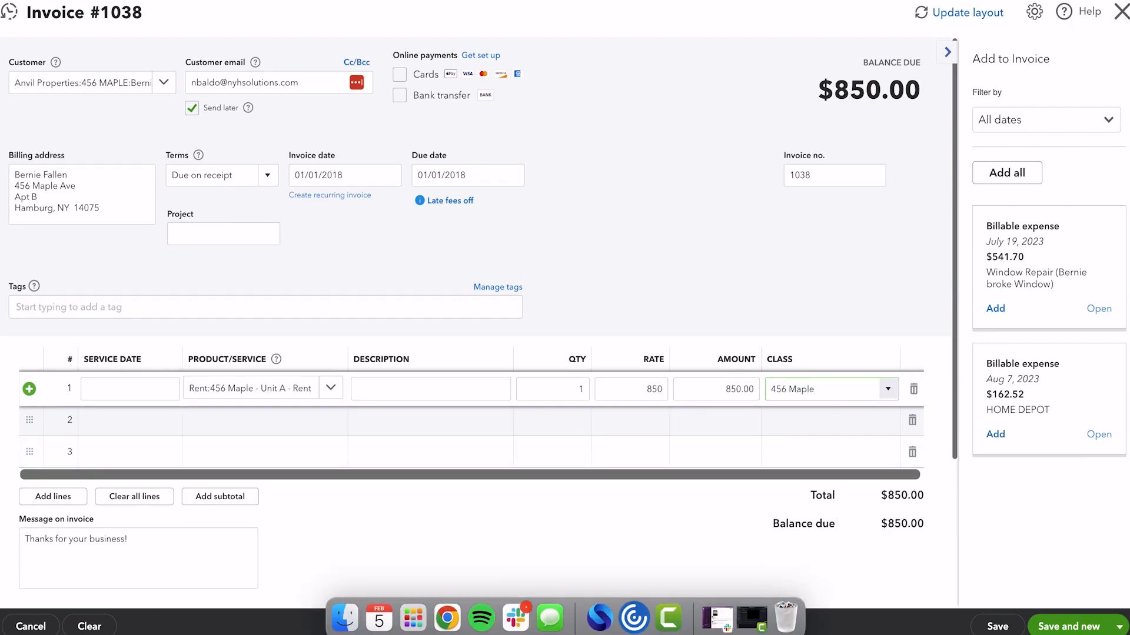
click(1119, 626)
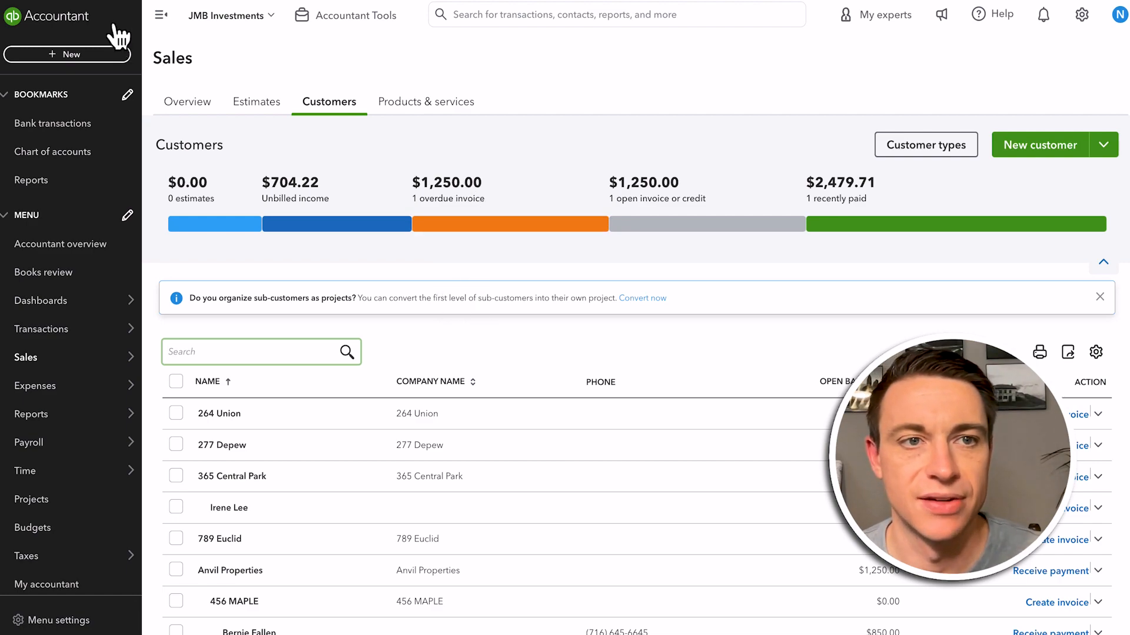
Reload the customer list and examine the open balances of the properties and their tenants
key(super+r)
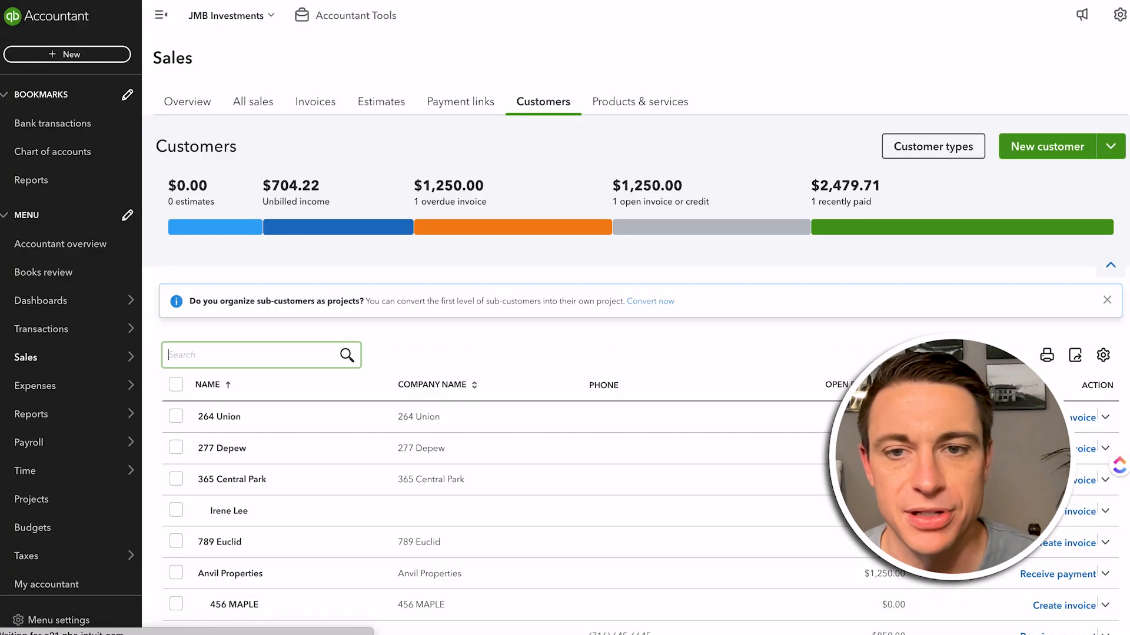
scroll(325, 495, down, 3)
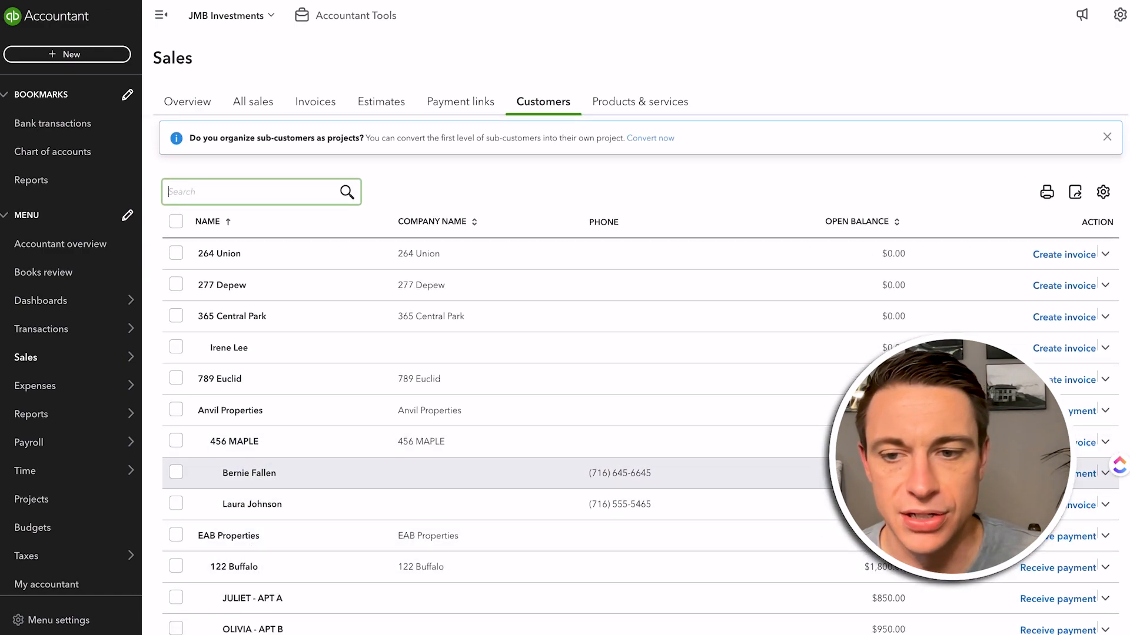
scroll(754, 564, down, 3)
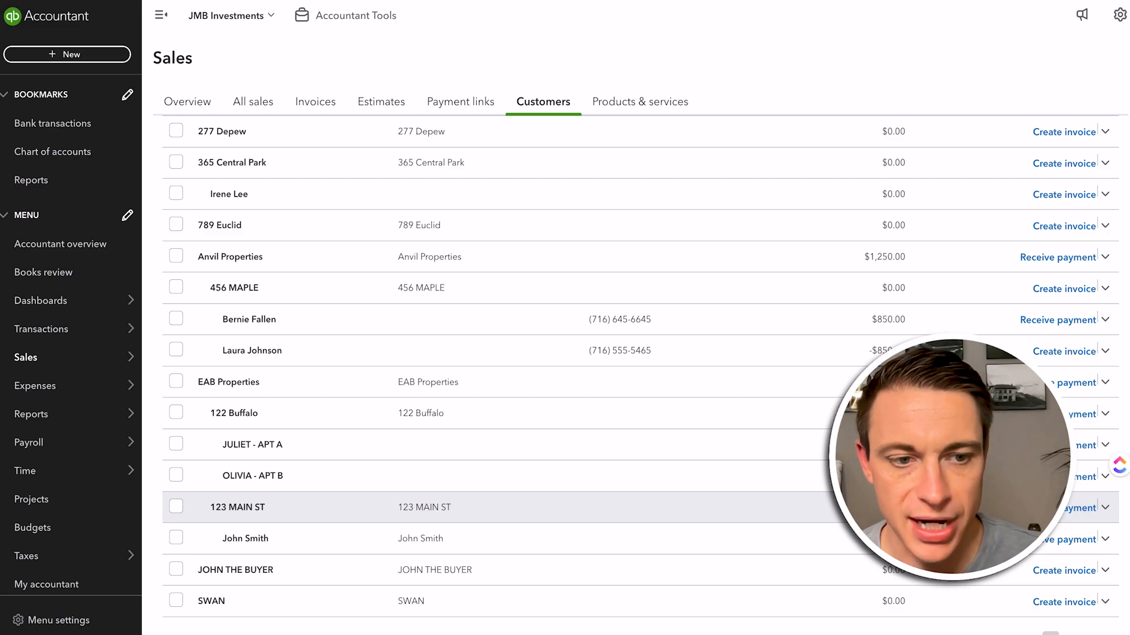
Open the custom report Balance Sheet - 2018 (REV) and collapse the navigation menu
mouse_move(123, 418)
click(168, 415)
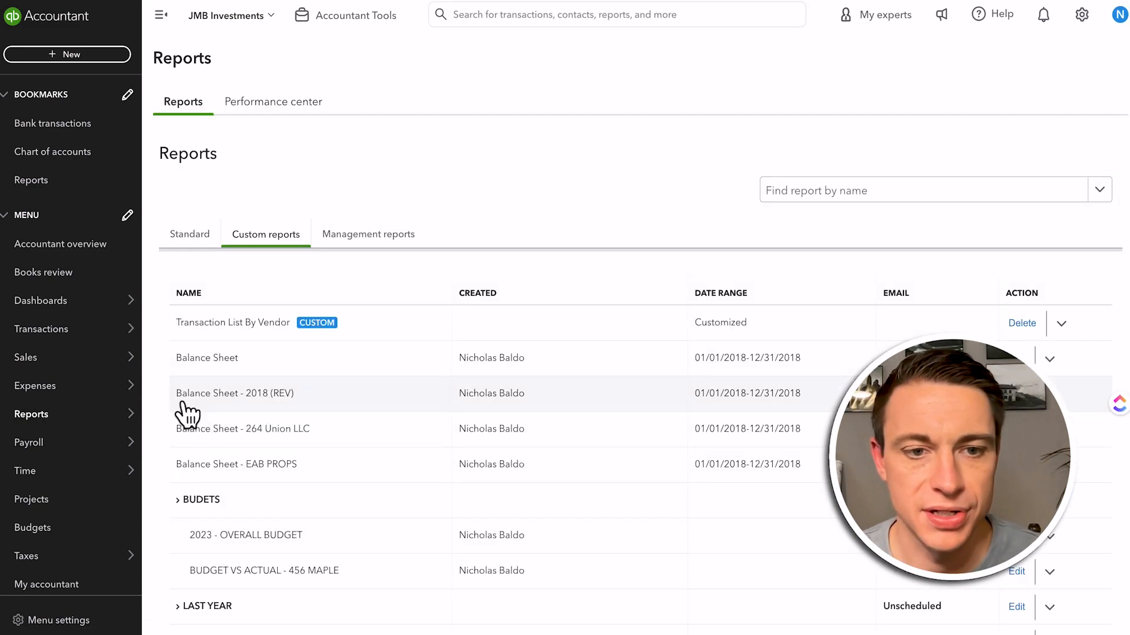
click(235, 394)
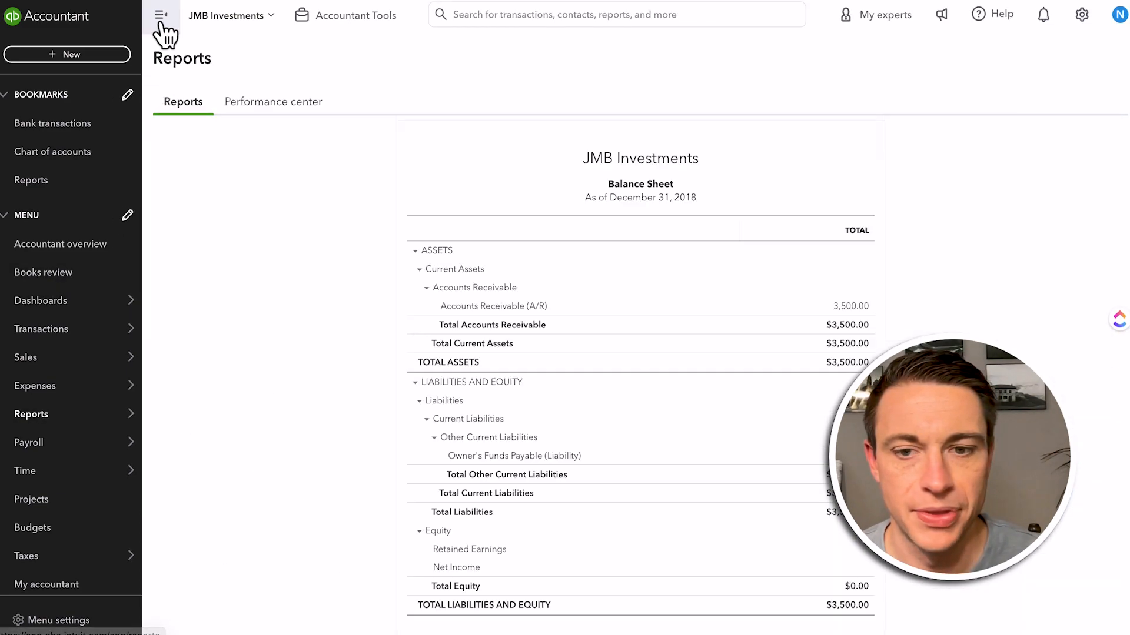
click(161, 16)
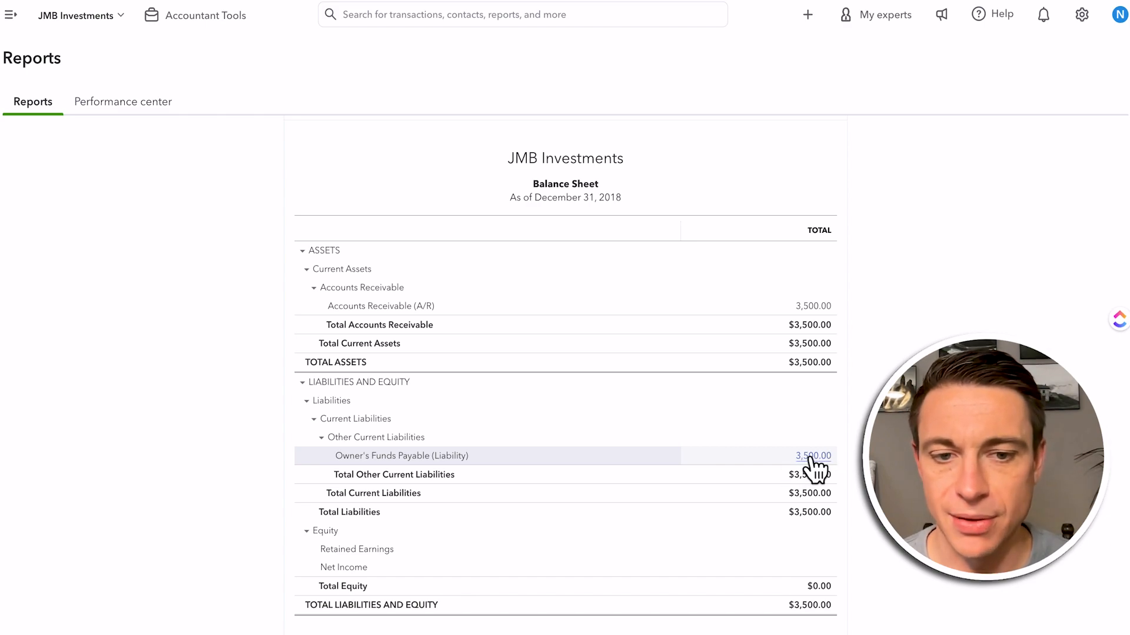
Run the balance sheet with columns displayed by Customers and examine the owner, property and tenant columns
scroll(786, 446, up, 3)
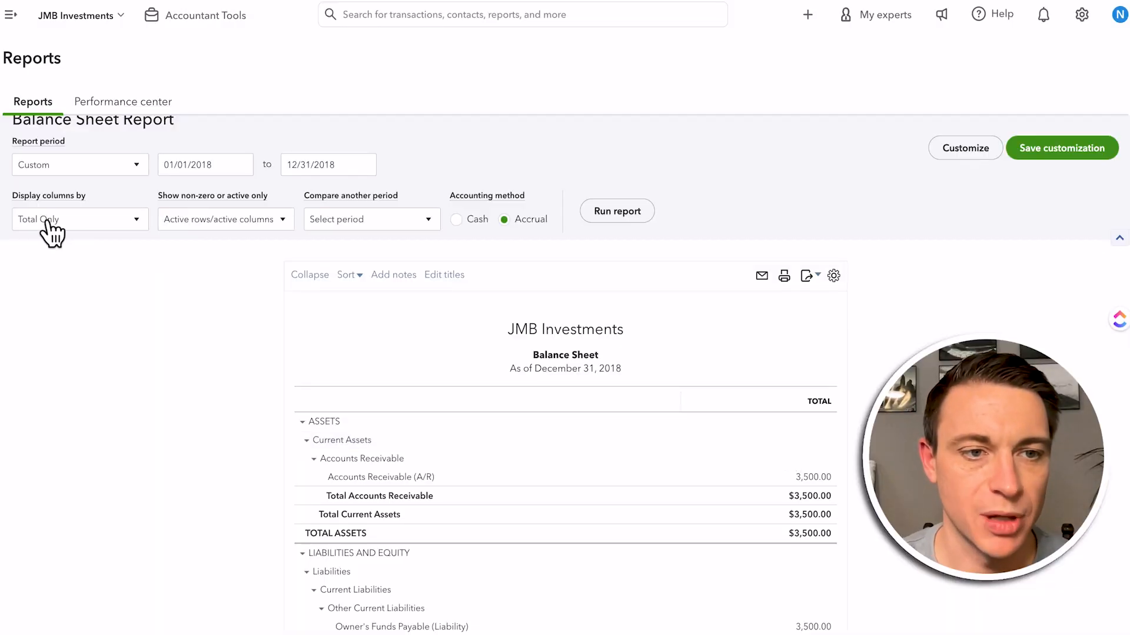
click(45, 223)
click(38, 372)
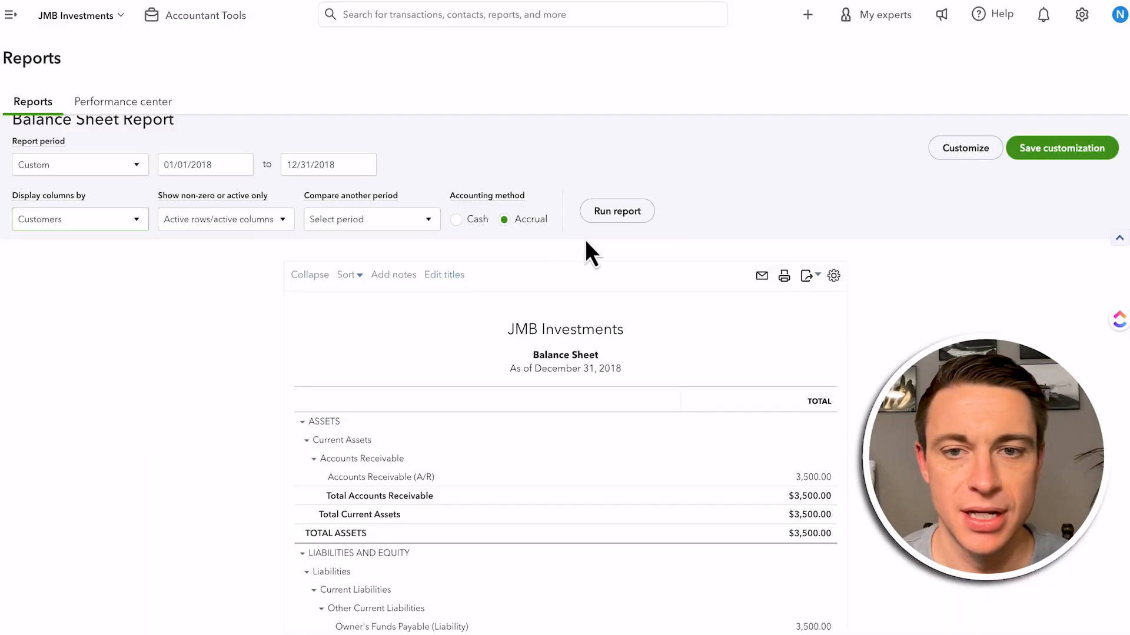
click(624, 213)
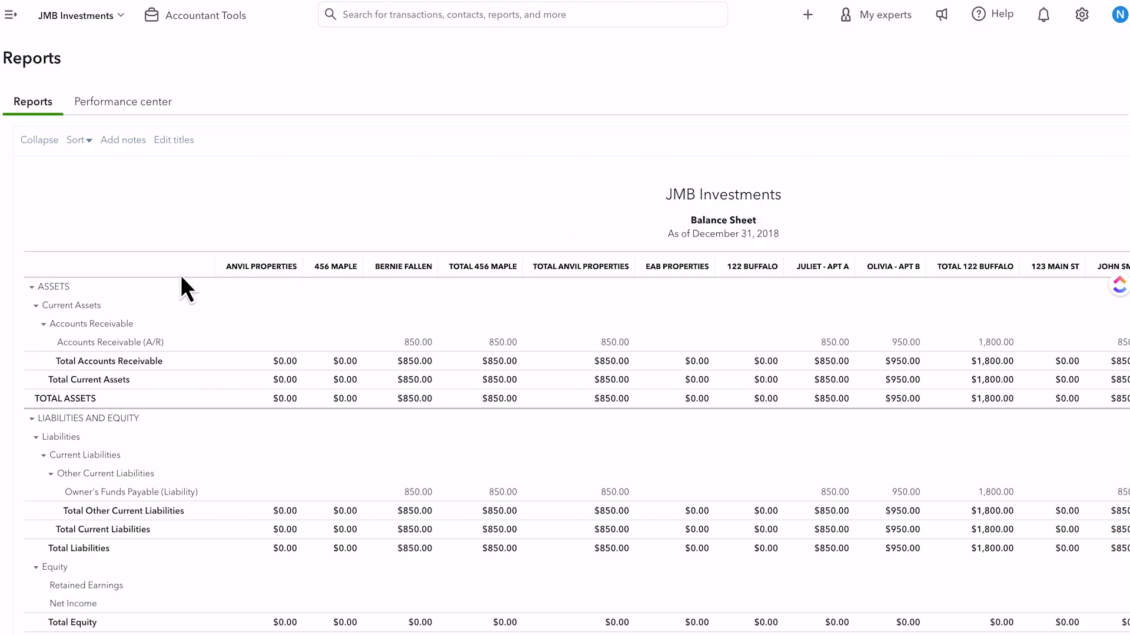
drag(226, 268, 591, 267)
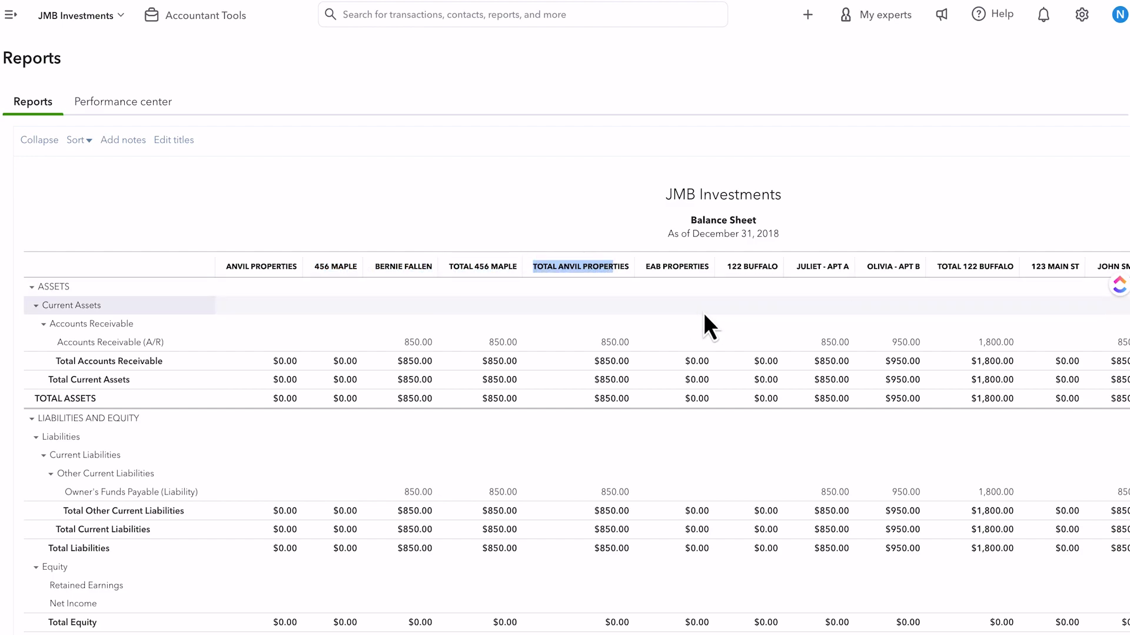
click(751, 268)
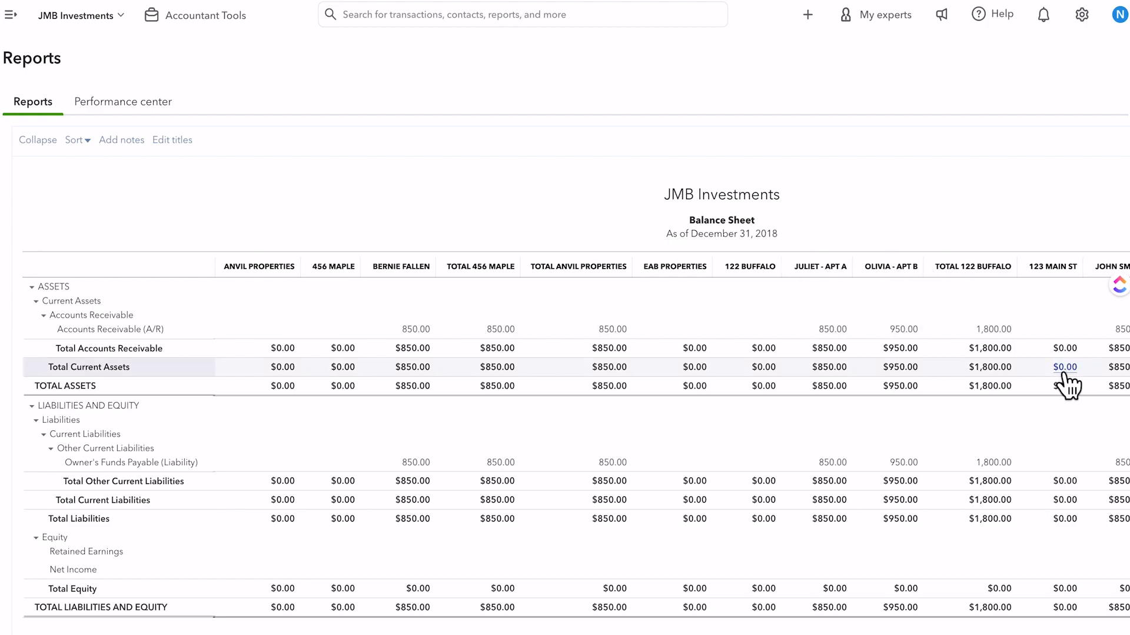
scroll(976, 398, down, 2)
scroll(975, 398, right, 3)
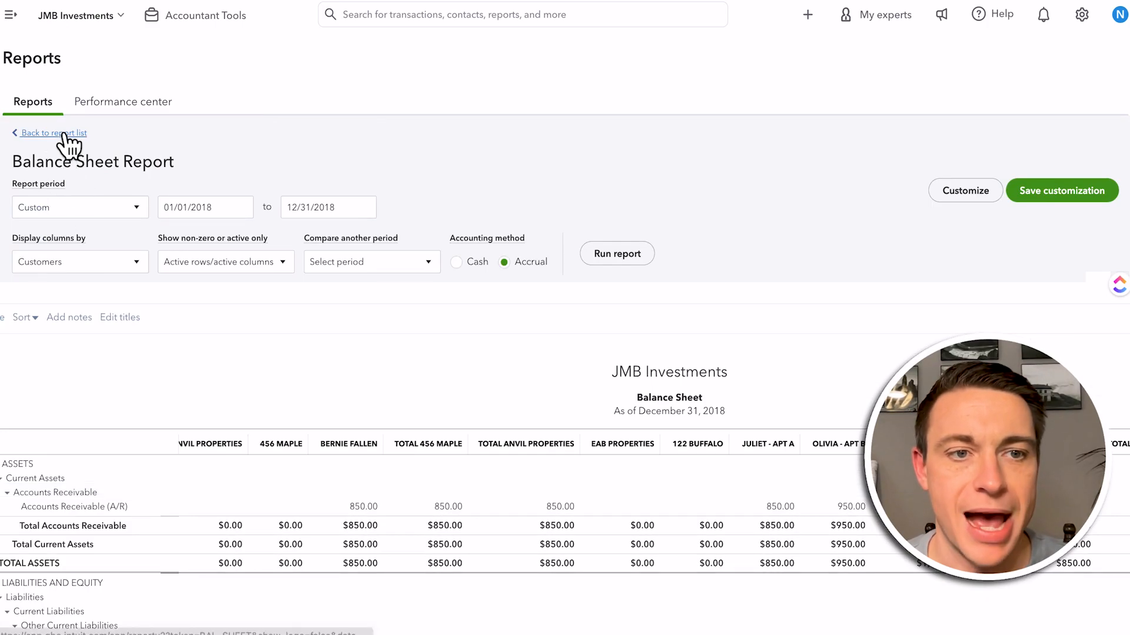
Reopen the Balance Sheet - 2018 (REV) report and run it with columns displayed by Classes
click(64, 134)
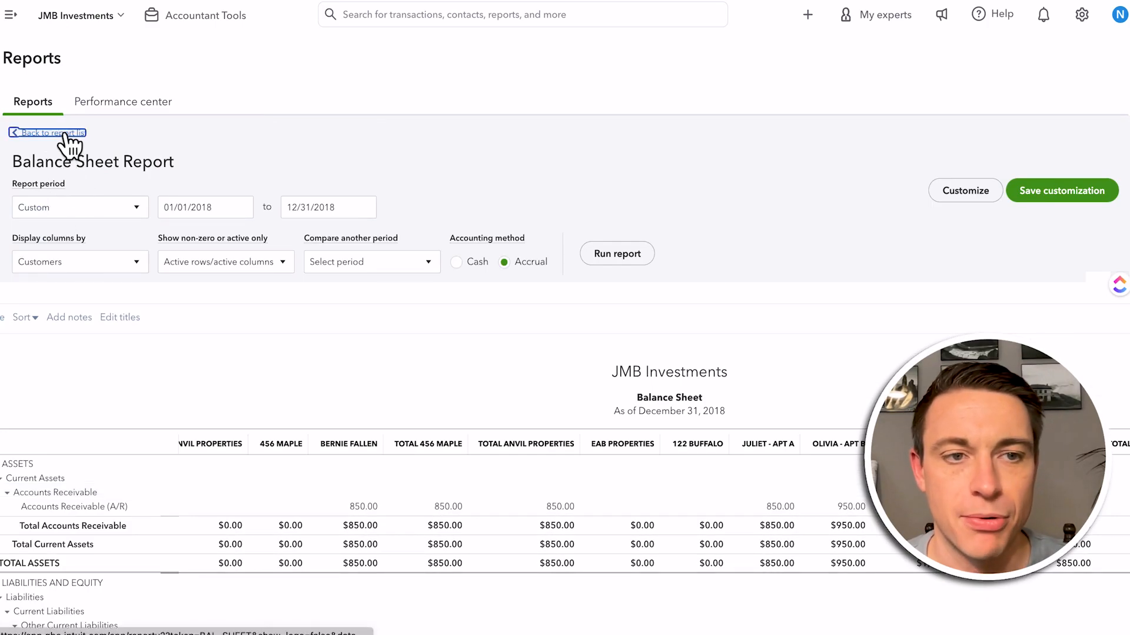
click(106, 394)
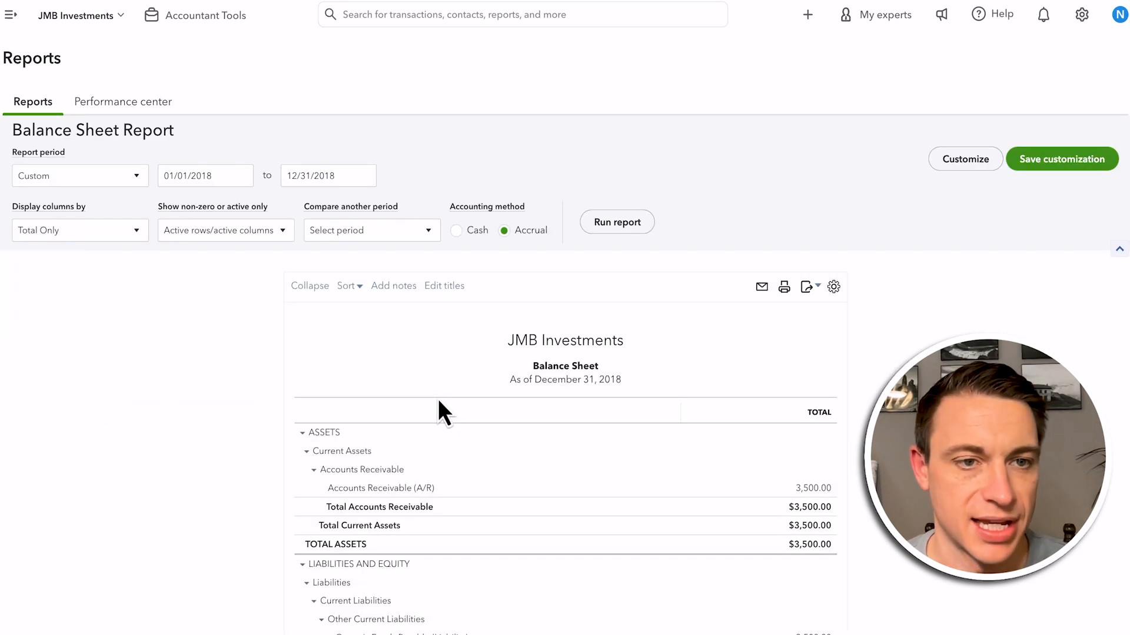
click(67, 237)
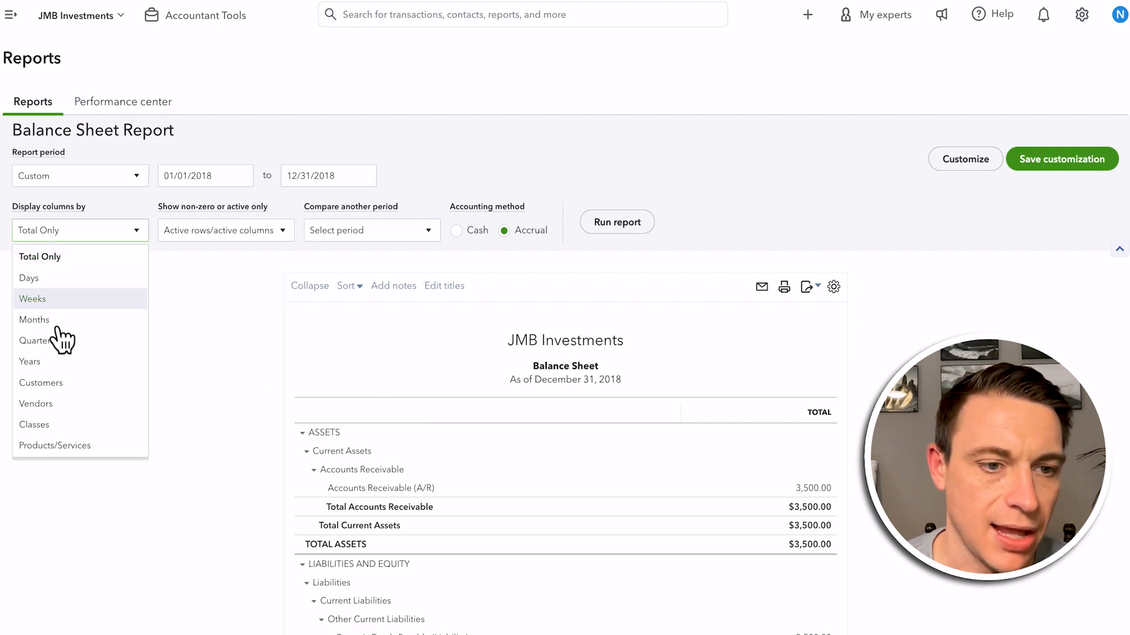
click(74, 434)
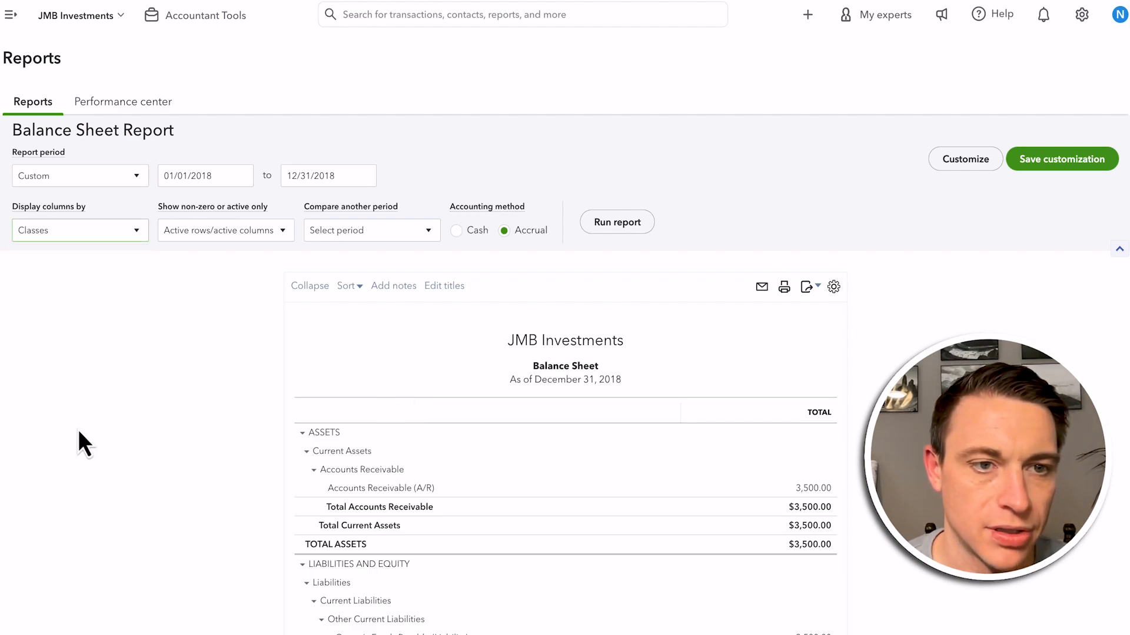
click(629, 226)
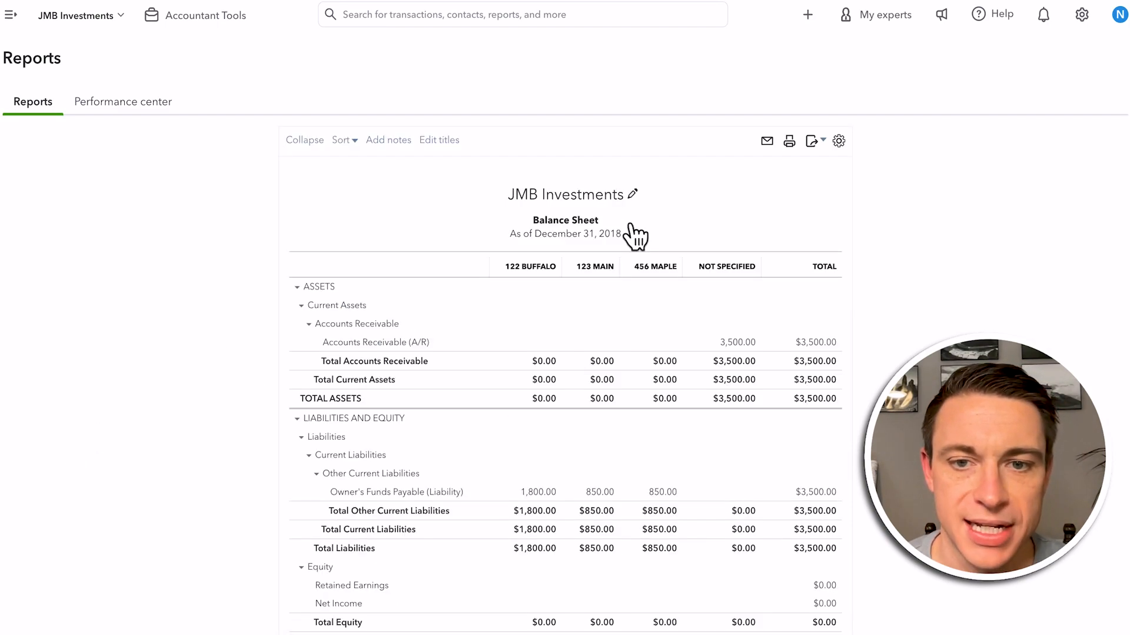
Examine the Owner's Funds Payable (Liability) row of the balance sheet across the property class columns
scroll(529, 435, down, 2)
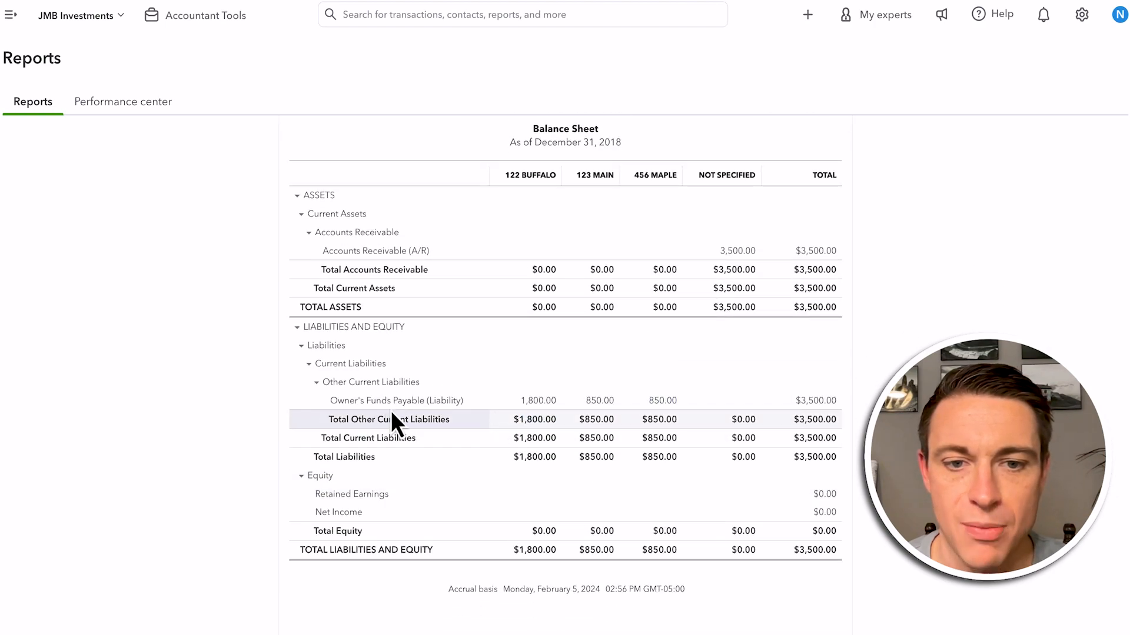
drag(420, 400, 551, 400)
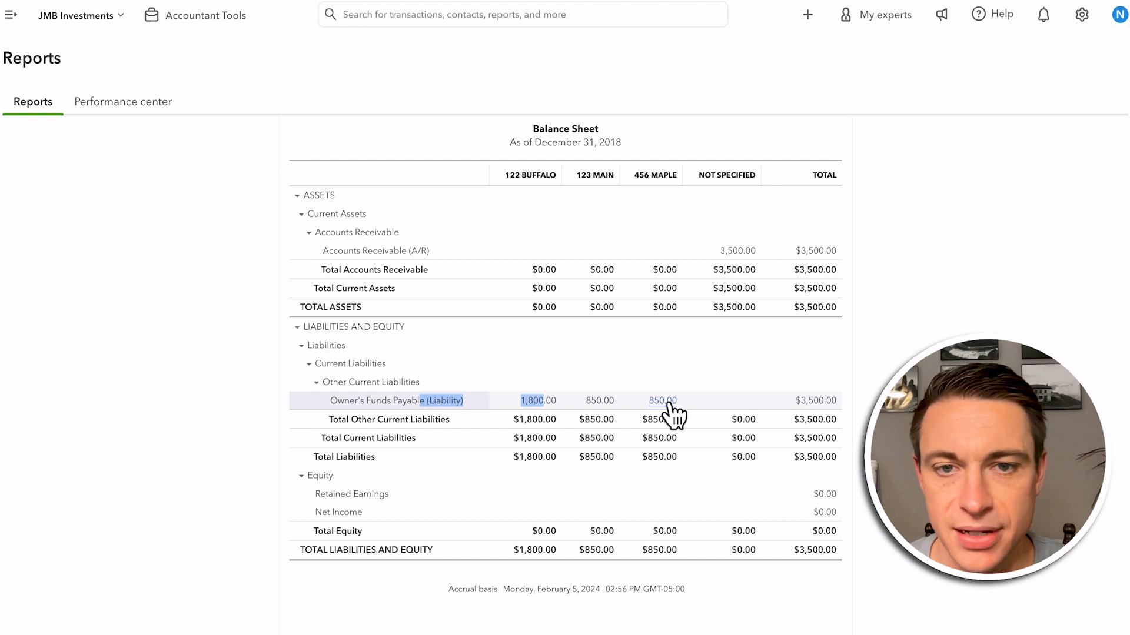
click(1092, 486)
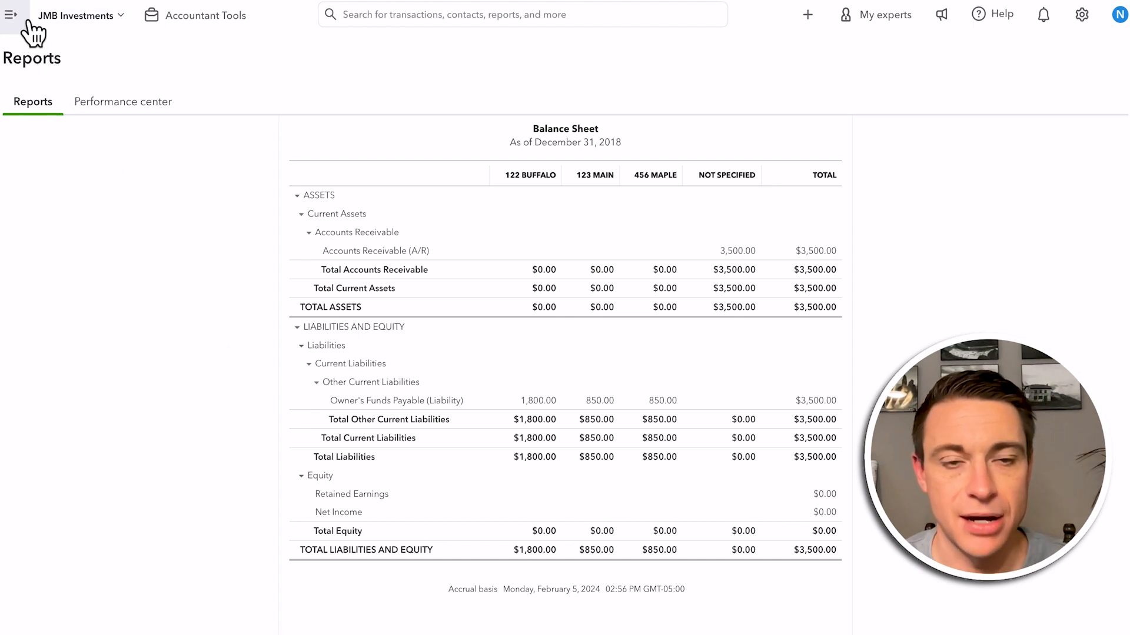
Return to the report list and reopen the custom report Balance Sheet - 2018 (REV) with its total-only column
scroll(171, 298, up, 5)
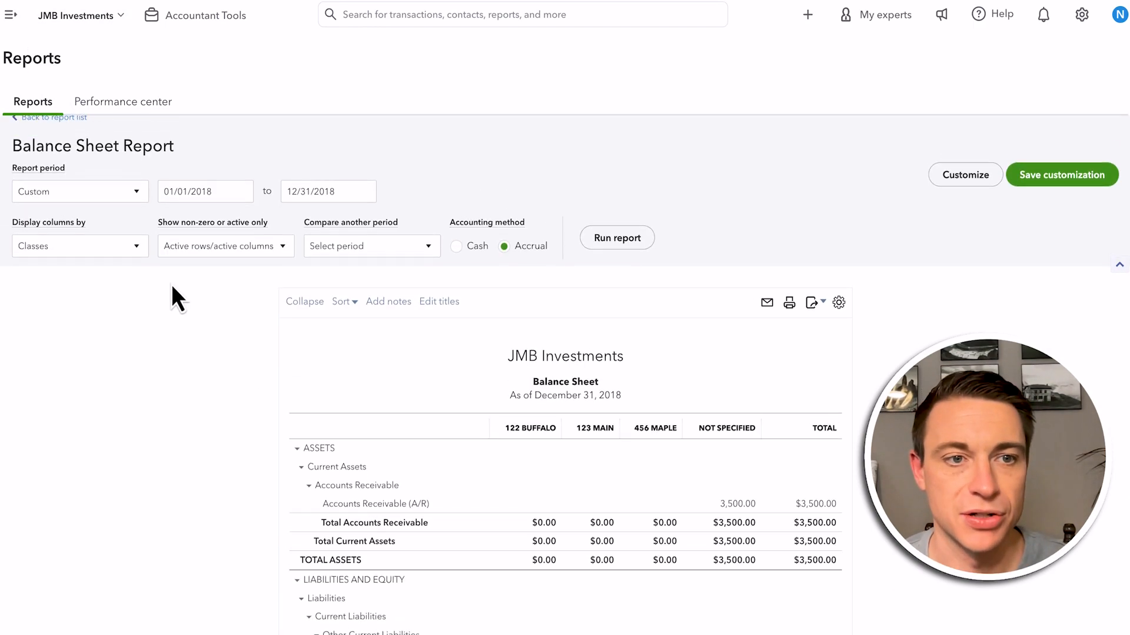
click(55, 134)
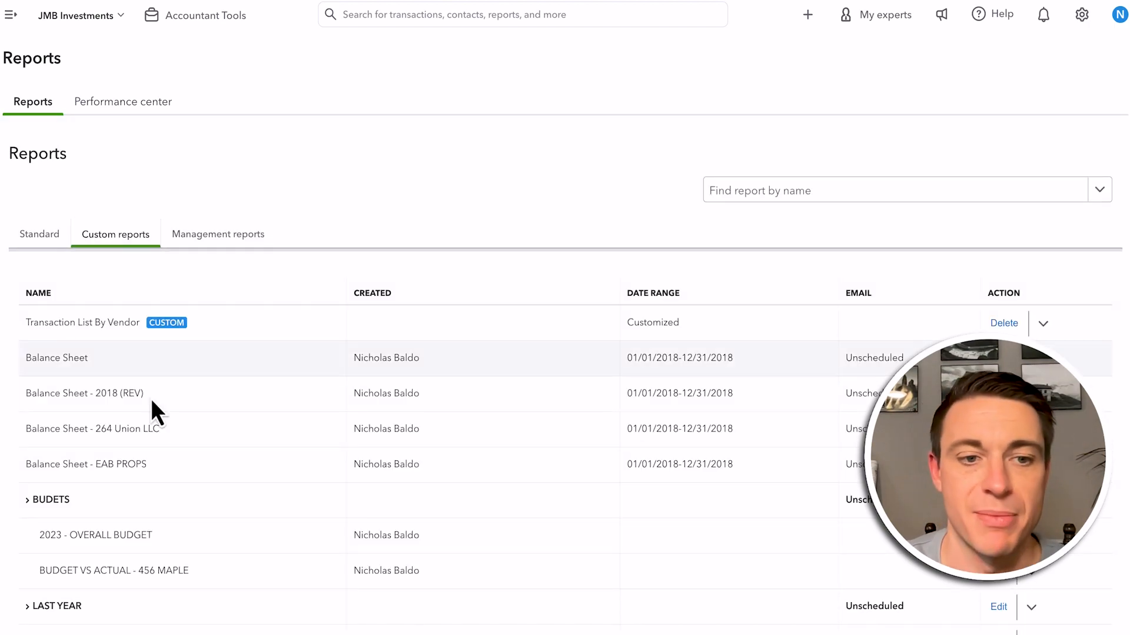
click(130, 393)
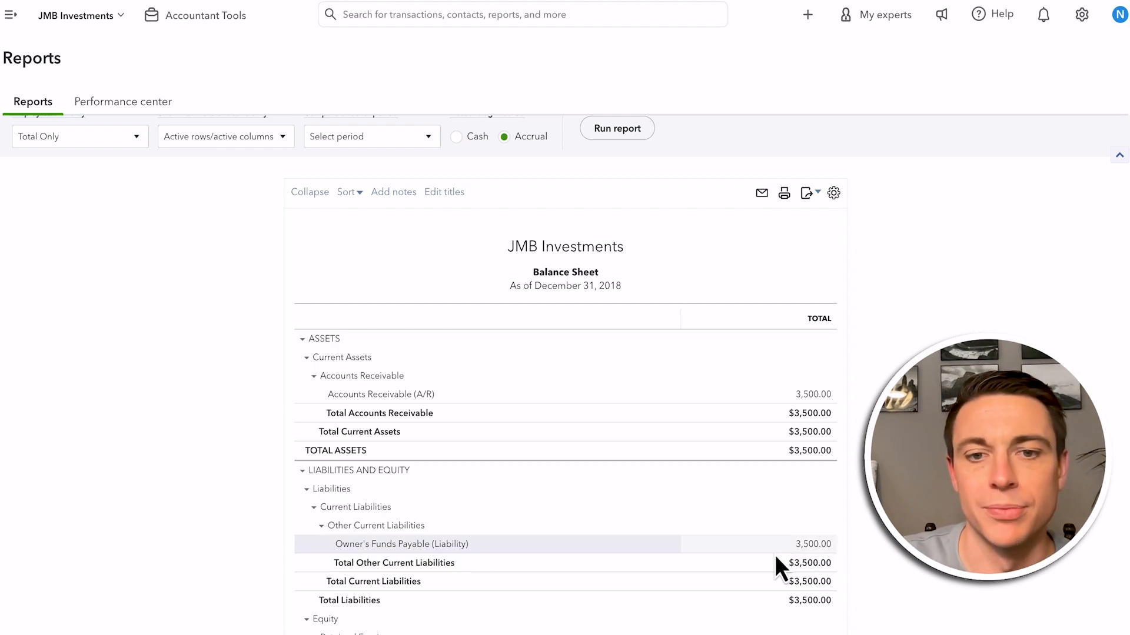
scroll(222, 379, up, 2)
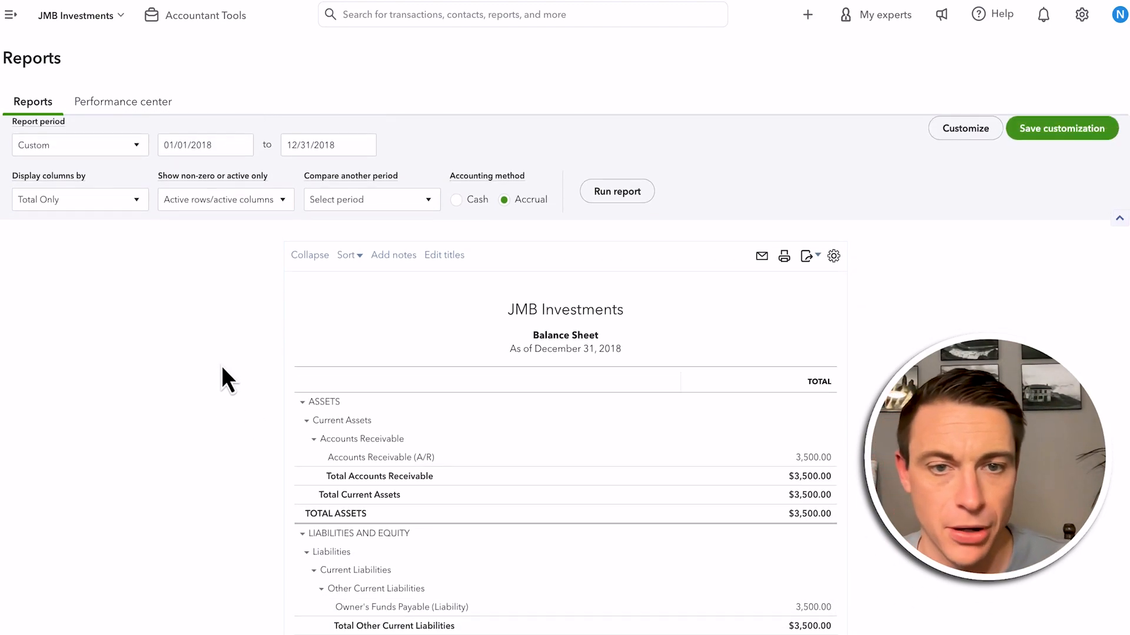
click(10, 15)
click(76, 54)
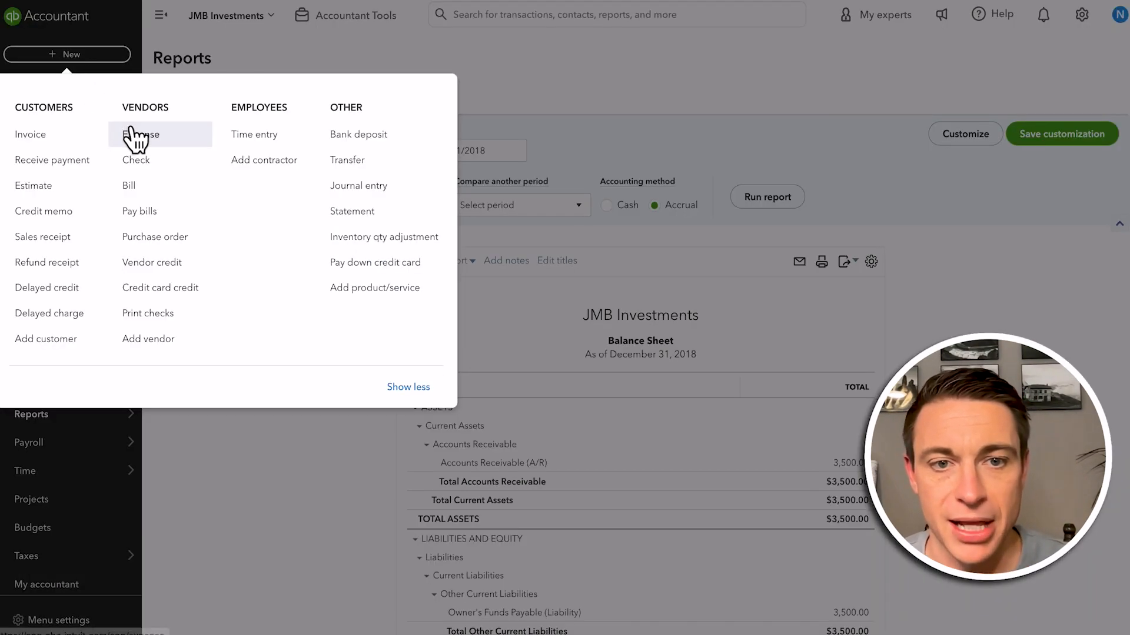
scroll(391, 202, down, 2)
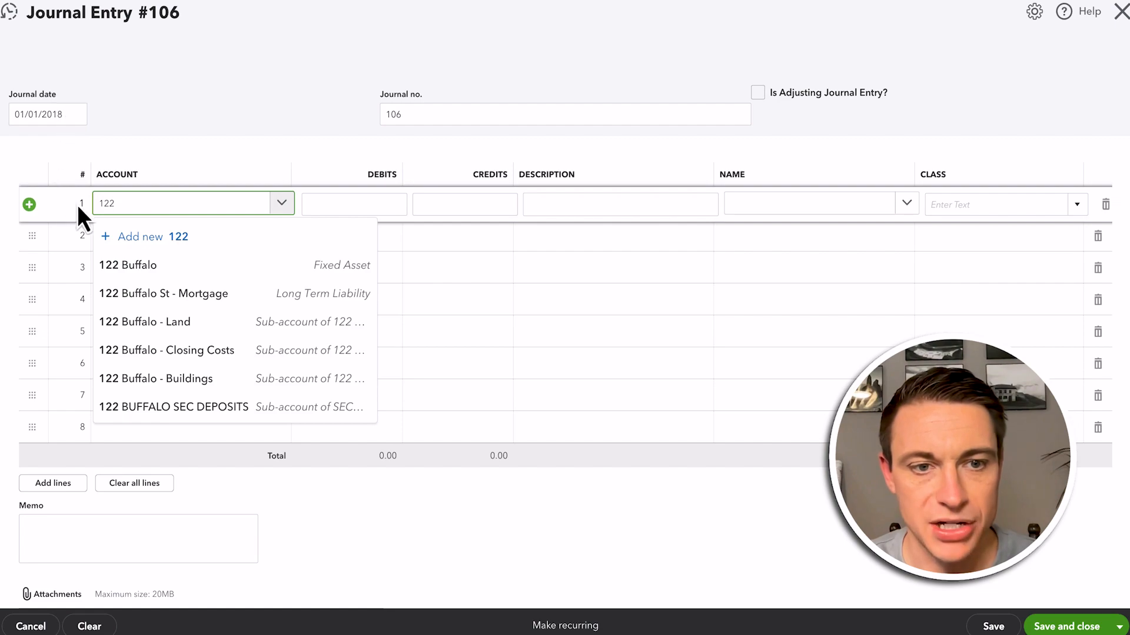
click(174, 384)
click(171, 251)
text(122)
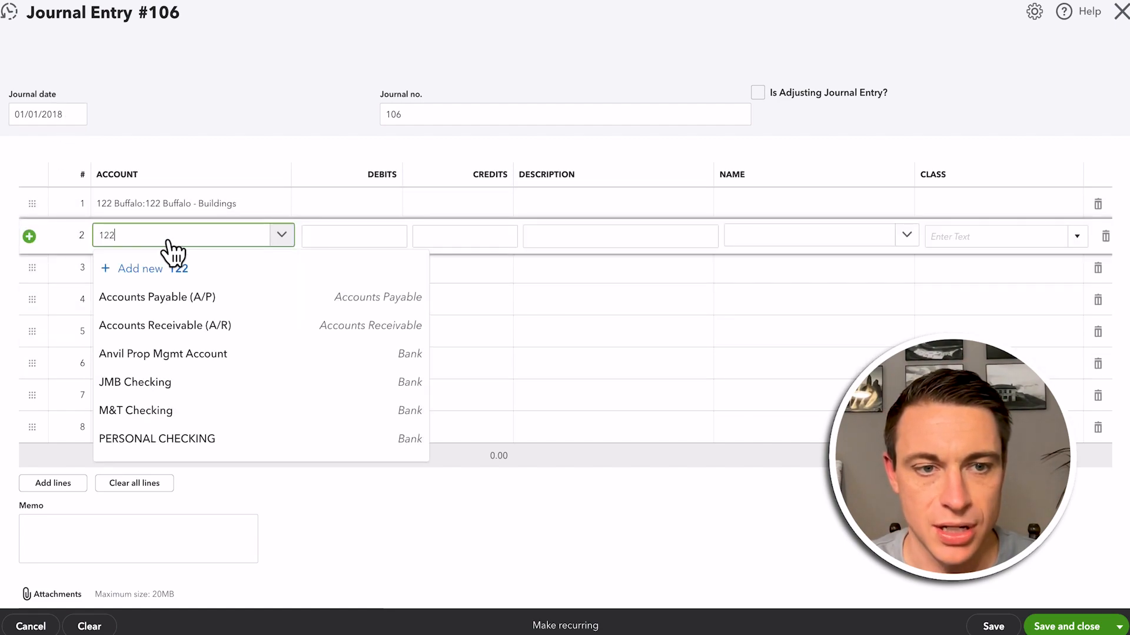
click(152, 355)
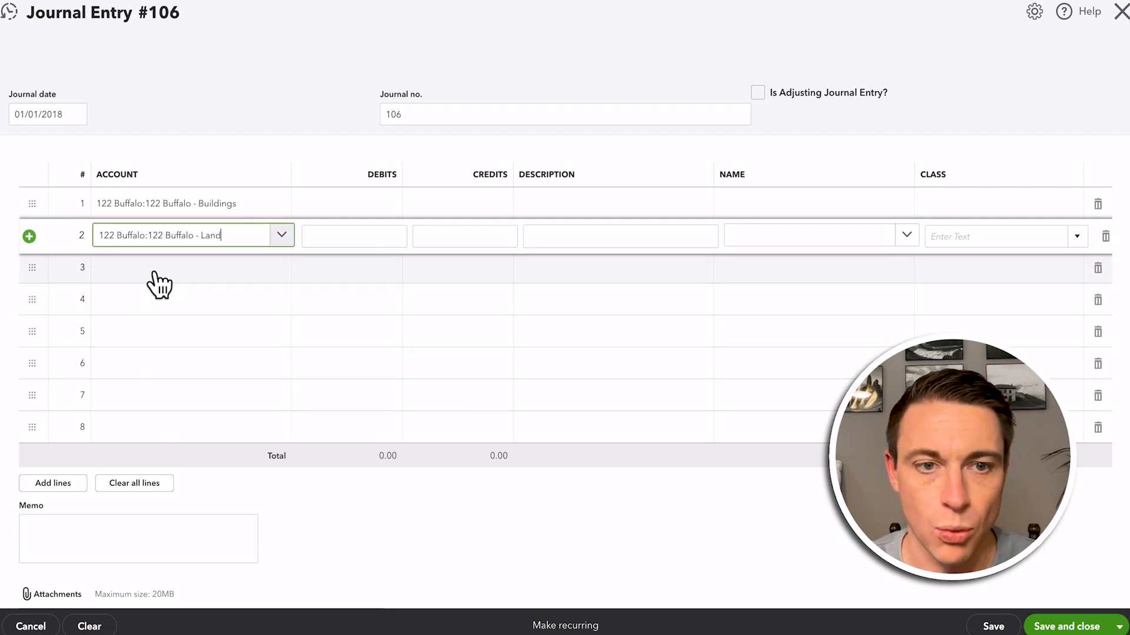
click(155, 274)
text(122)
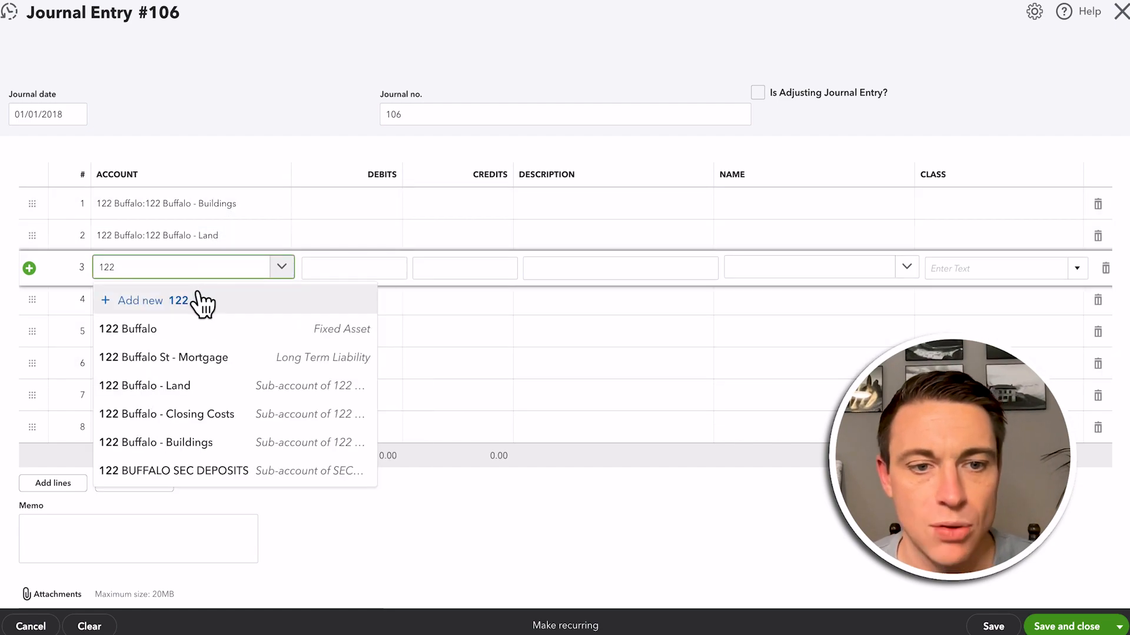
click(199, 414)
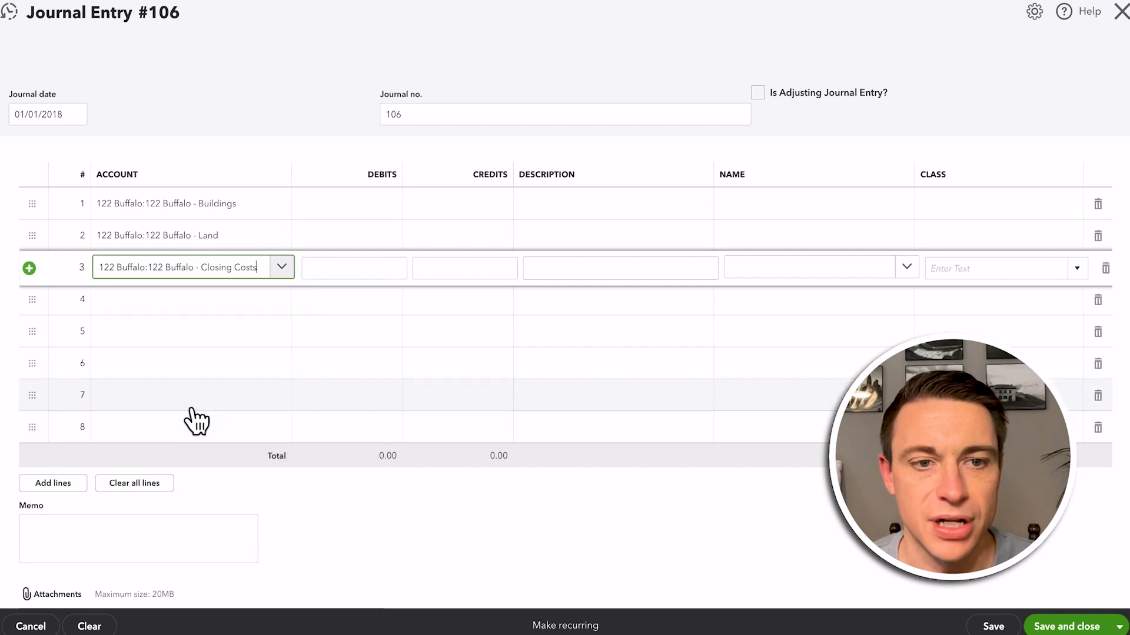
click(379, 206)
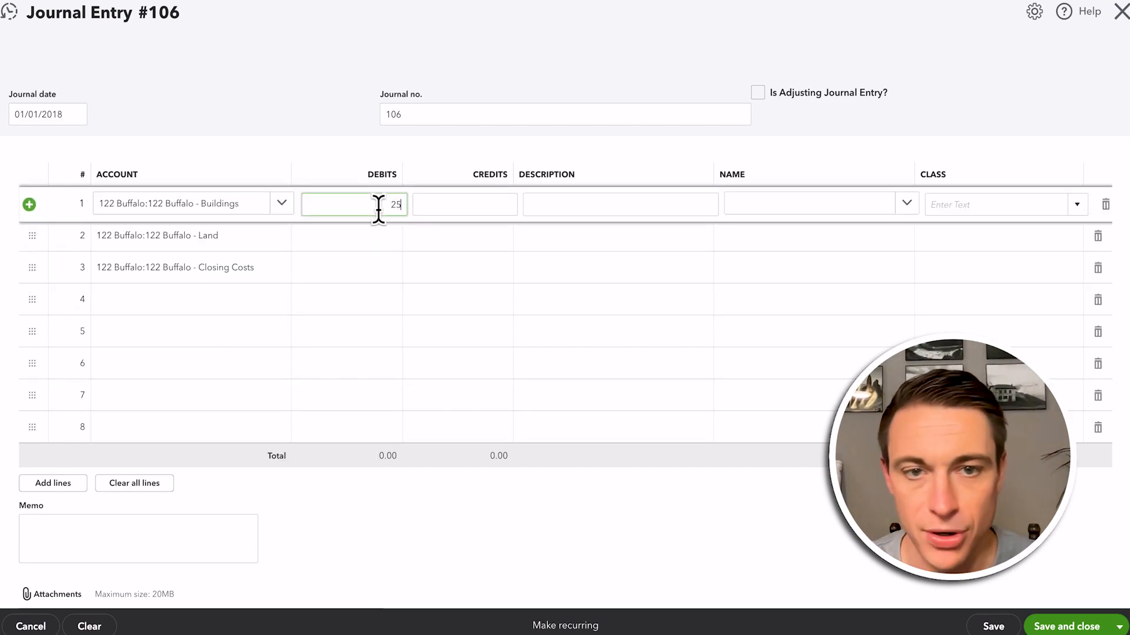
click(360, 237)
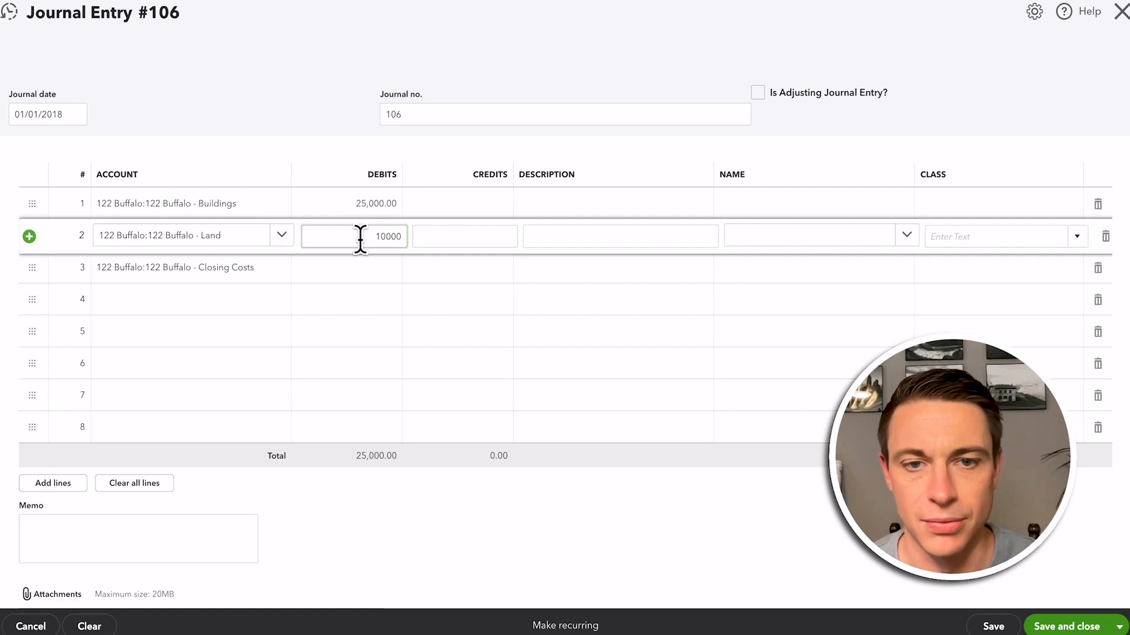
click(358, 270)
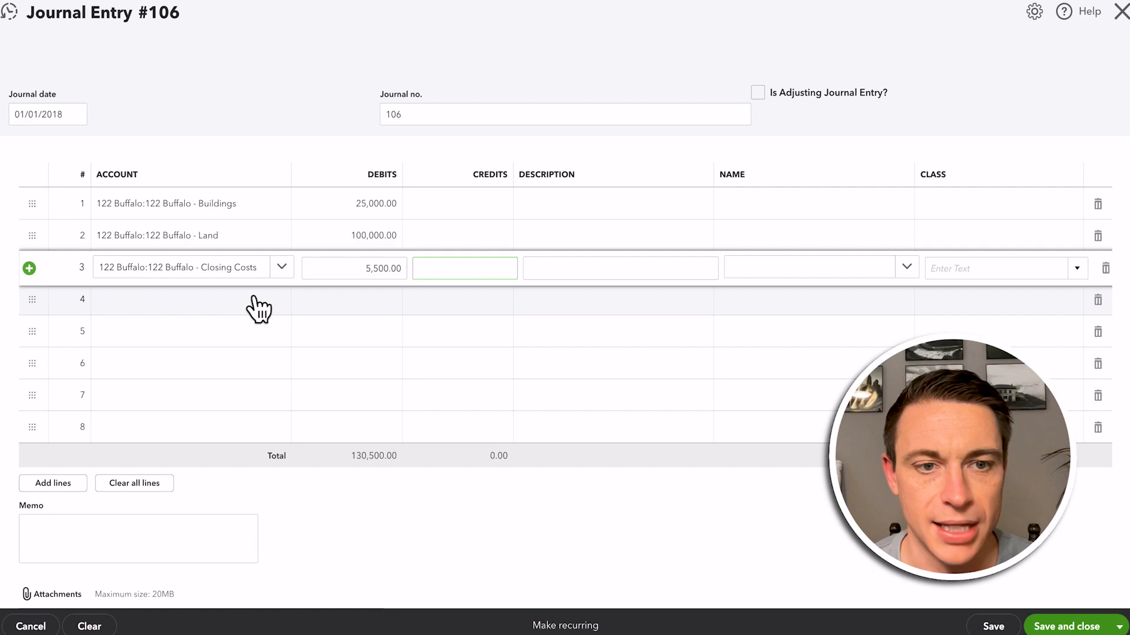
click(239, 301)
text(conv)
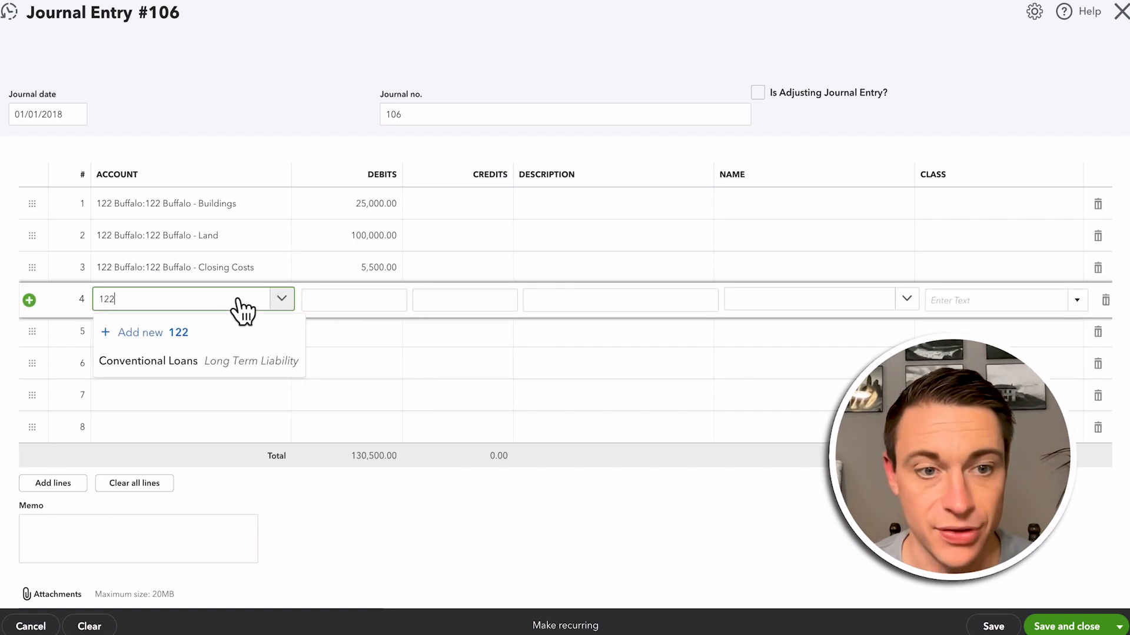
text(122)
click(294, 383)
click(187, 334)
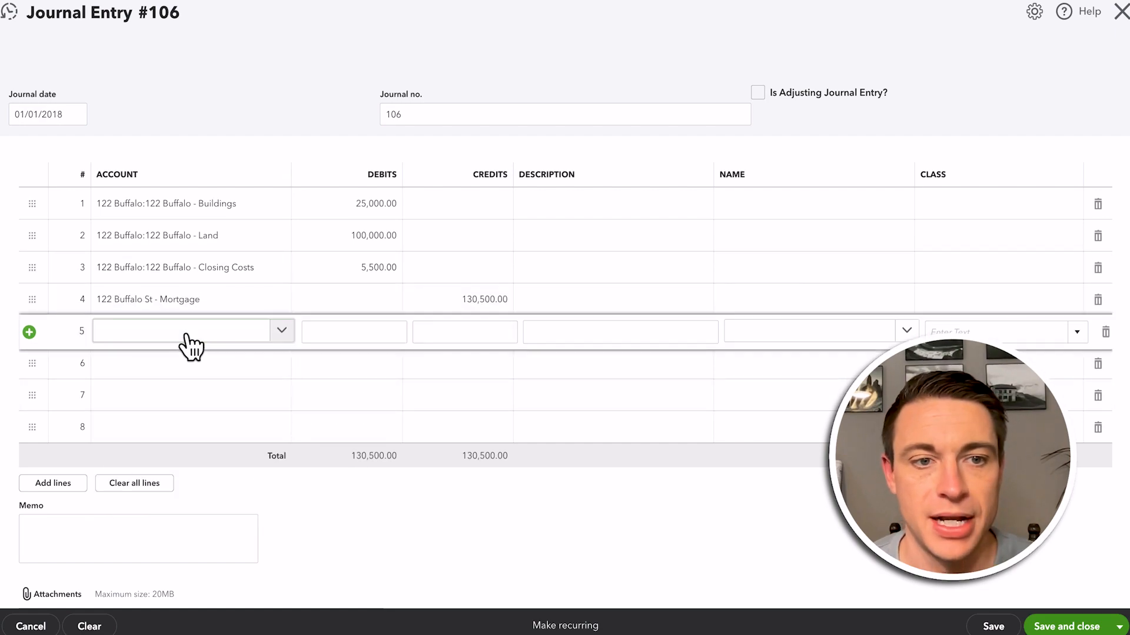
text(264)
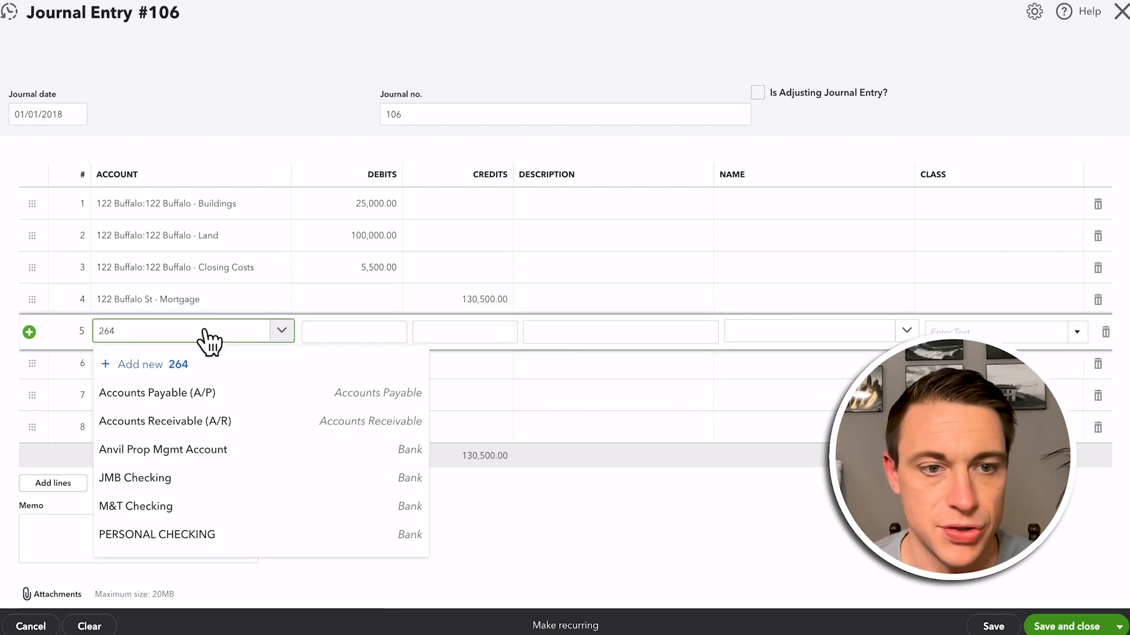
click(197, 450)
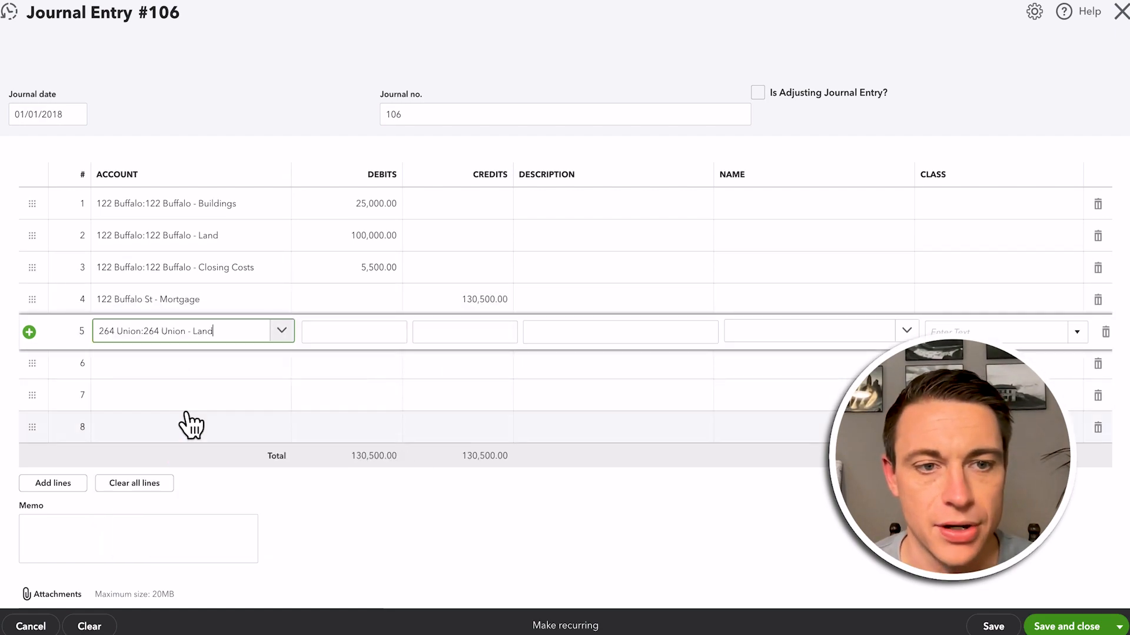
click(153, 369)
text(264)
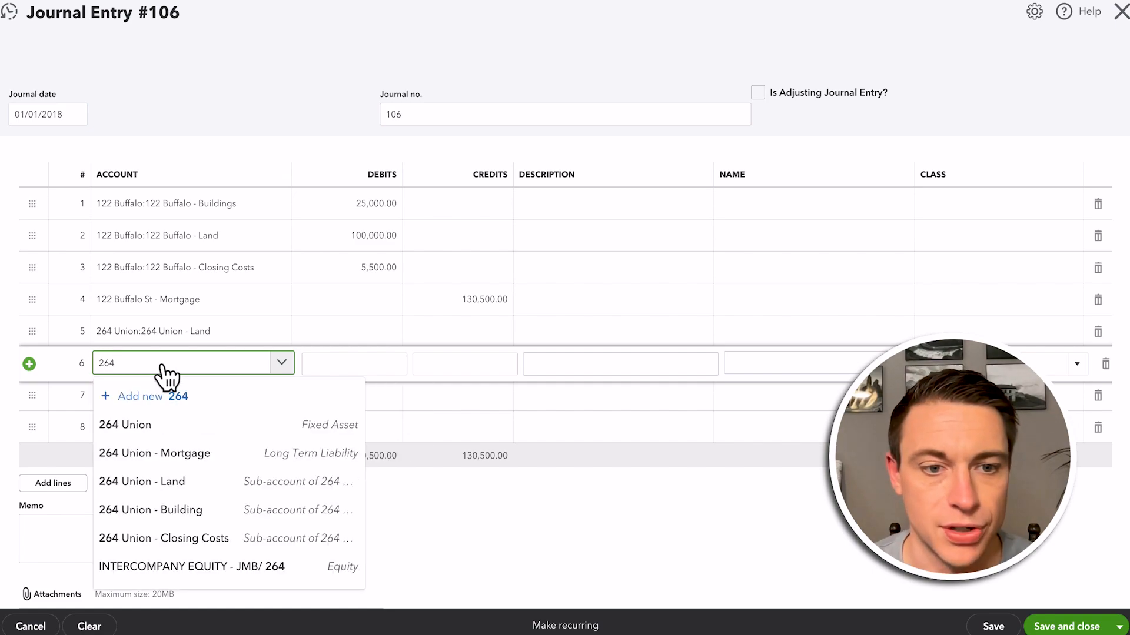
click(189, 519)
click(146, 406)
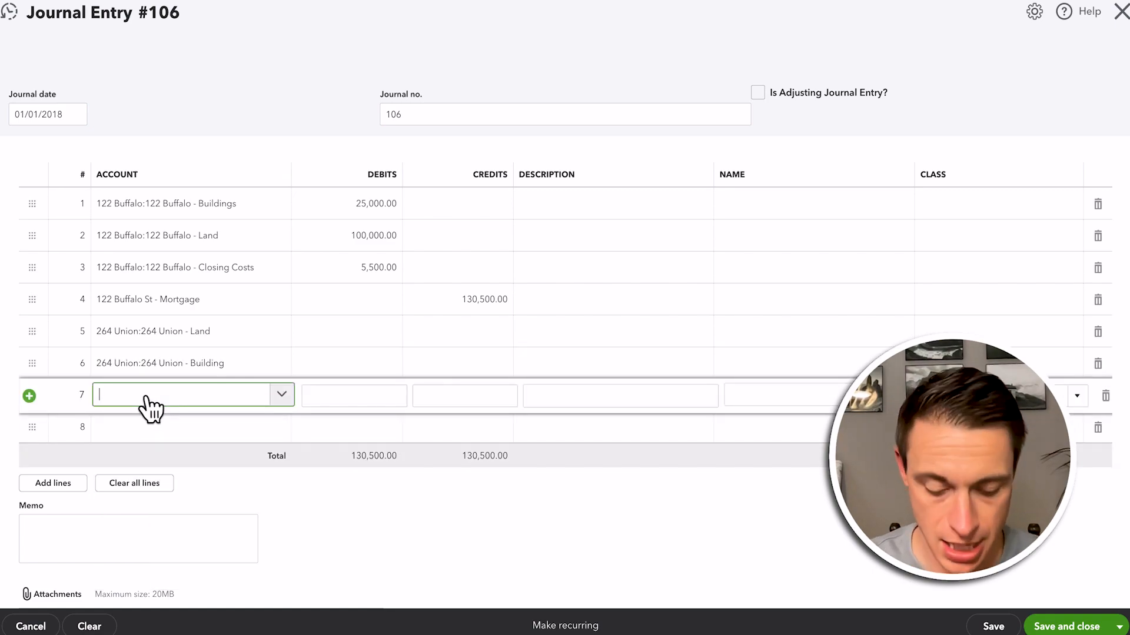
text(264)
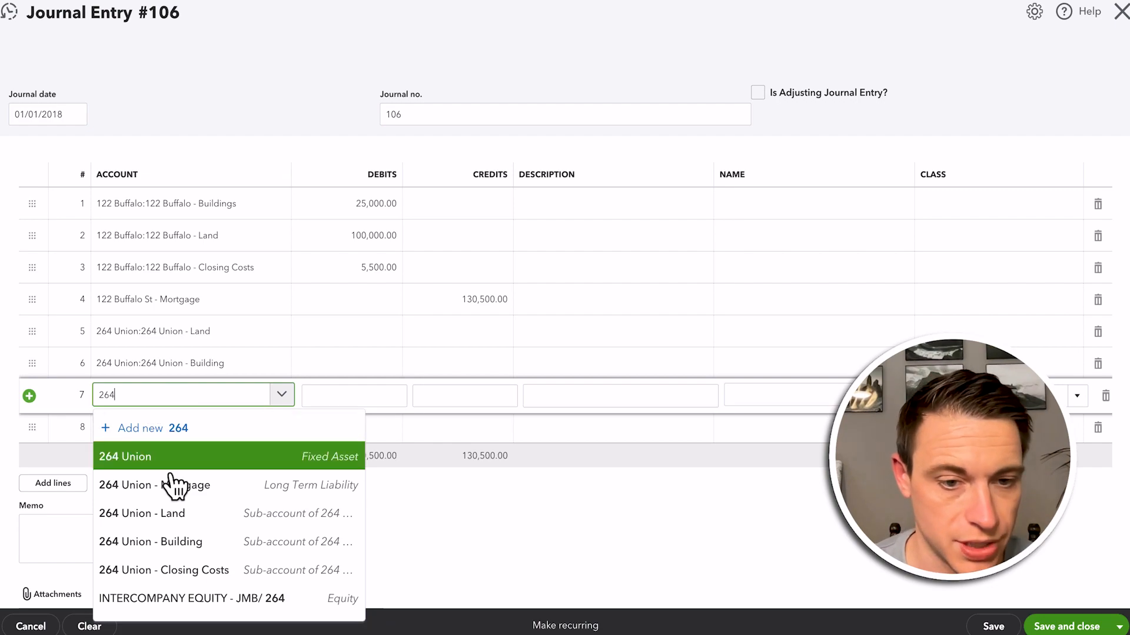
click(195, 570)
click(154, 435)
text(26)
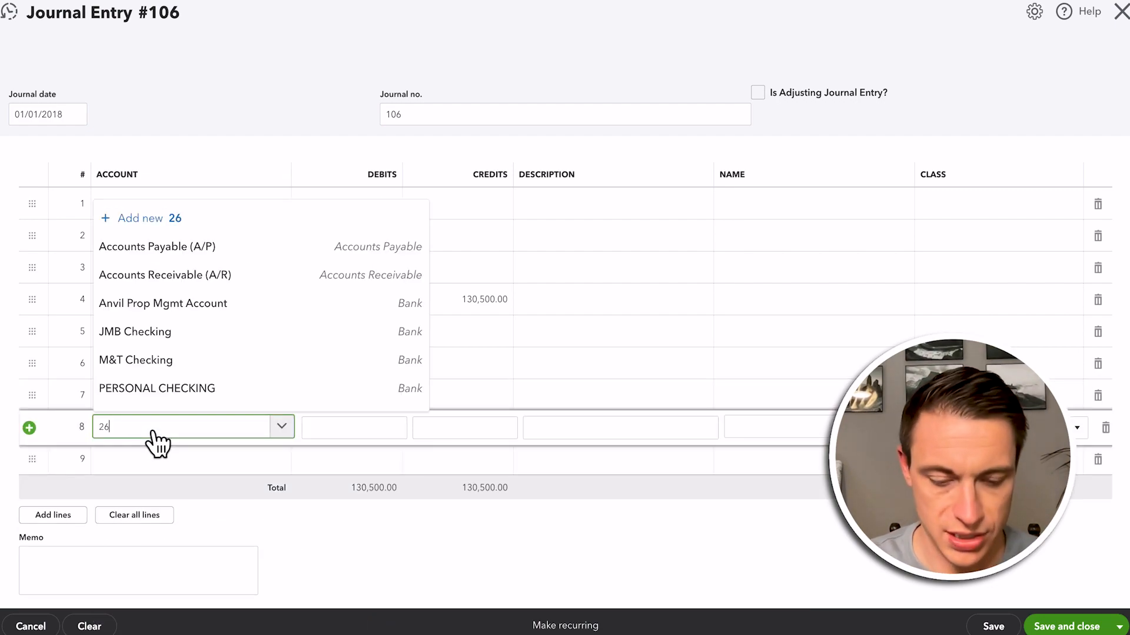
text(4)
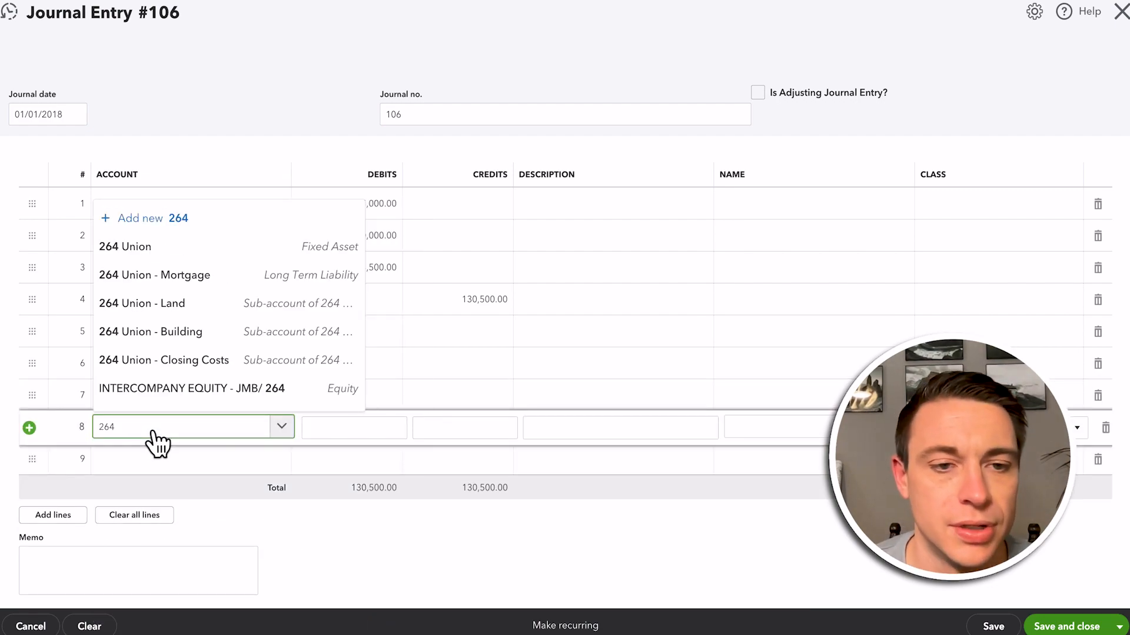
click(194, 277)
click(425, 336)
text(50,0)
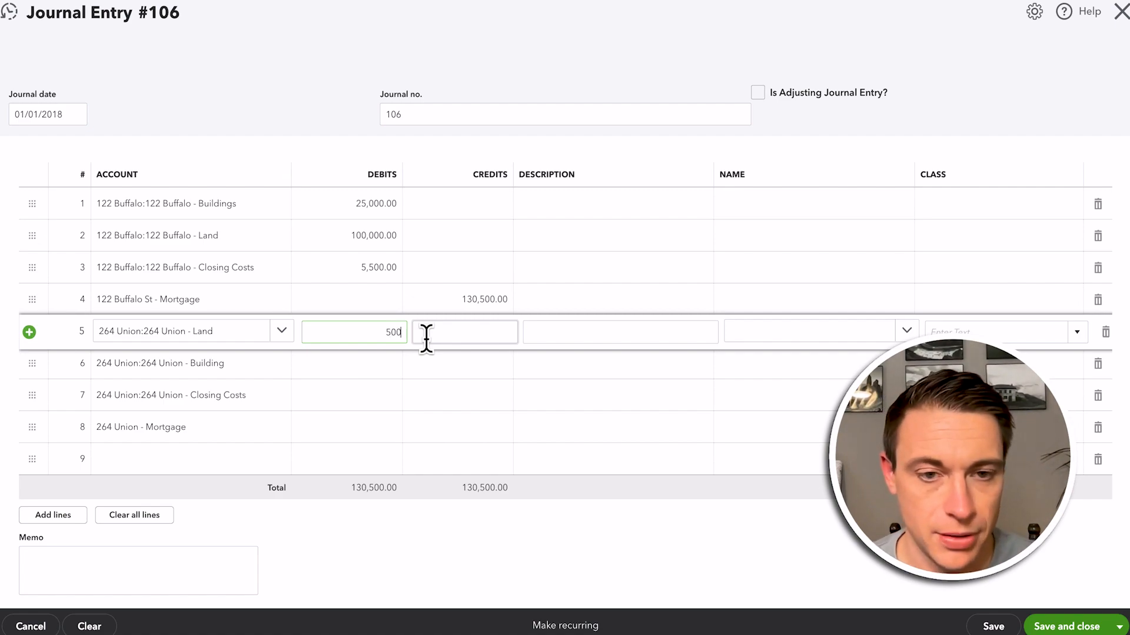
text(00)
click(377, 363)
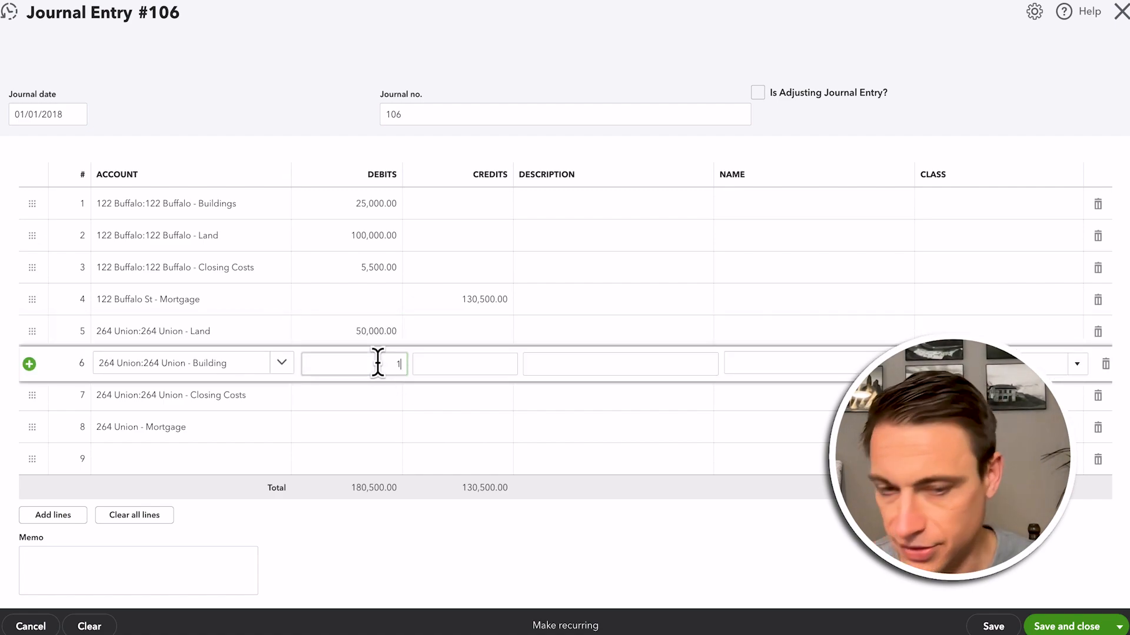
text(150000)
click(331, 395)
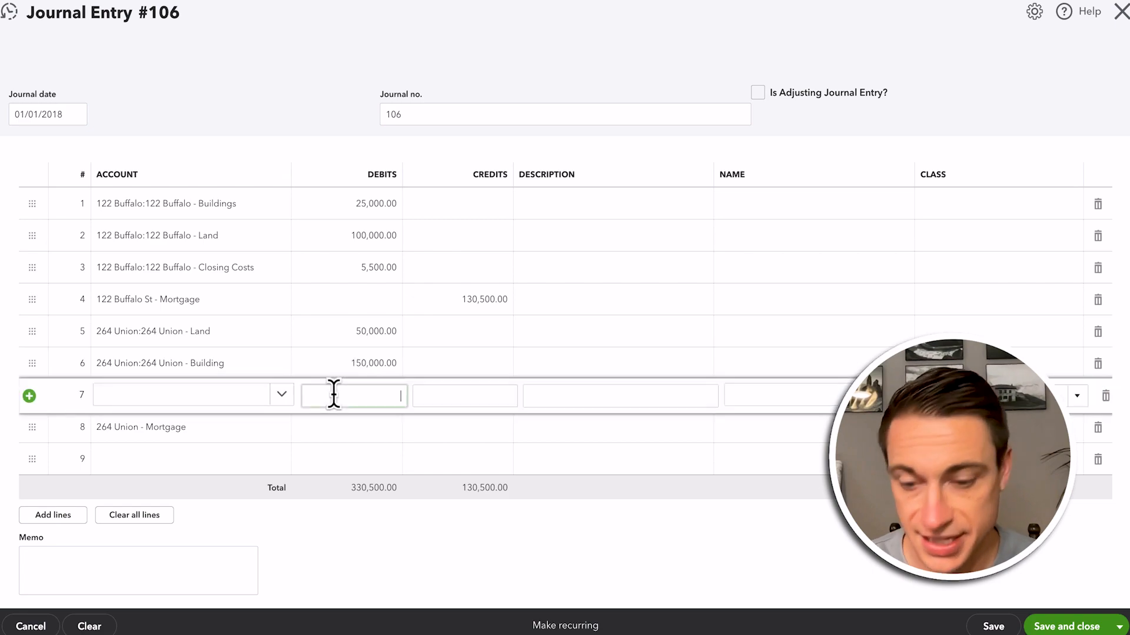
key(Tab)
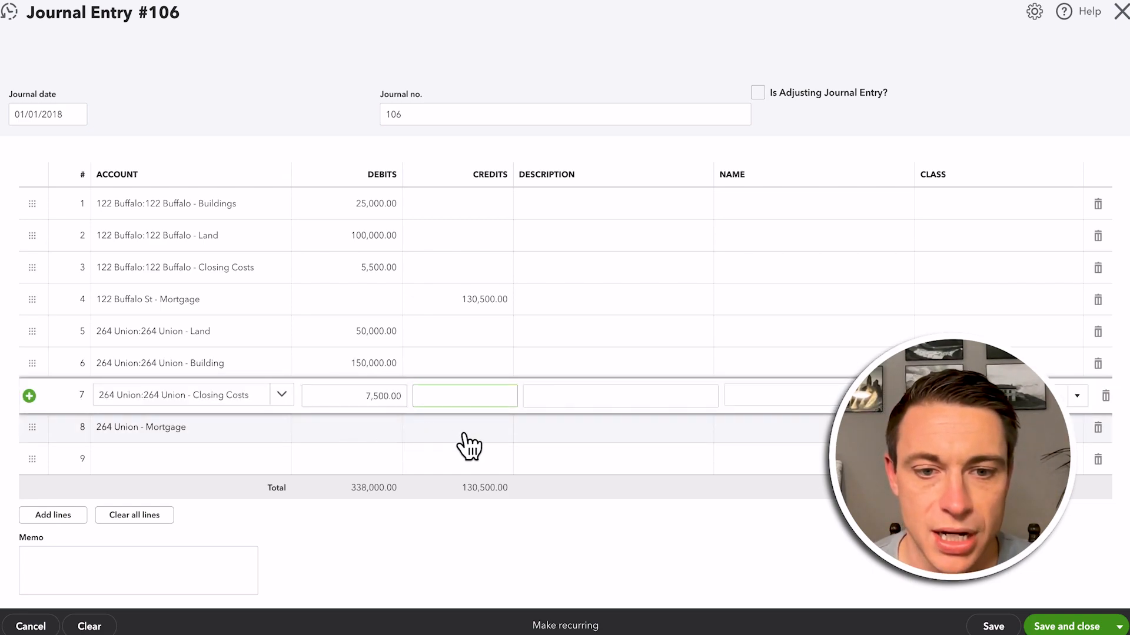
click(463, 433)
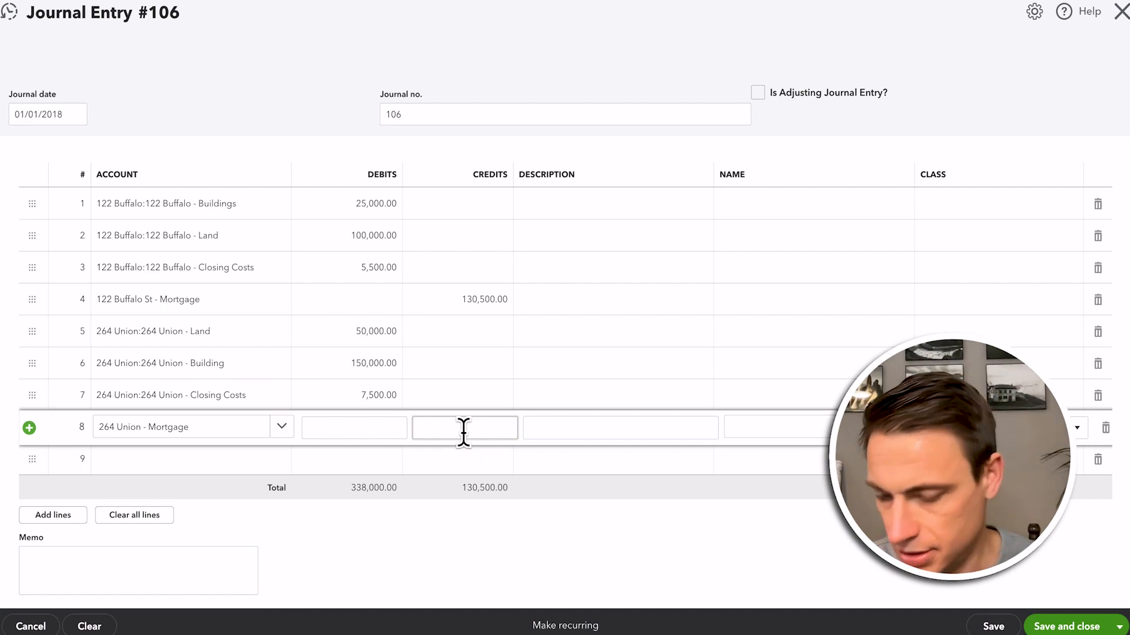
text(207,500.00)
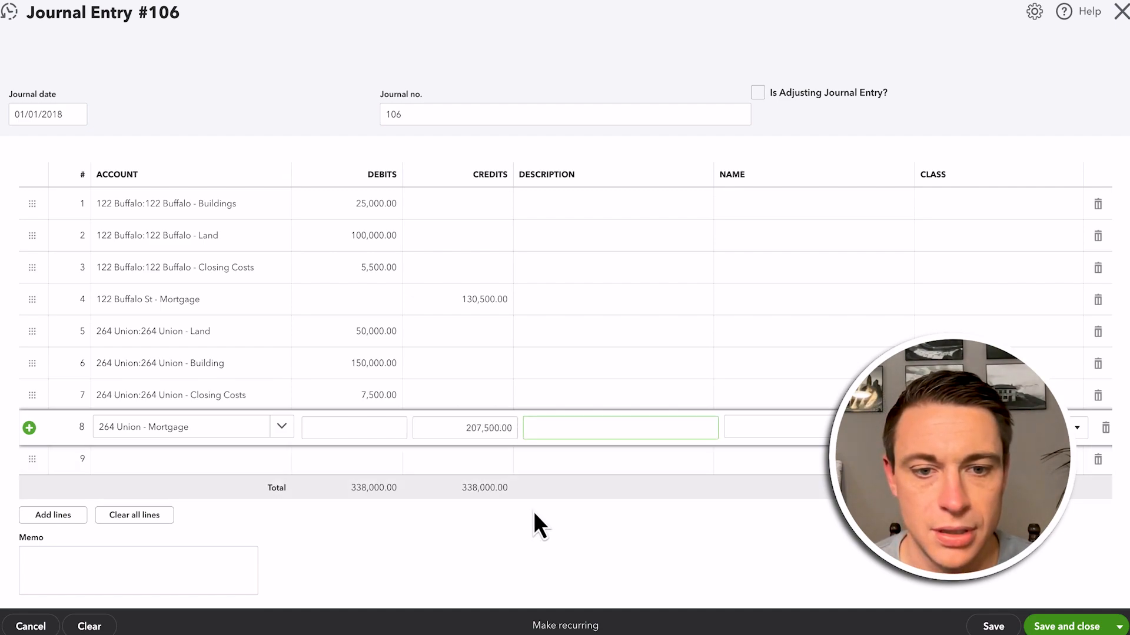
click(535, 518)
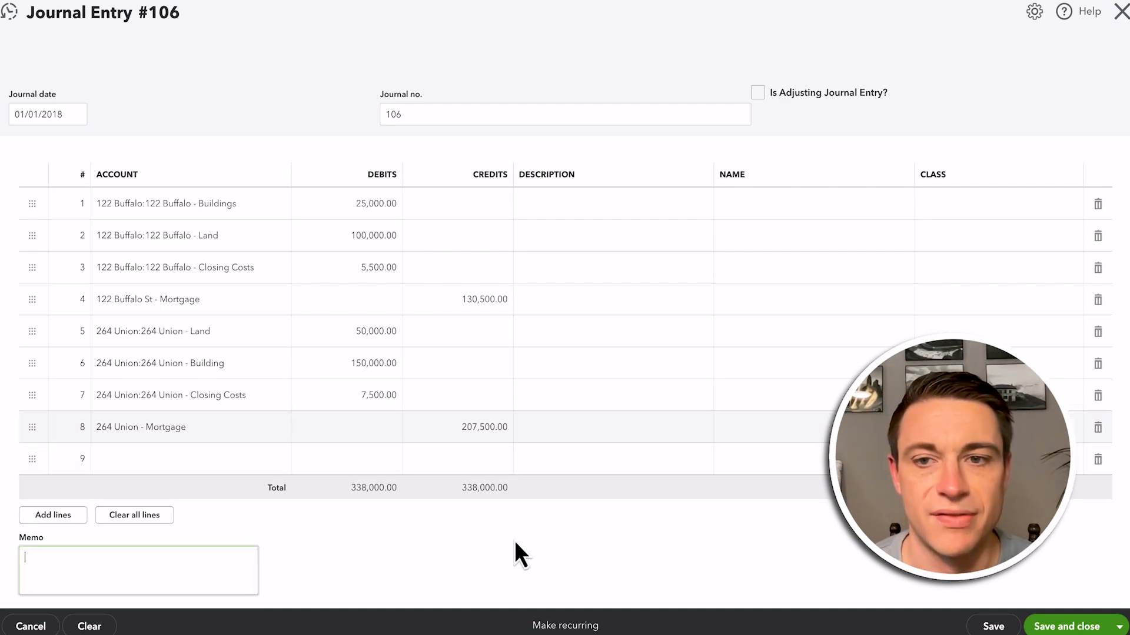
click(1088, 627)
click(708, 356)
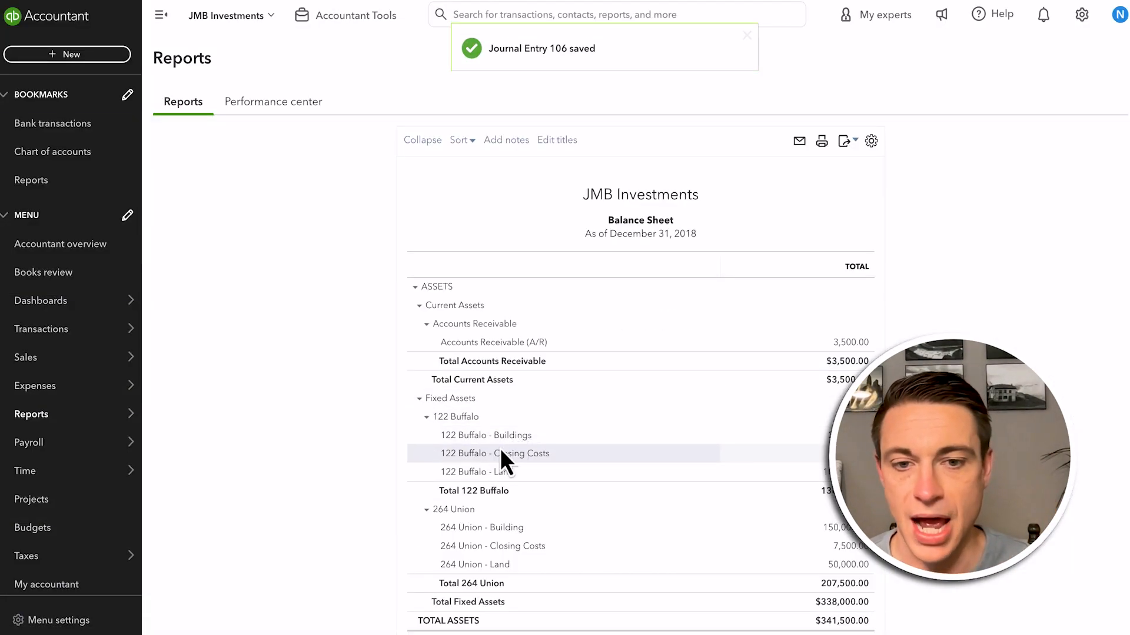
Examine the fixed assets and long-term mortgage liabilities of both properties on the 2018 balance sheet
scroll(507, 517, down, 3)
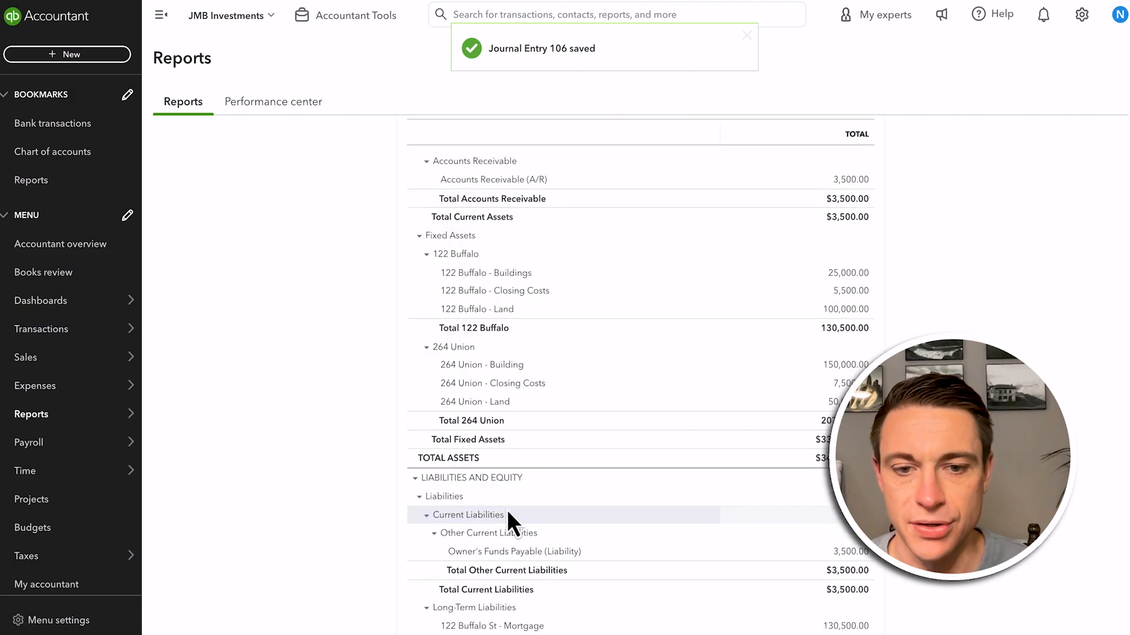
scroll(510, 524, down, 2)
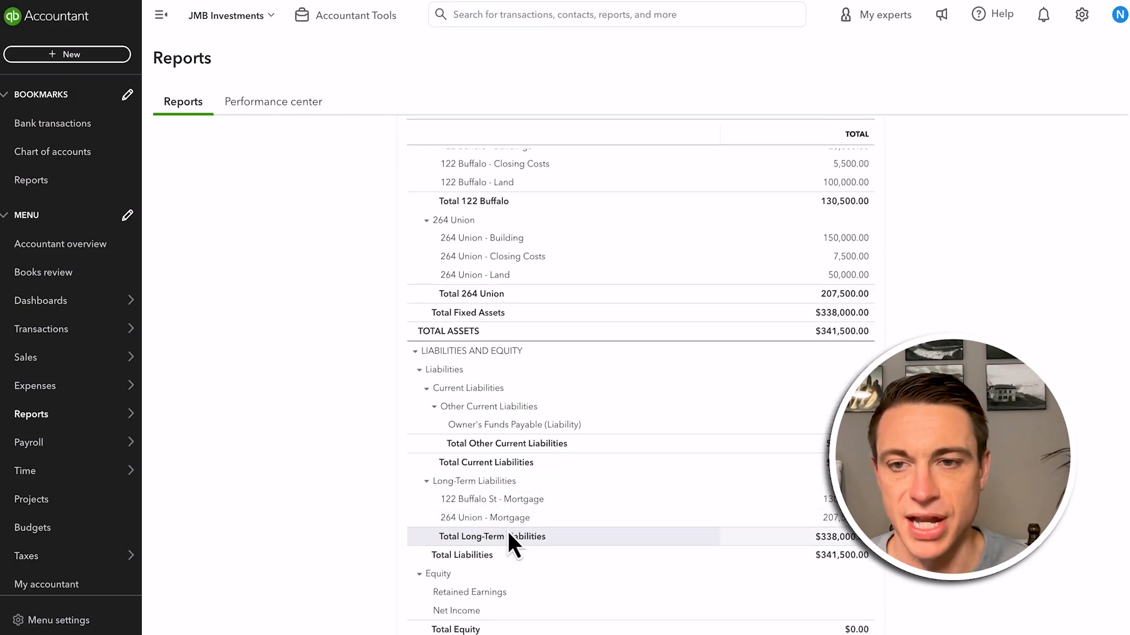
scroll(512, 532, up, 3)
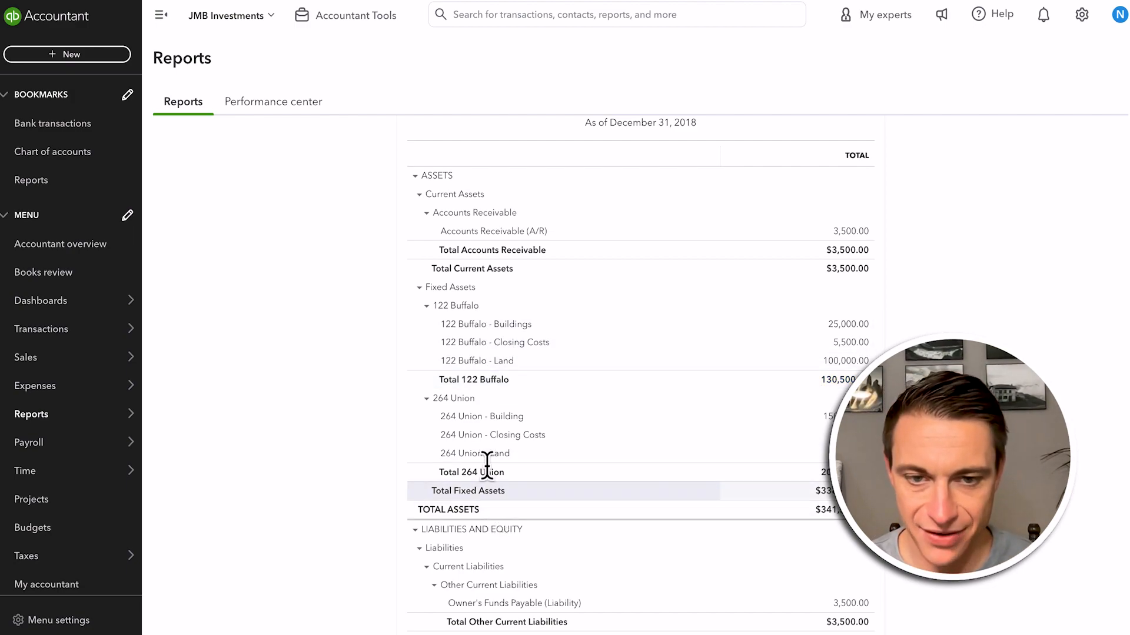
click(846, 326)
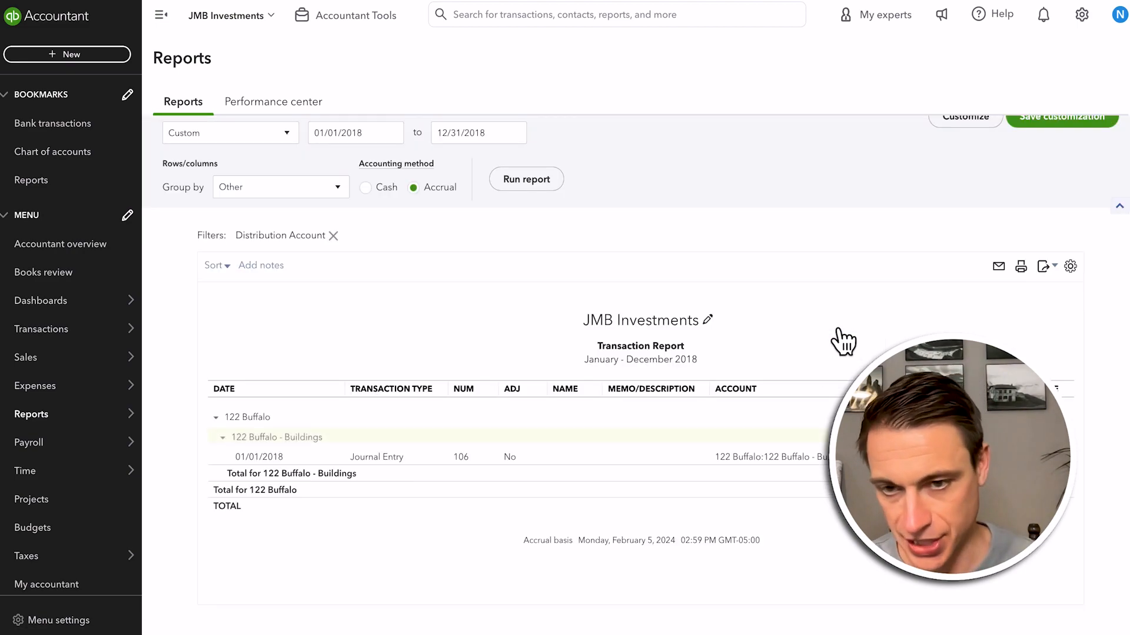
click(806, 459)
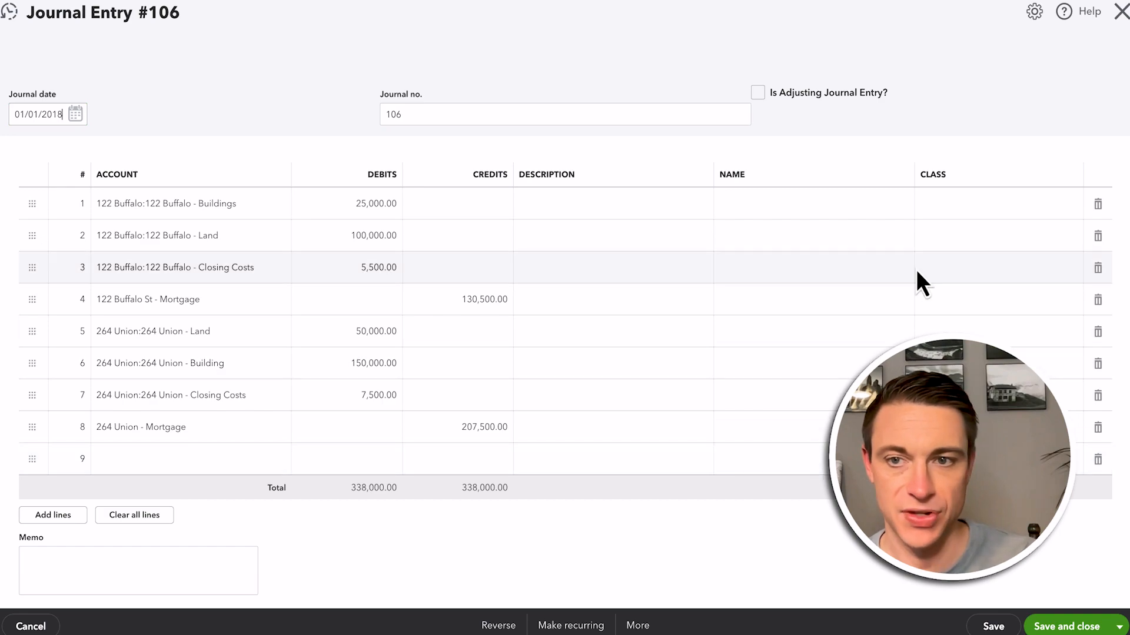
Change the accounts on journal lines 1 and 2 to REAL ESTATE OWNED sub-accounts 2 Building and 1 Land
click(223, 209)
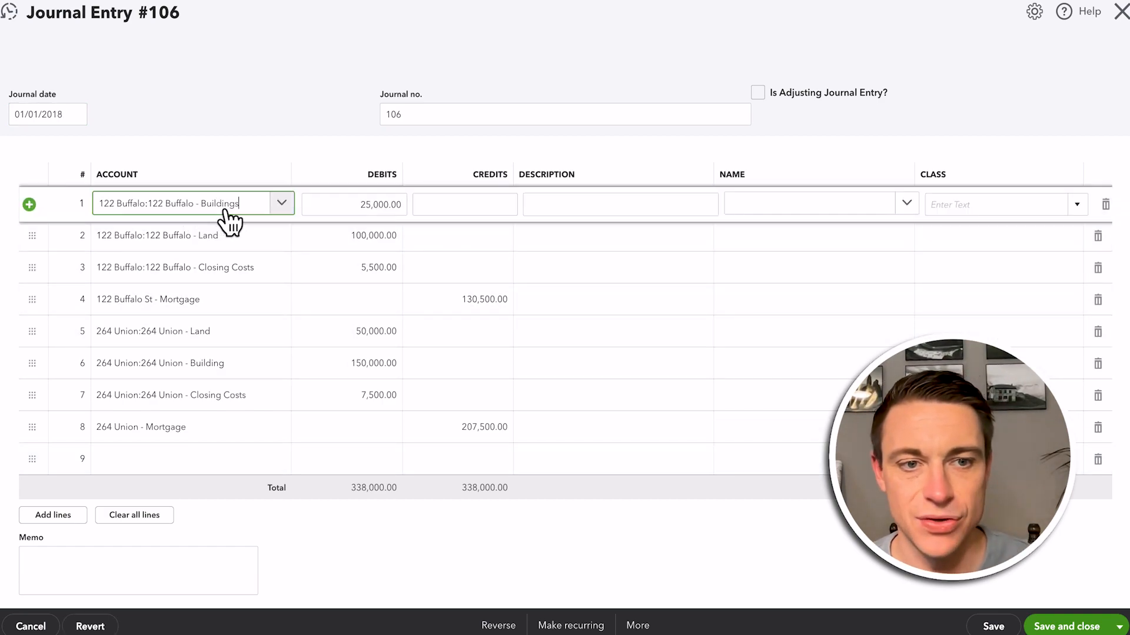
click(280, 206)
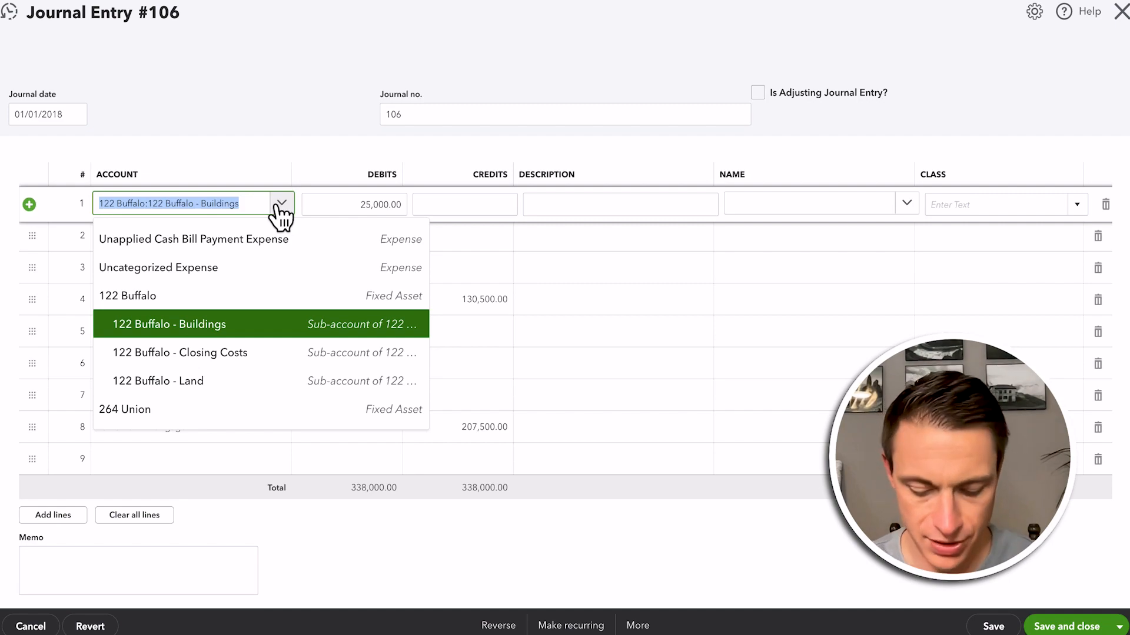
text(build)
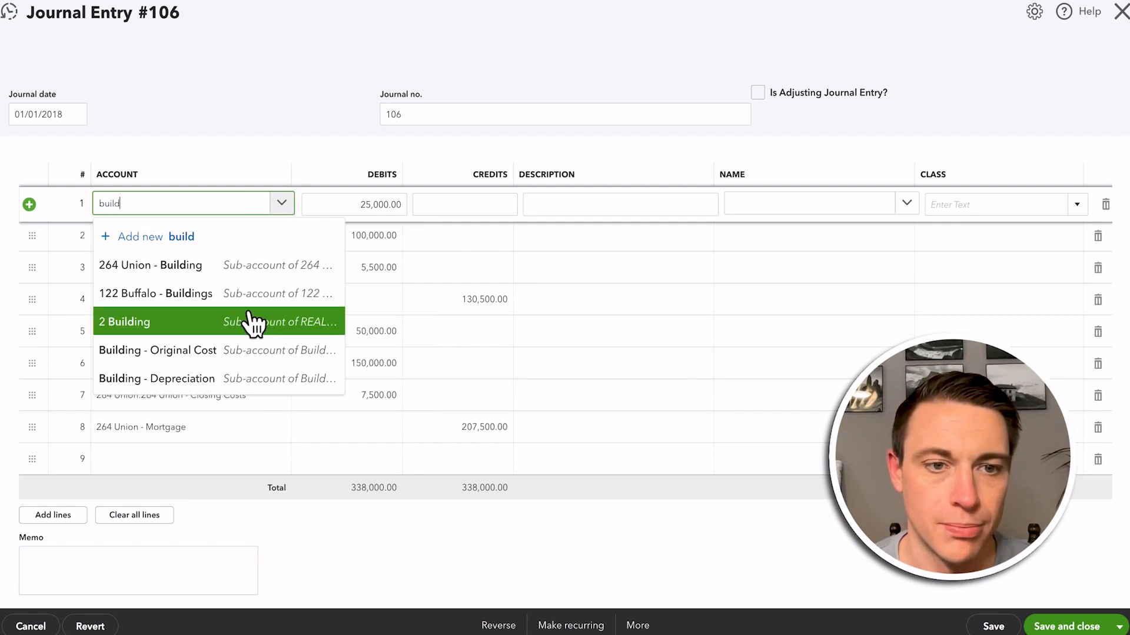
click(252, 322)
click(210, 239)
text(land)
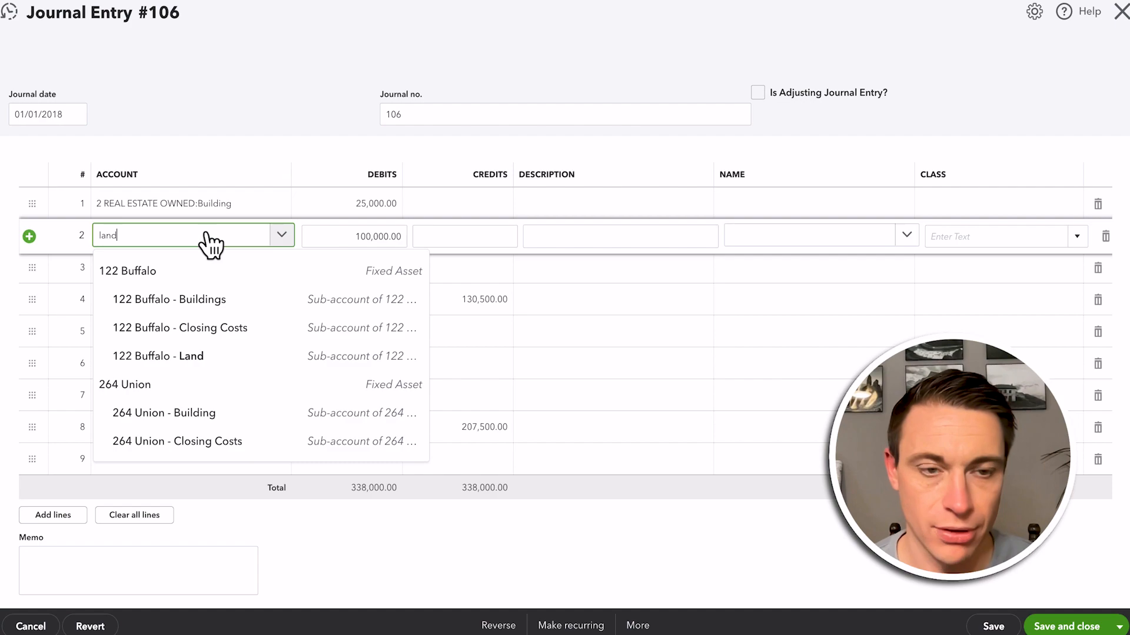
click(161, 353)
Change the account on line 3 to 3 Closing Costs under REAL ESTATE OWNED and on line 4 to Conventional Loans
click(198, 272)
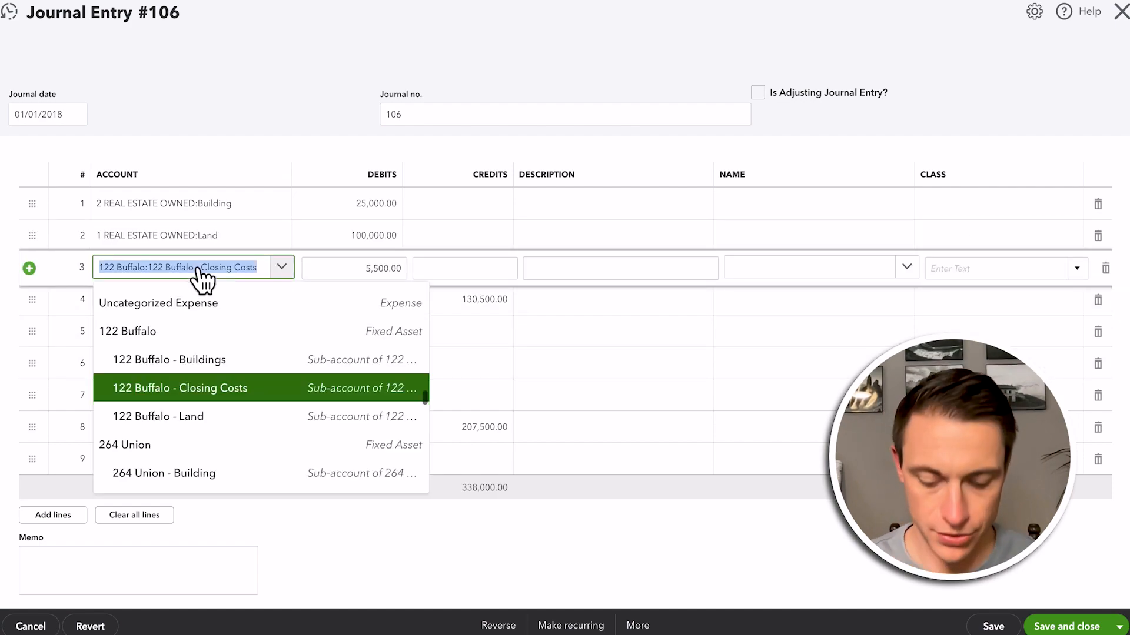
text(closing)
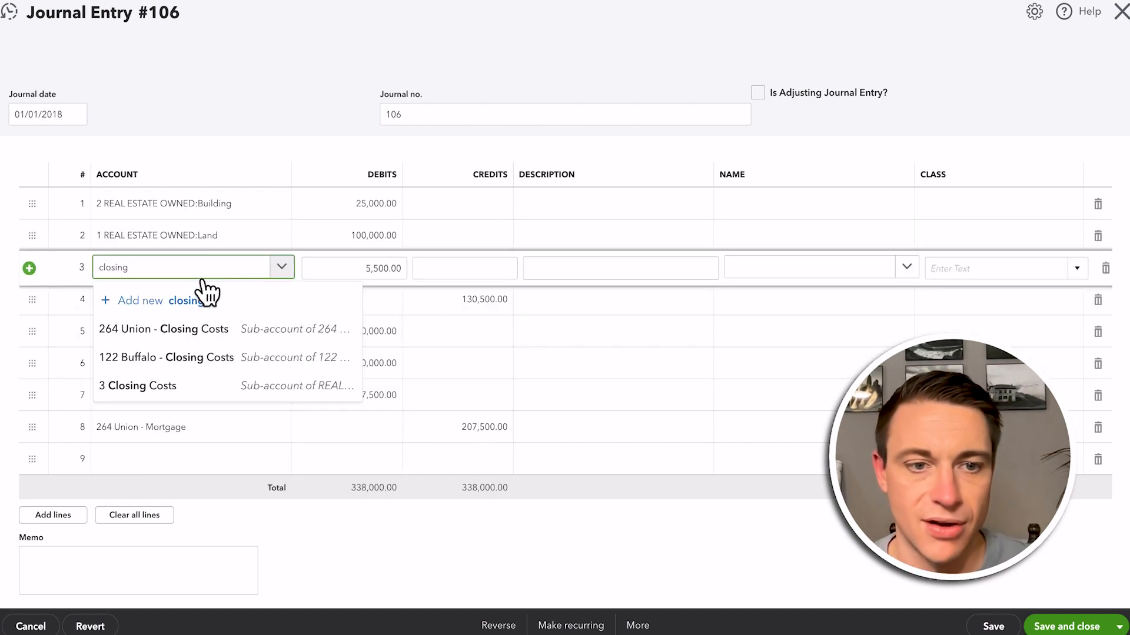
key(Down)
key(Down)
key(Down)
key(Return)
click(141, 300)
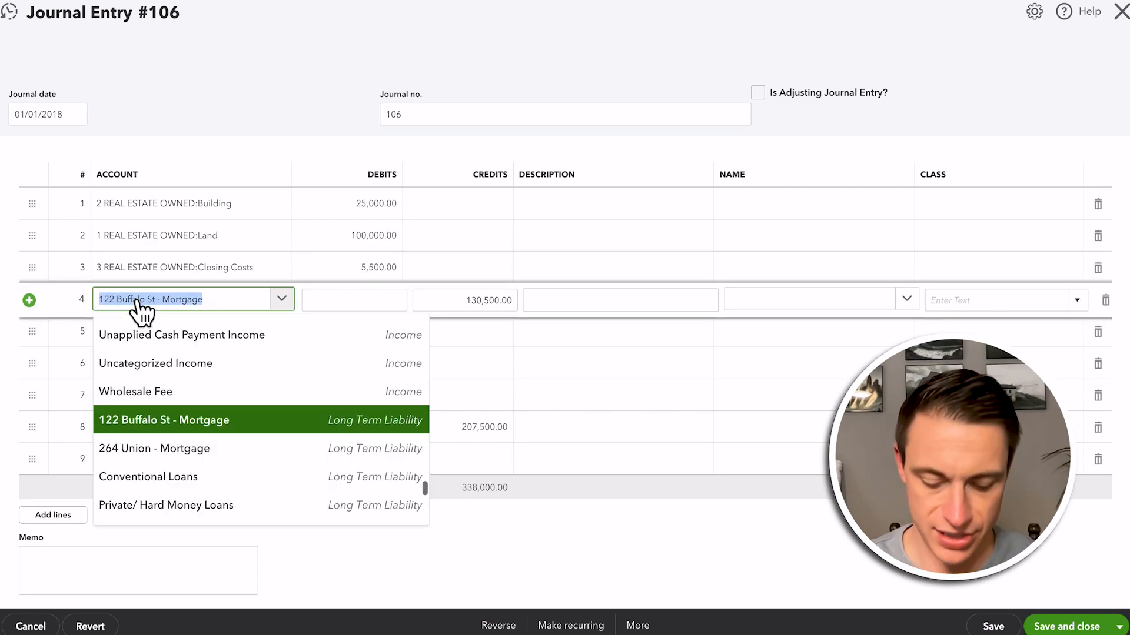
text(conven)
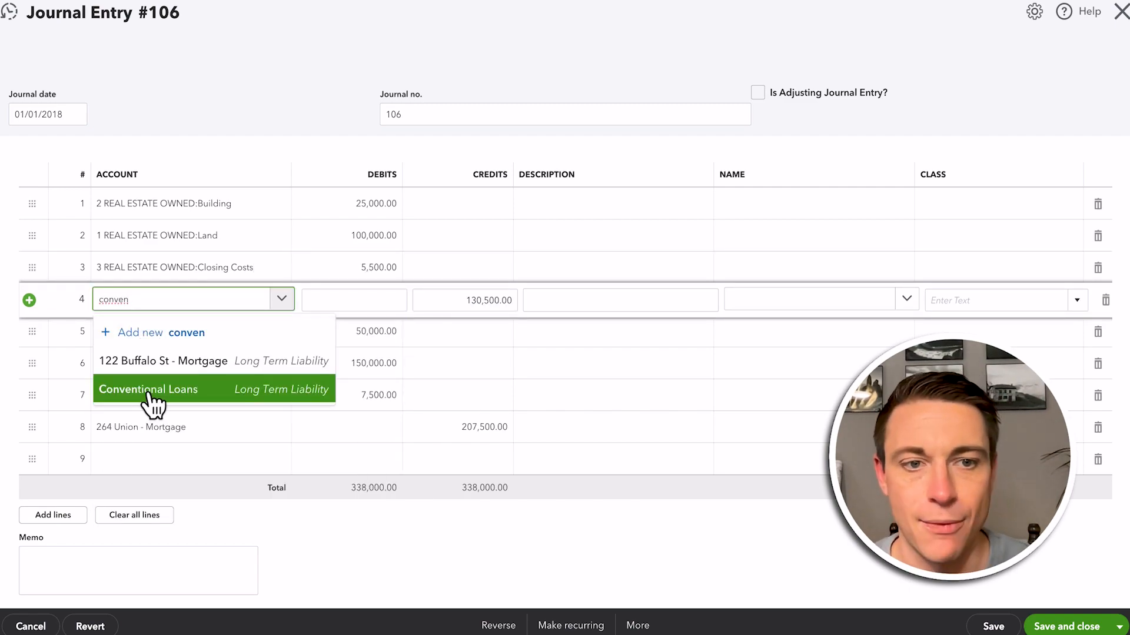
click(148, 393)
click(965, 205)
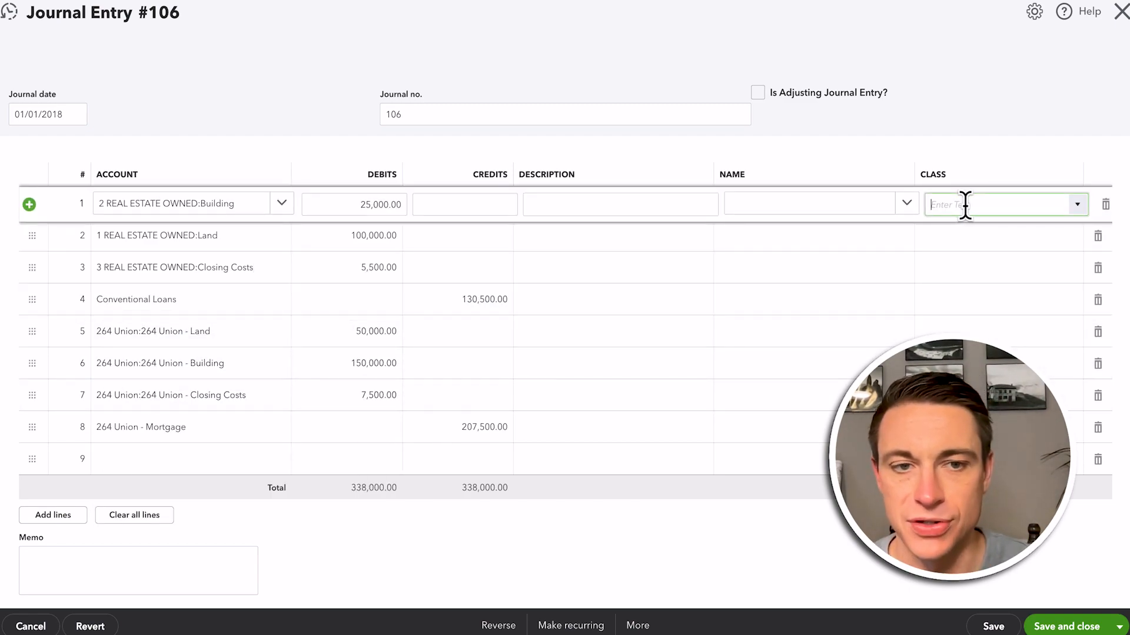
click(971, 259)
click(958, 242)
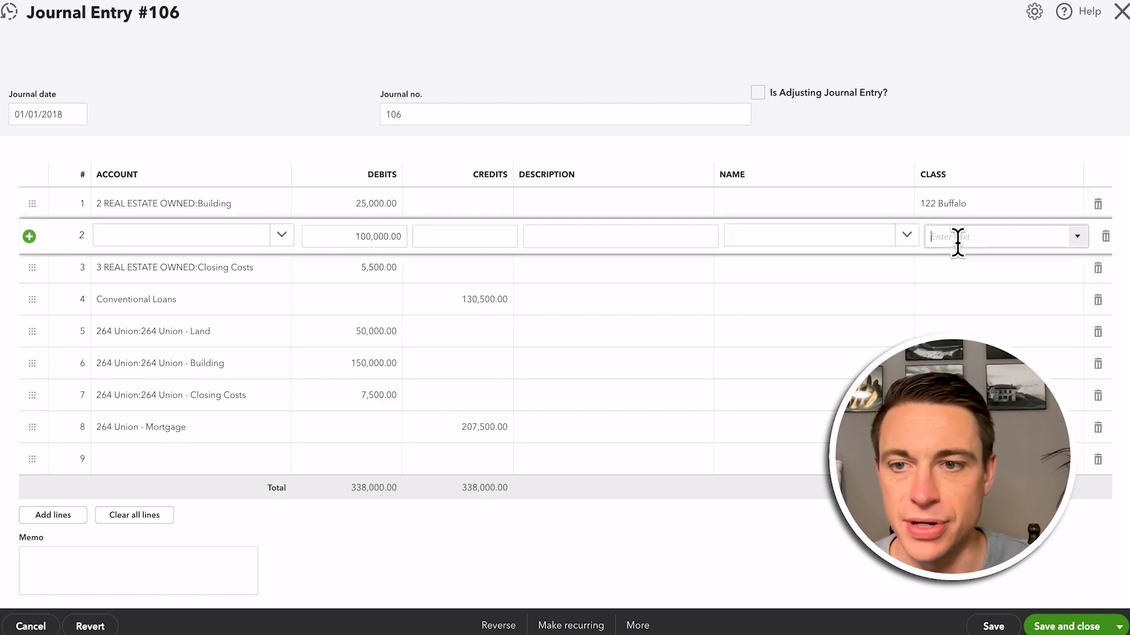
click(968, 289)
click(954, 268)
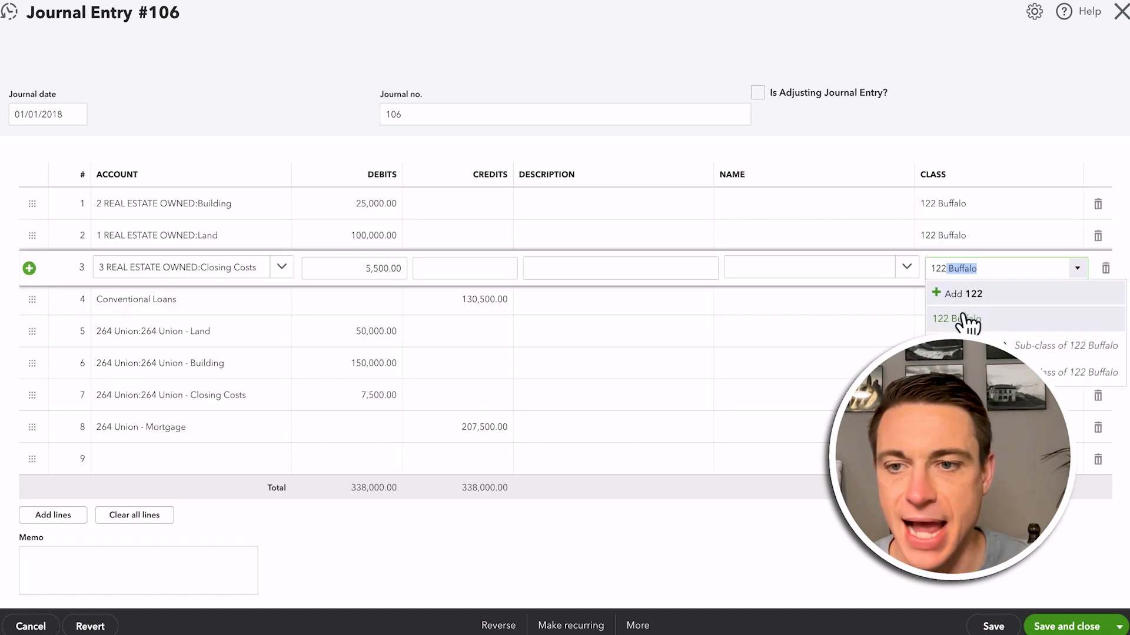
click(965, 320)
click(945, 301)
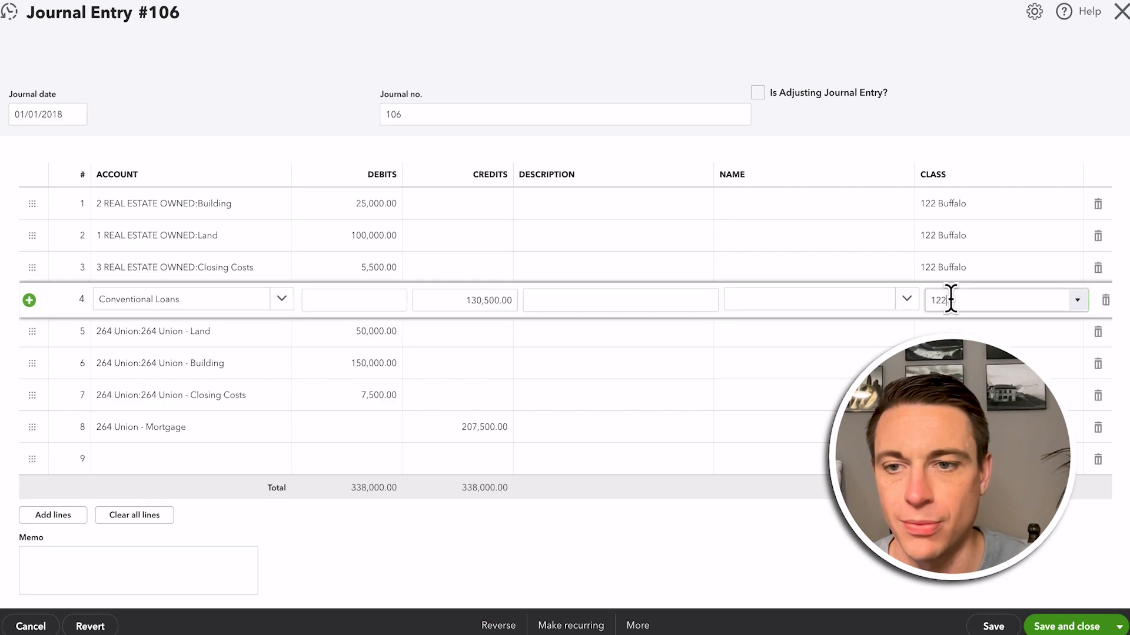
text(122)
click(966, 352)
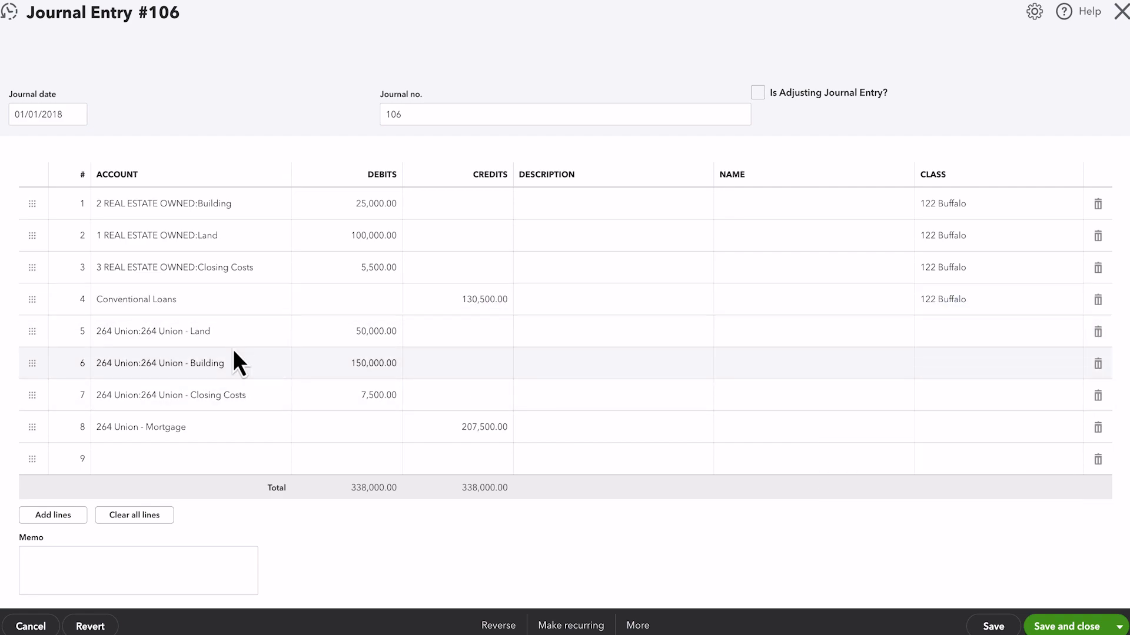
Change the accounts on lines 5 and 6 to REAL ESTATE OWNED sub-accounts 1 Land and 2 Building
click(192, 337)
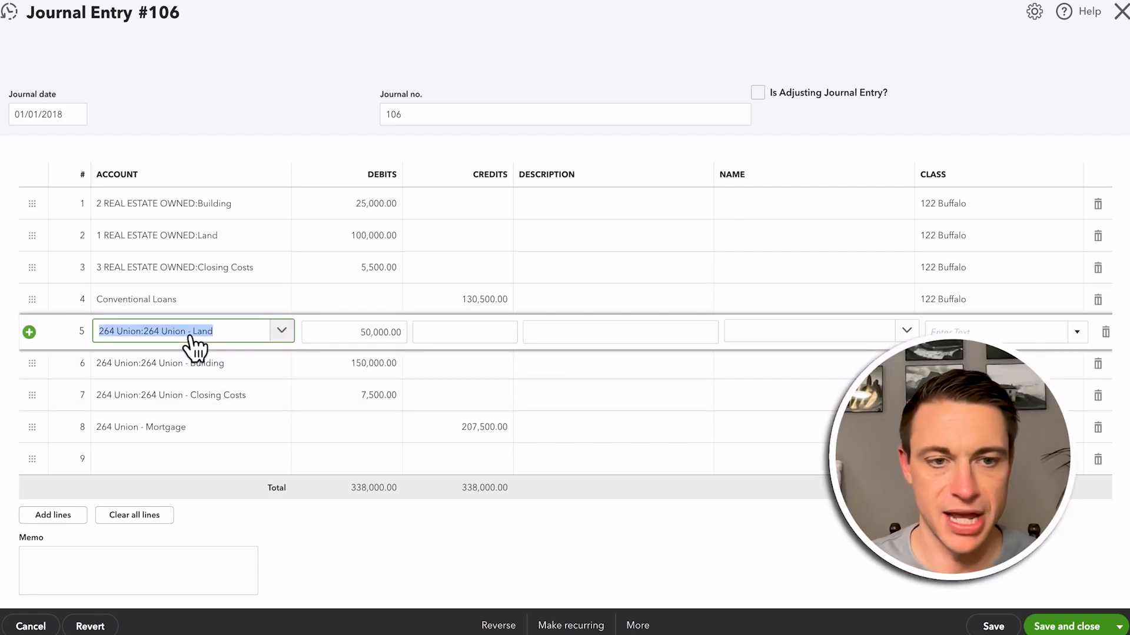
text(land)
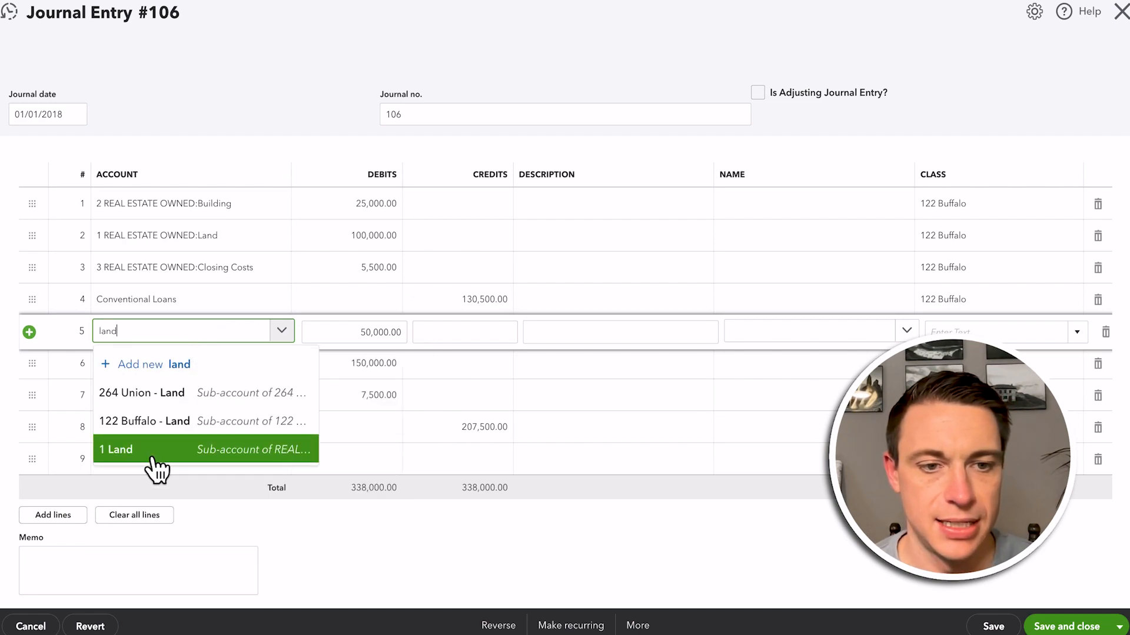
click(147, 453)
click(152, 368)
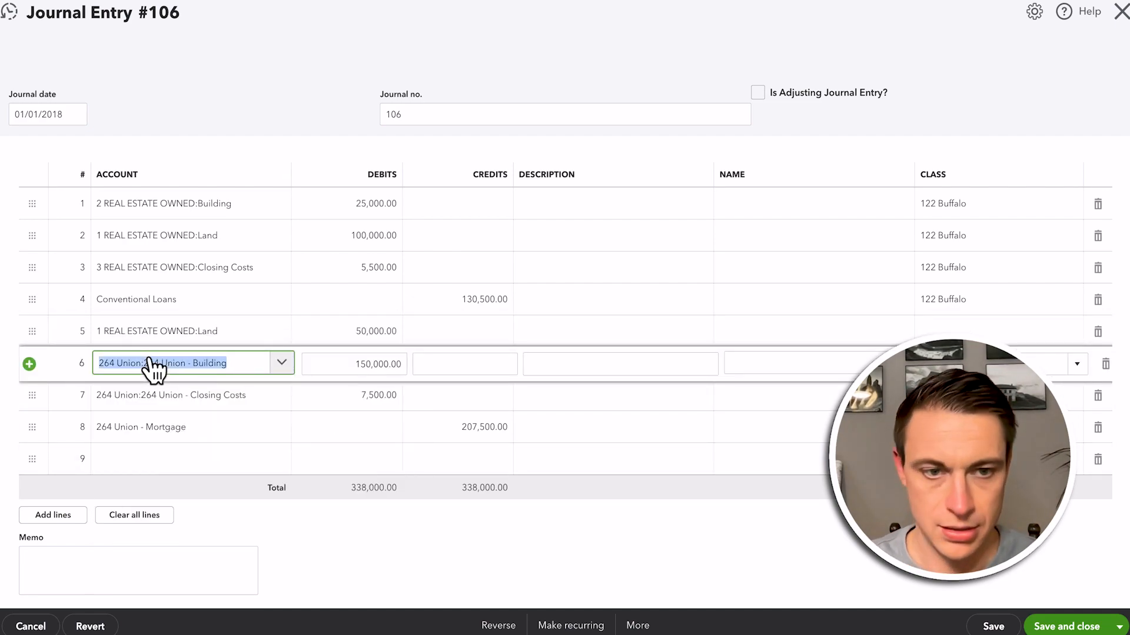
text(bul)
text(ld)
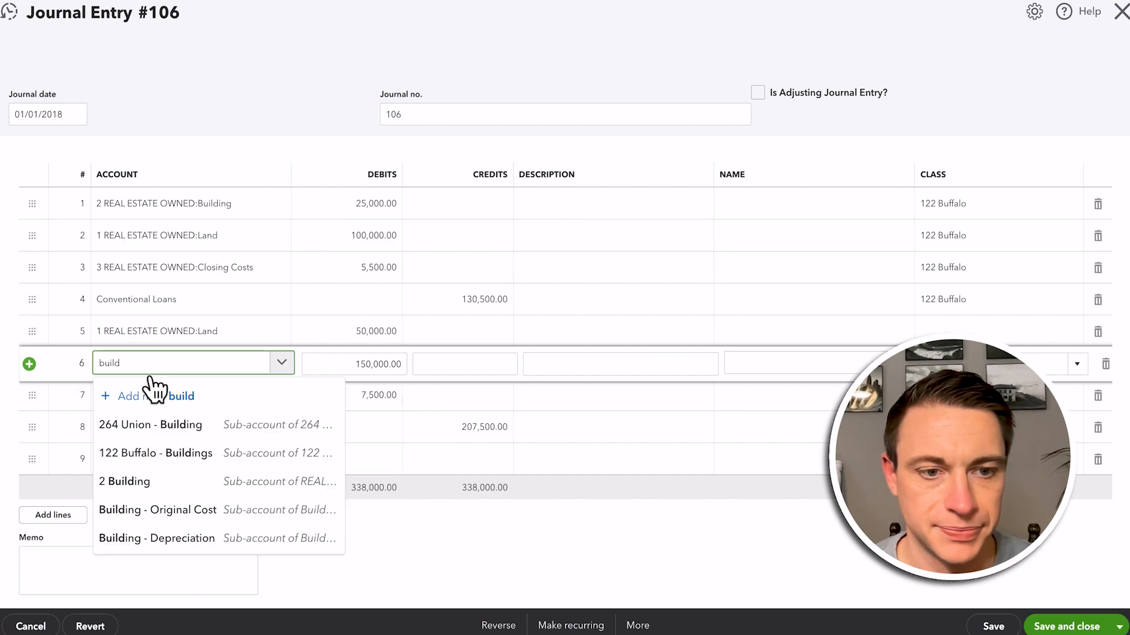
click(151, 482)
Change the account on line 7 to 3 Closing Costs under REAL ESTATE OWNED and on line 8 to Conventional Loans
click(156, 402)
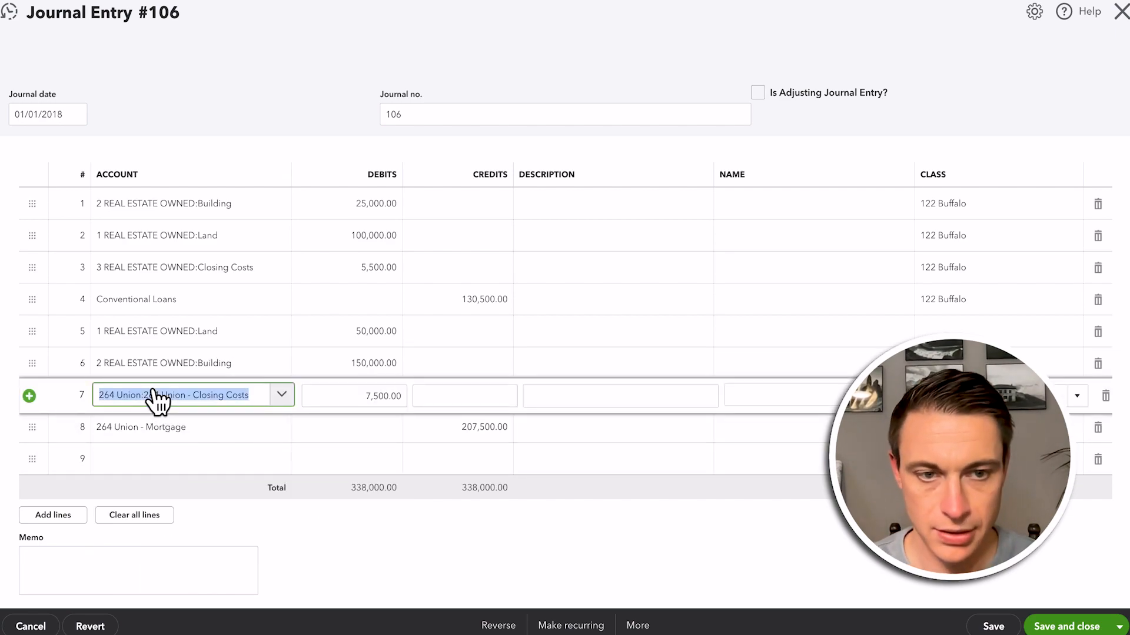
text(closing)
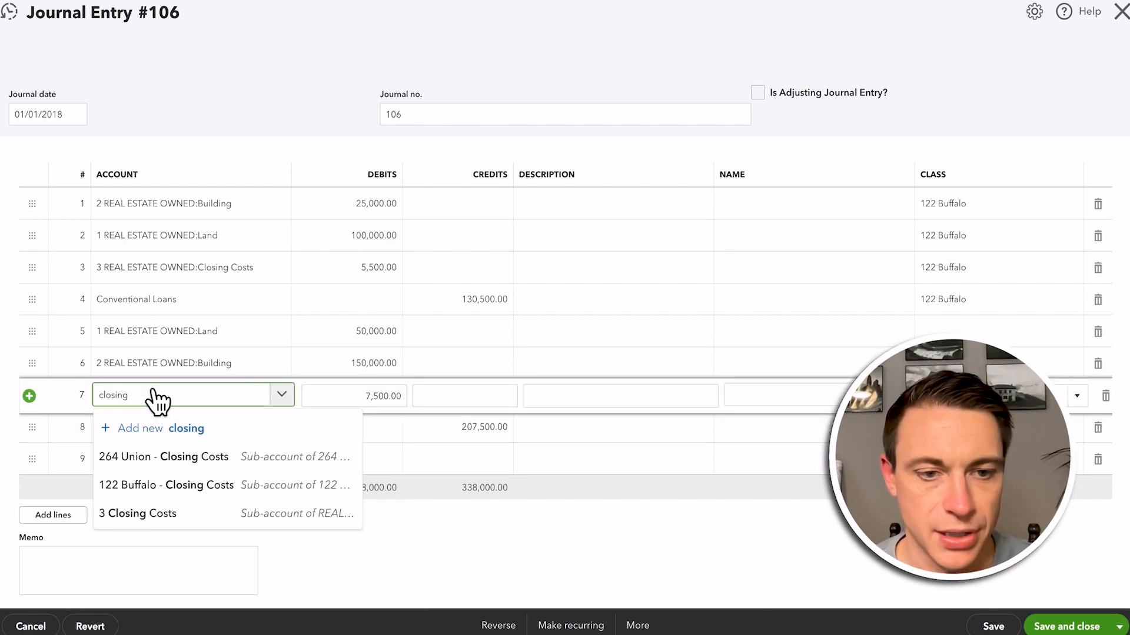
click(157, 514)
click(146, 428)
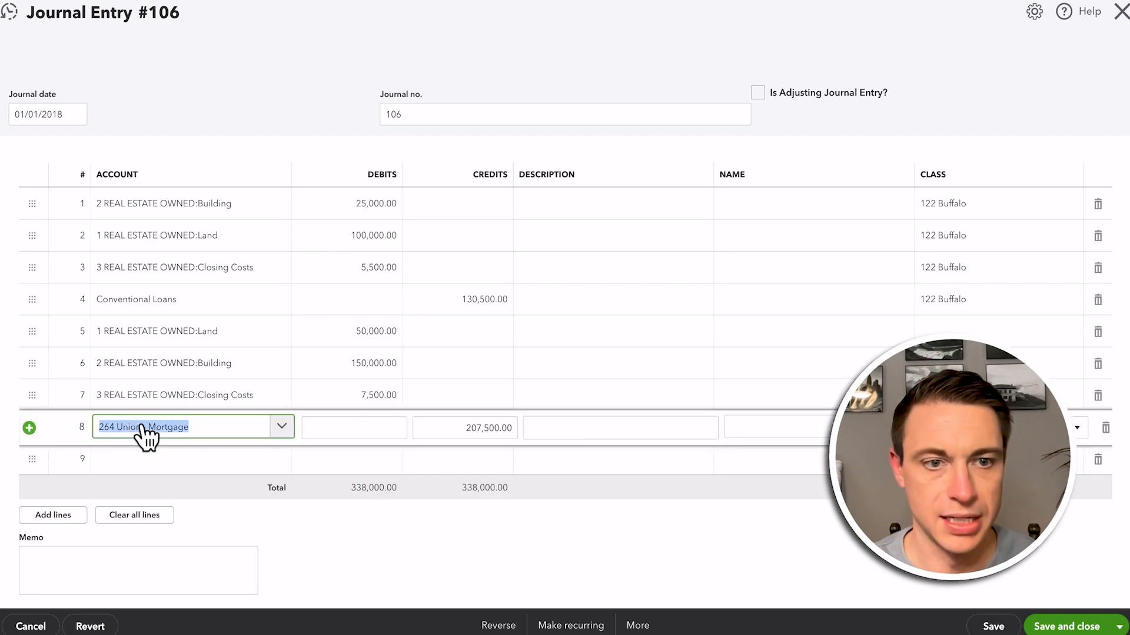
text(conven)
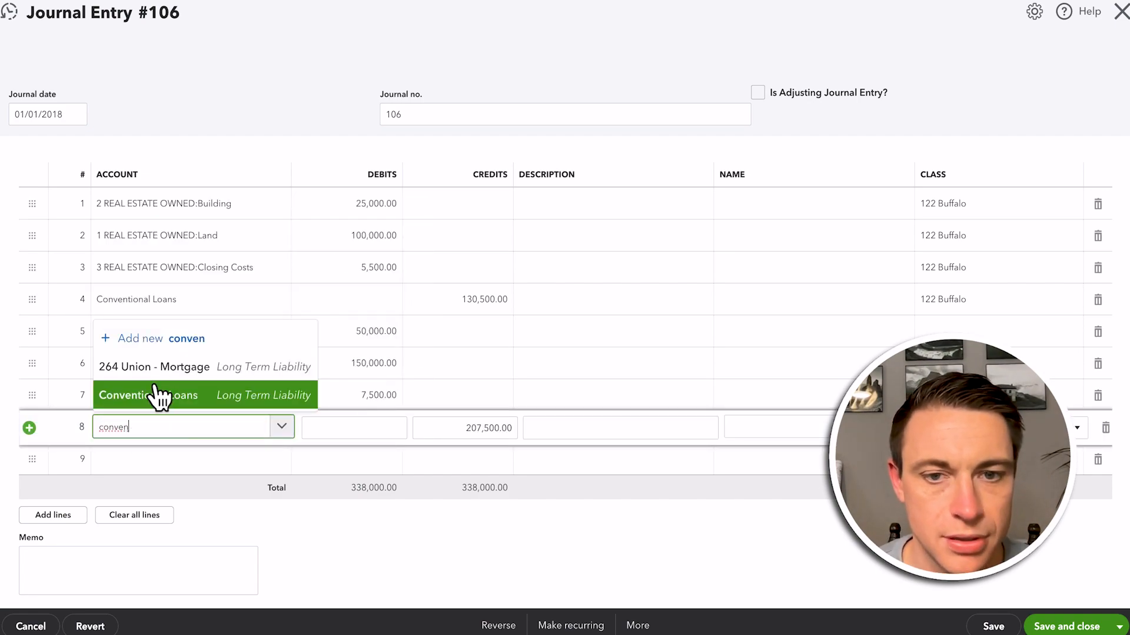
click(156, 395)
click(999, 332)
text(2)
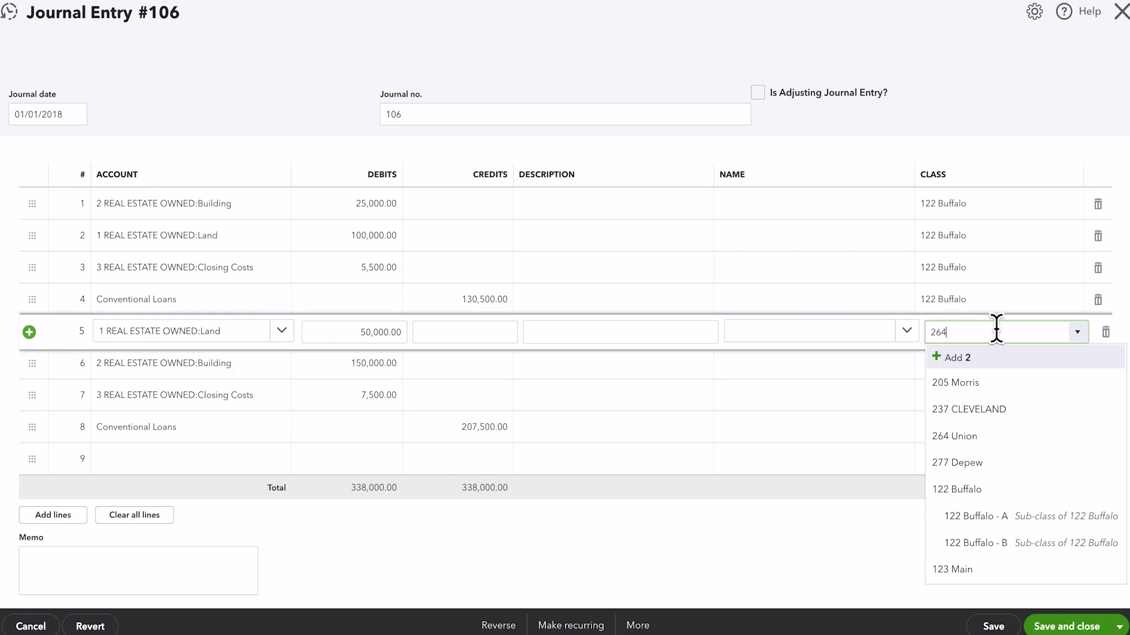
text(64)
click(1051, 389)
click(977, 366)
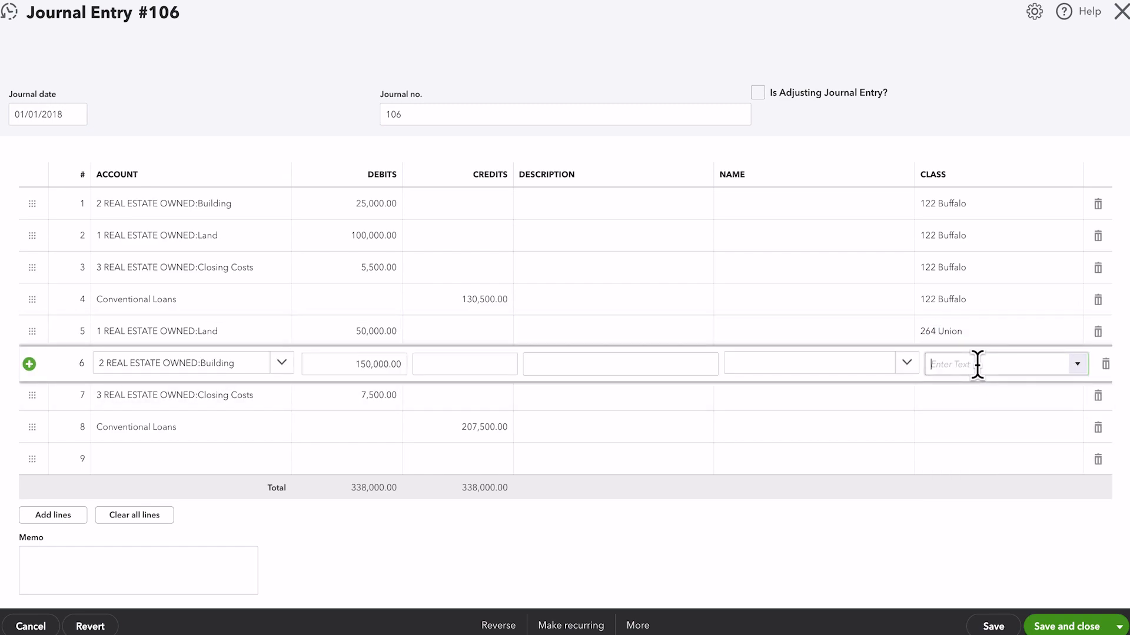
click(985, 411)
click(966, 399)
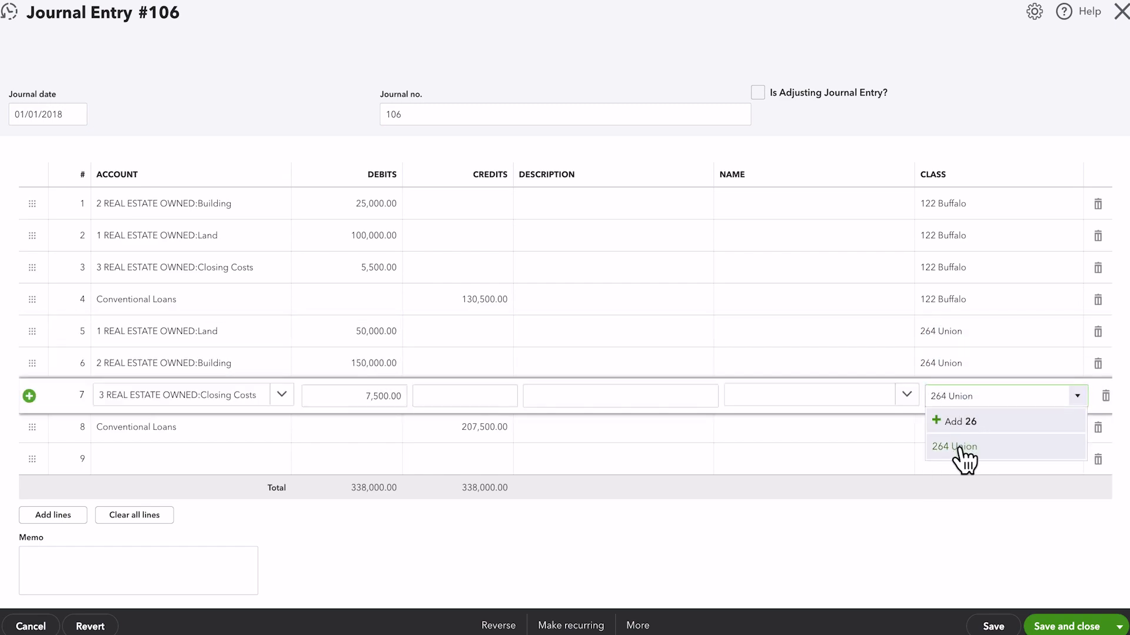
click(961, 461)
click(950, 423)
click(970, 469)
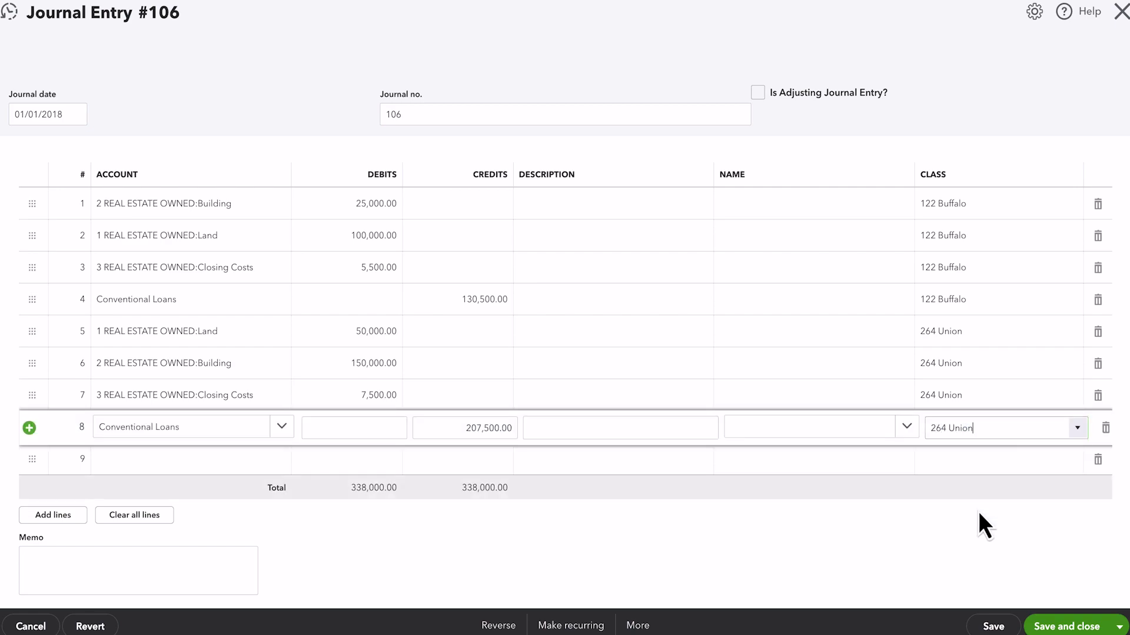
click(978, 510)
click(1068, 627)
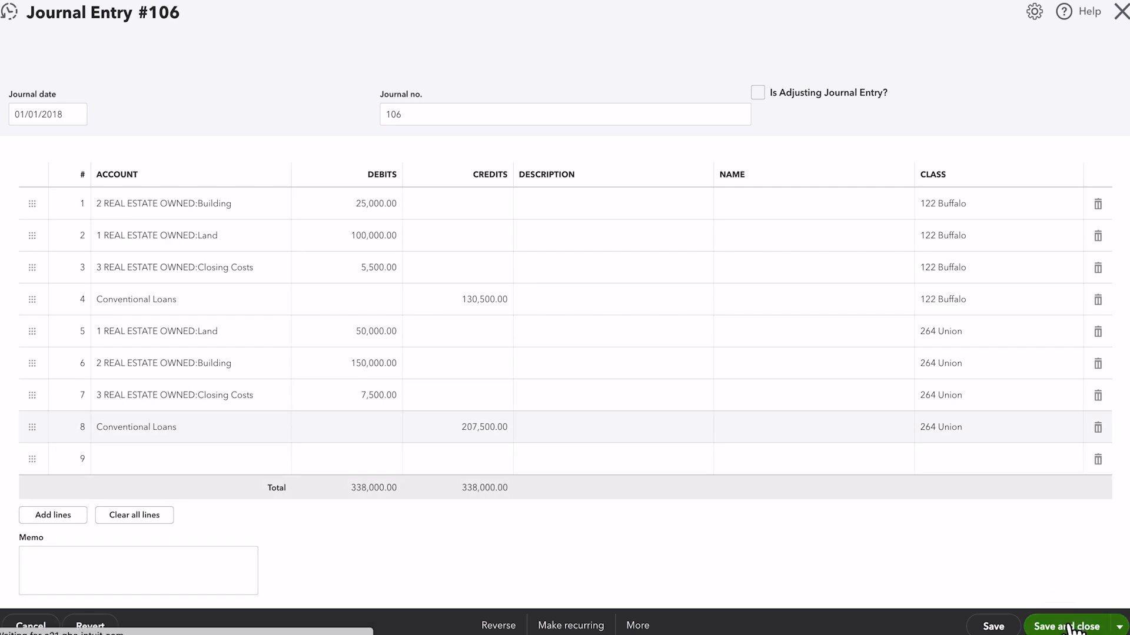
Return to the 2018 balance sheet and review the consolidated REAL ESTATE OWNED assets and Conventional Loans liability
click(223, 135)
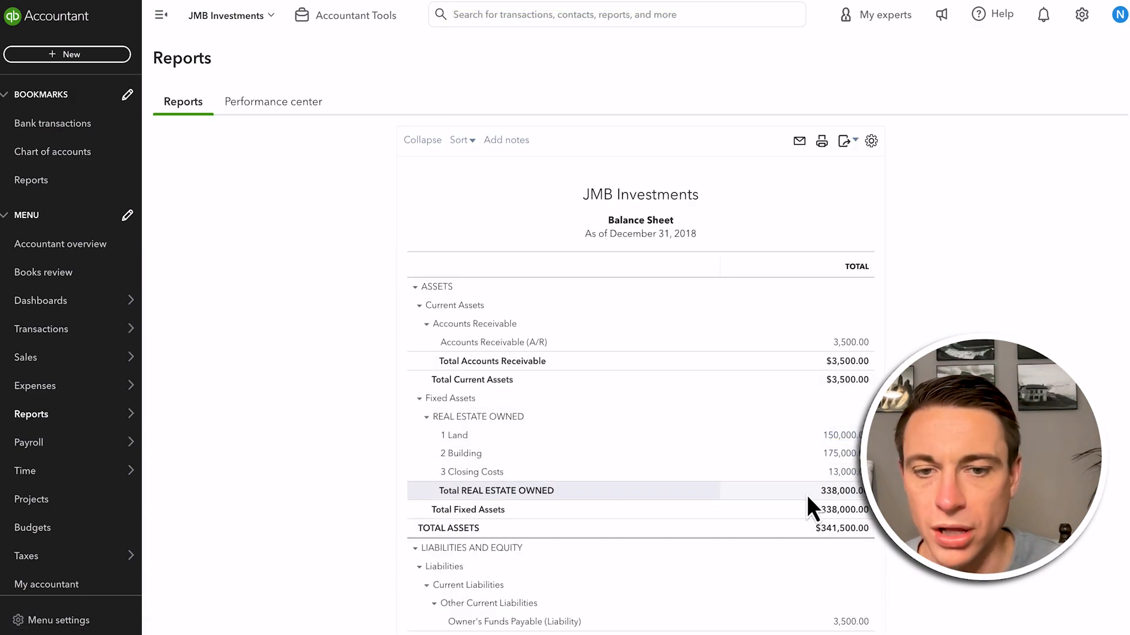
scroll(807, 492, down, 3)
scroll(808, 493, down, 1)
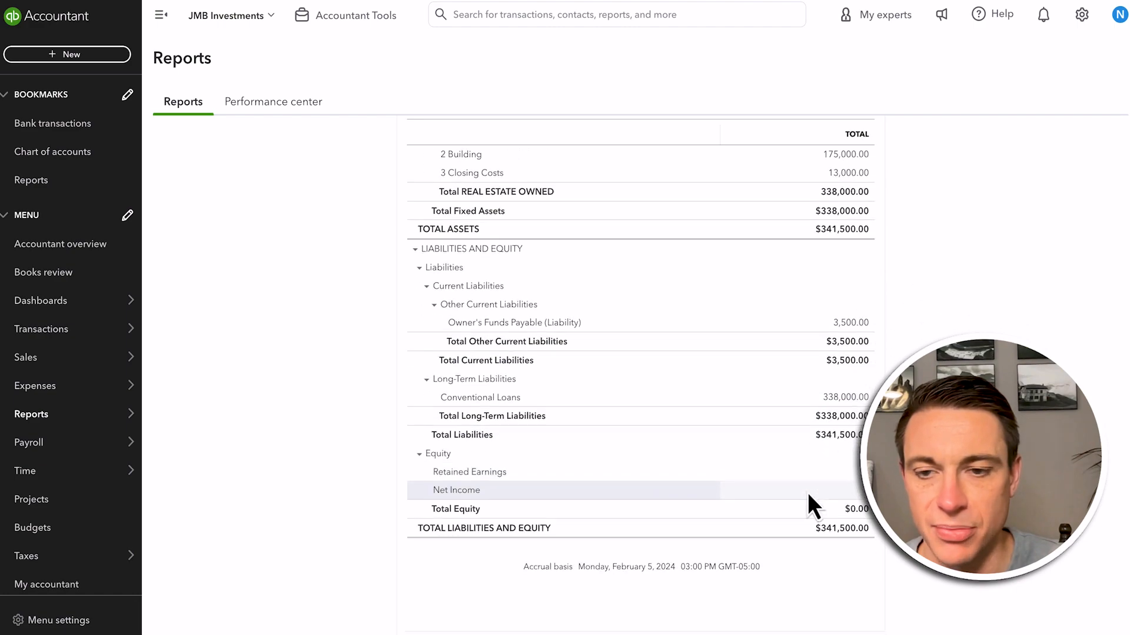
scroll(807, 492, up, 6)
Display the balance sheet columns by Classes, collapse the navigation menu, and rerun the report to review each property
click(235, 215)
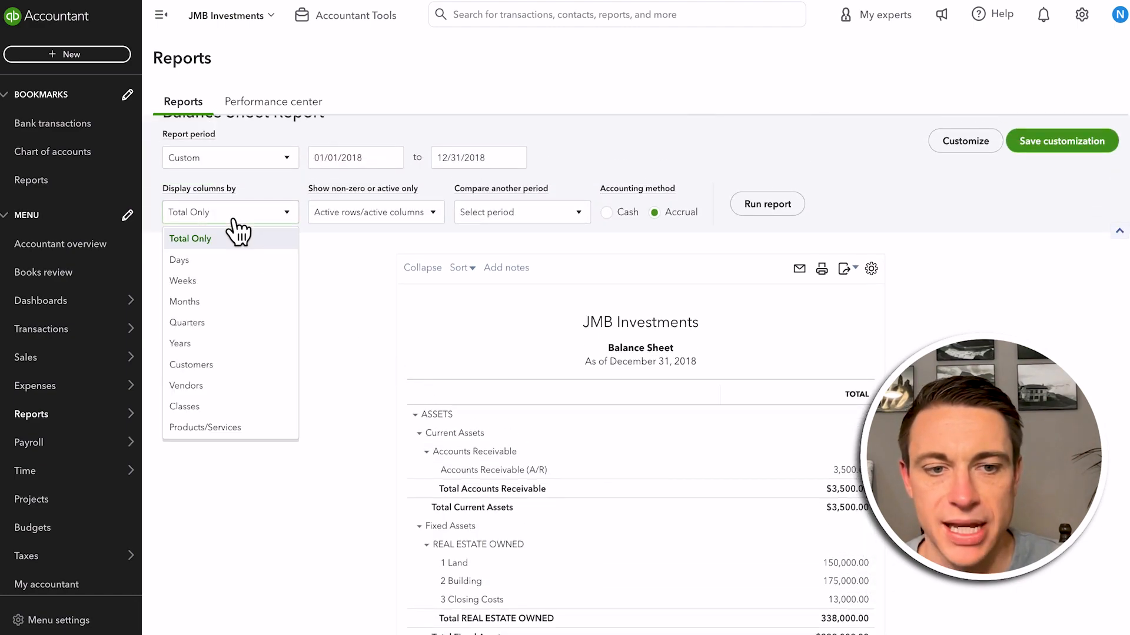
click(217, 415)
click(755, 206)
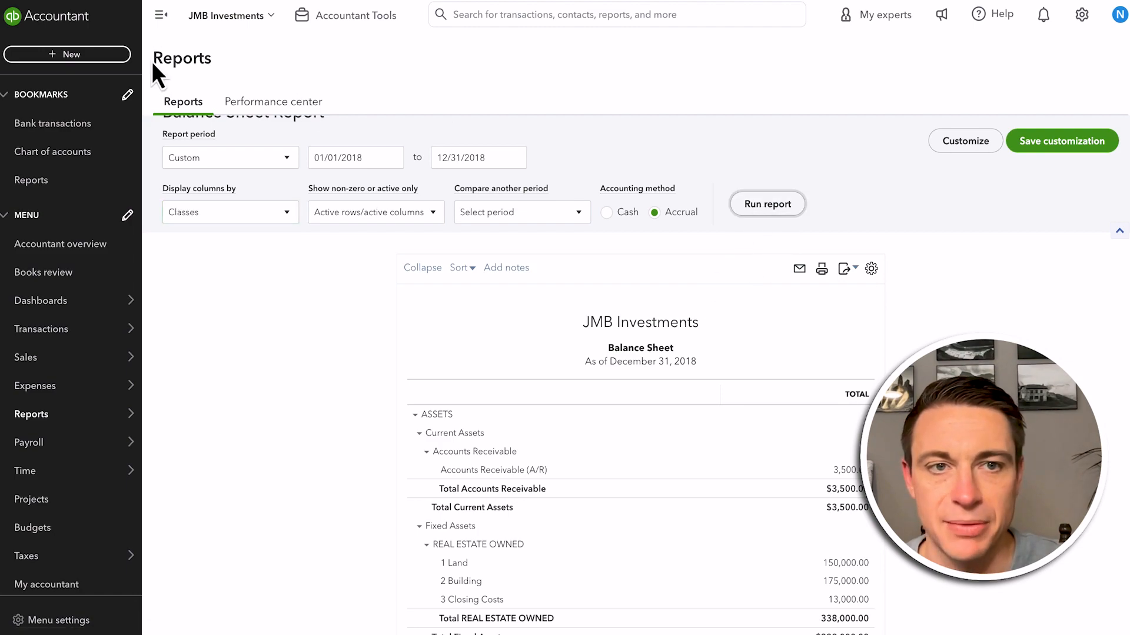
click(166, 18)
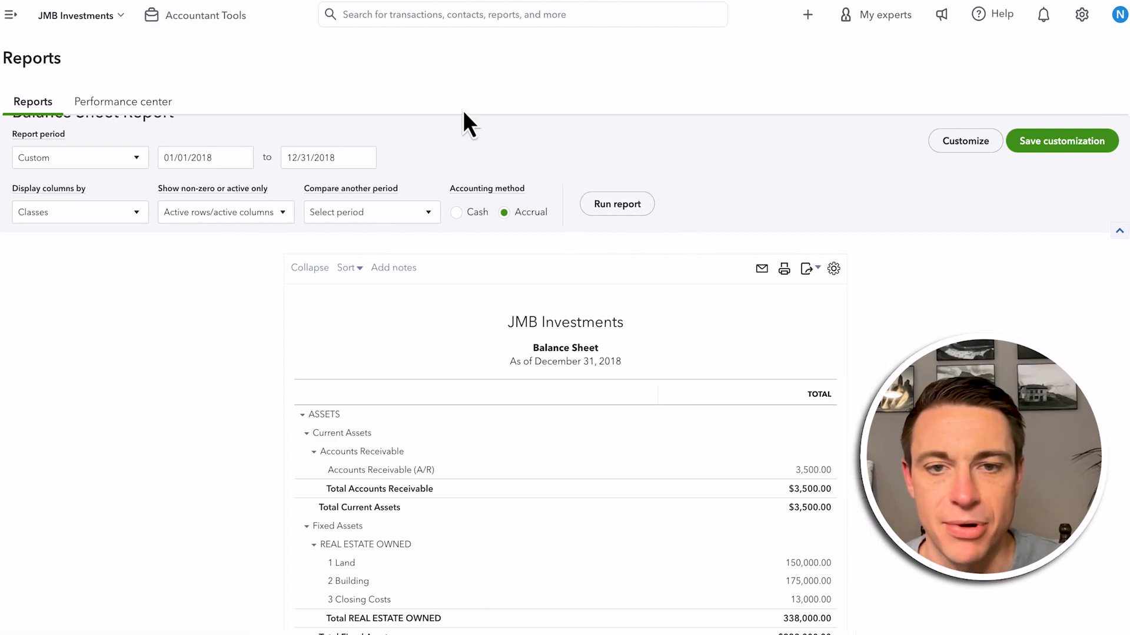
click(606, 207)
scroll(533, 429, down, 3)
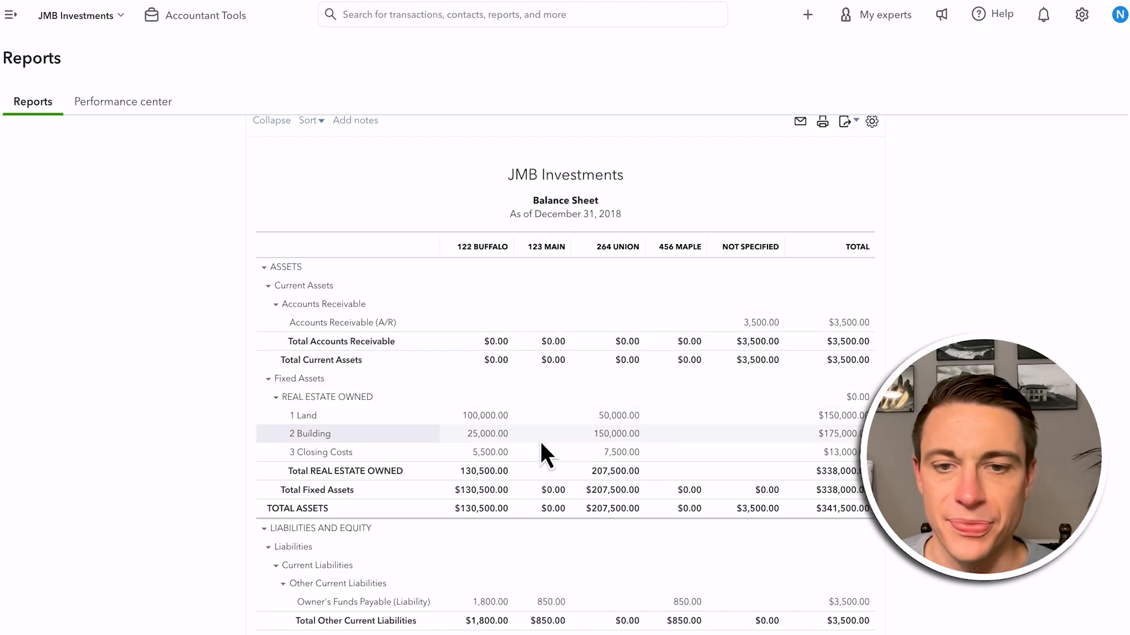
Review each property's assets, Owner's Funds Payable liability, loans and equity in the class columns of the 2018 balance sheet
scroll(540, 441, down, 3)
scroll(541, 443, up, 1)
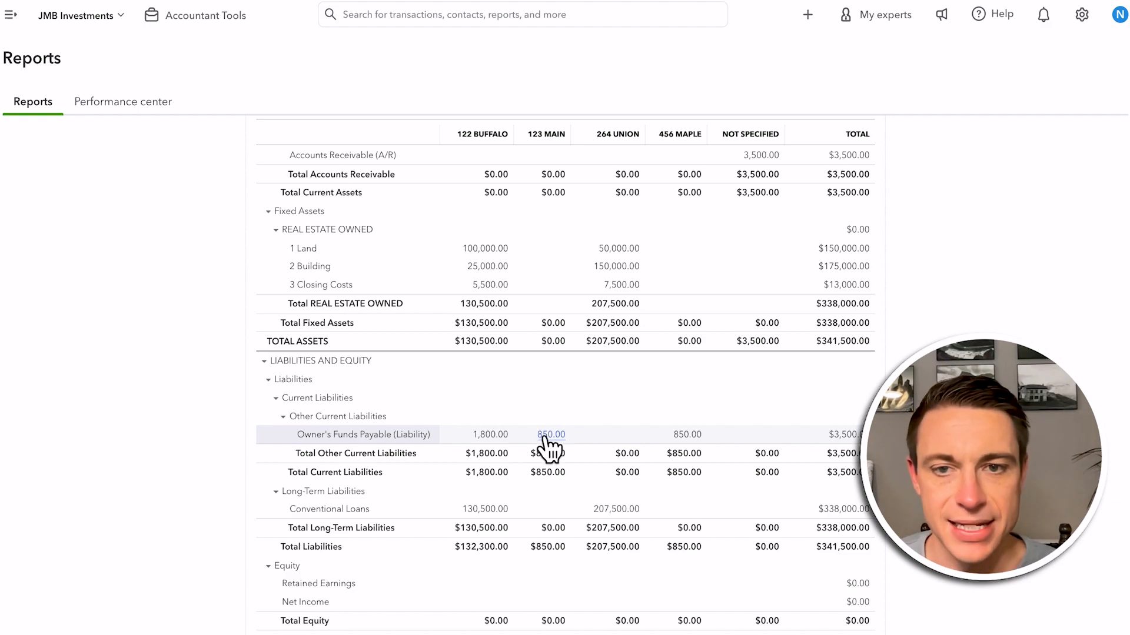
scroll(547, 447, up, 3)
scroll(524, 453, down, 1)
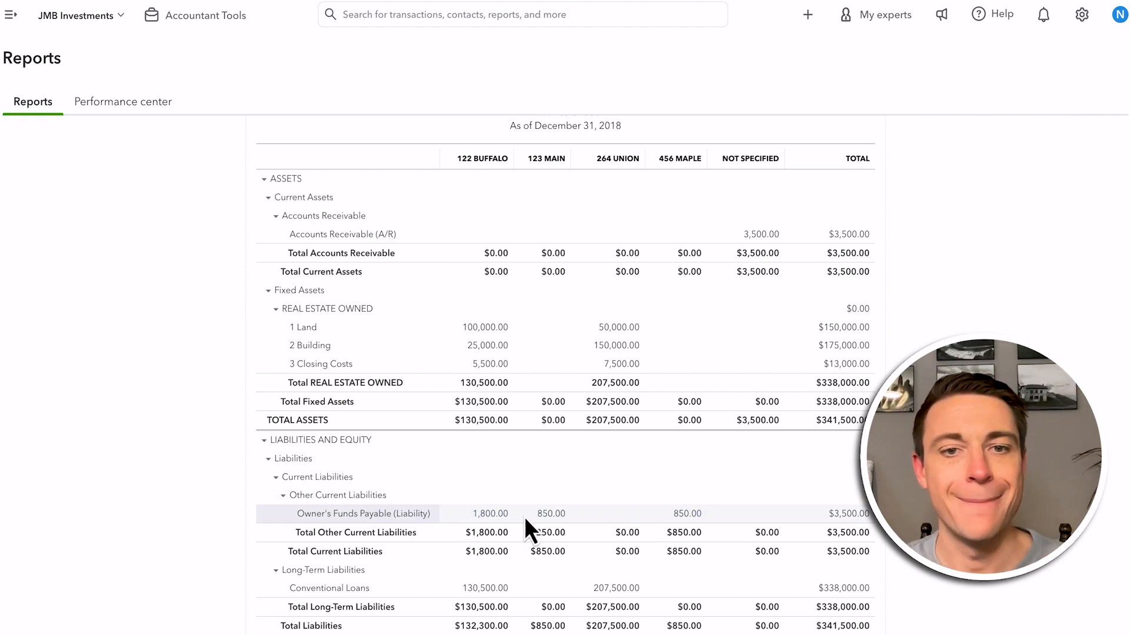
scroll(435, 563, up, 2)
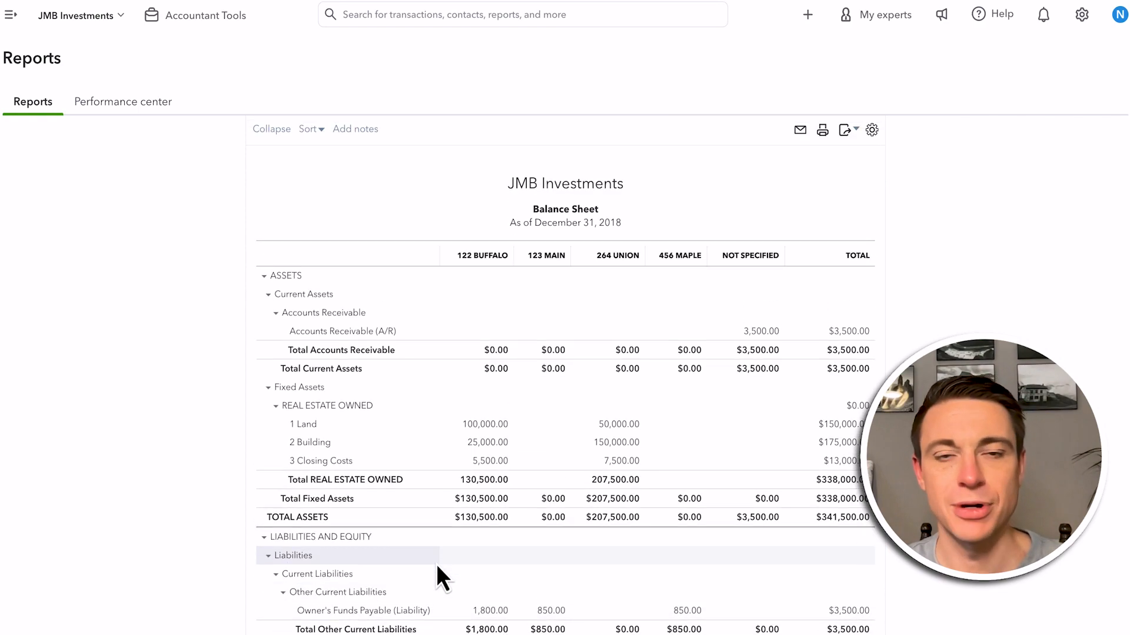
scroll(436, 564, down, 5)
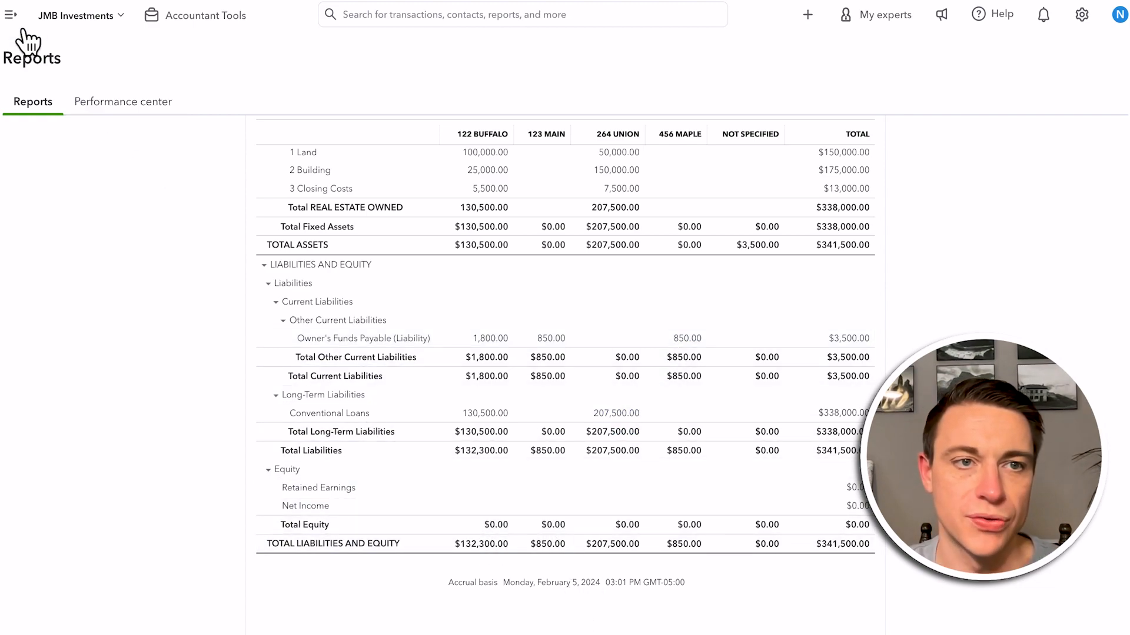
Restore the navigation menu and start a new expense transaction
click(11, 14)
click(74, 54)
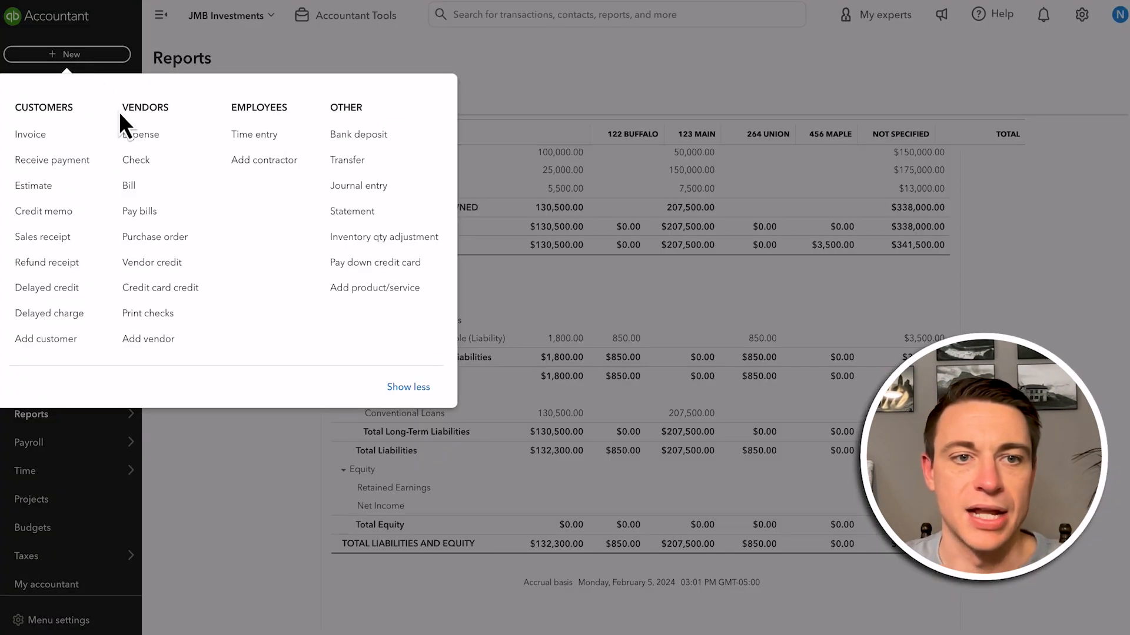
click(141, 136)
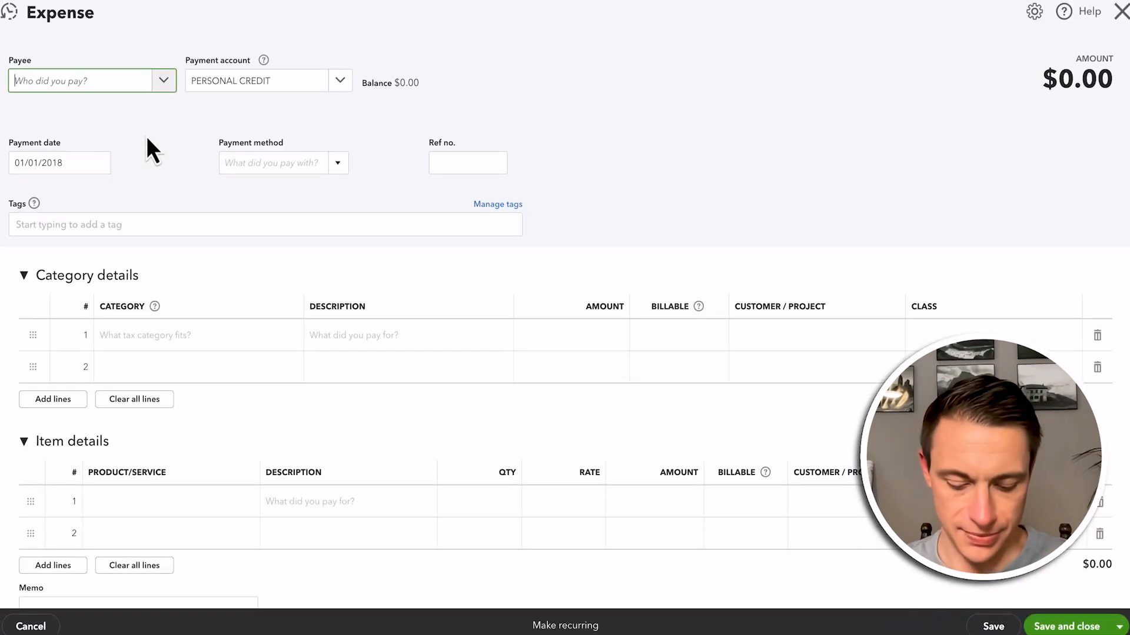
text(123)
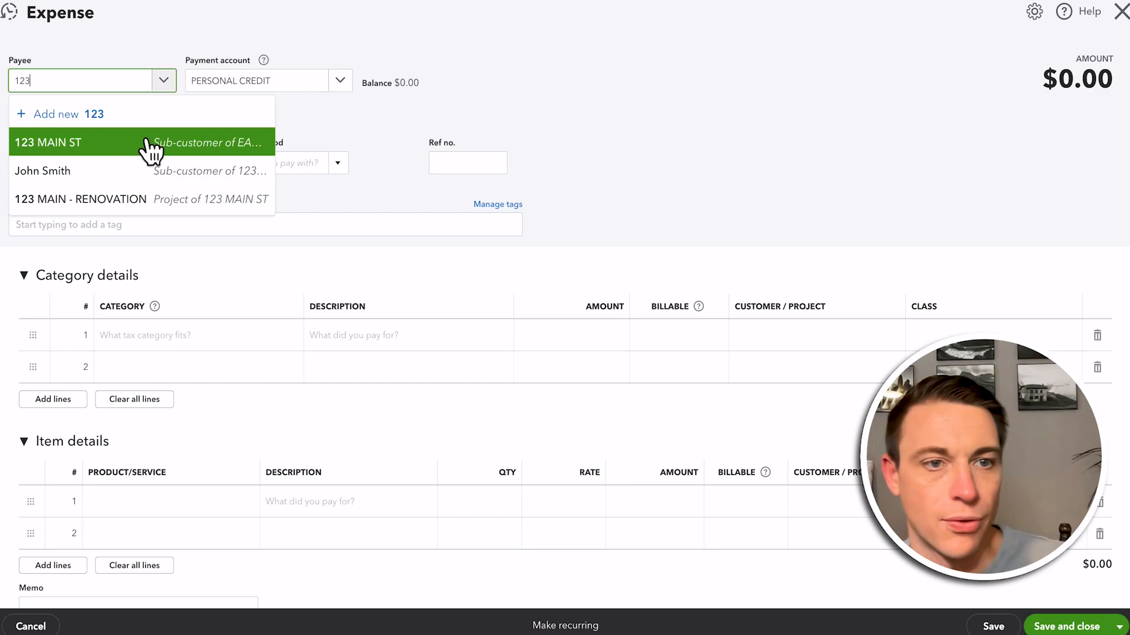
key(BackSpace)
key(BackSpace)
key(BackSpace)
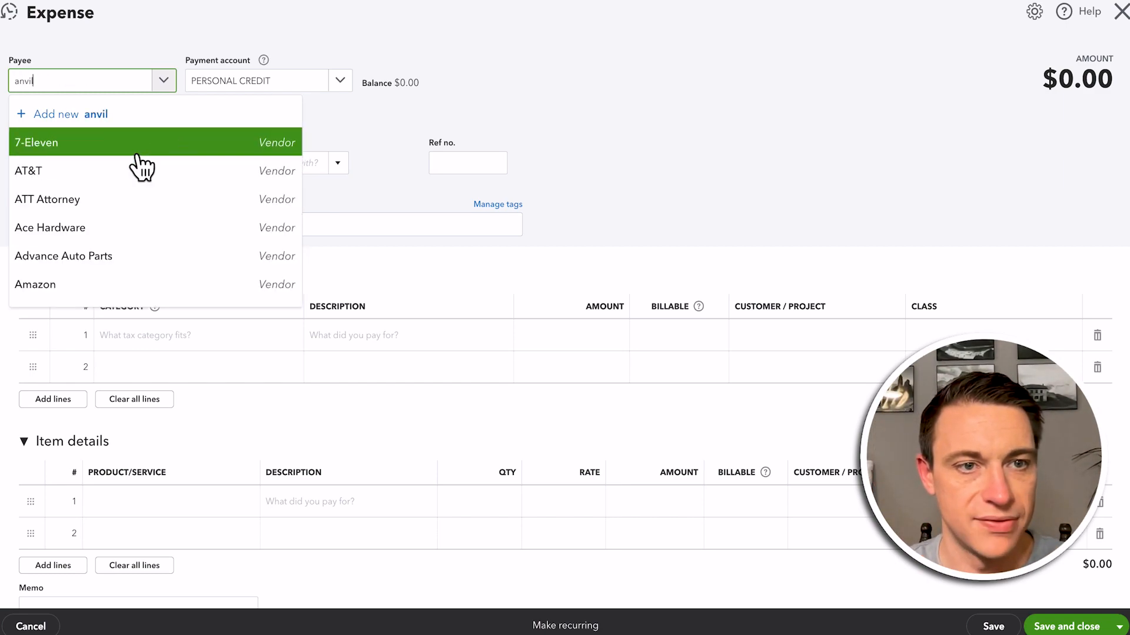
click(608, 213)
Set the expense's payee to 123 MAIN ST, the sub-customer of EAB Properties
text(eab)
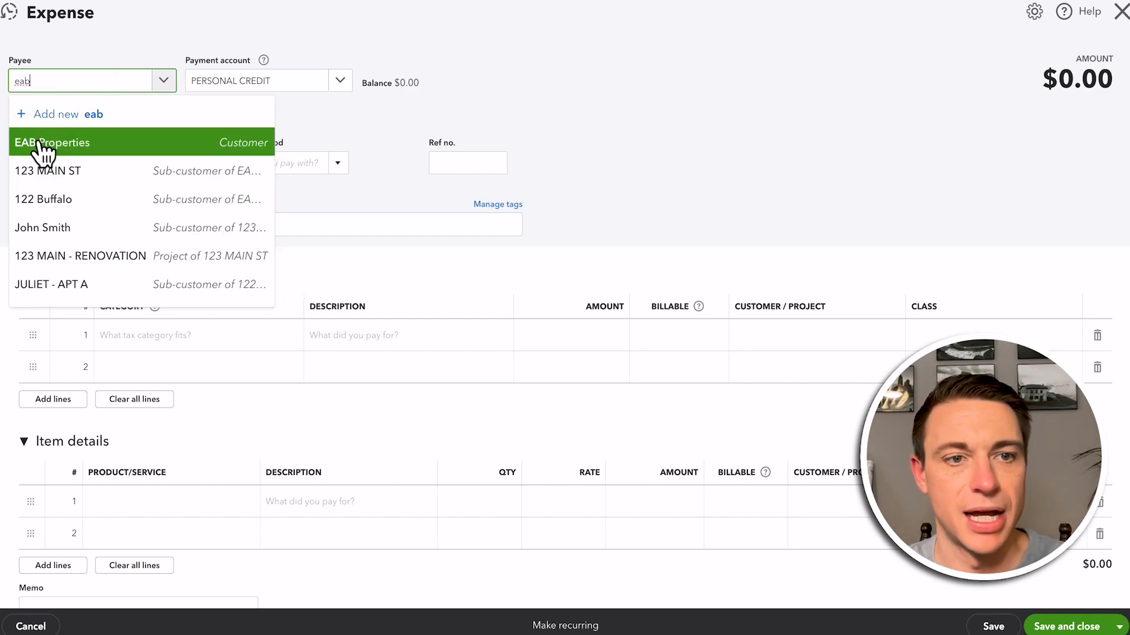
click(38, 144)
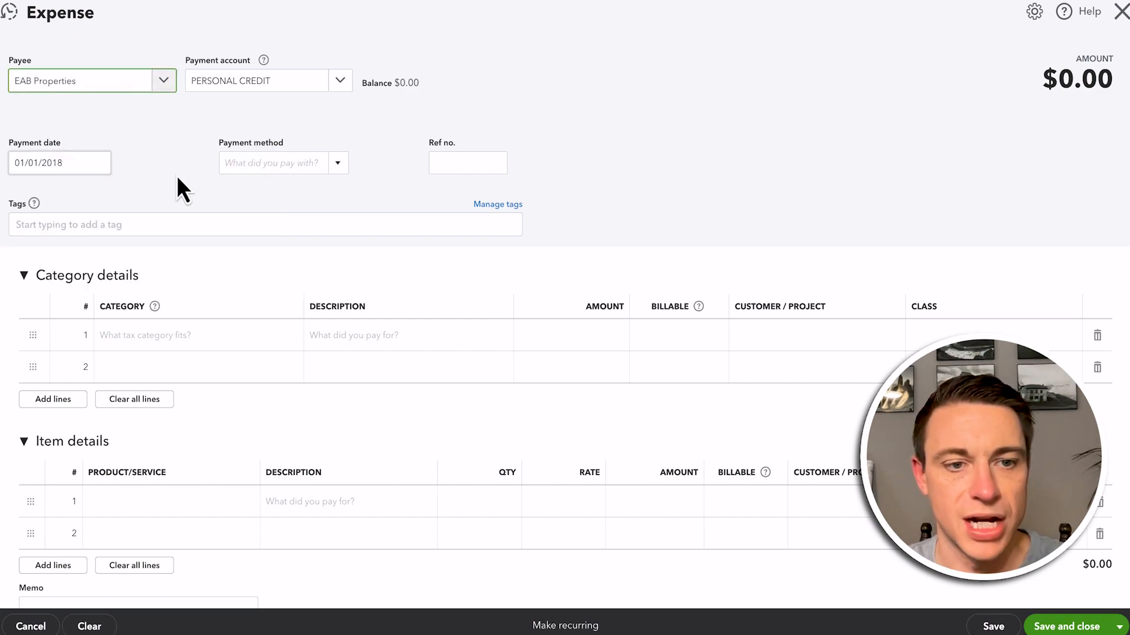
click(164, 81)
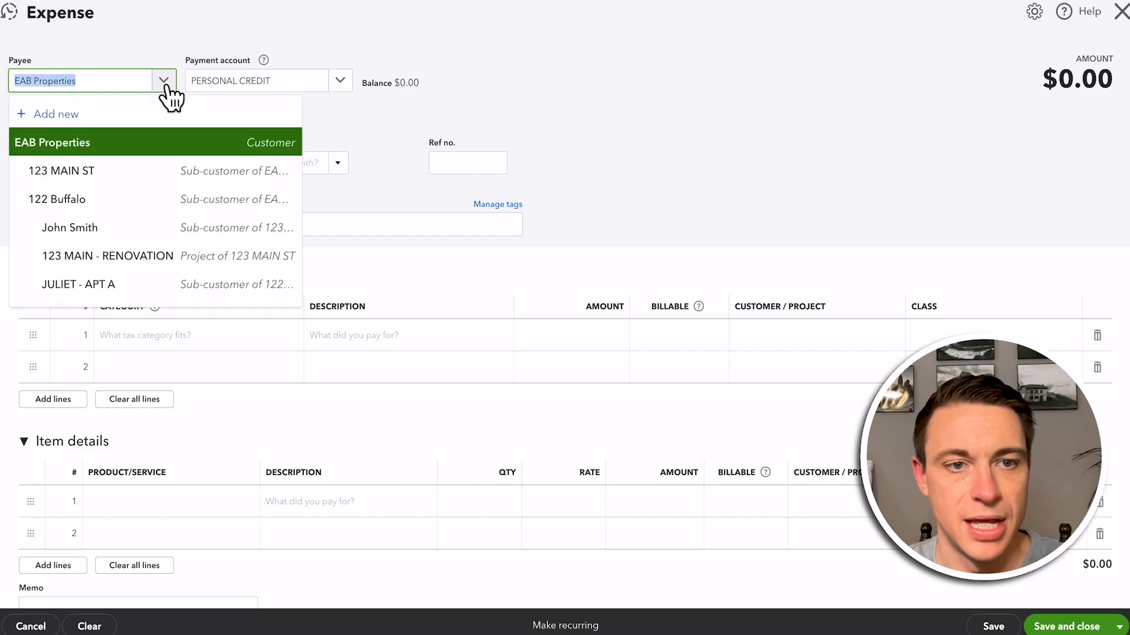
click(127, 171)
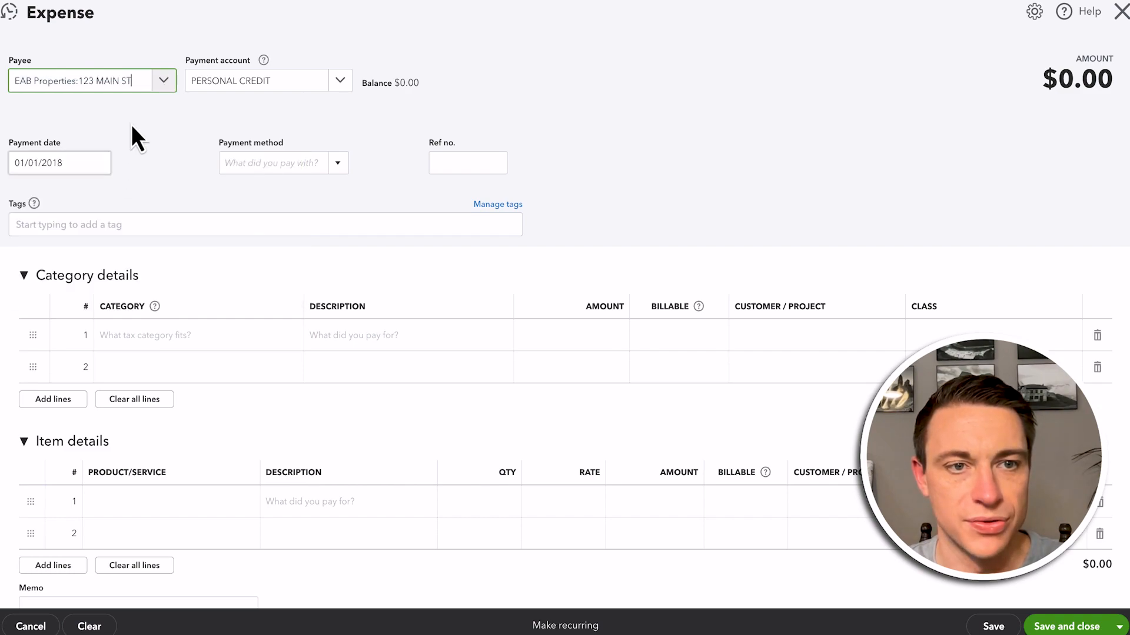
Fill in category line 1 with Owner's Funds Payable (Liability), an amount of 850 and the class 123 Main
click(155, 349)
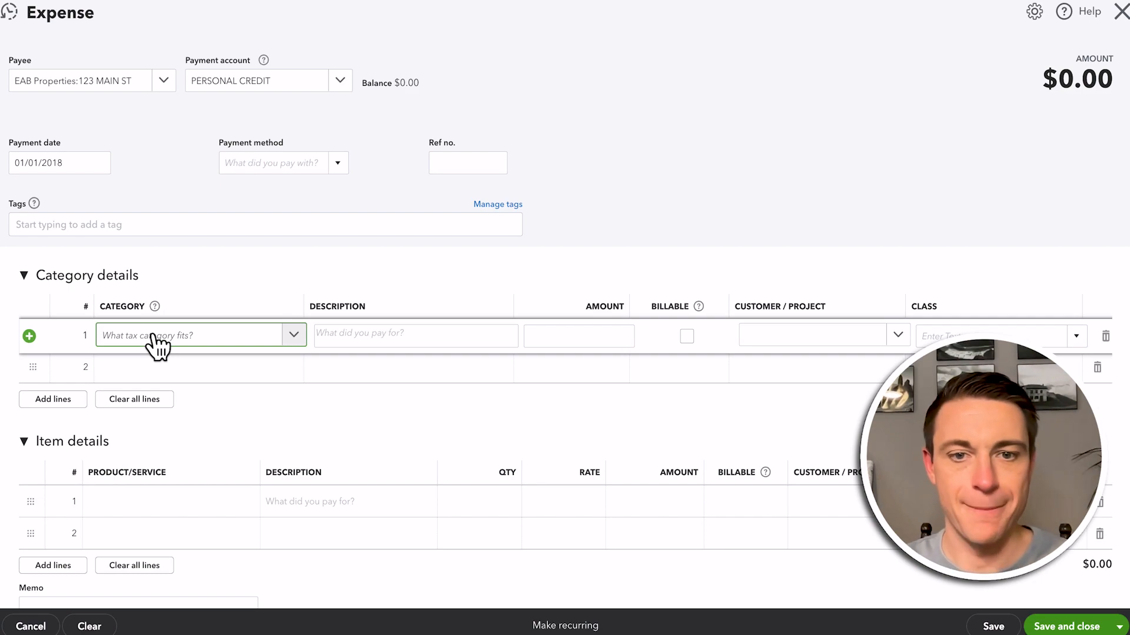
text(own)
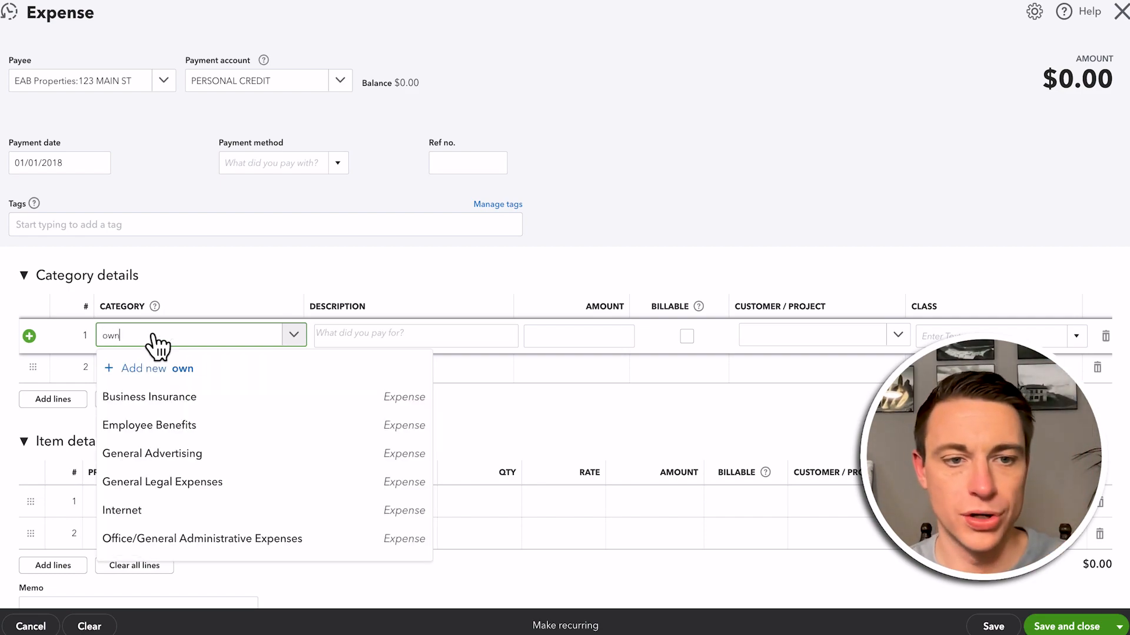
text(er)
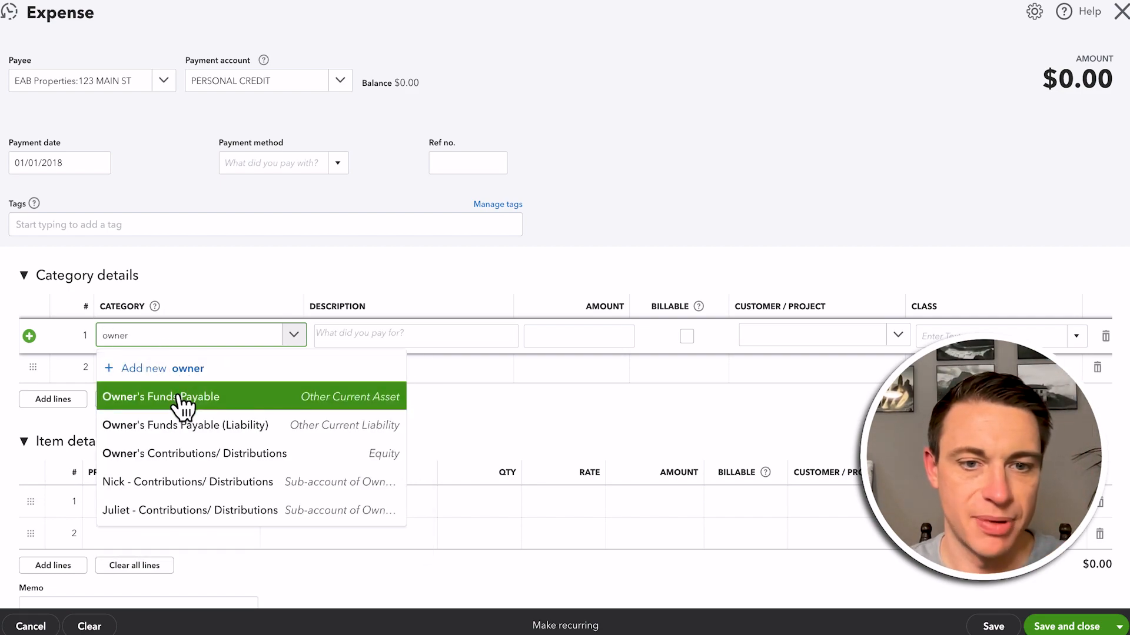
click(184, 425)
click(569, 334)
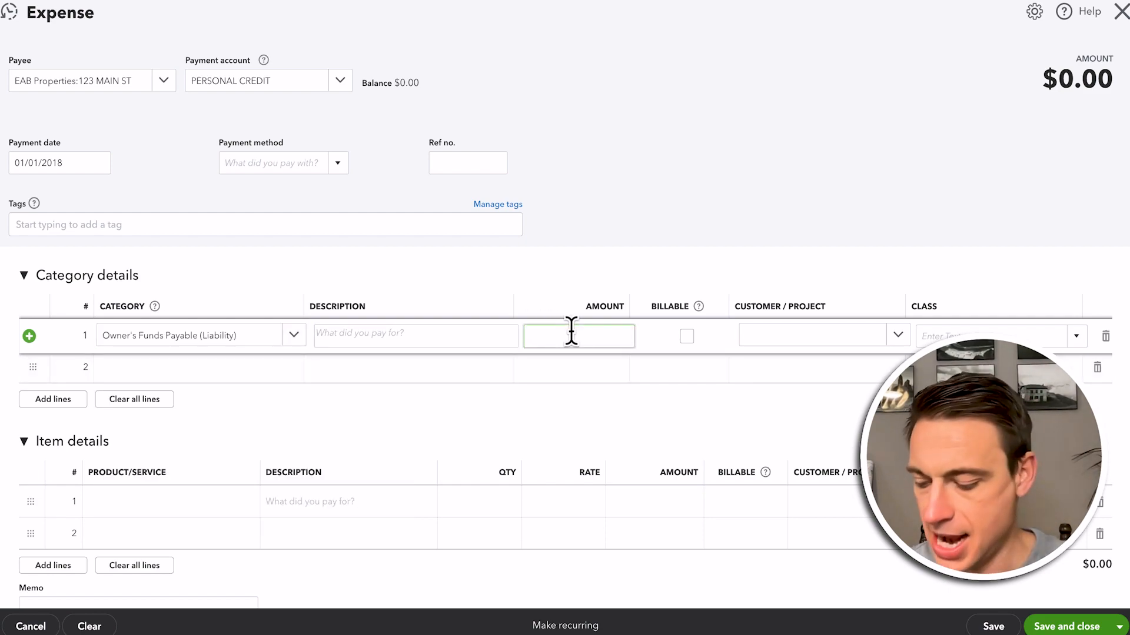
text(850)
key(Tab)
key(Tab)
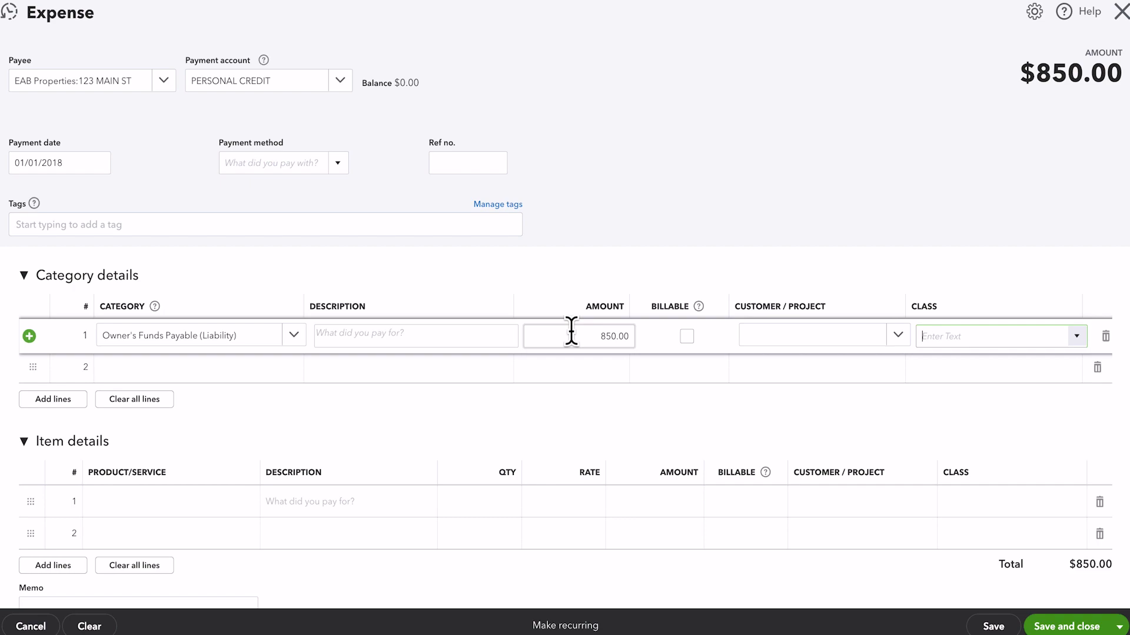
text(123 Main)
click(930, 389)
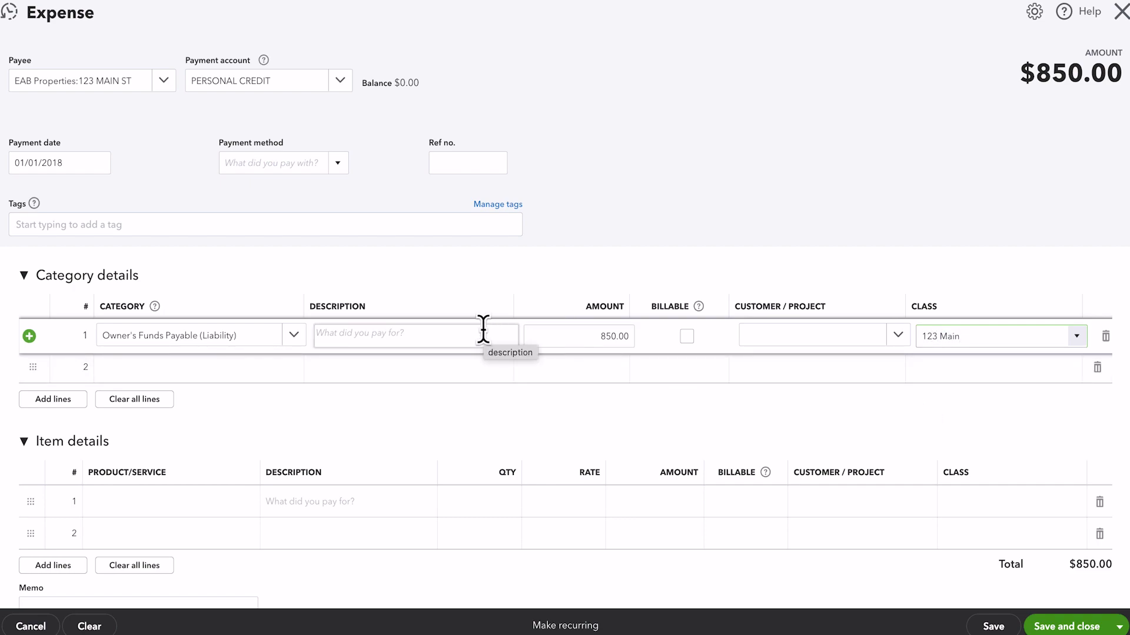
Assign Property Mgmt Income to category line 2 and calculate its amount as .06*850
click(188, 368)
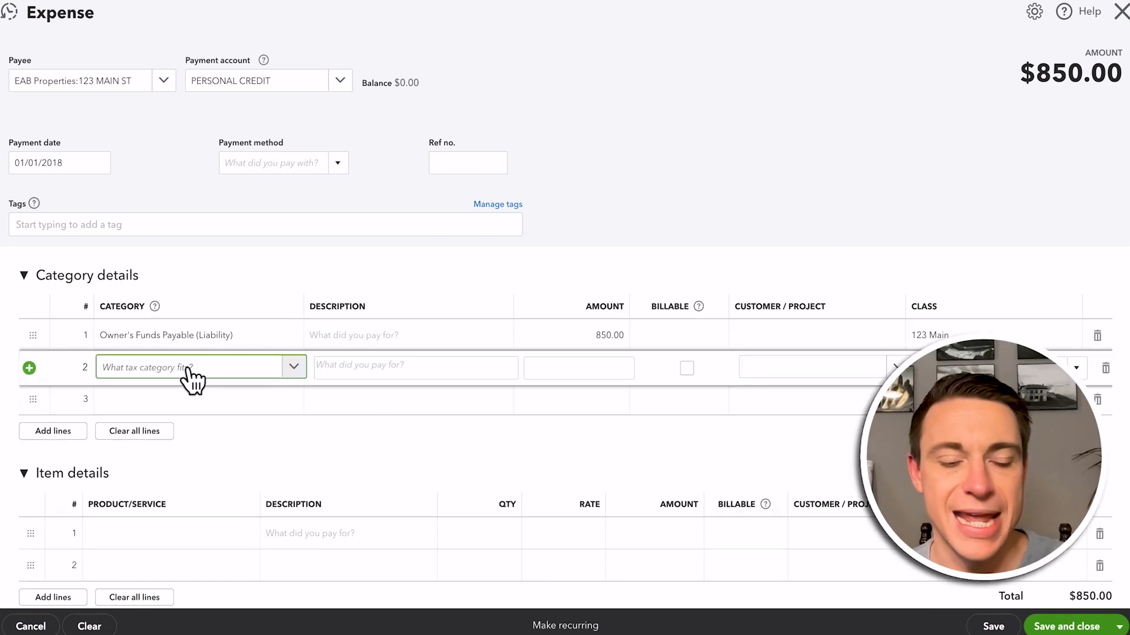
text(prop)
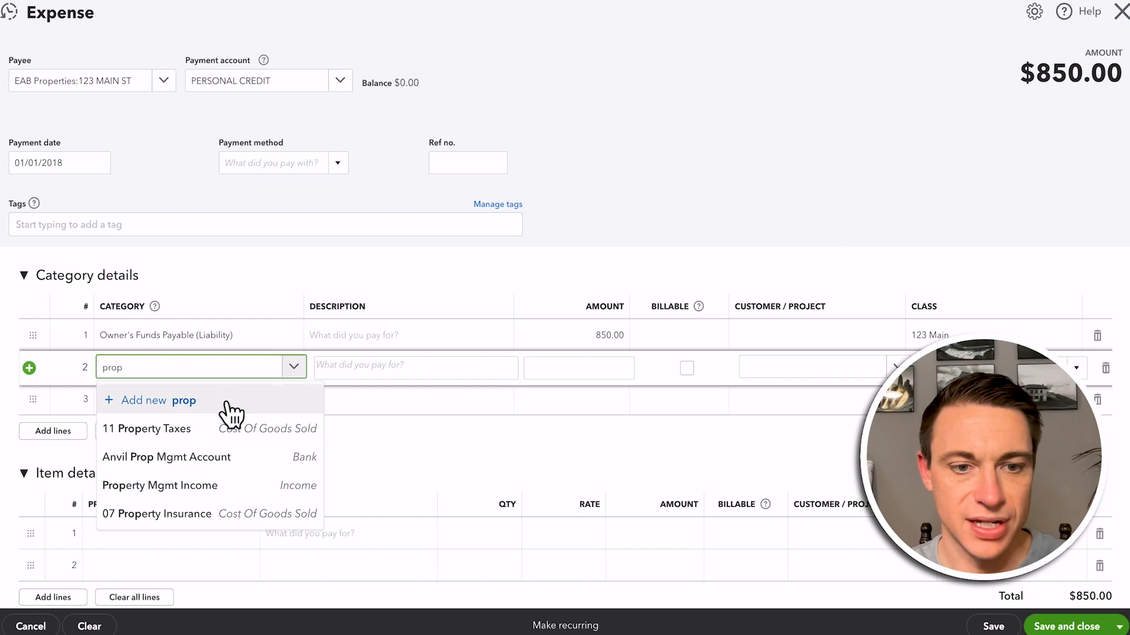
click(209, 486)
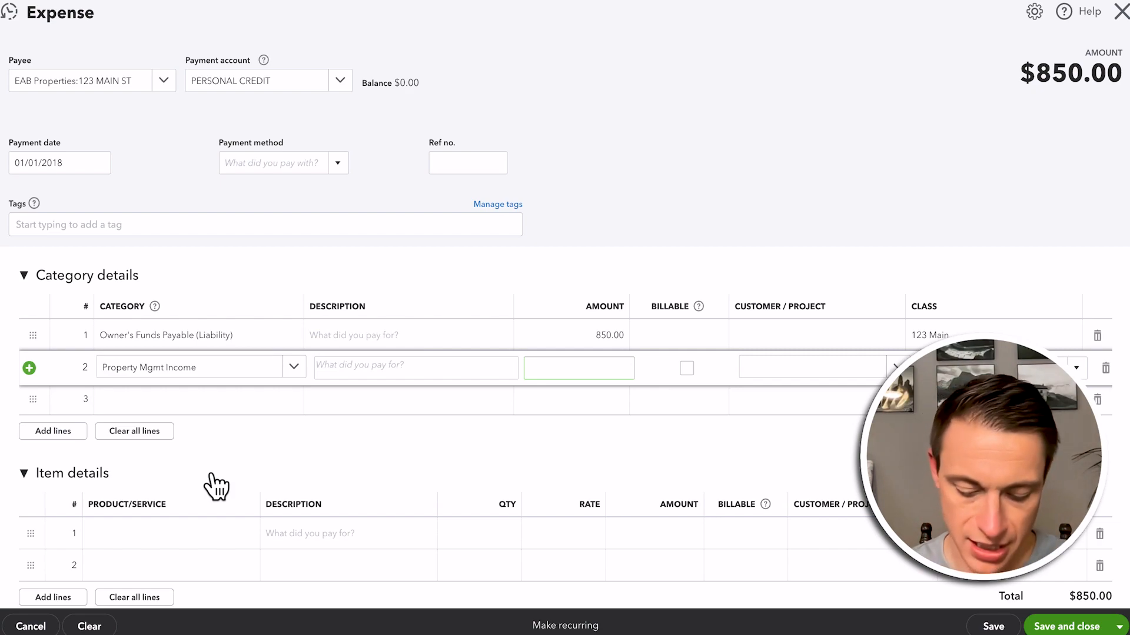
text(.06*)
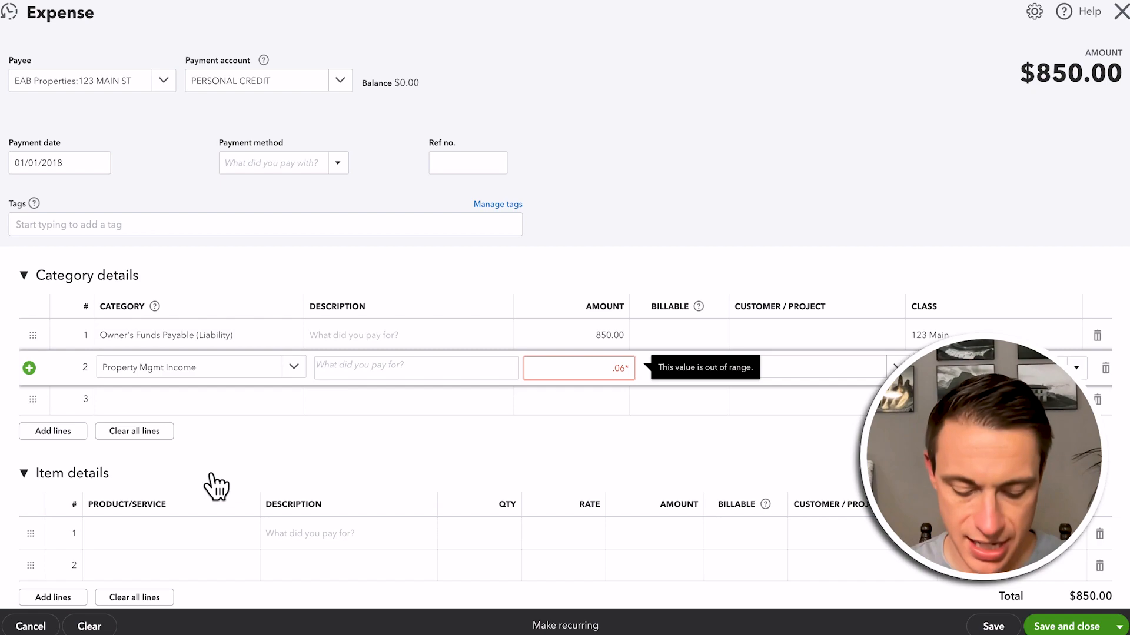
text(850)
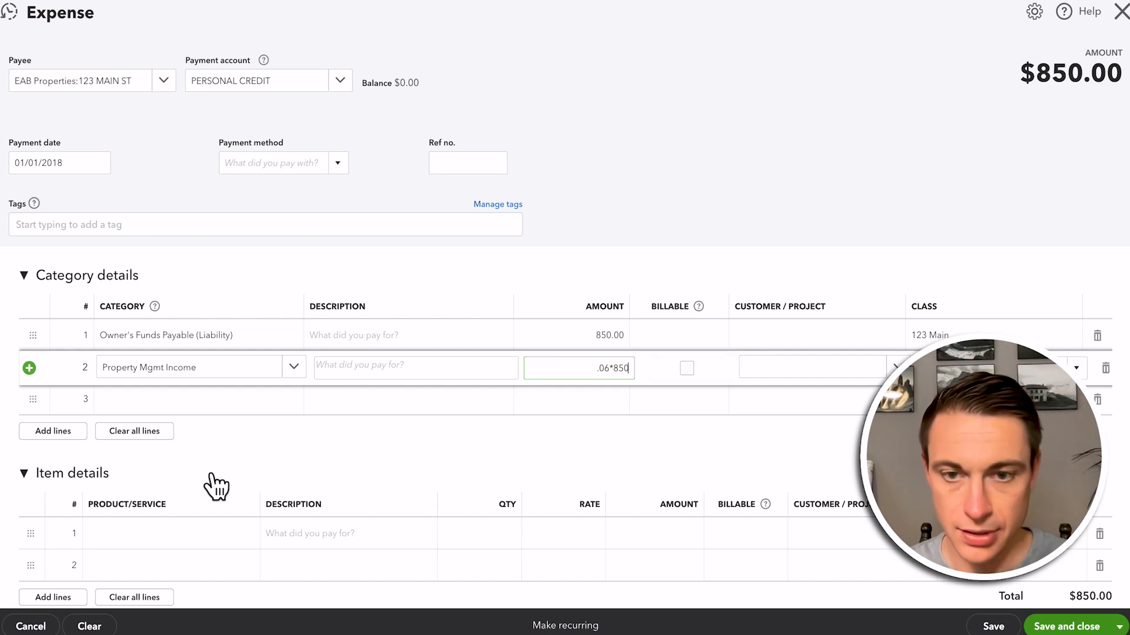
key(Tab)
key(shift+Tab)
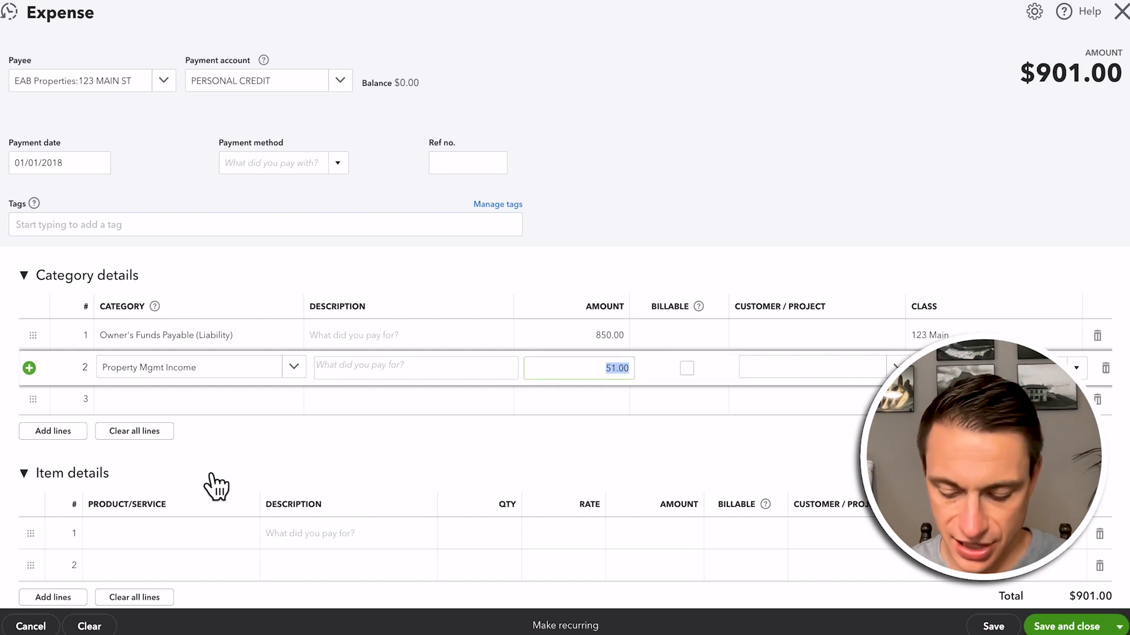
Make the Property Mgmt Income line a deduction of -51 and assign it the class 123 Main
text(-51)
key(Tab)
text(123)
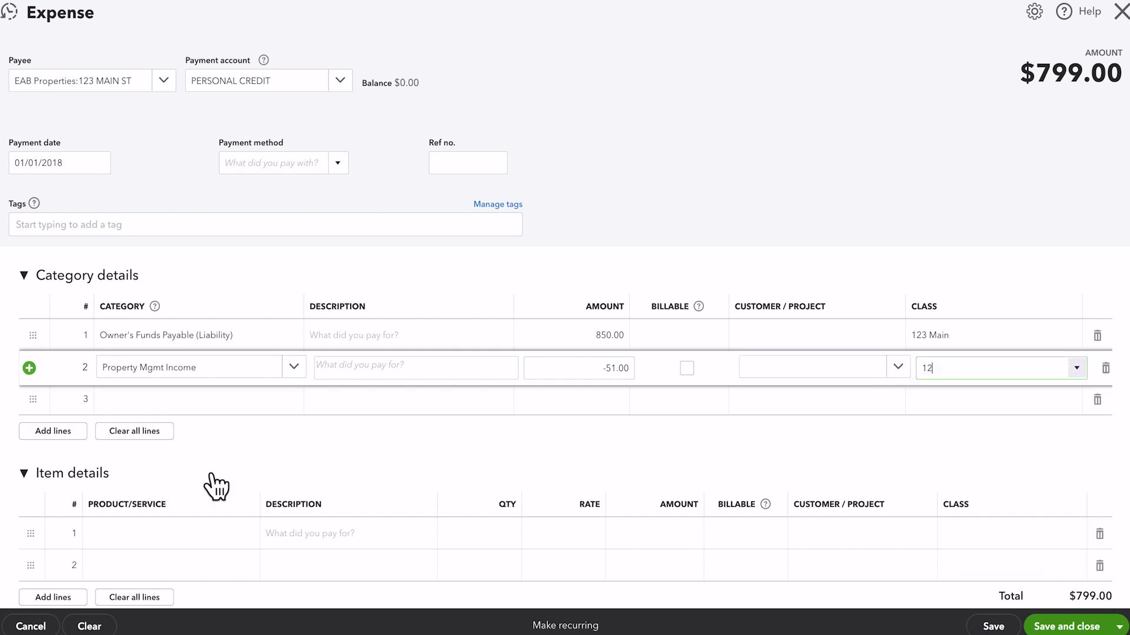
click(957, 419)
click(797, 149)
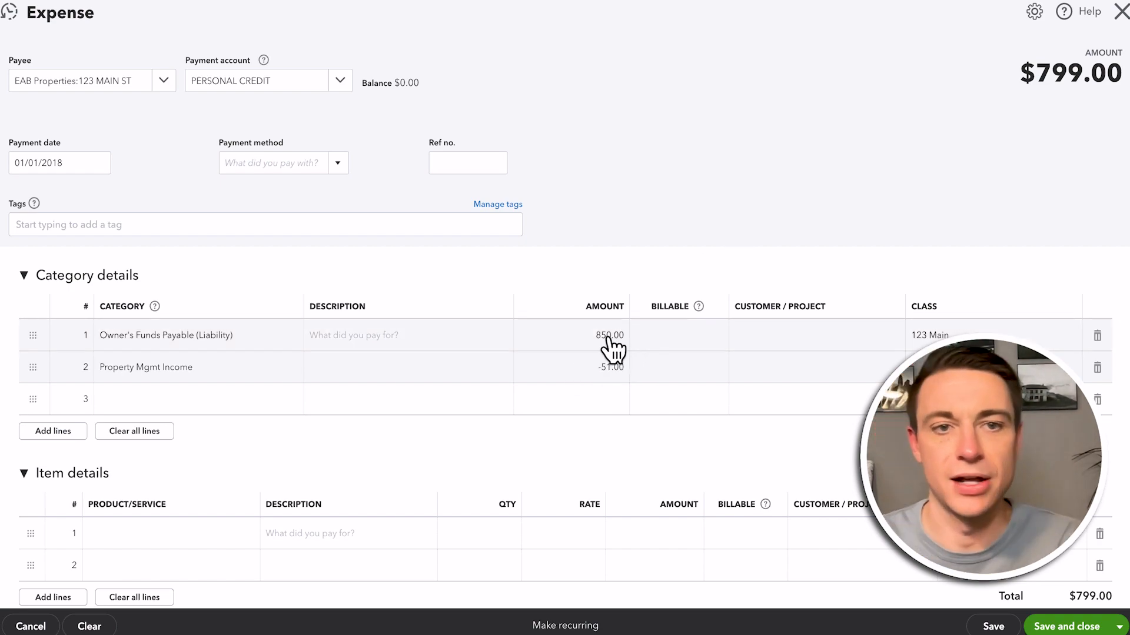
Set the expense's payment account to JMB Checking, then save and close the expense
click(349, 88)
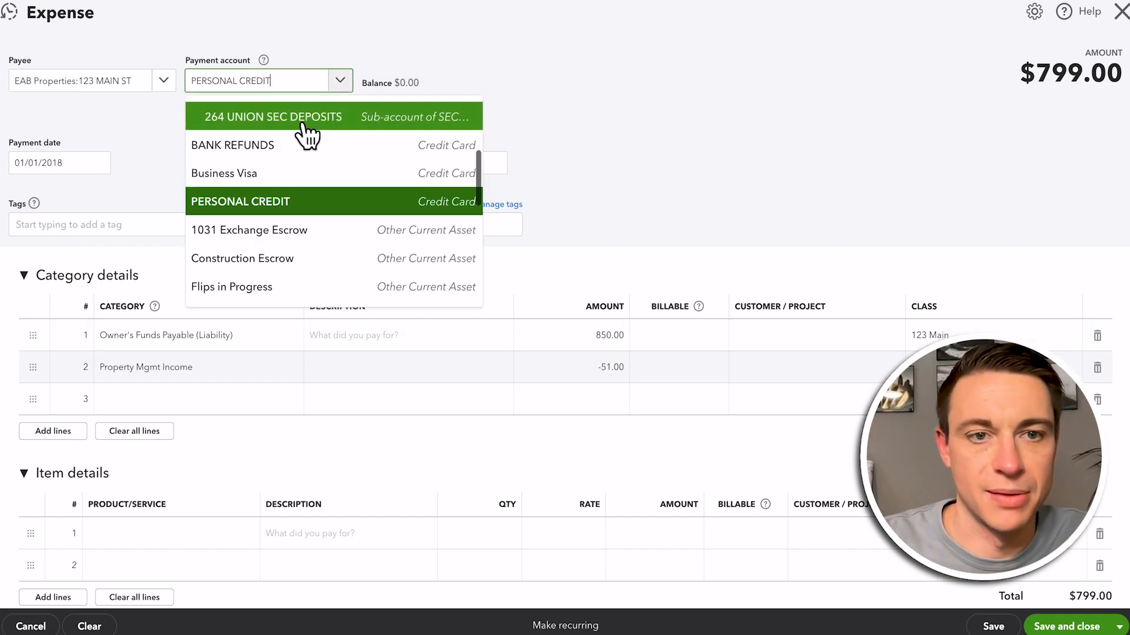
text(jbm)
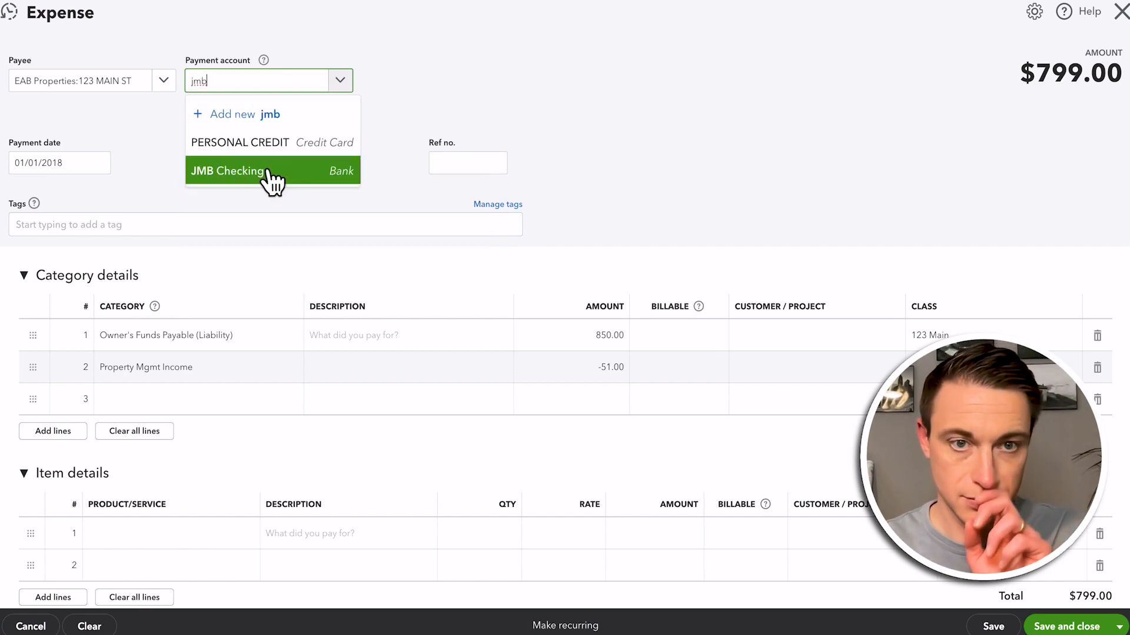
click(273, 174)
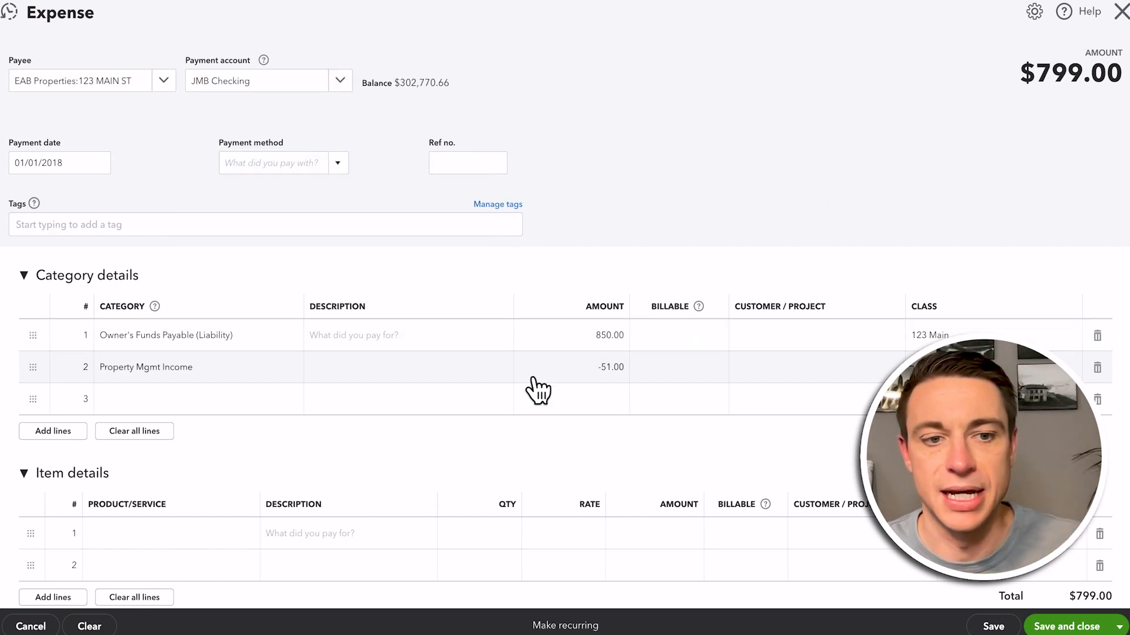
click(1075, 627)
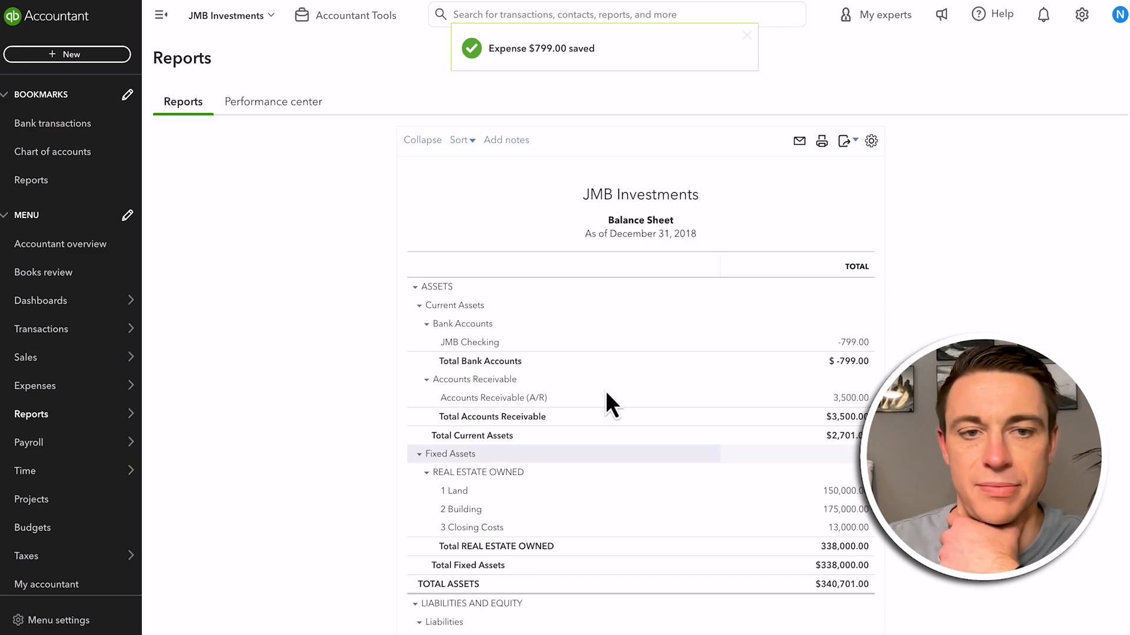
Display the balance sheet columns by Classes again and rerun the report to review the liabilities and equity per property
click(230, 263)
click(218, 457)
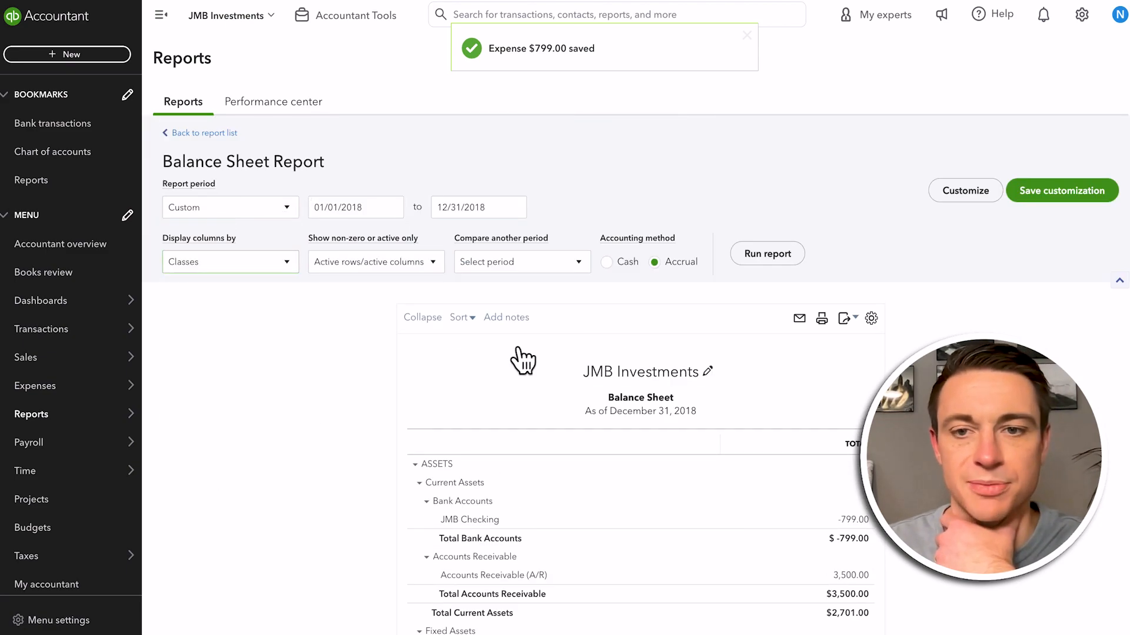
click(766, 255)
scroll(703, 471, down, 4)
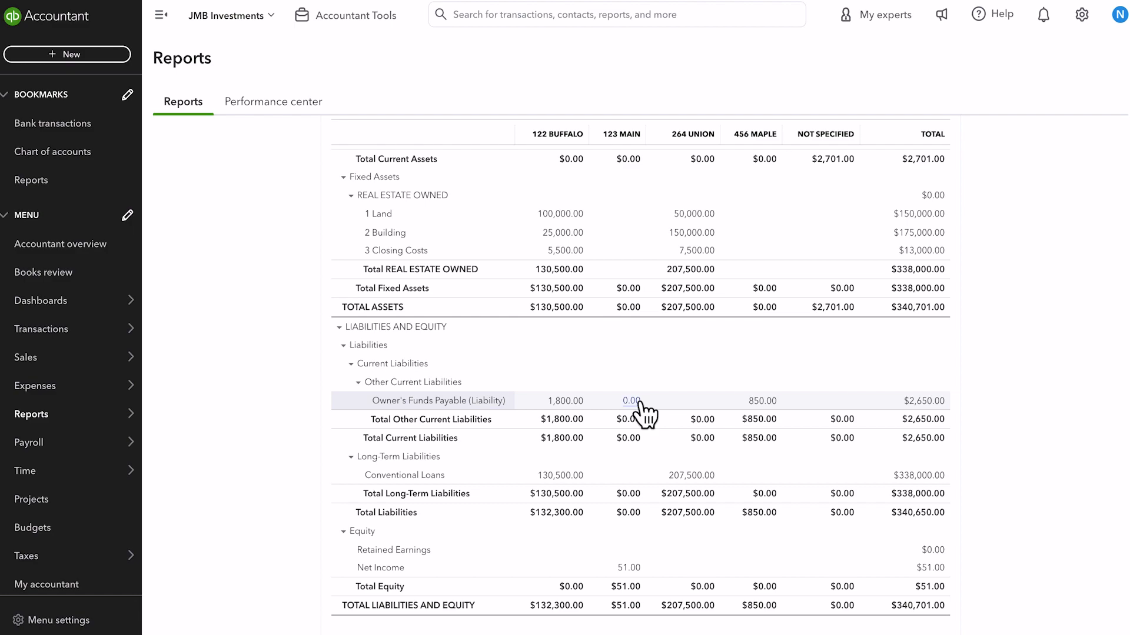
Trace the 123 Main net income through the profit and loss and transaction reports to the source expense
click(630, 569)
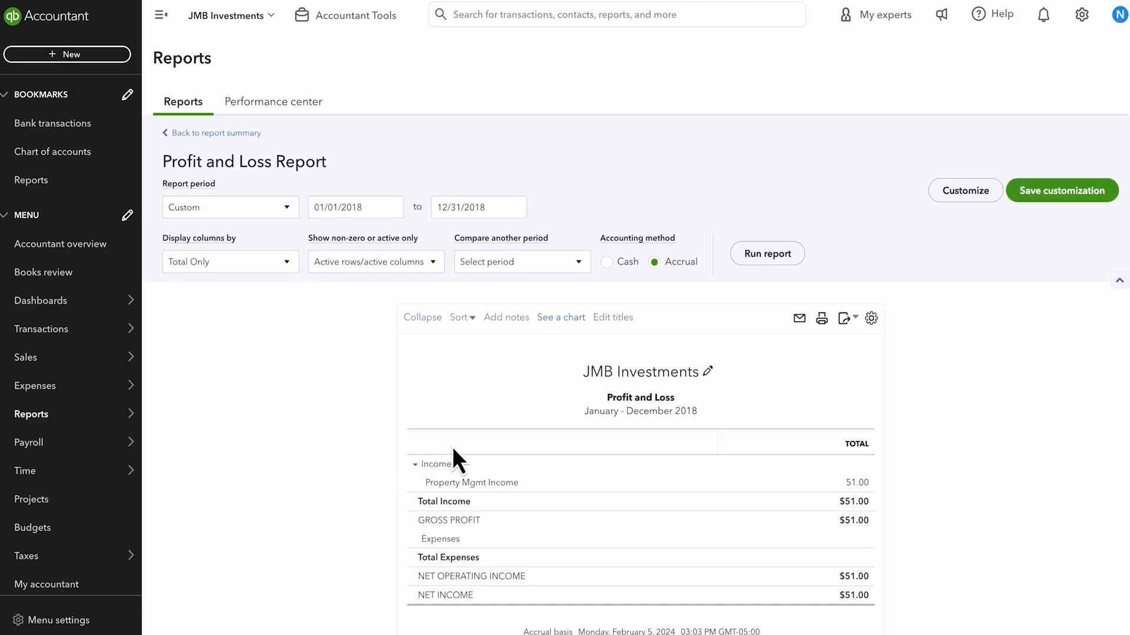
click(853, 490)
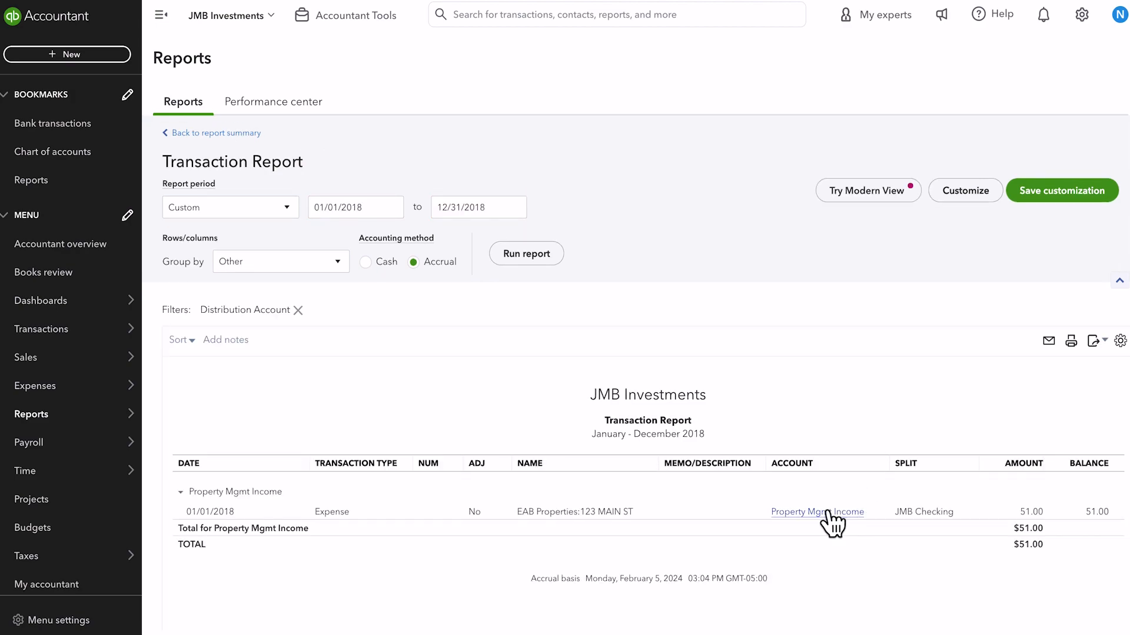
click(827, 512)
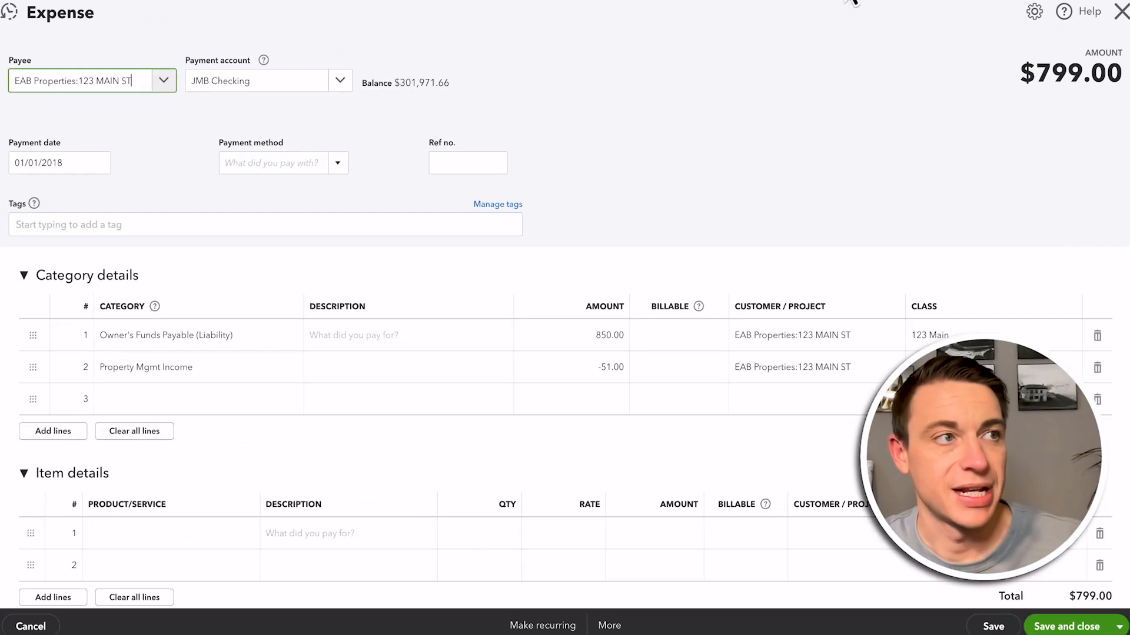
Close the expense and return through the transaction and profit and loss reports to the balance sheet by class
click(1120, 11)
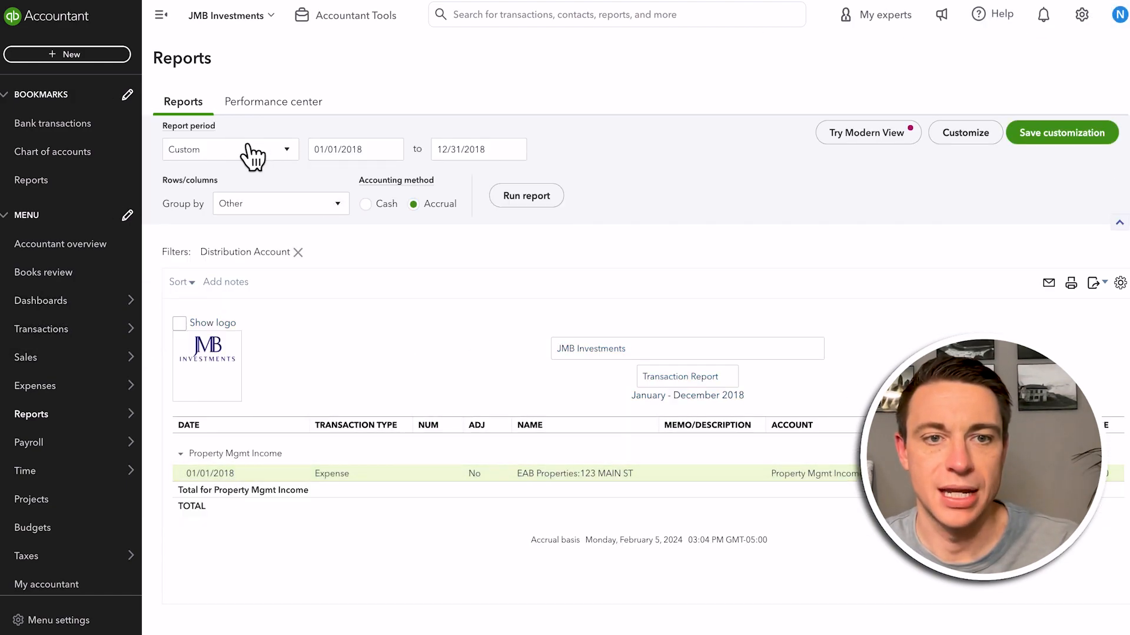
click(229, 134)
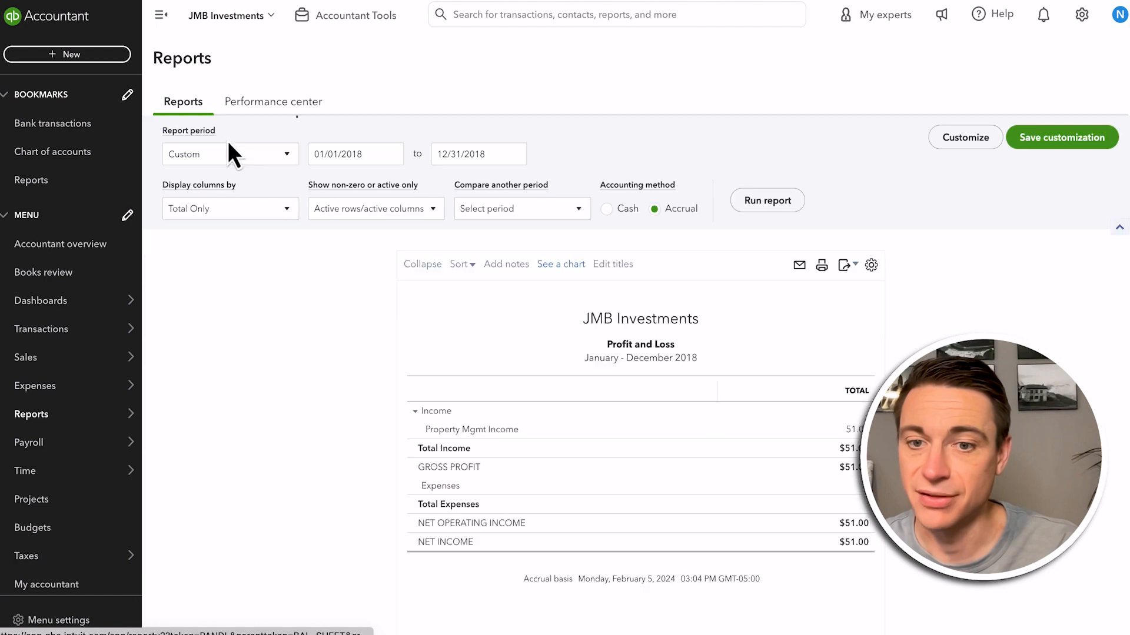
scroll(222, 146, up, 1)
click(227, 135)
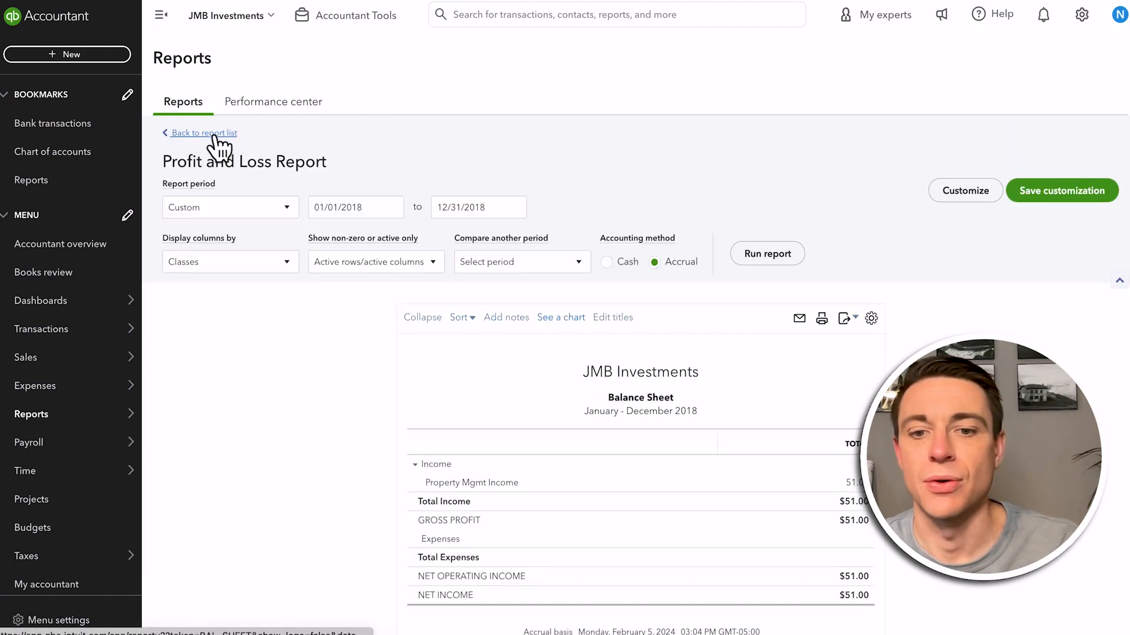
scroll(573, 494, down, 3)
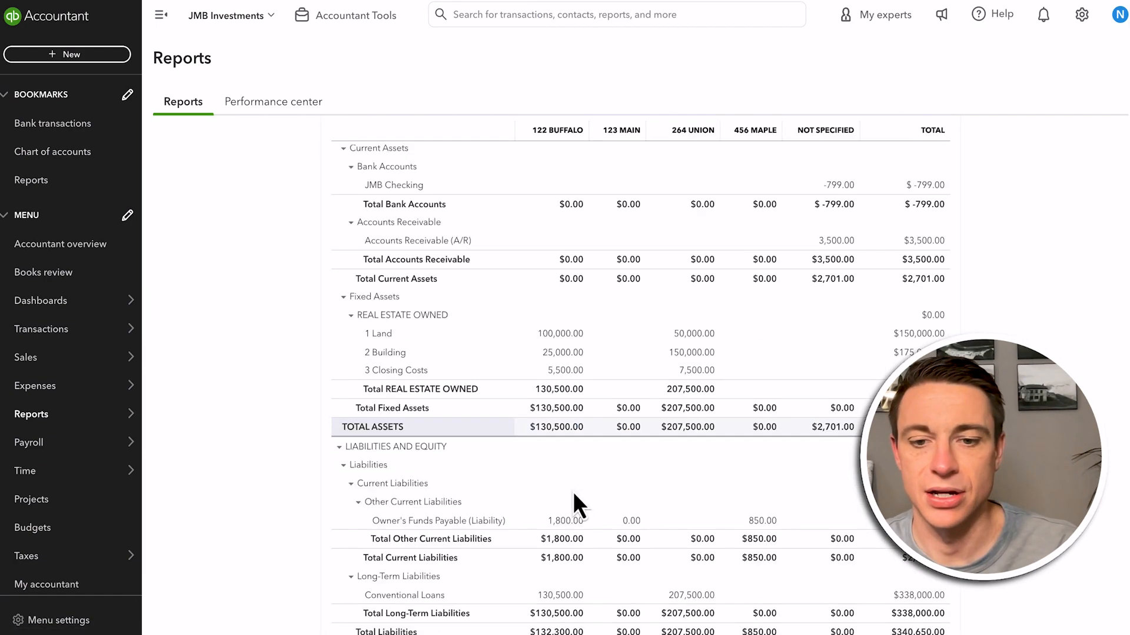
click(566, 475)
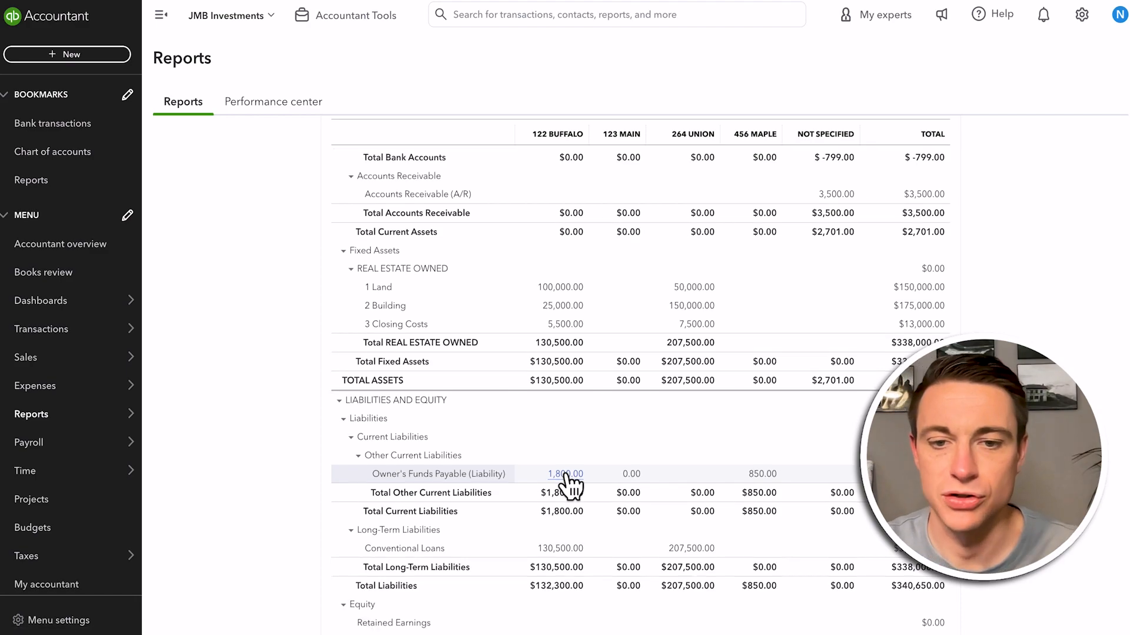
click(817, 479)
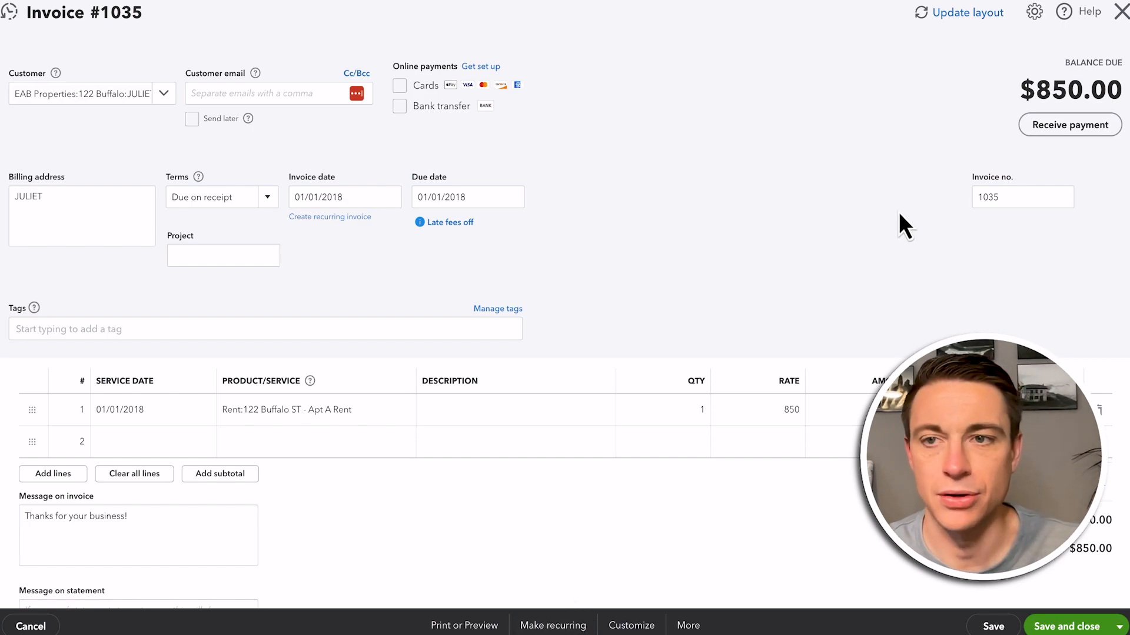
click(1121, 13)
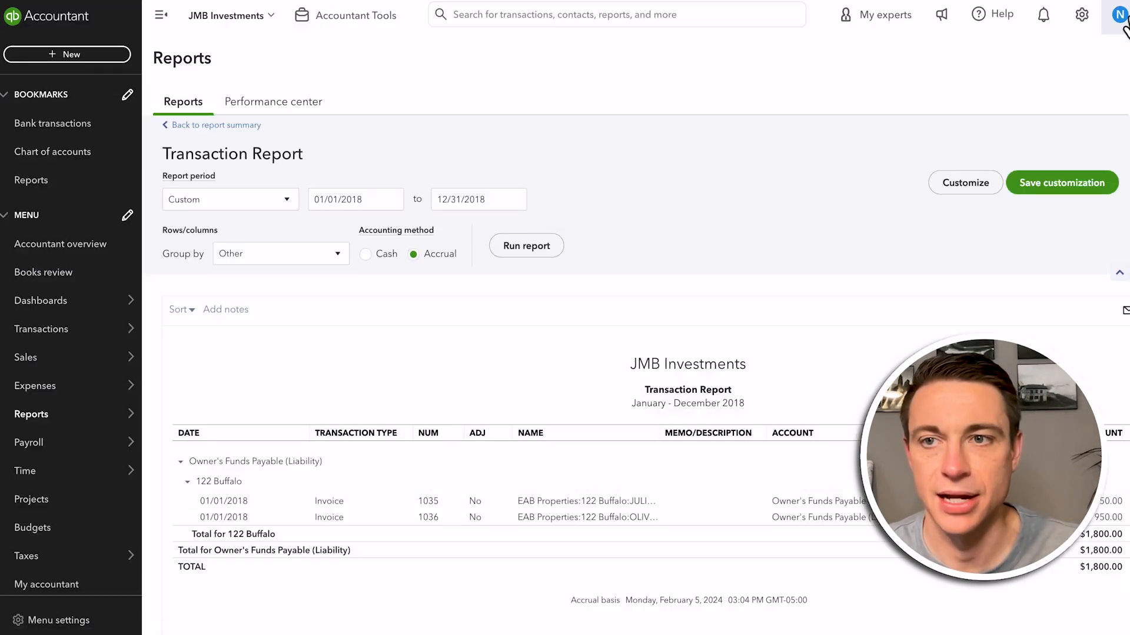
Review the late fee settings for sales in the company's account settings, including the available charge frequencies
click(1088, 21)
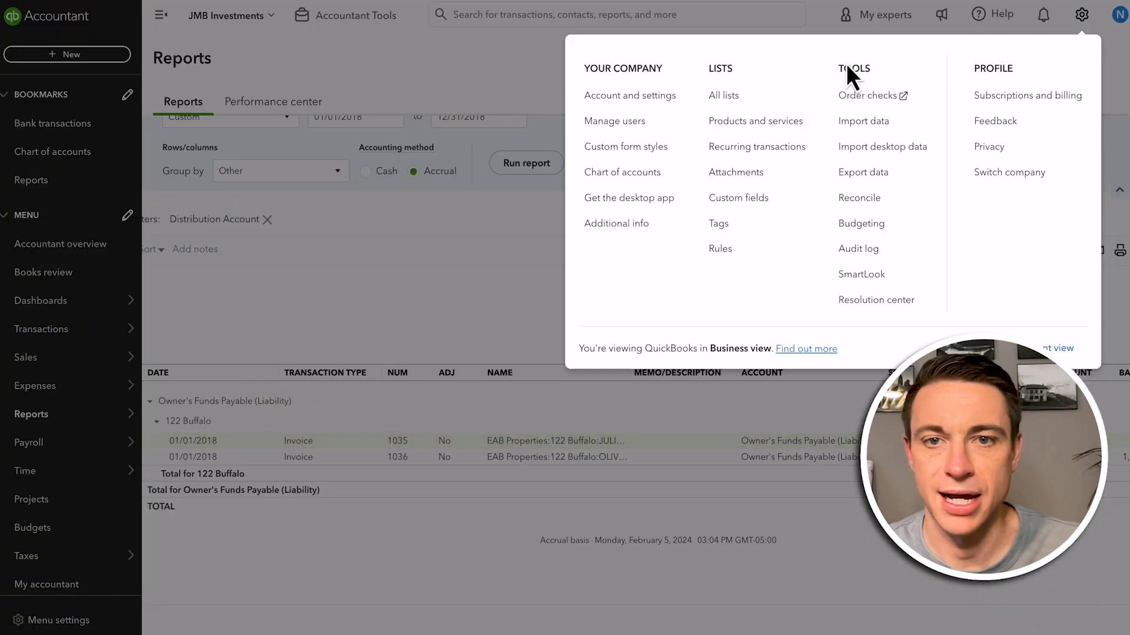
click(645, 96)
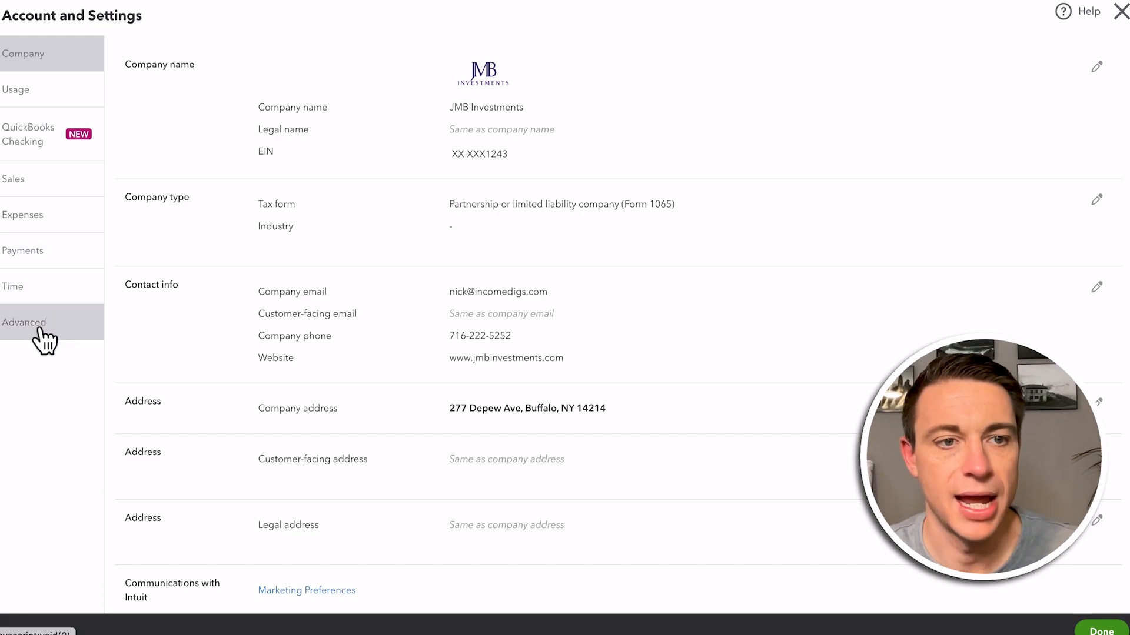
click(30, 199)
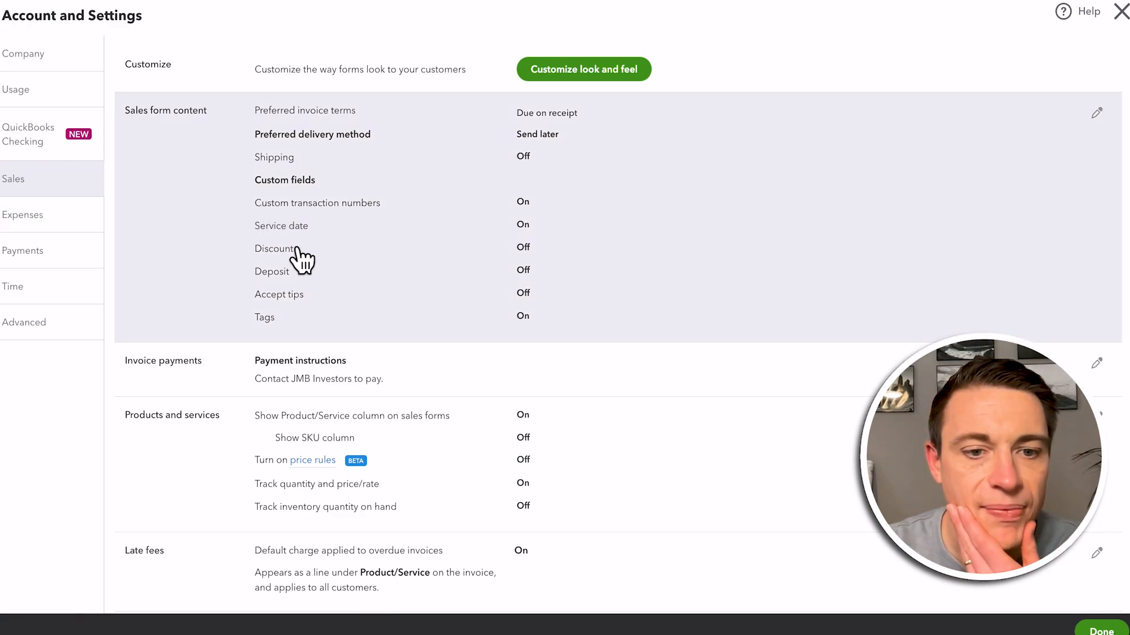
scroll(283, 294, down, 2)
scroll(270, 327, down, 3)
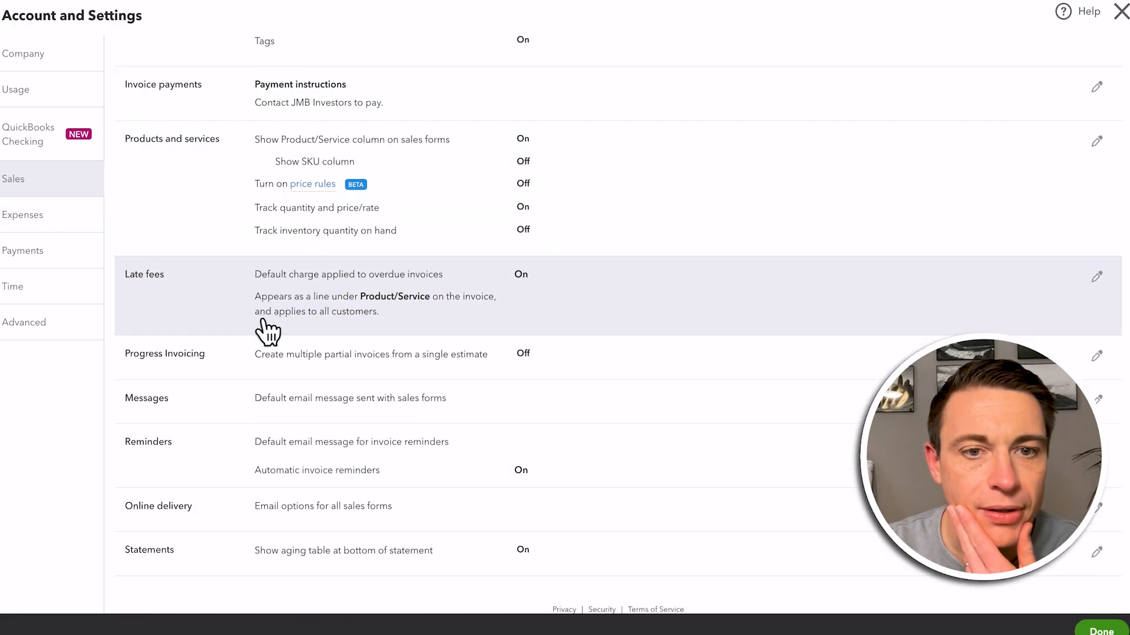
click(353, 290)
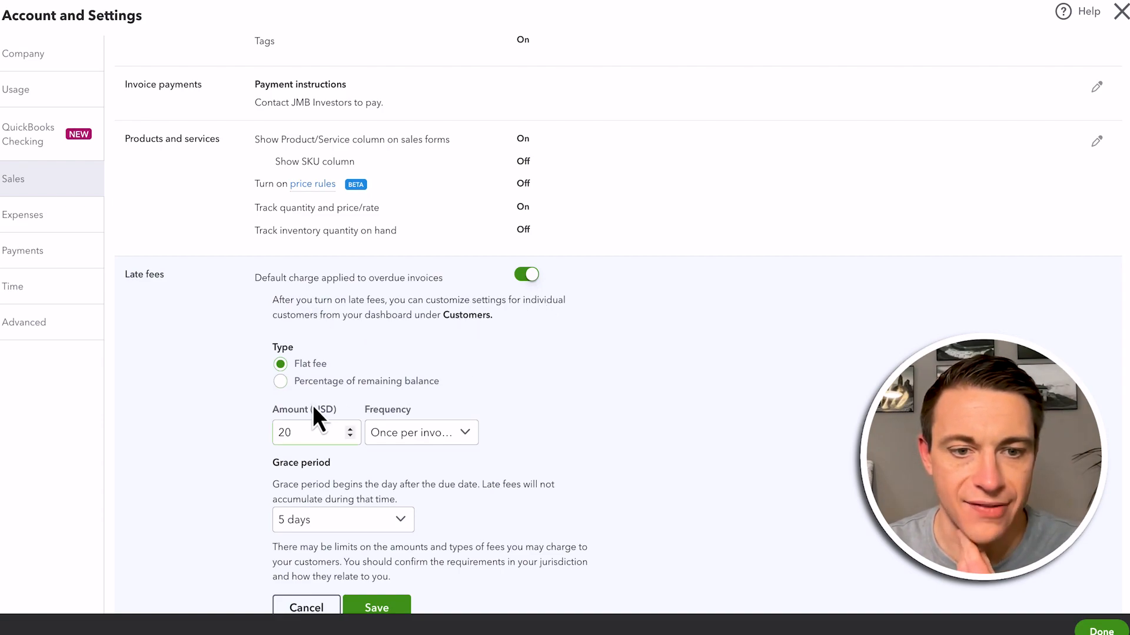
scroll(315, 412, down, 3)
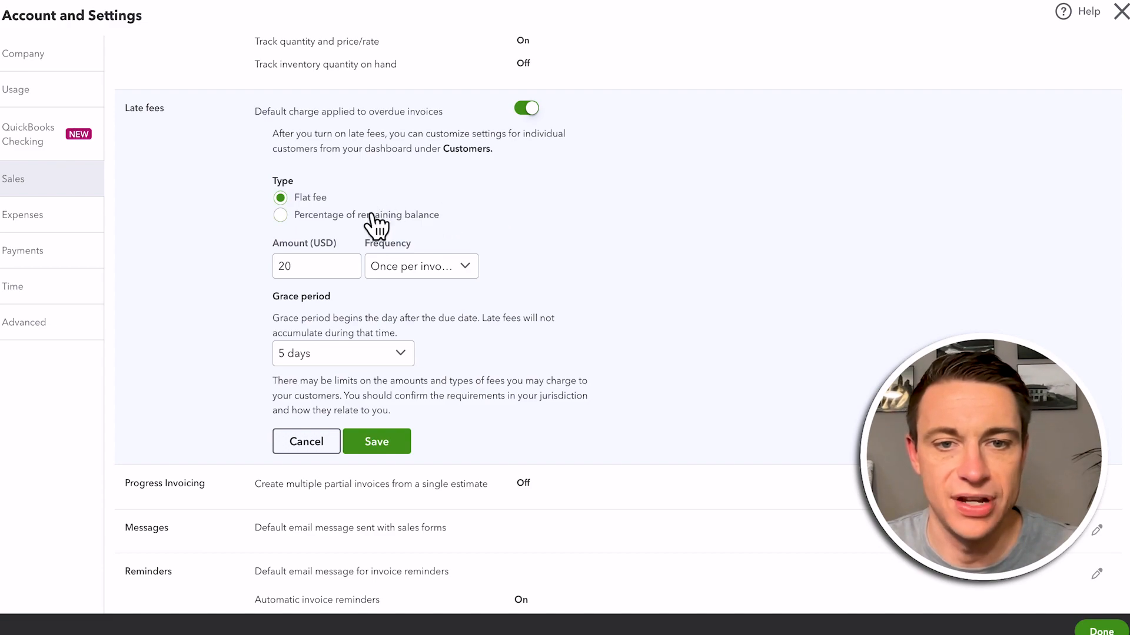
click(432, 271)
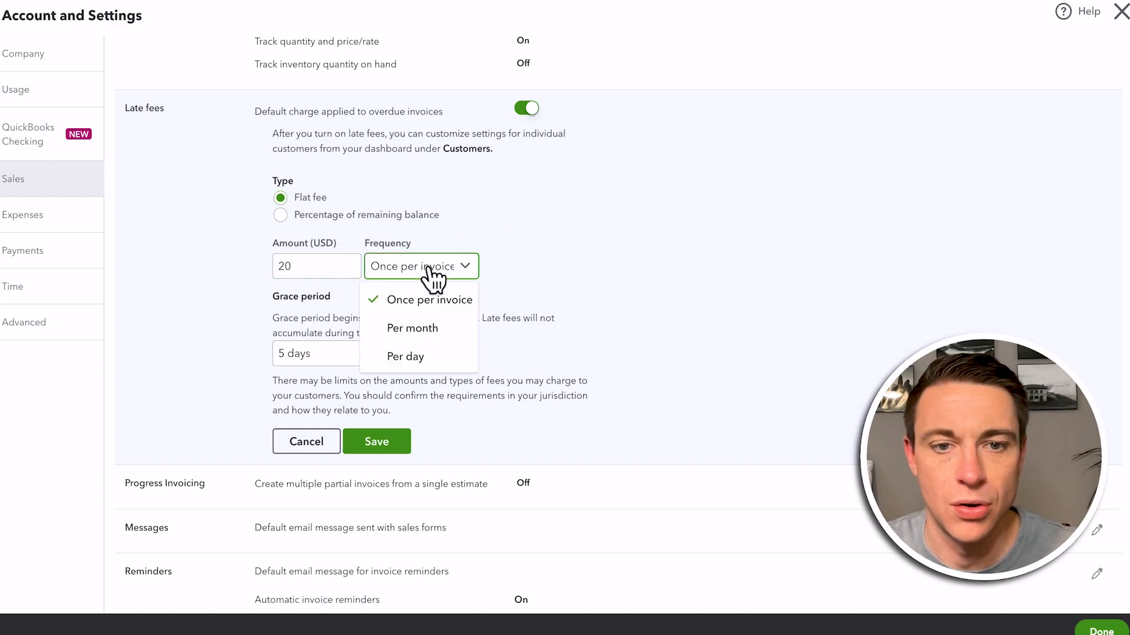
click(594, 296)
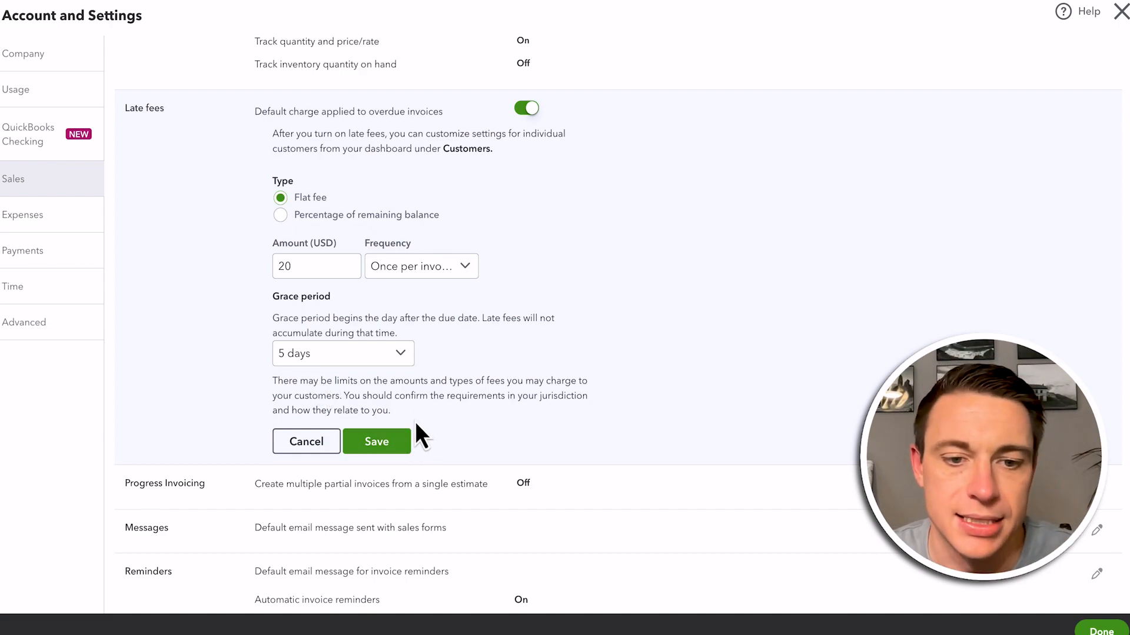
Review the automatic invoice reminder settings, then close the account settings
scroll(403, 467, down, 2)
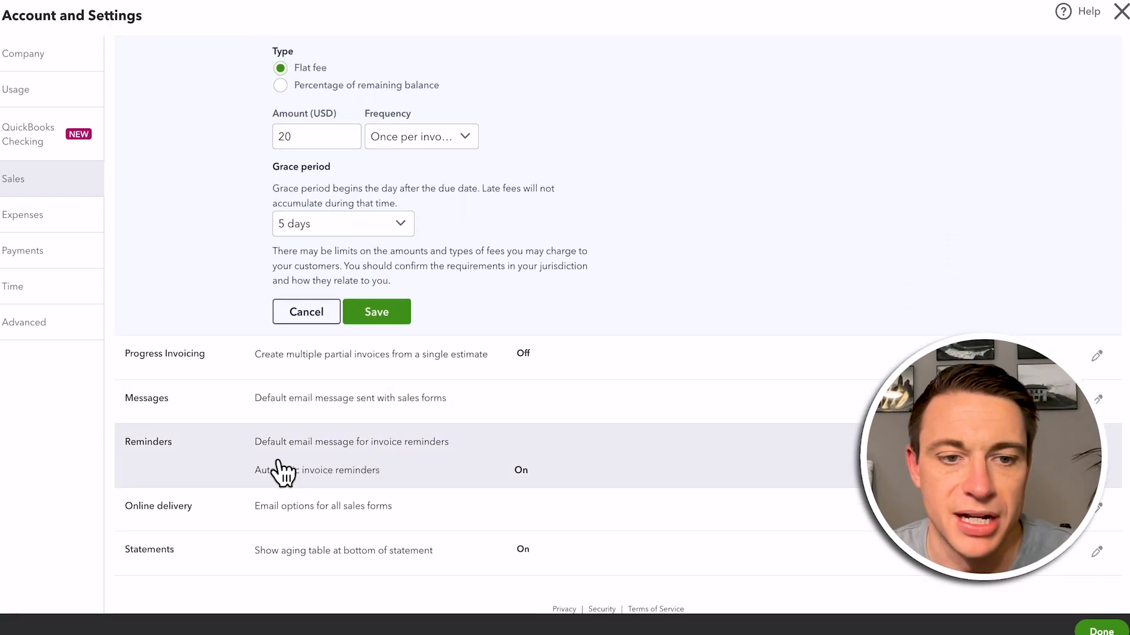
click(353, 467)
scroll(377, 506, down, 2)
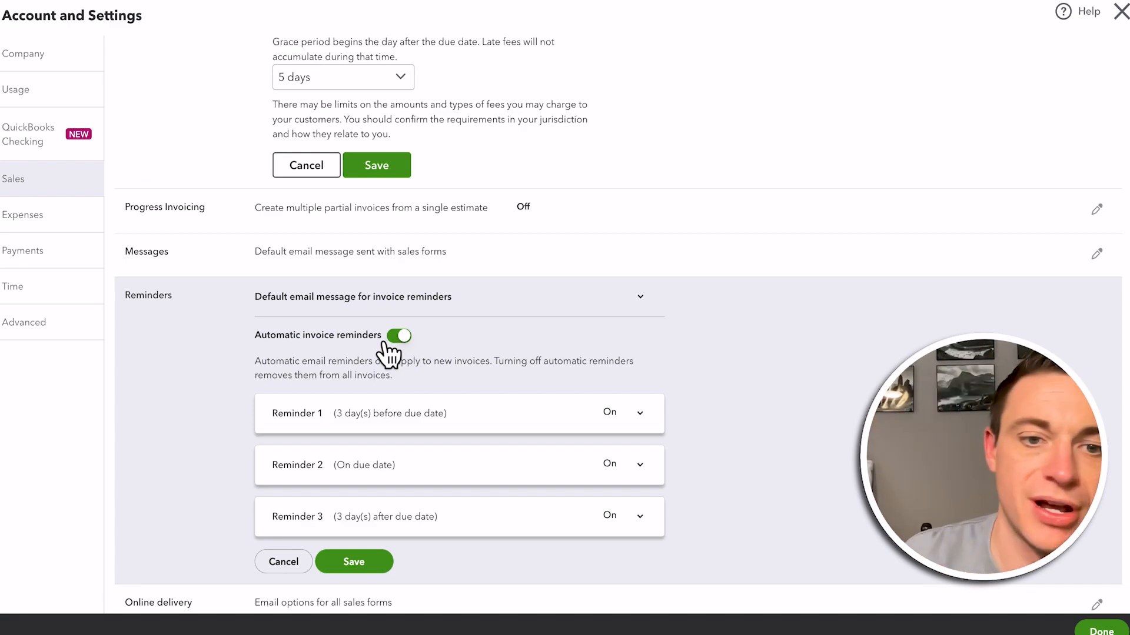
click(1120, 13)
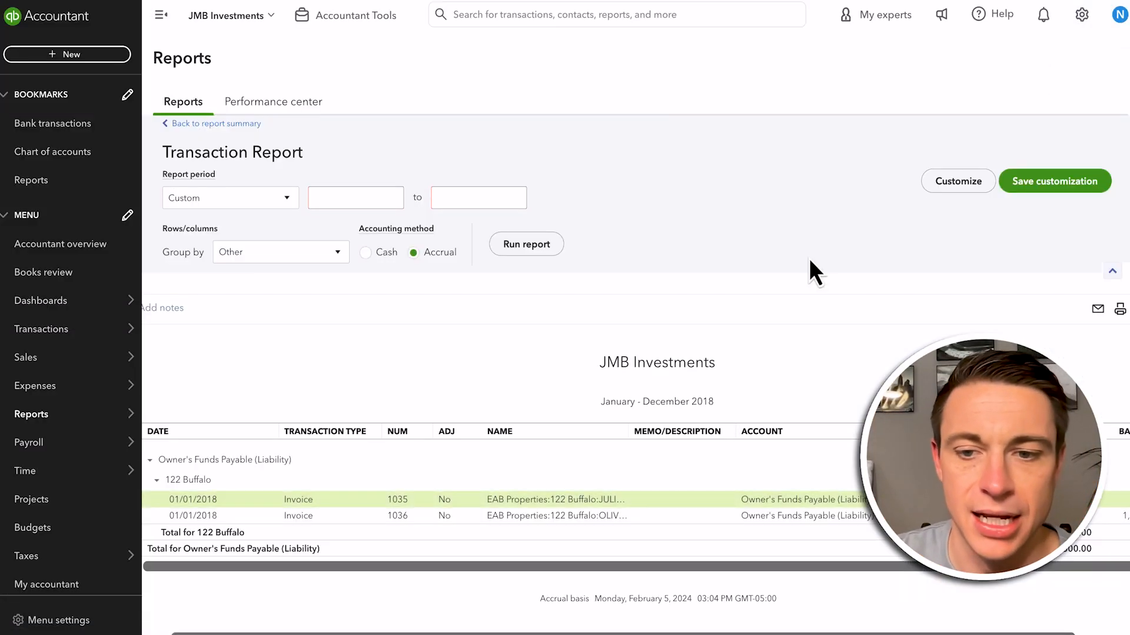
click(588, 466)
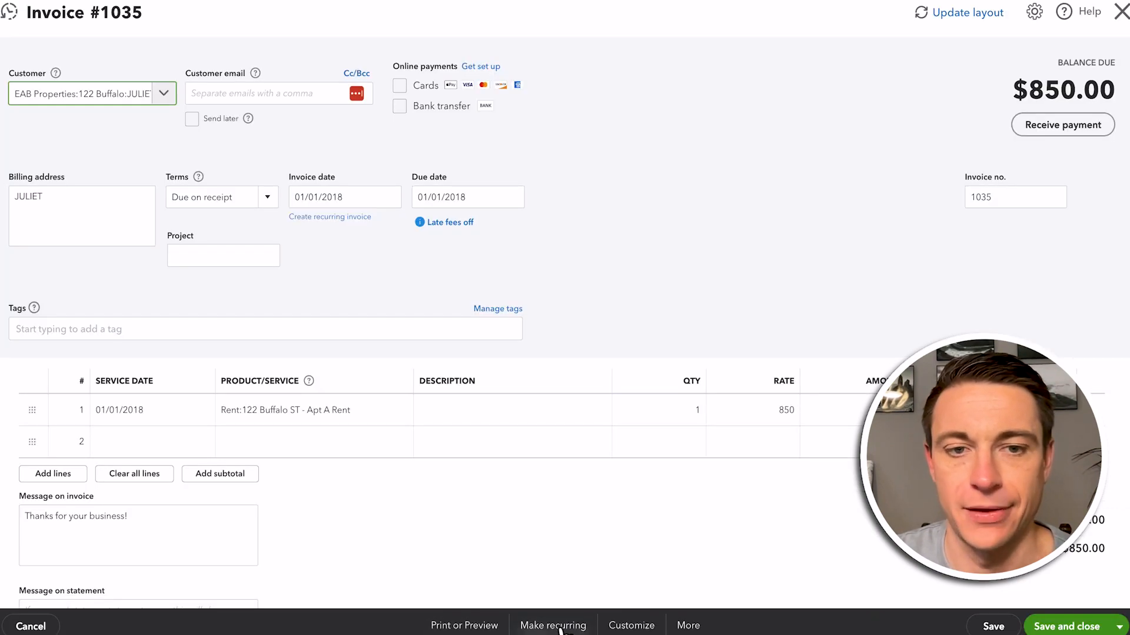
click(553, 626)
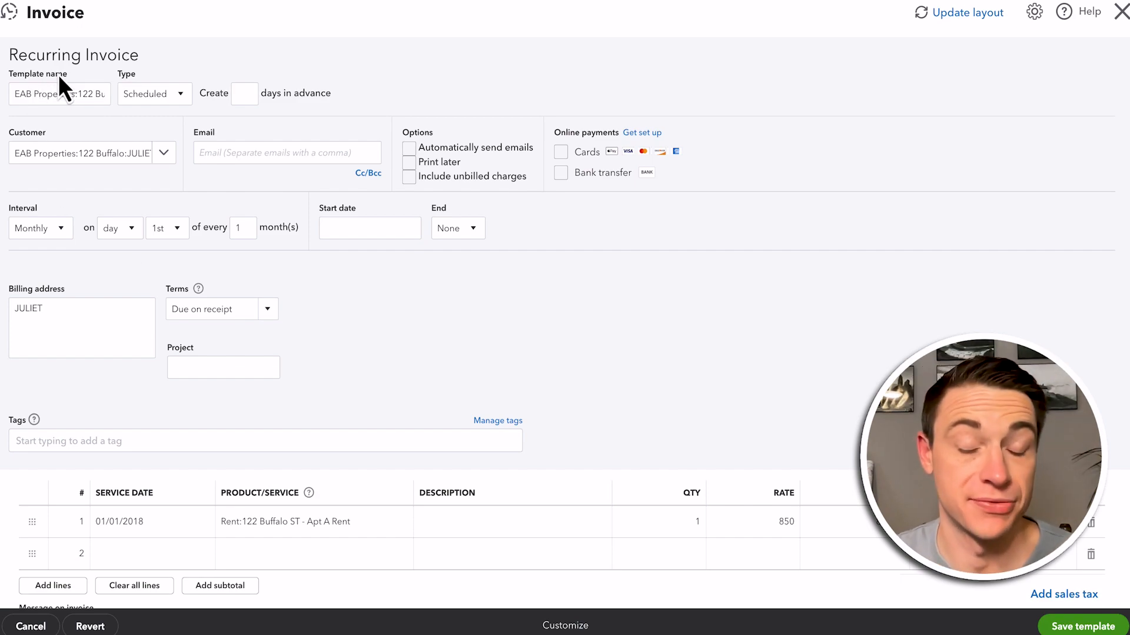
drag(23, 94, 167, 104)
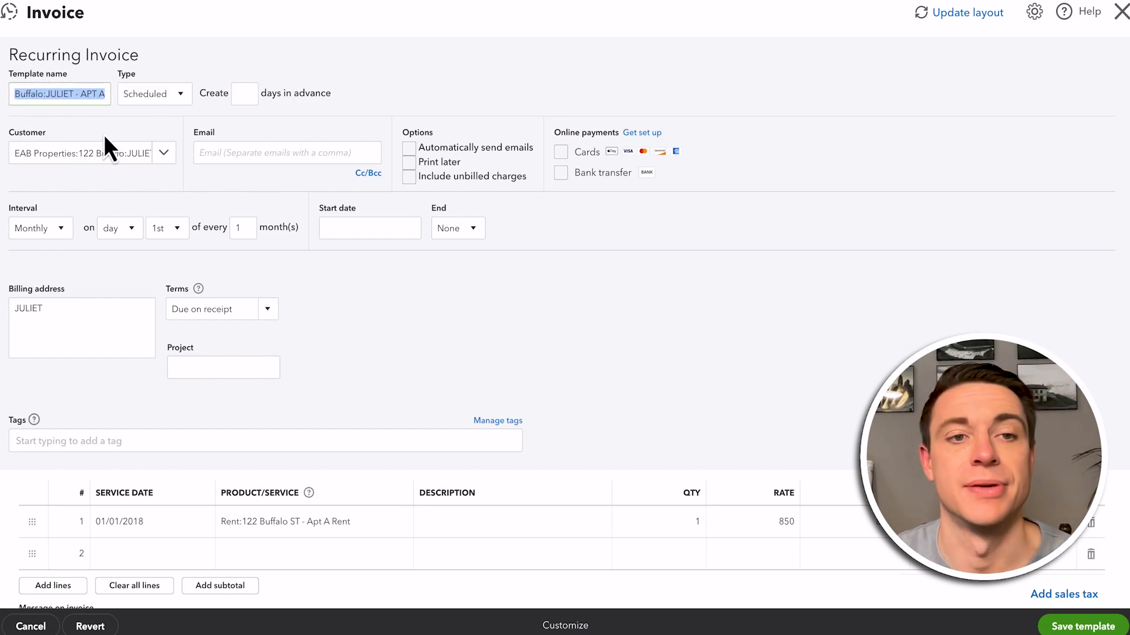
click(173, 98)
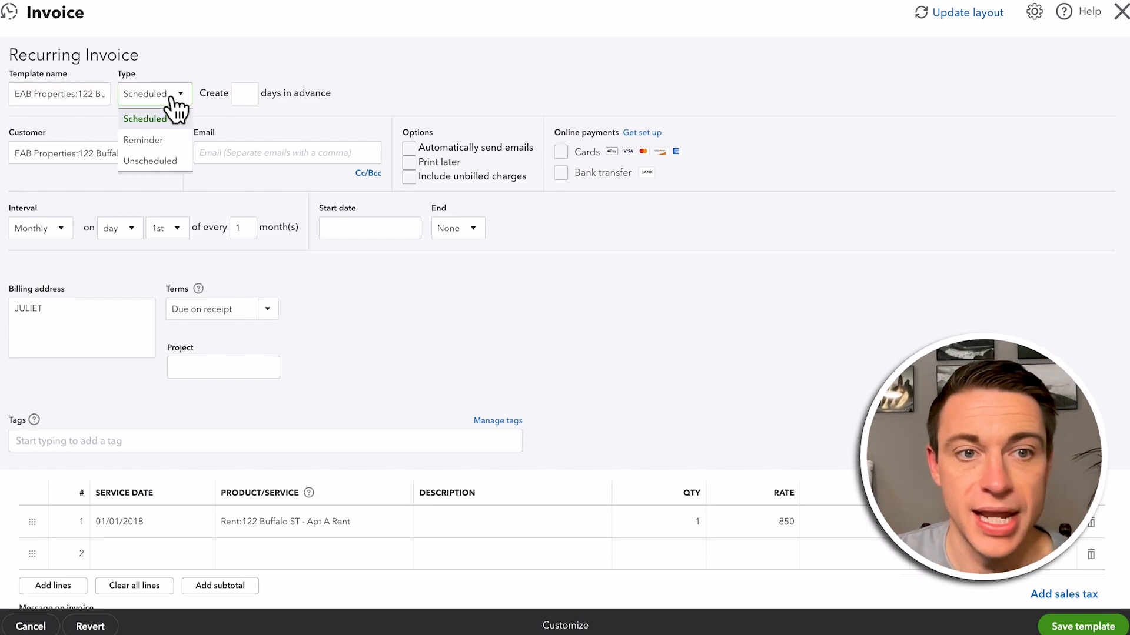
click(154, 118)
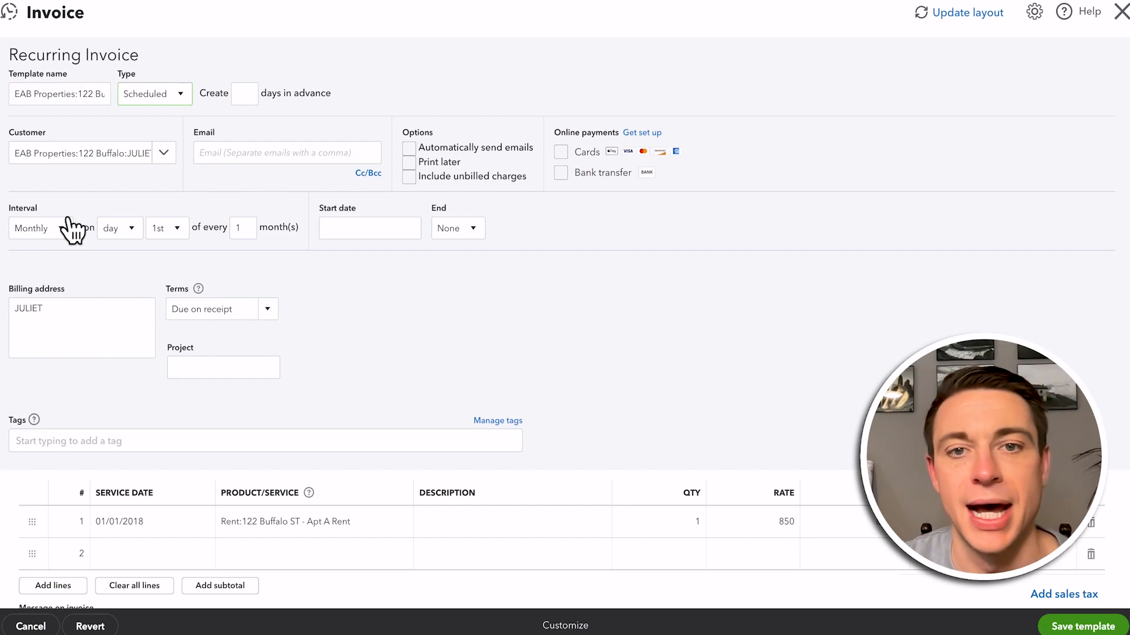
Set the recurring invoice to be created 10 days in advance and enter the tenant's email address
click(244, 95)
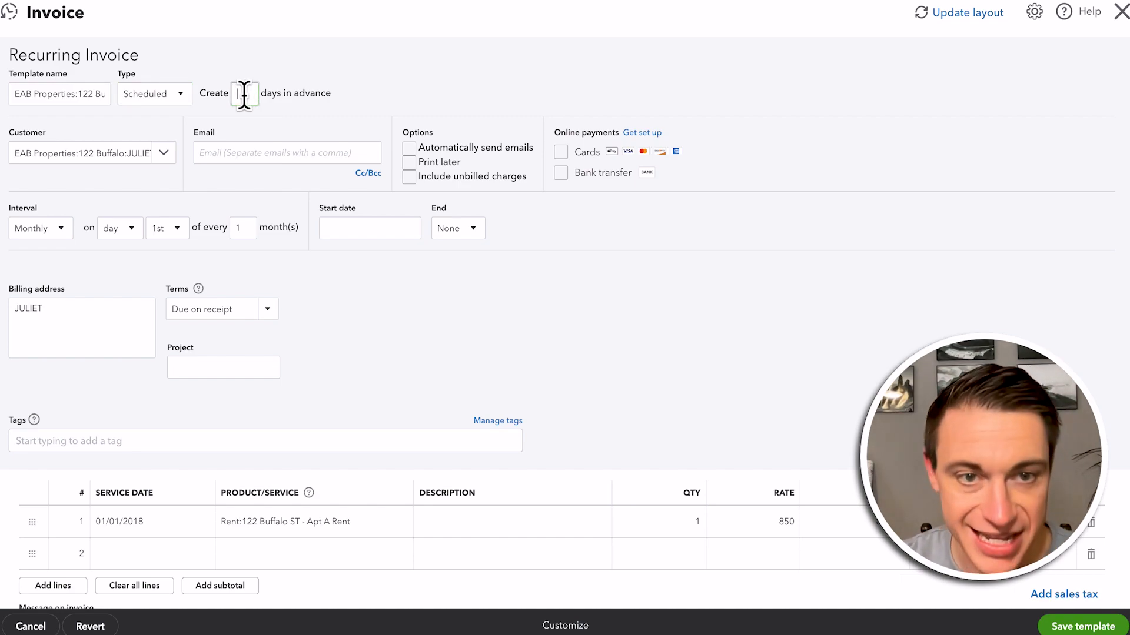
text(1)
key(Tab)
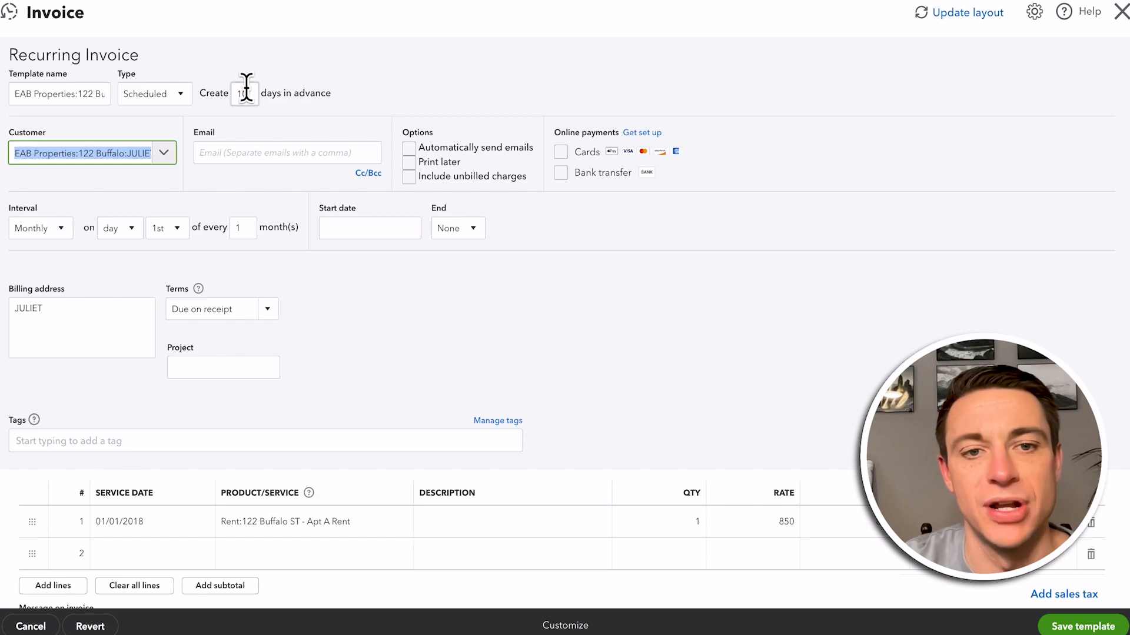
click(245, 152)
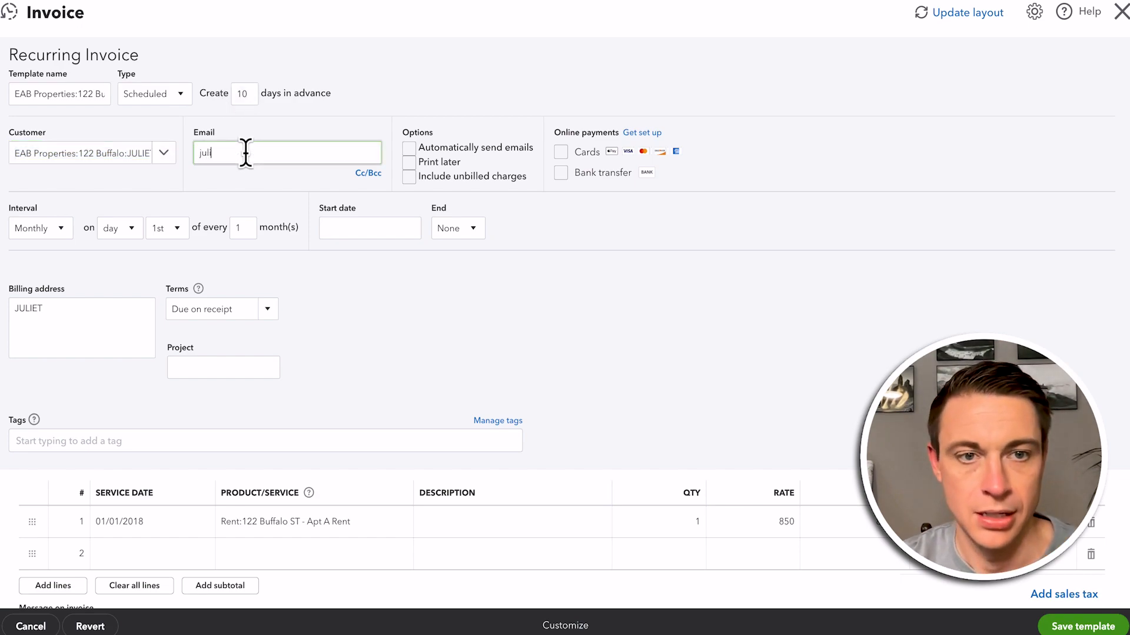
key(Tab)
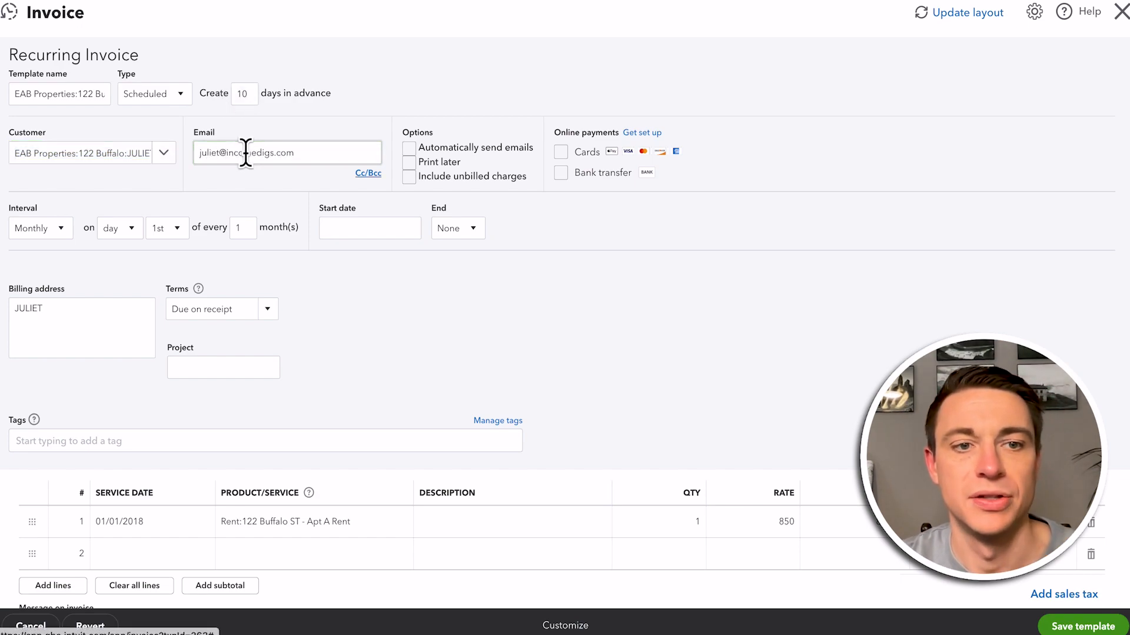
Enable automatic emails and unbilled charges on the recurring invoice, and try to enable card and bank transfer payments
click(411, 150)
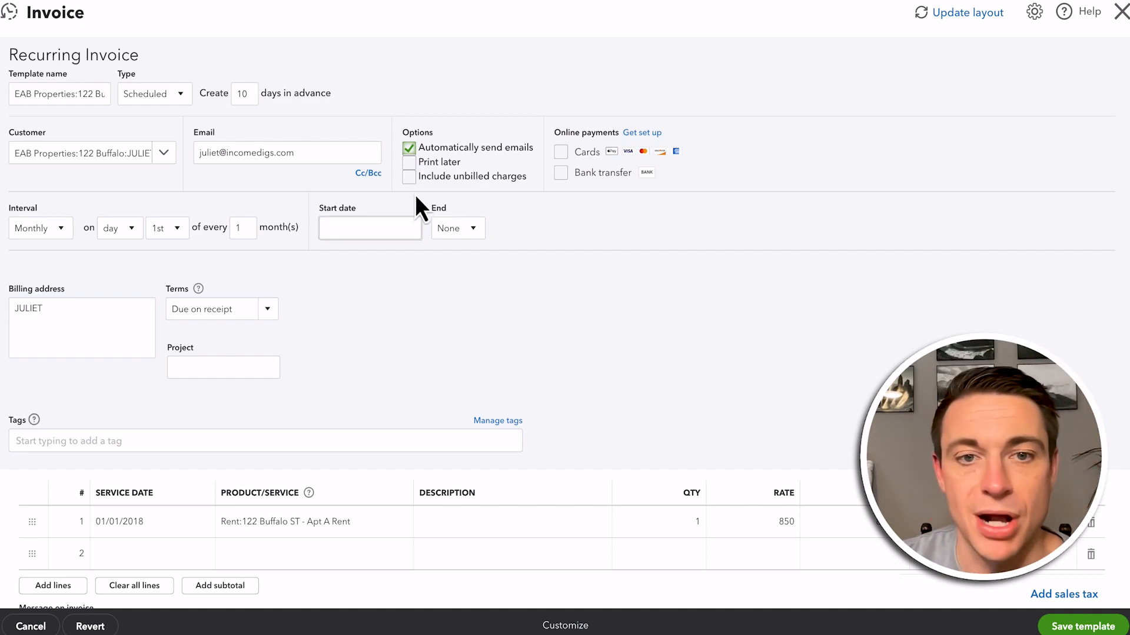
click(410, 179)
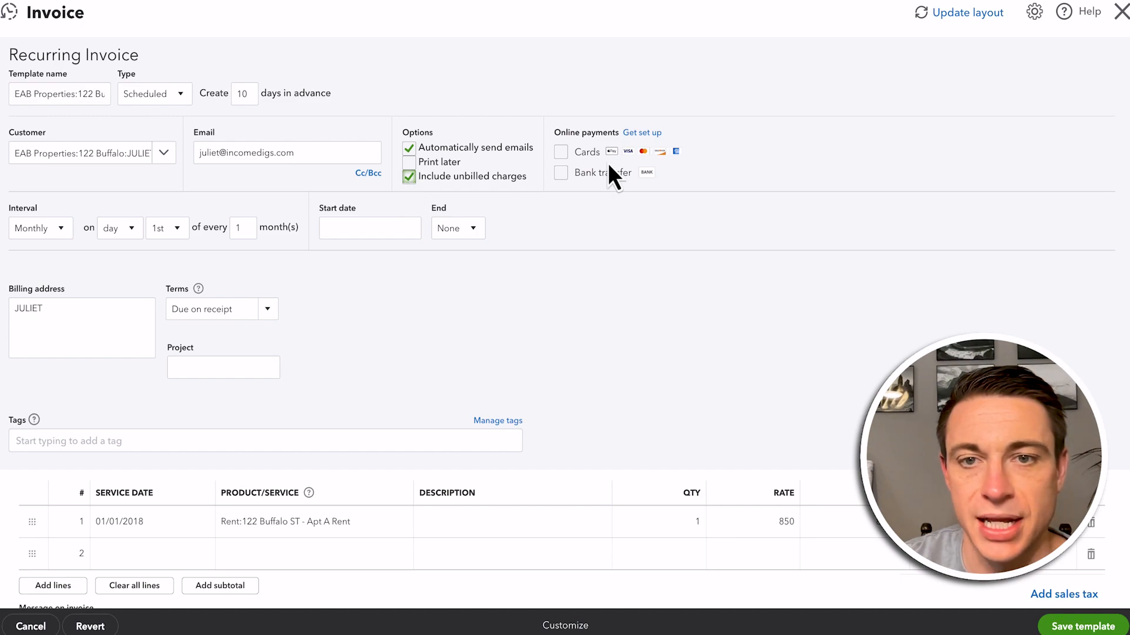
click(560, 152)
click(561, 173)
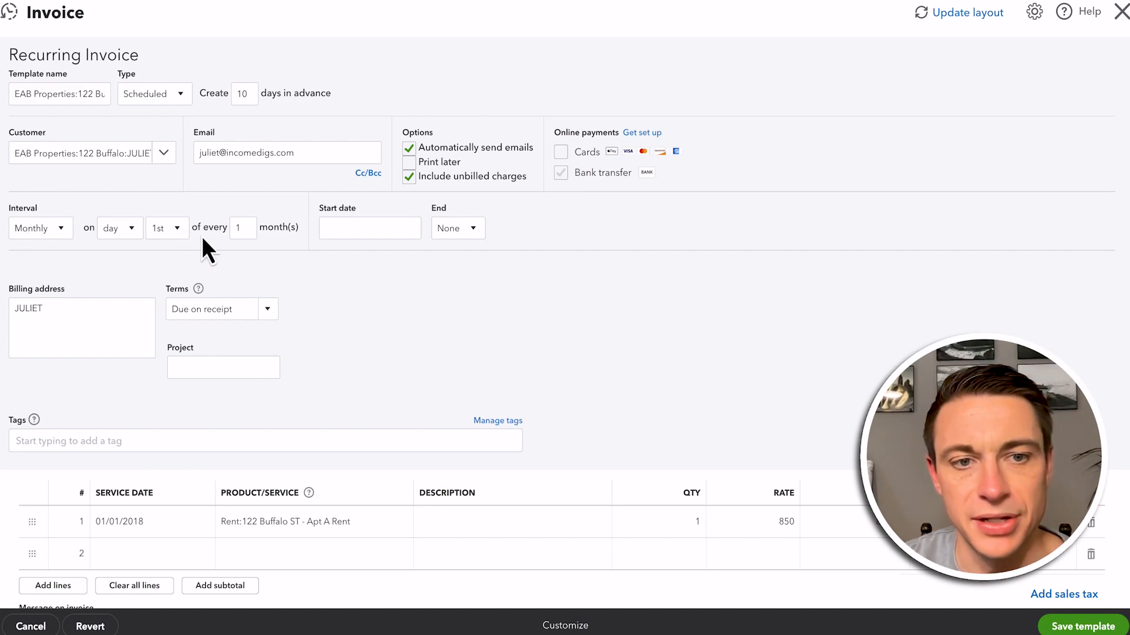
Set the recurring invoice to start on 03/01/2024 with no end
click(411, 230)
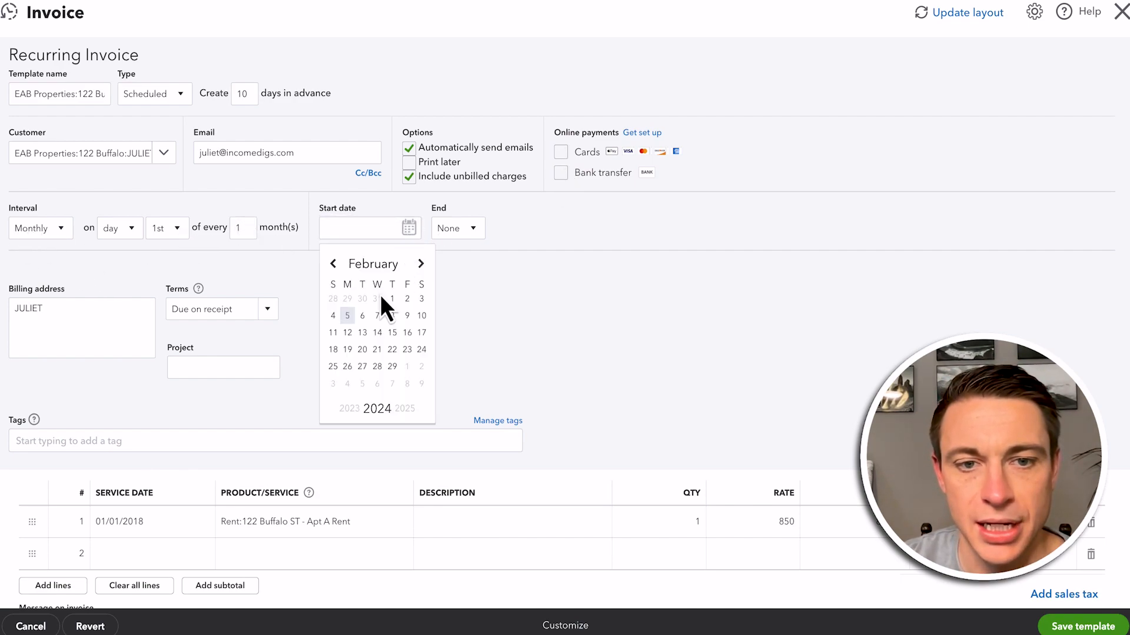
click(420, 265)
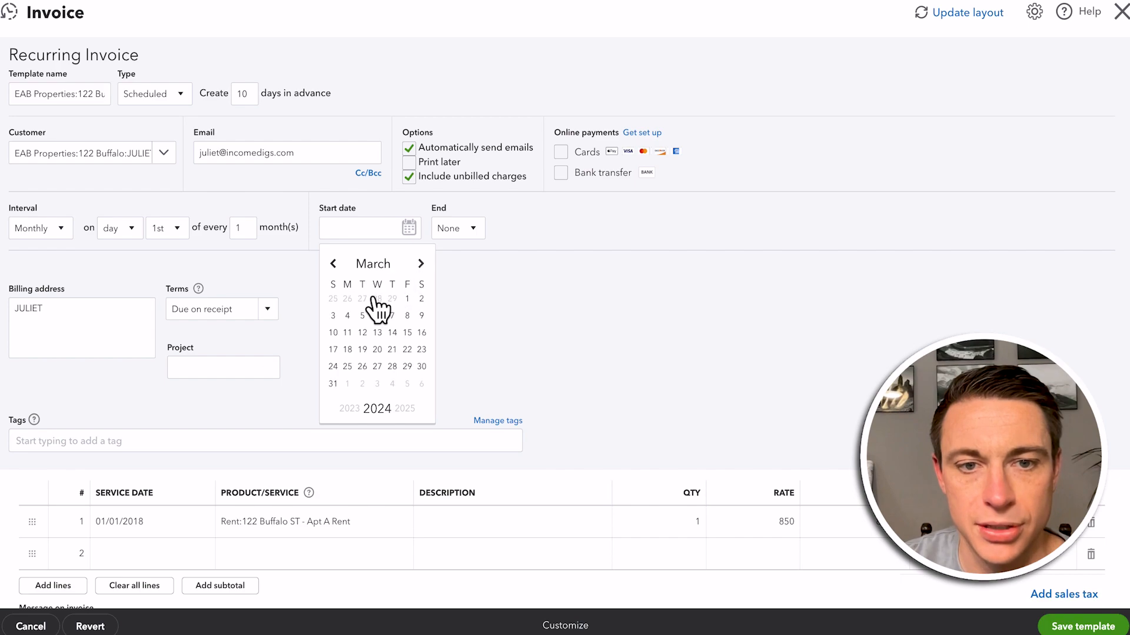
click(407, 300)
click(461, 232)
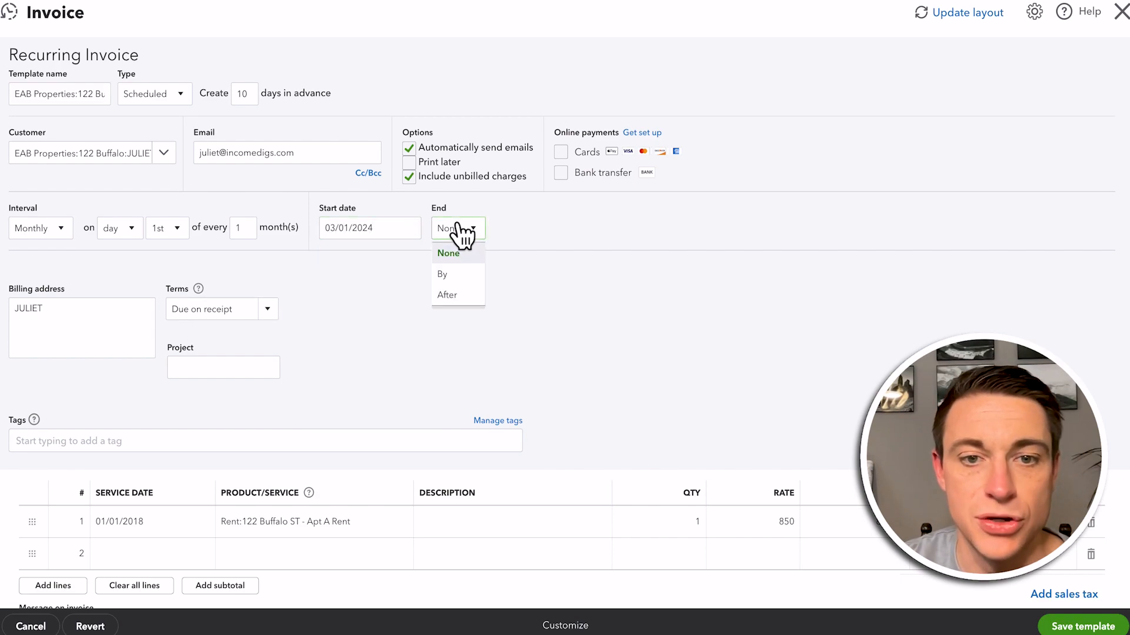
click(449, 275)
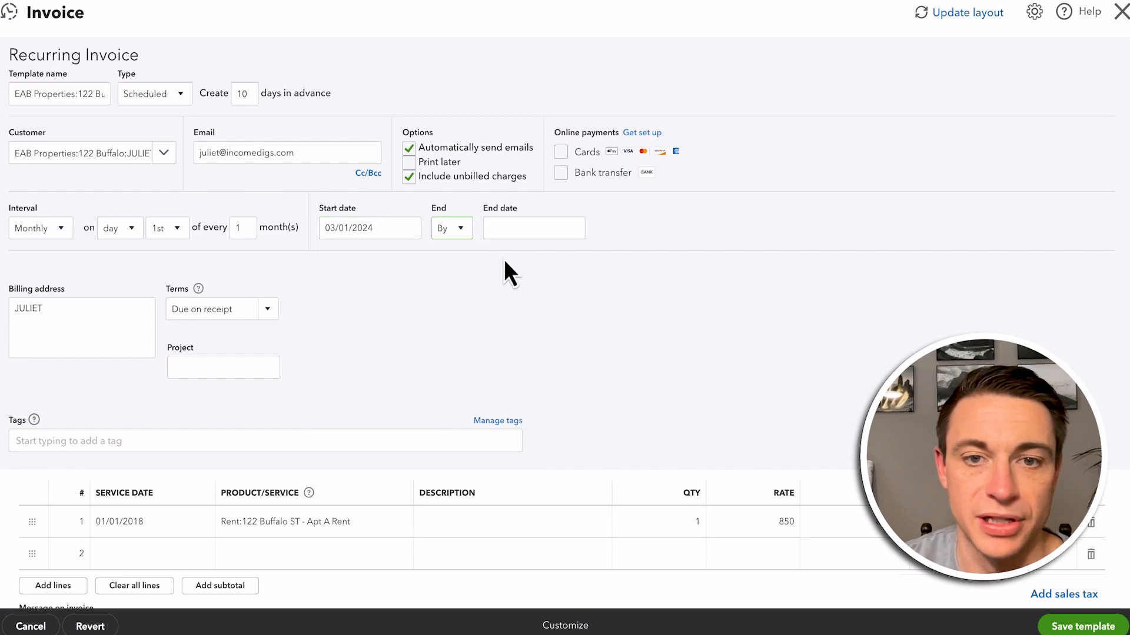
click(453, 230)
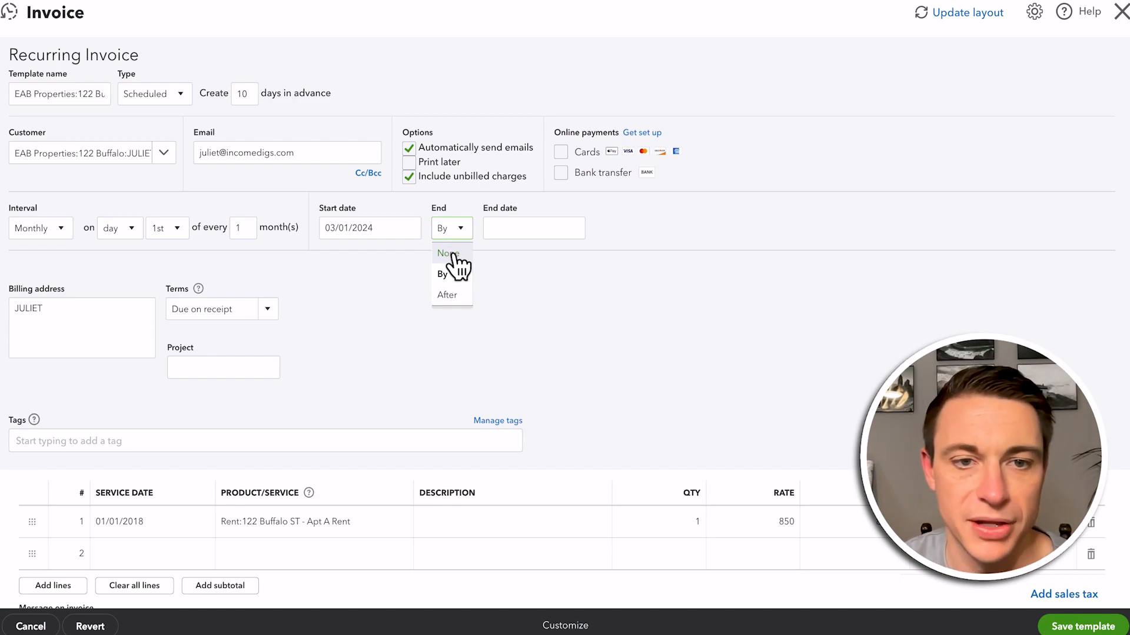
click(451, 254)
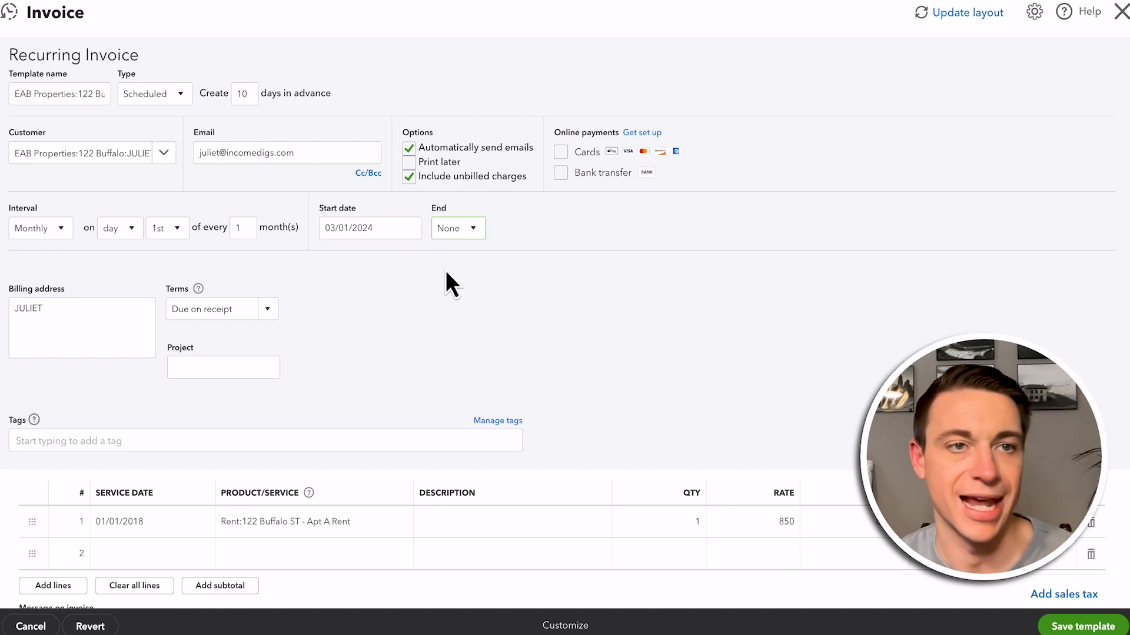
Clear the service date on the Apt A rent line and enter "Monthly Rent" as its description
scroll(277, 560, down, 3)
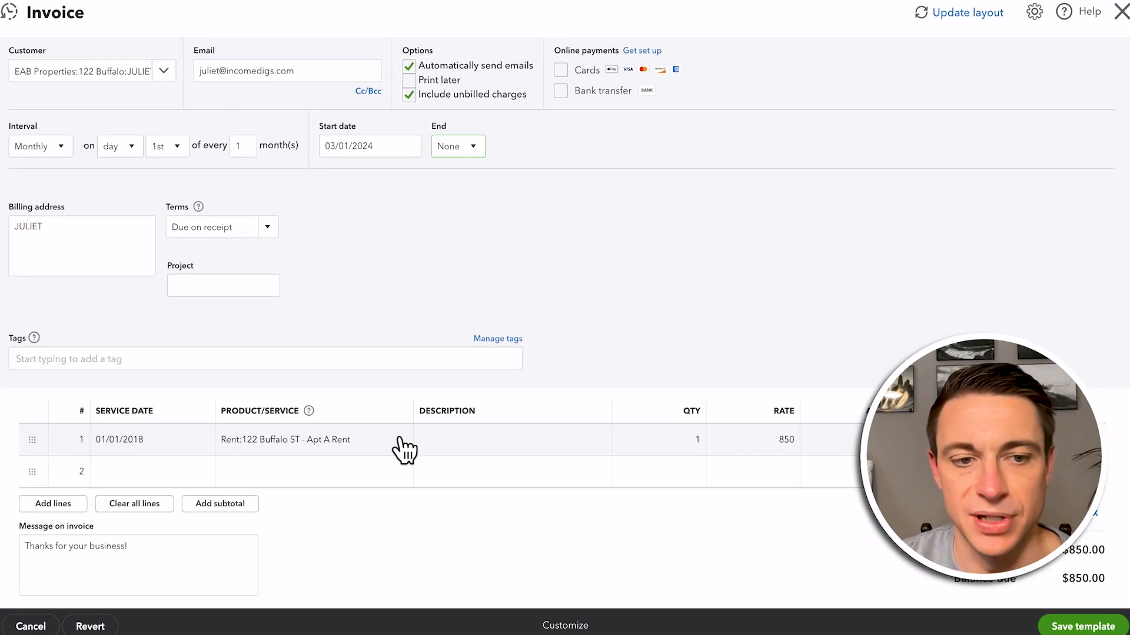
click(169, 439)
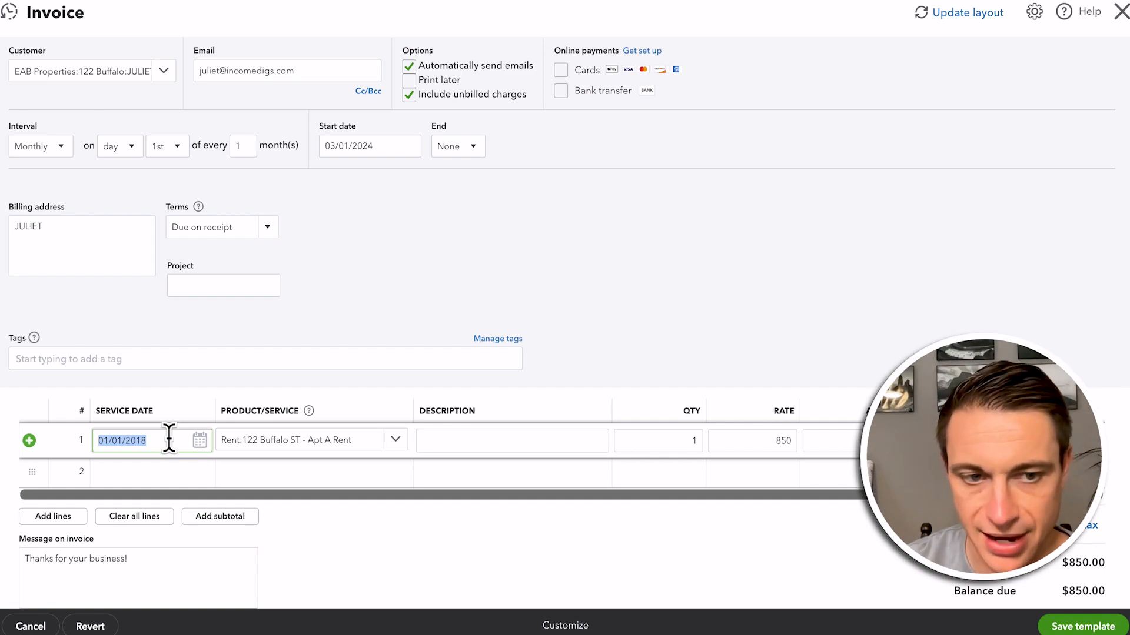
key(BackSpace)
click(494, 280)
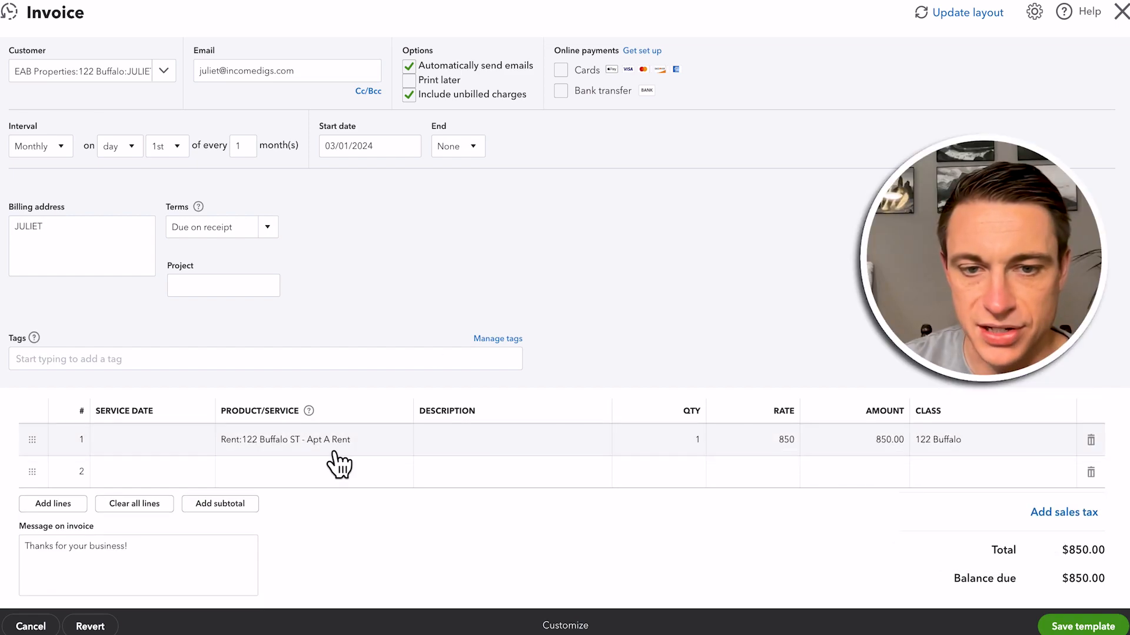
click(482, 442)
text(Monthly Rent)
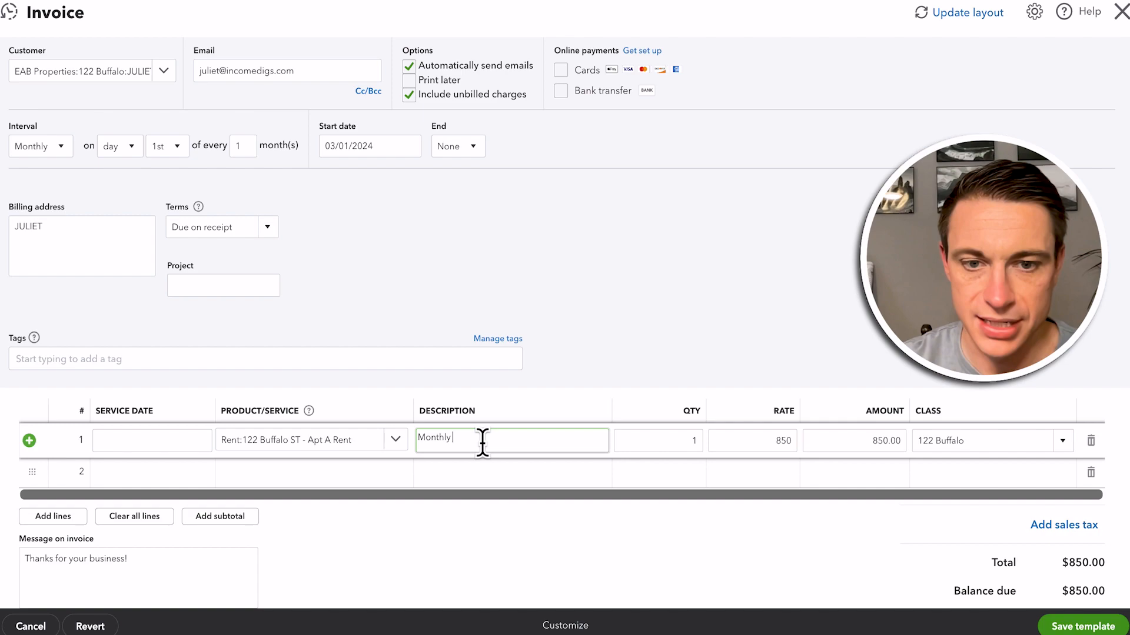
key(Tab)
key(Tab)
key(Tab)
key(Tab)
key(Tab)
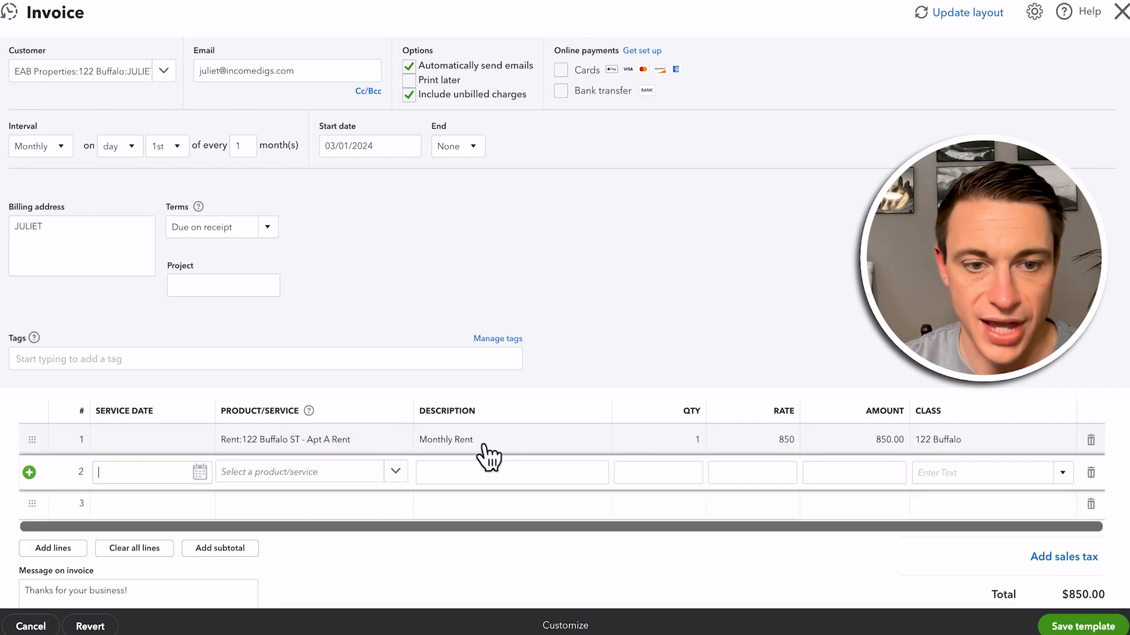
text(pet)
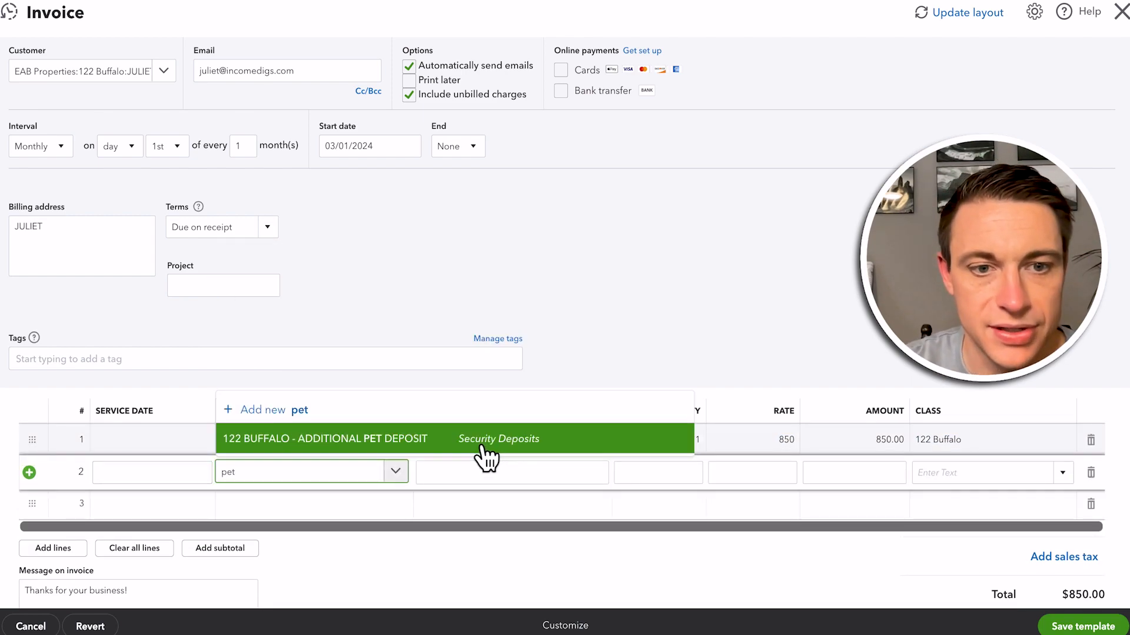
click(323, 453)
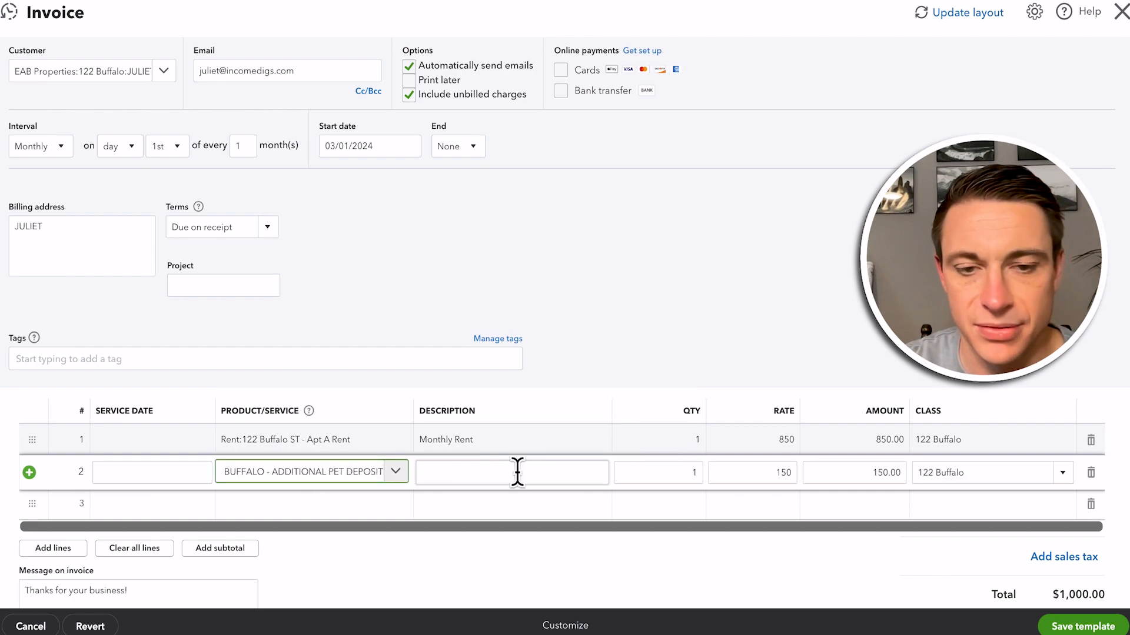
click(516, 473)
text(Pet Fee)
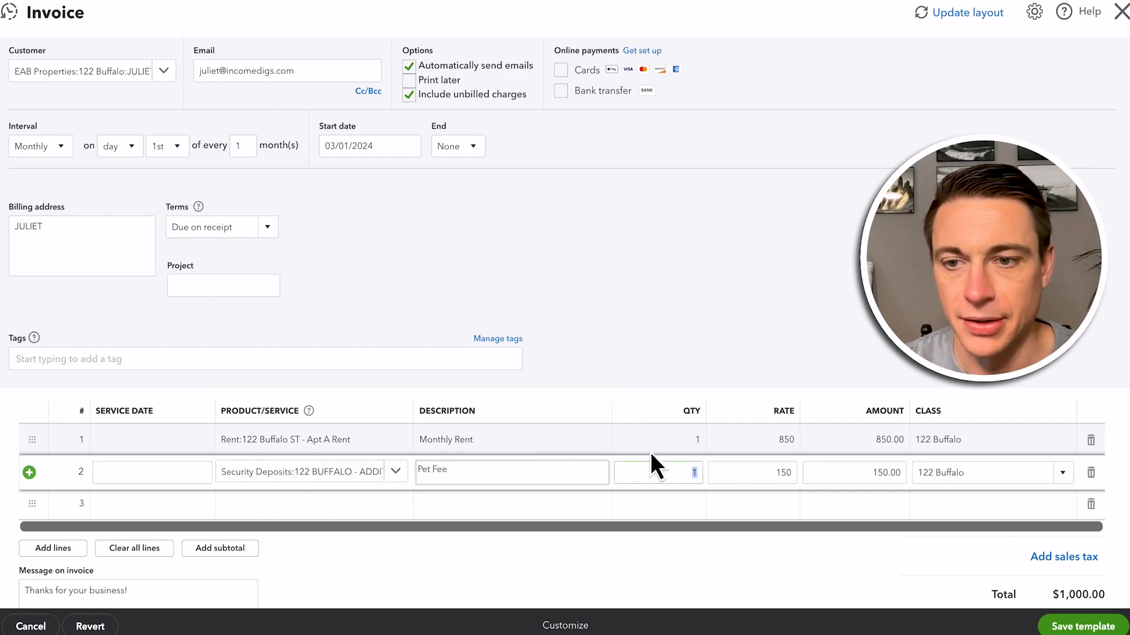
click(866, 355)
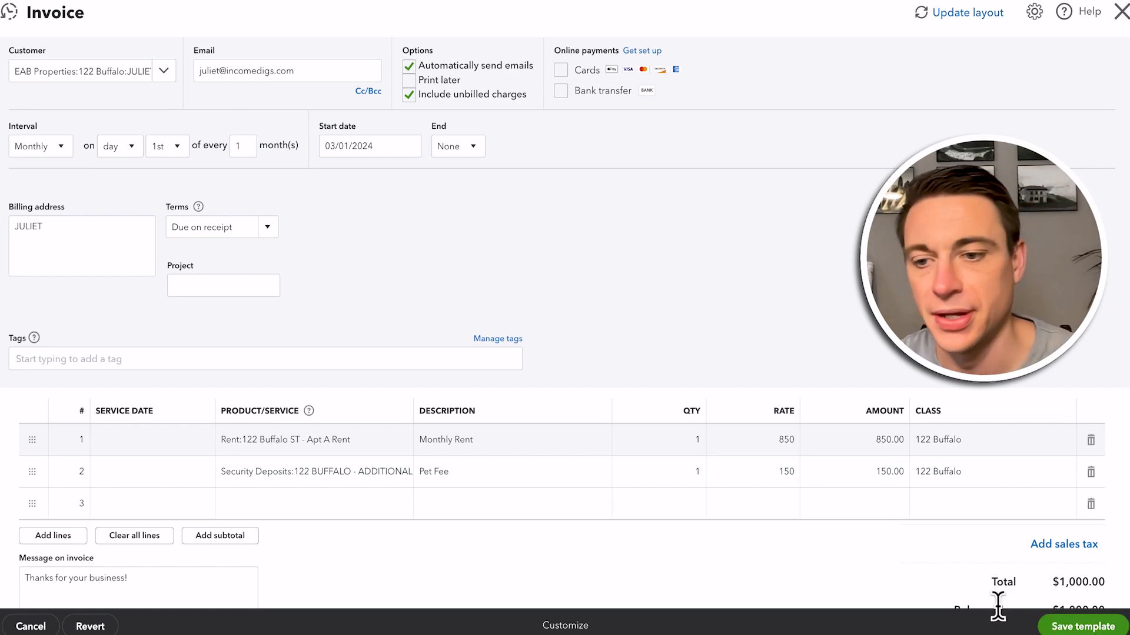
click(1058, 634)
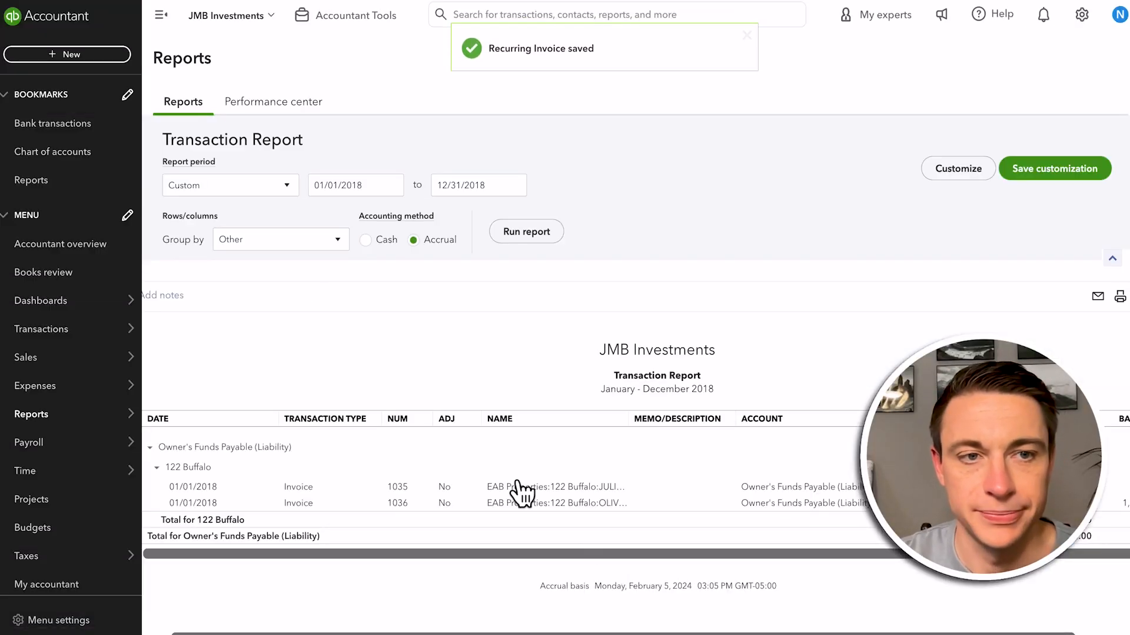
Check the billable expense options in the account's expense settings, then save and close the settings
click(1081, 16)
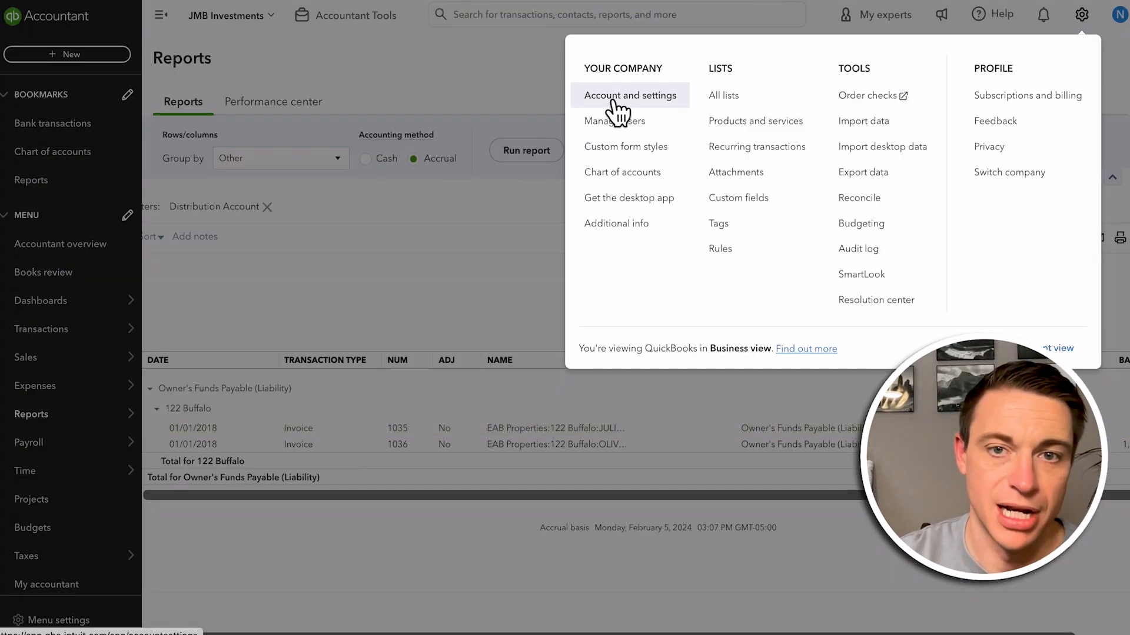
click(612, 104)
click(38, 219)
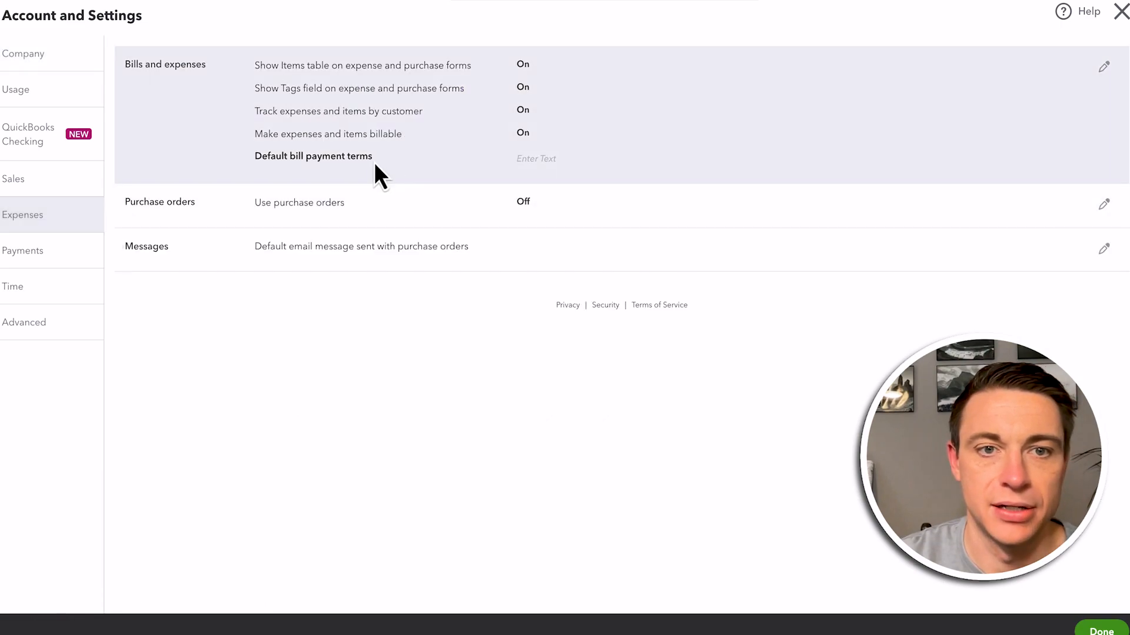
click(522, 141)
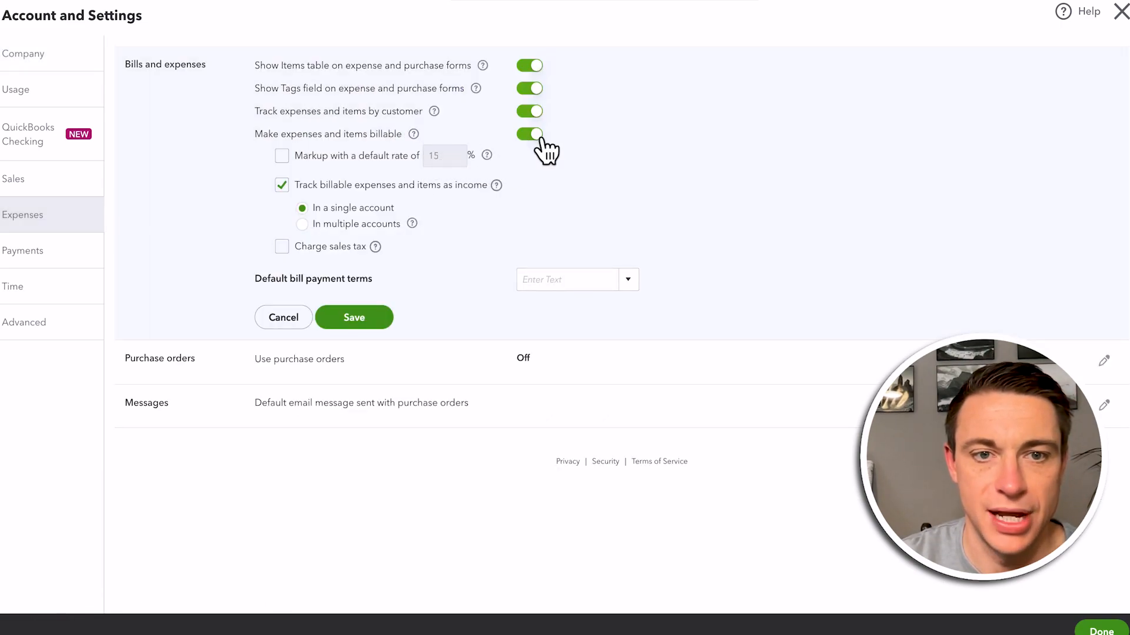
click(356, 320)
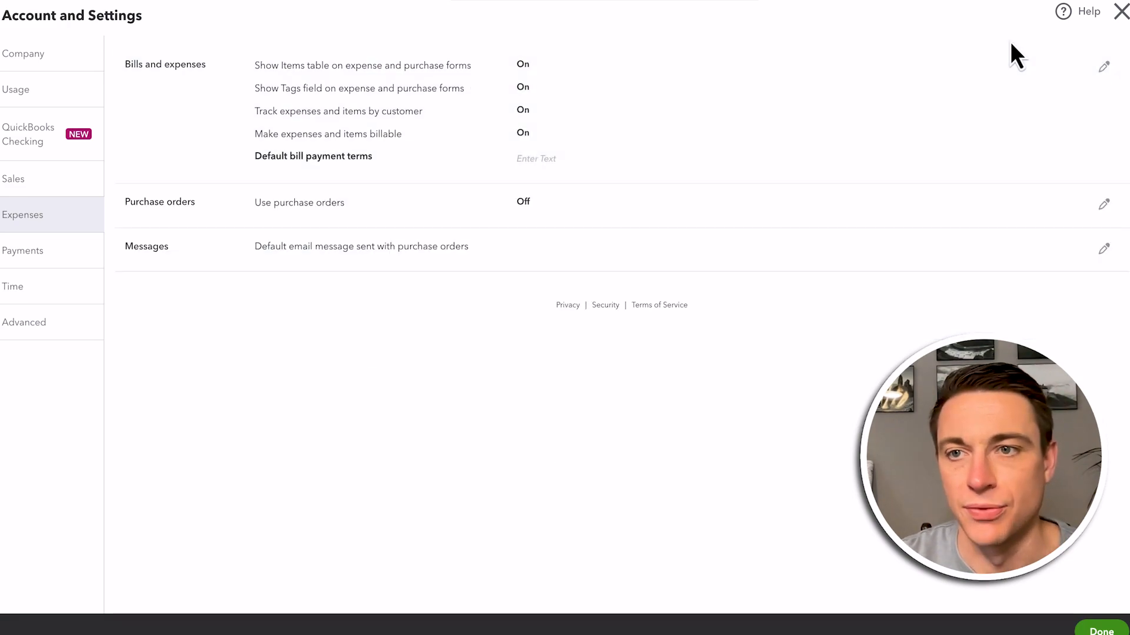
click(1120, 12)
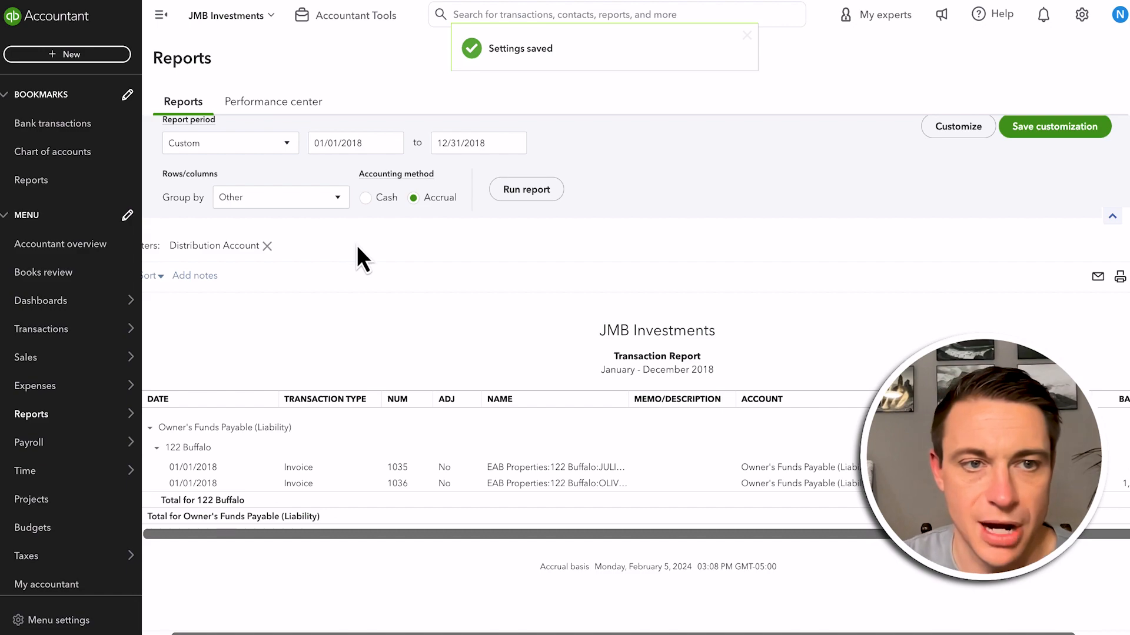
Start a new expense with Lowes as payee and delete the prefilled line from the item details
click(104, 59)
click(177, 147)
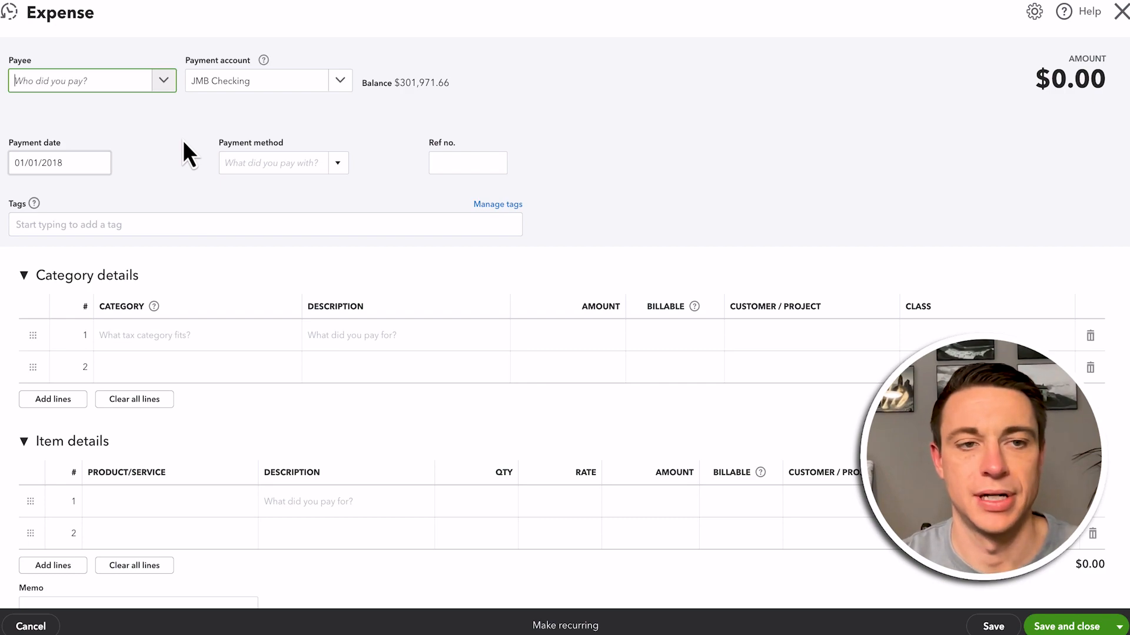
text(lowe)
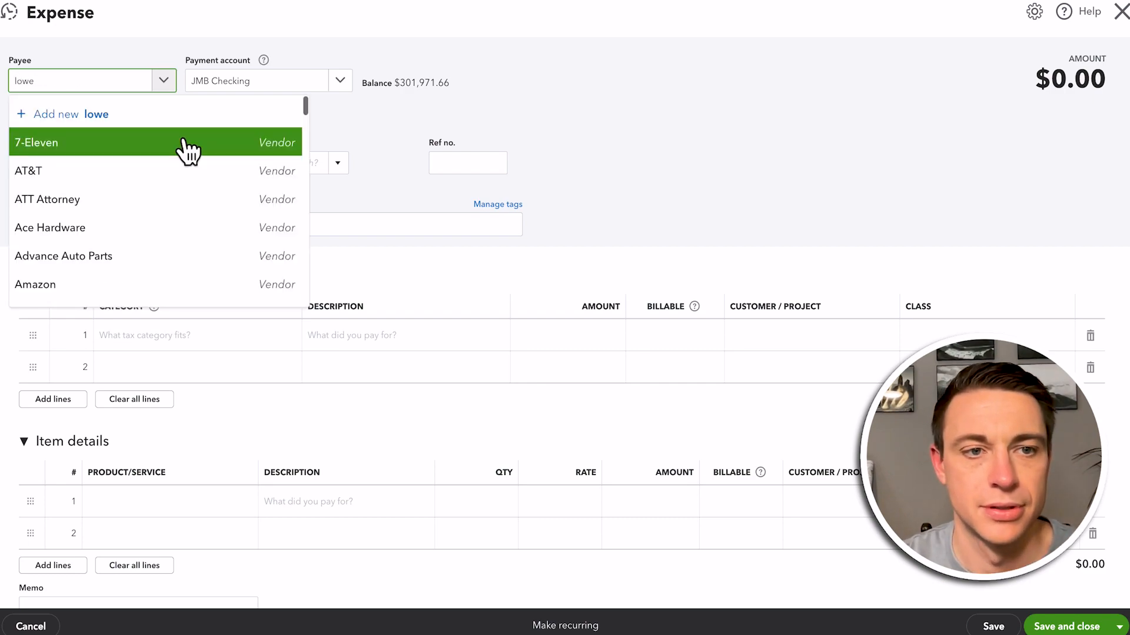
text(s)
click(146, 145)
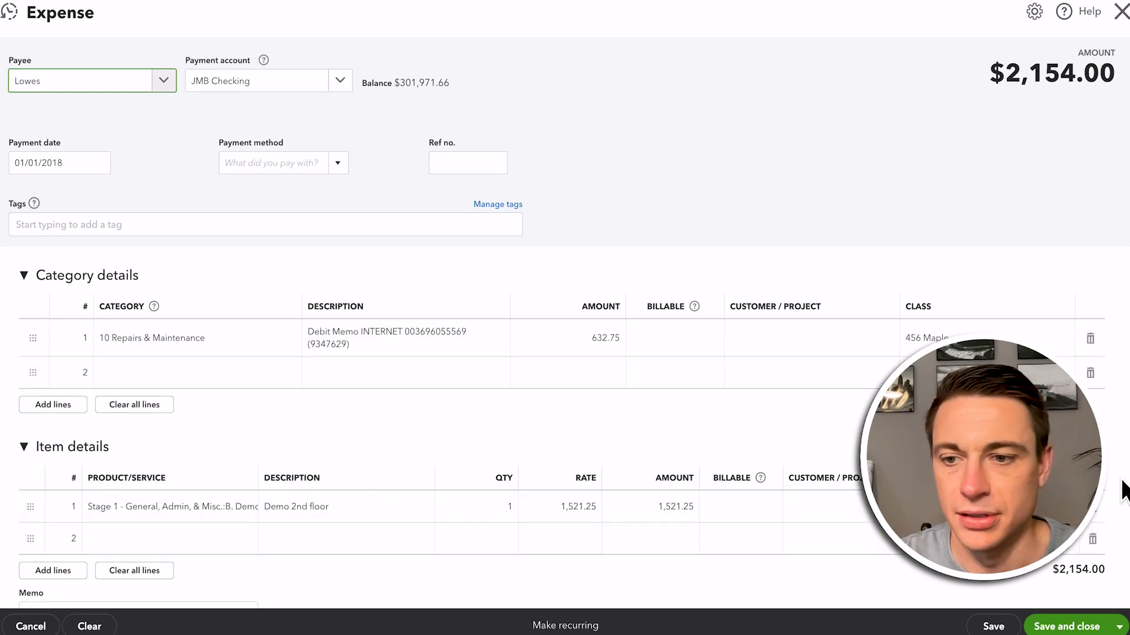
click(1092, 508)
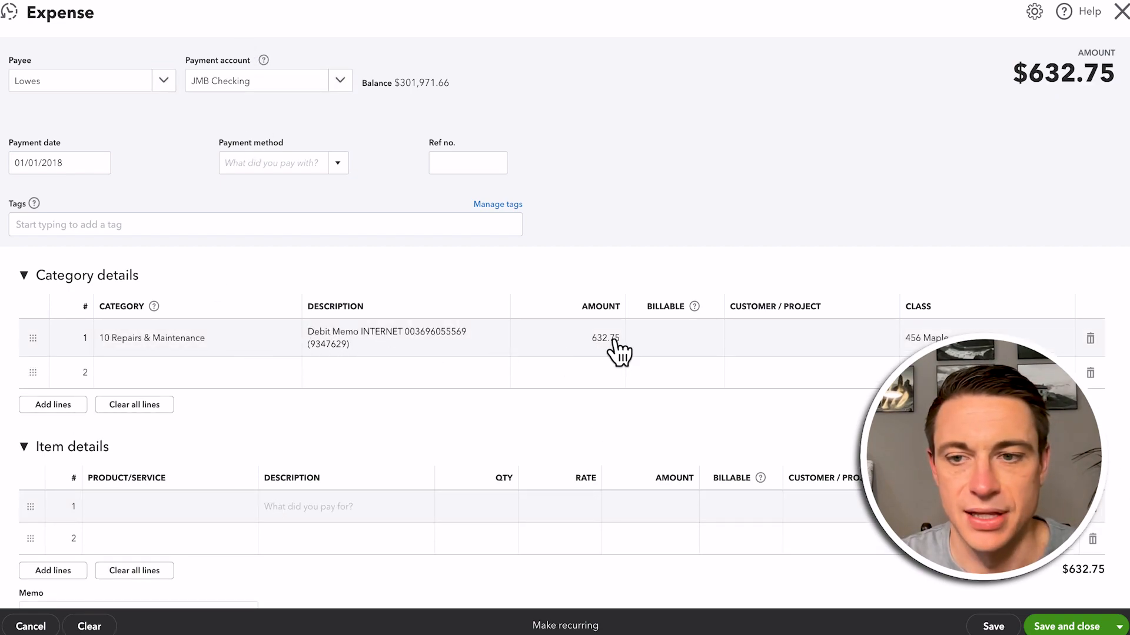
click(977, 332)
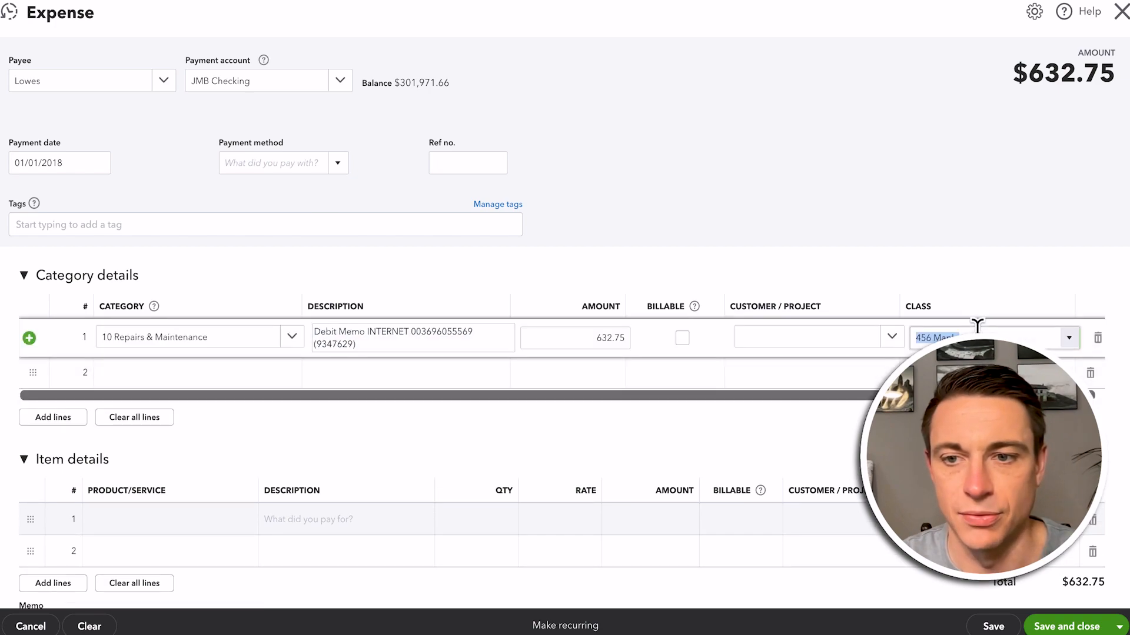
click(994, 388)
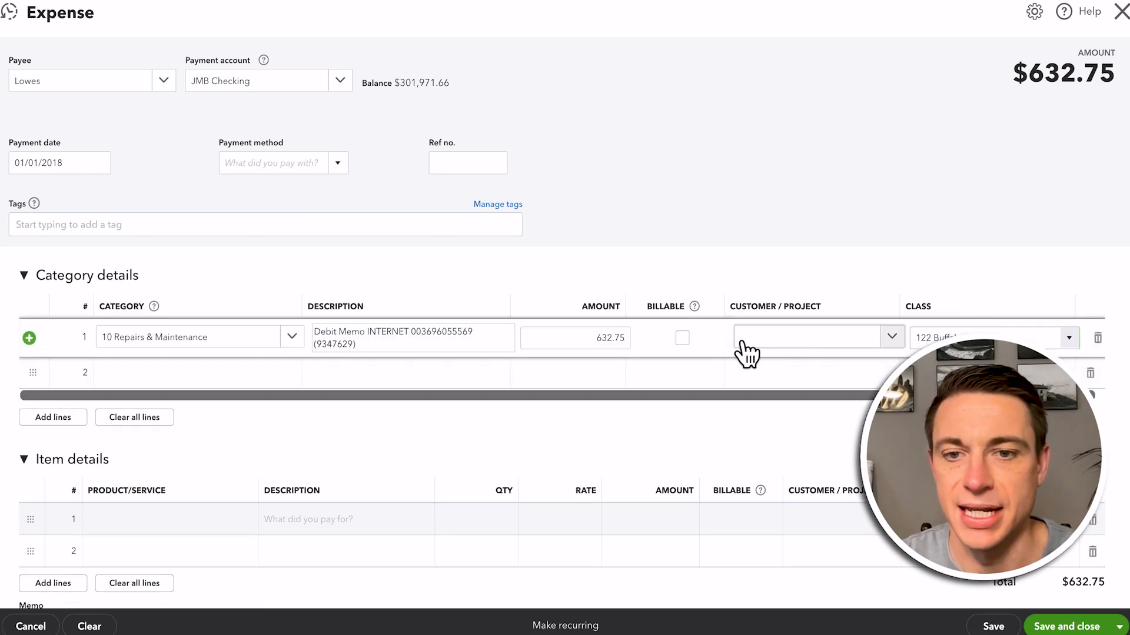
click(682, 337)
click(808, 341)
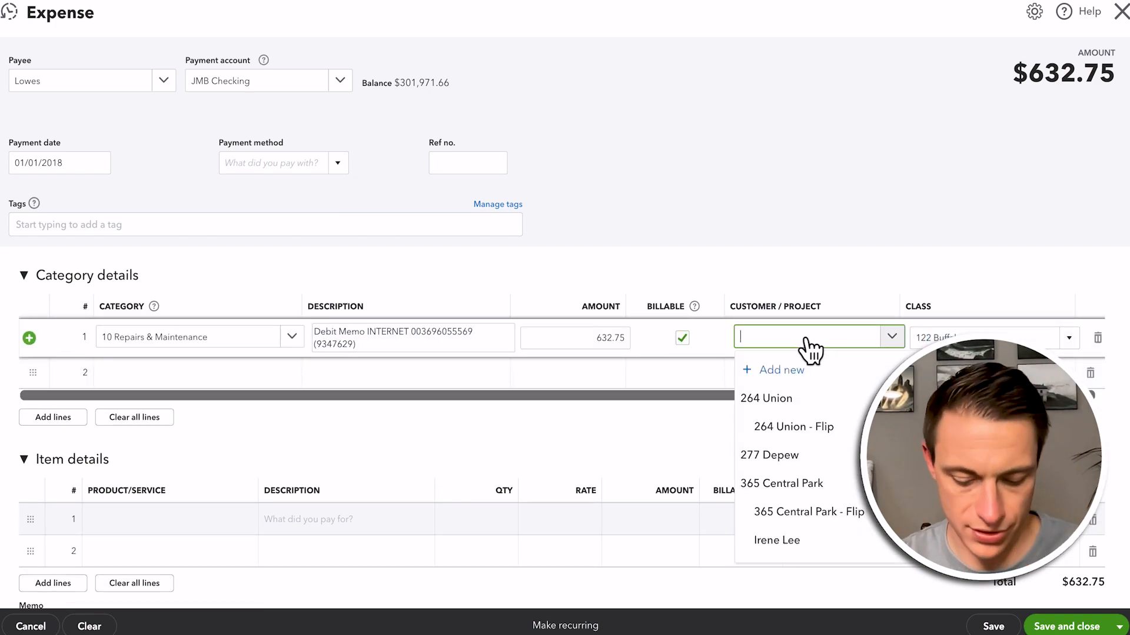
text(juliet)
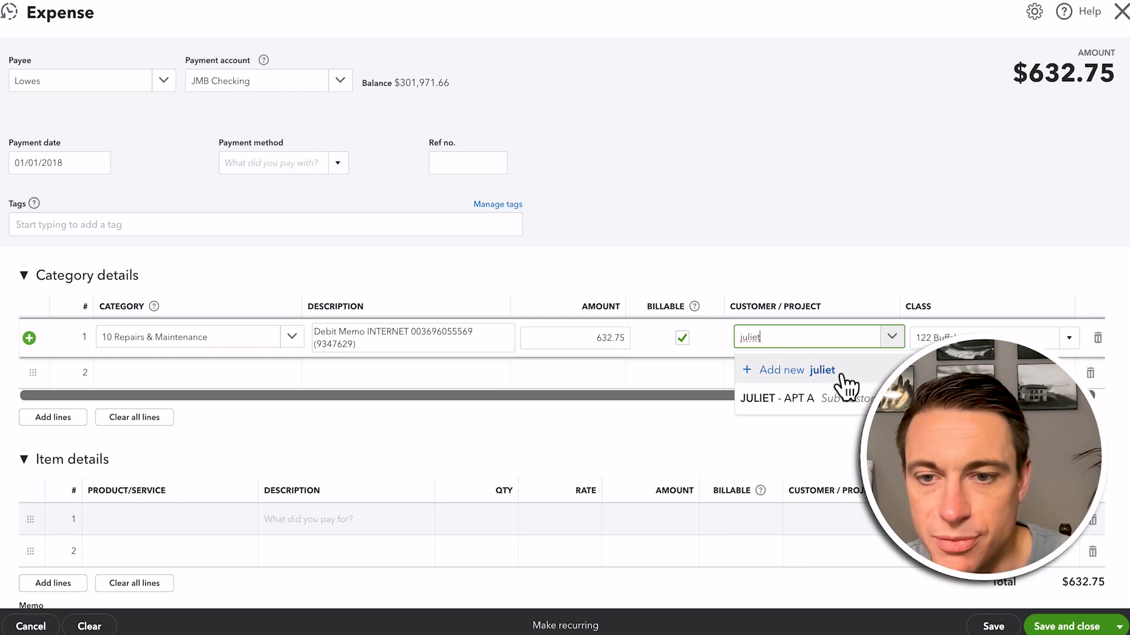
click(835, 396)
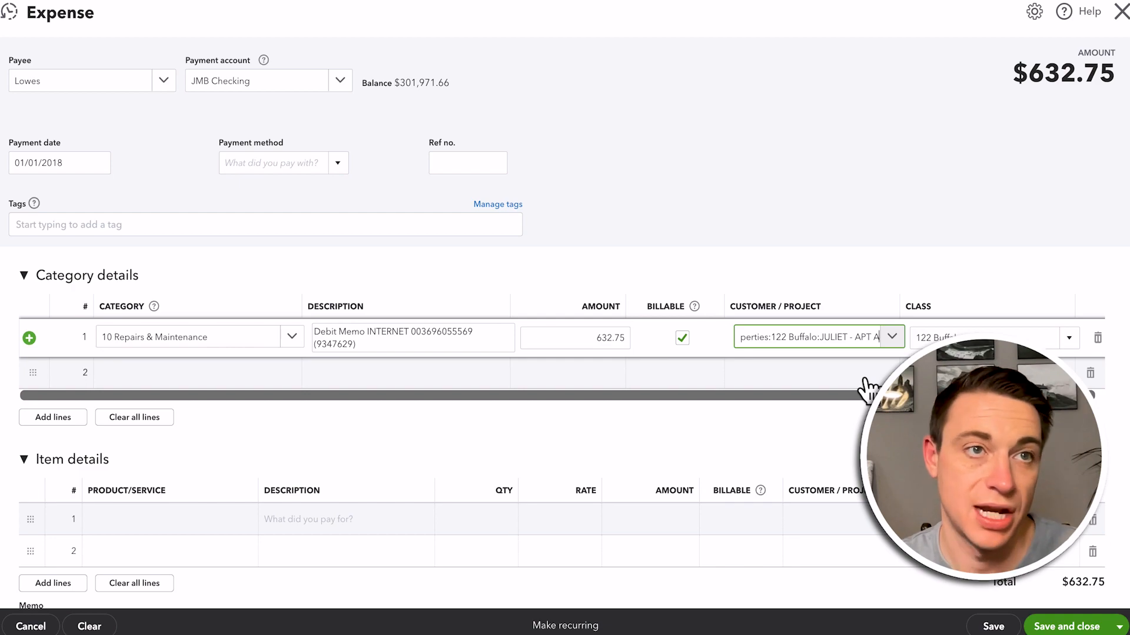
click(831, 348)
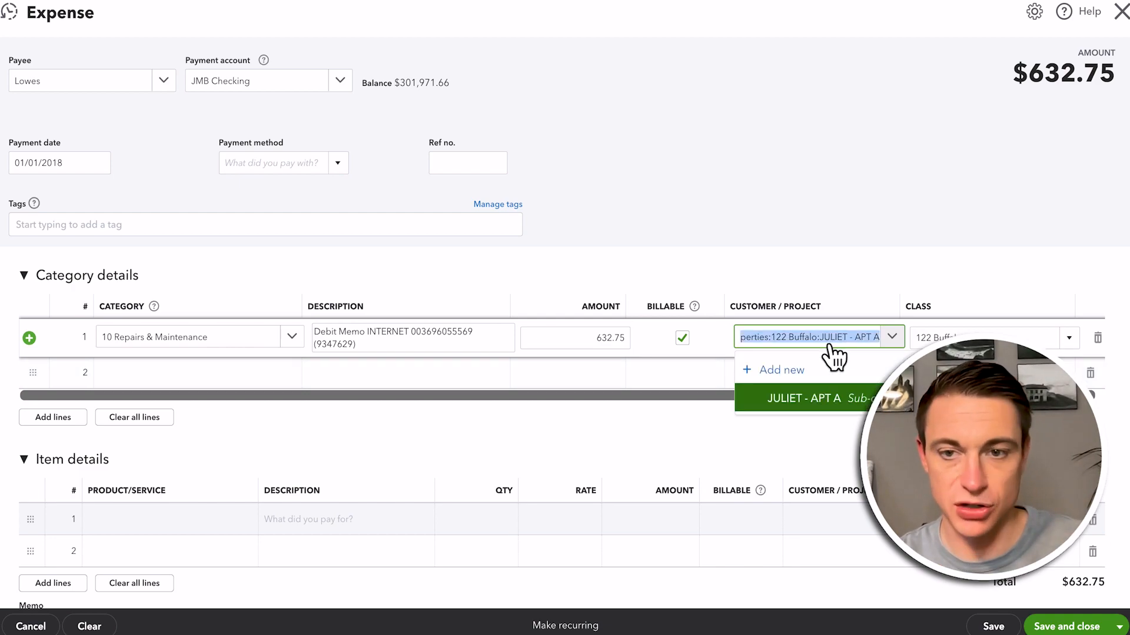
click(892, 344)
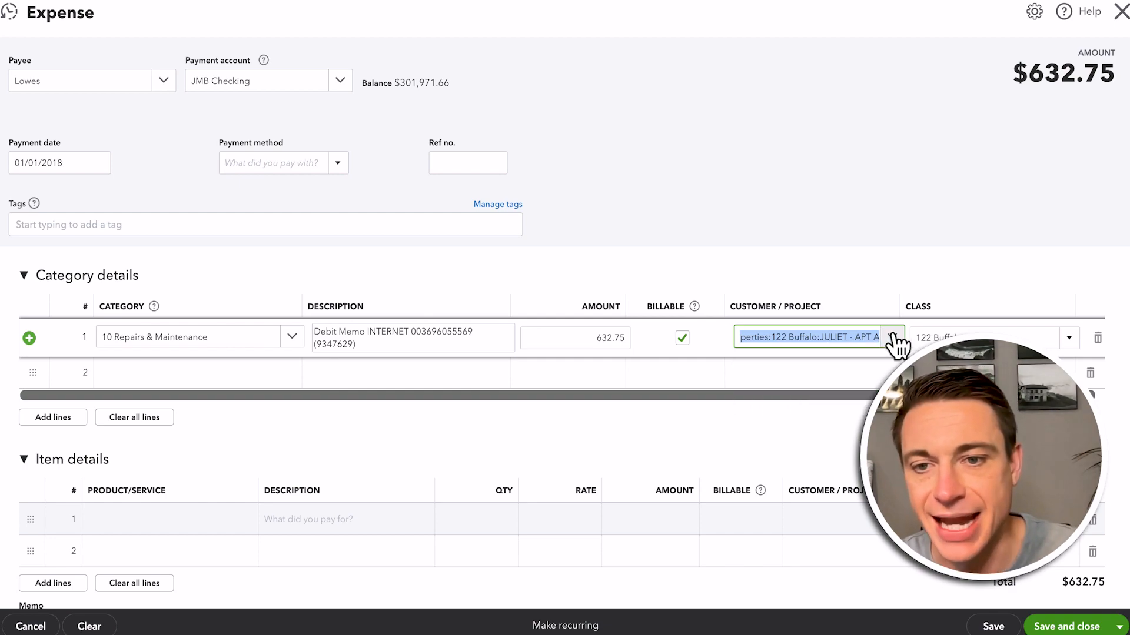
click(892, 345)
text(122)
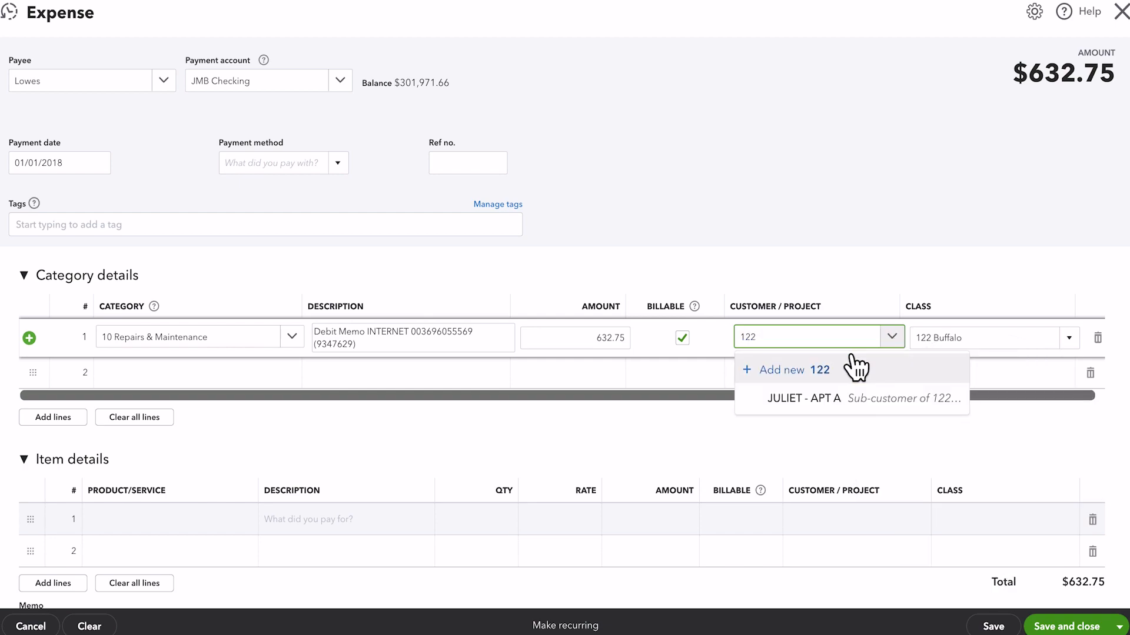
click(835, 398)
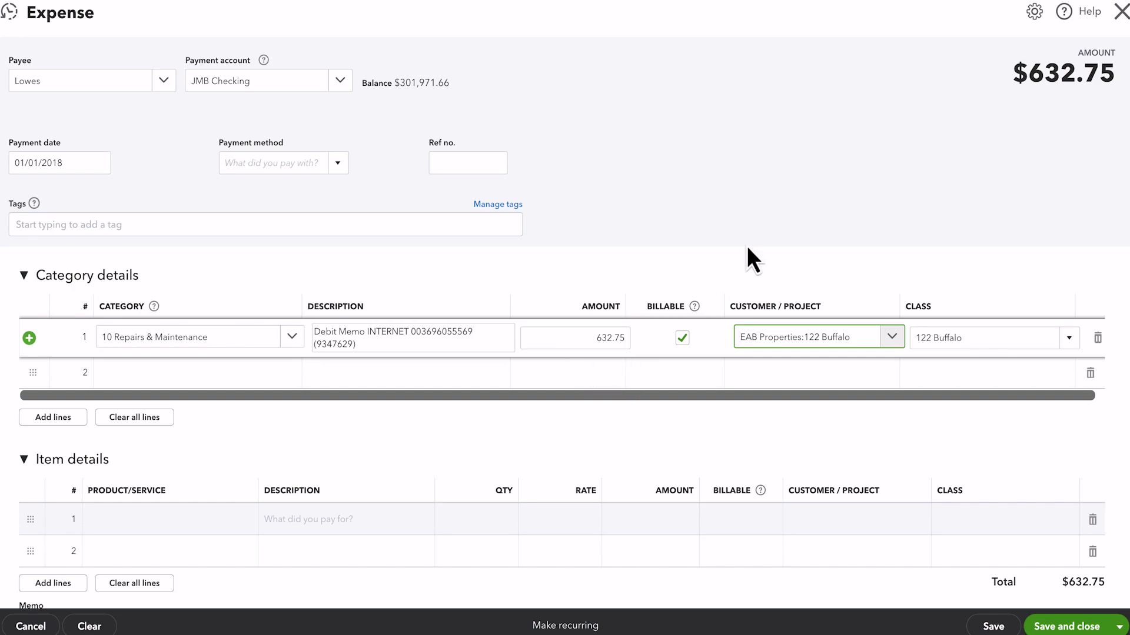
click(1120, 13)
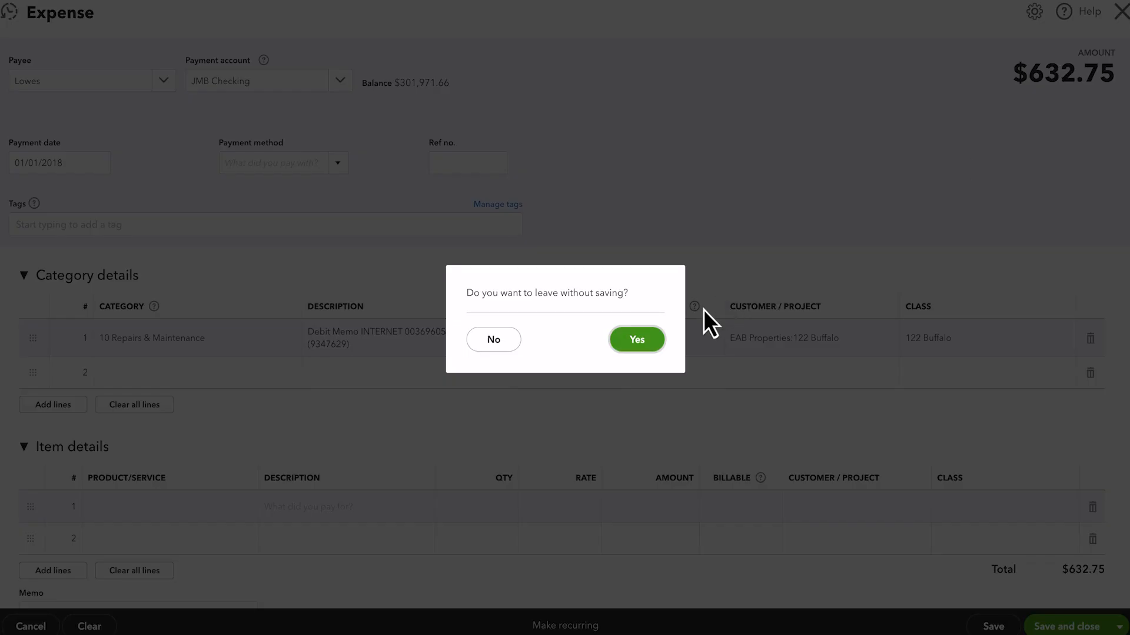
click(637, 340)
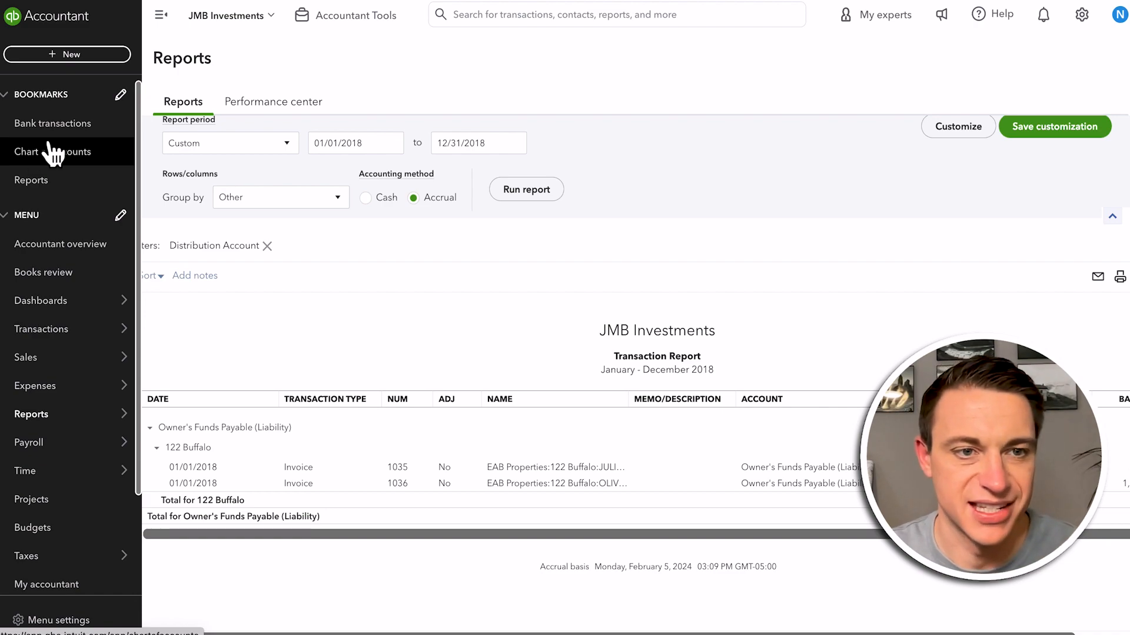
Open the $565.03 Checking Ach Withdrawal awaiting review in the JMB Checking bank transactions
click(31, 130)
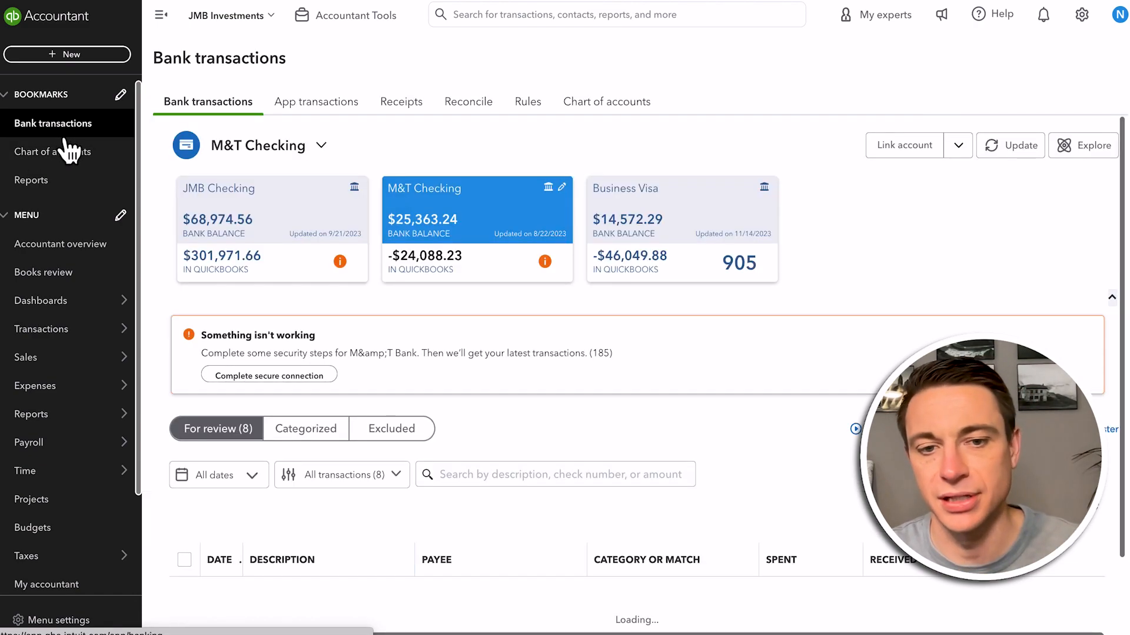
scroll(575, 412, down, 5)
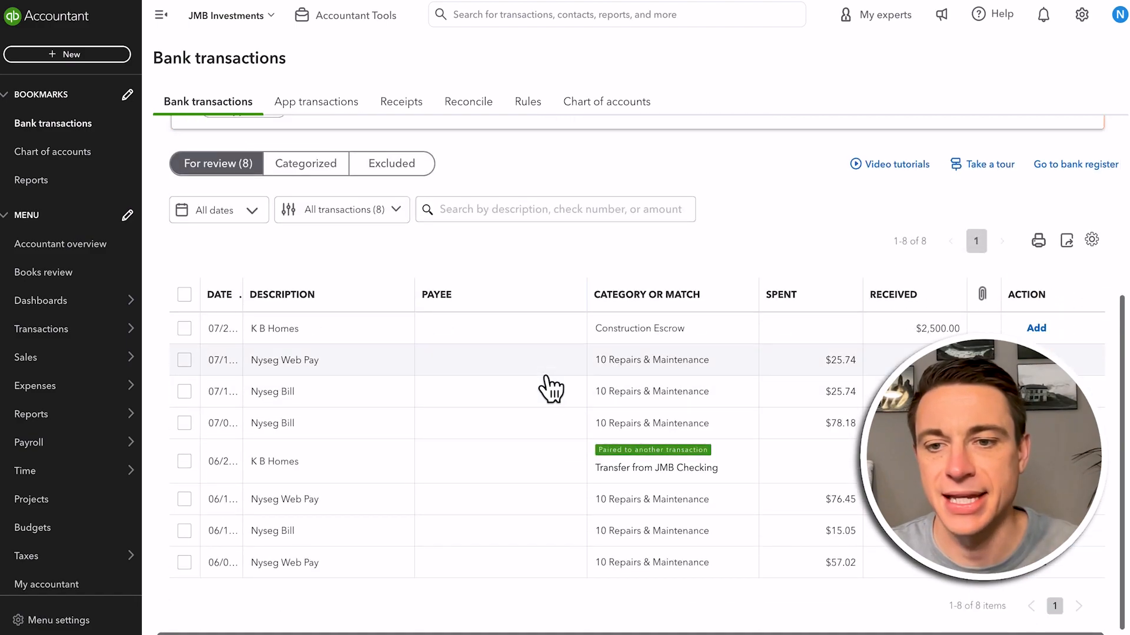
scroll(553, 388, up, 5)
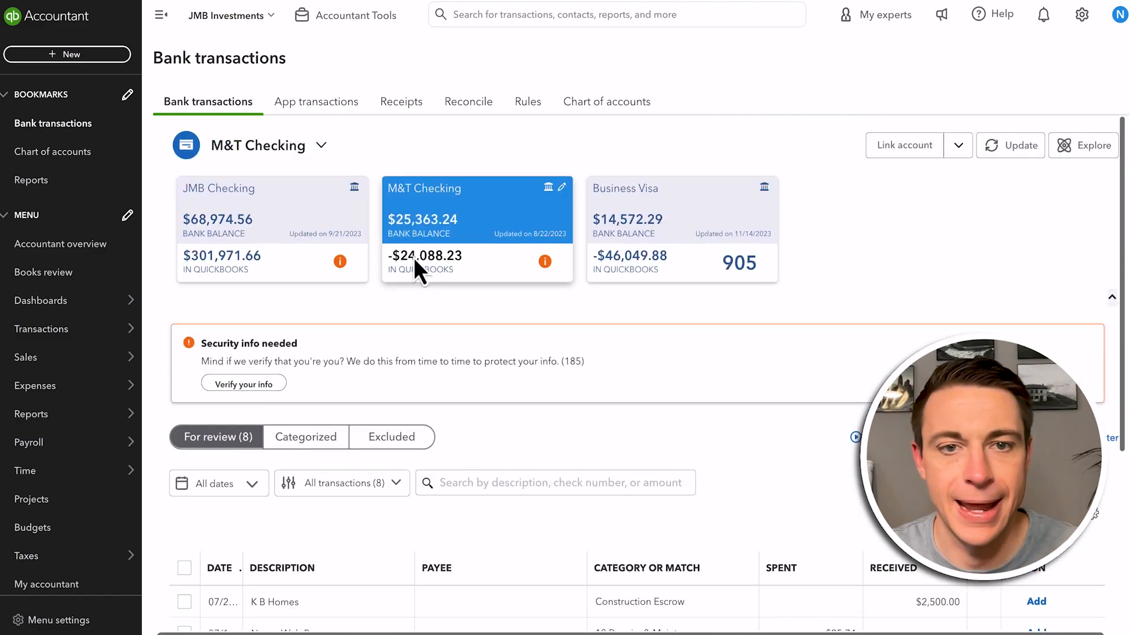
click(306, 219)
scroll(695, 433, down, 10)
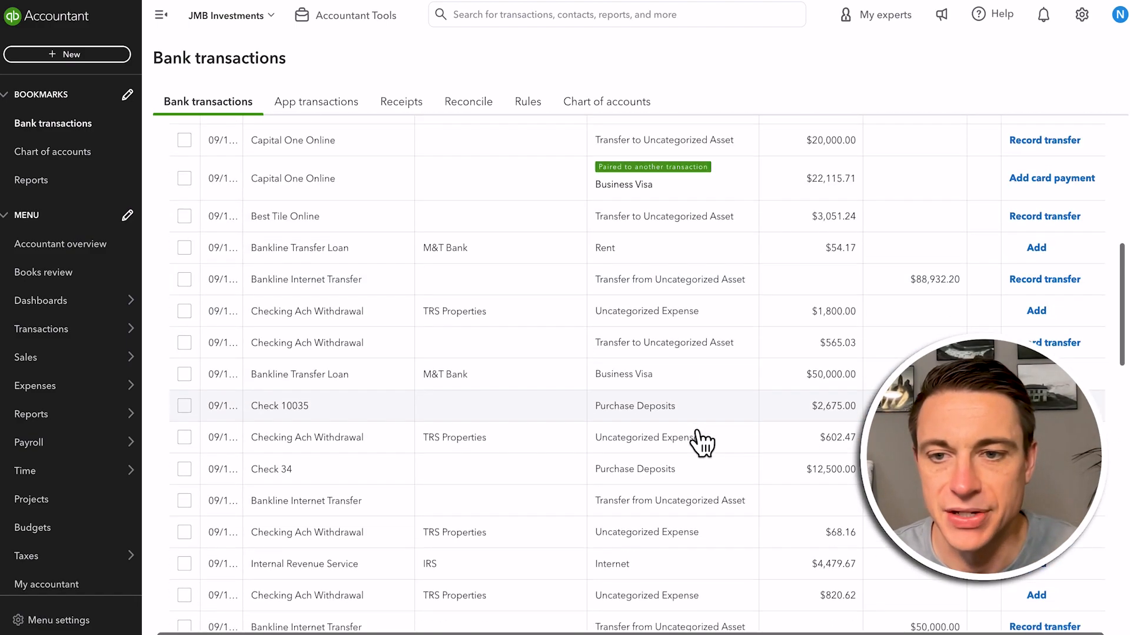
scroll(794, 353, up, 3)
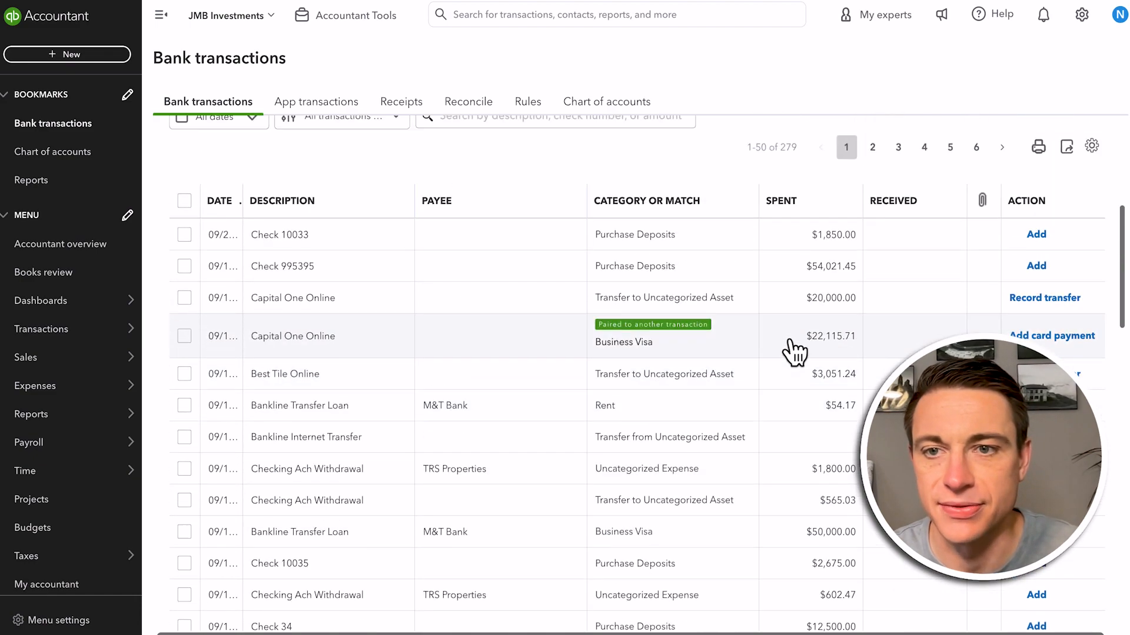
scroll(793, 352, down, 2)
click(721, 376)
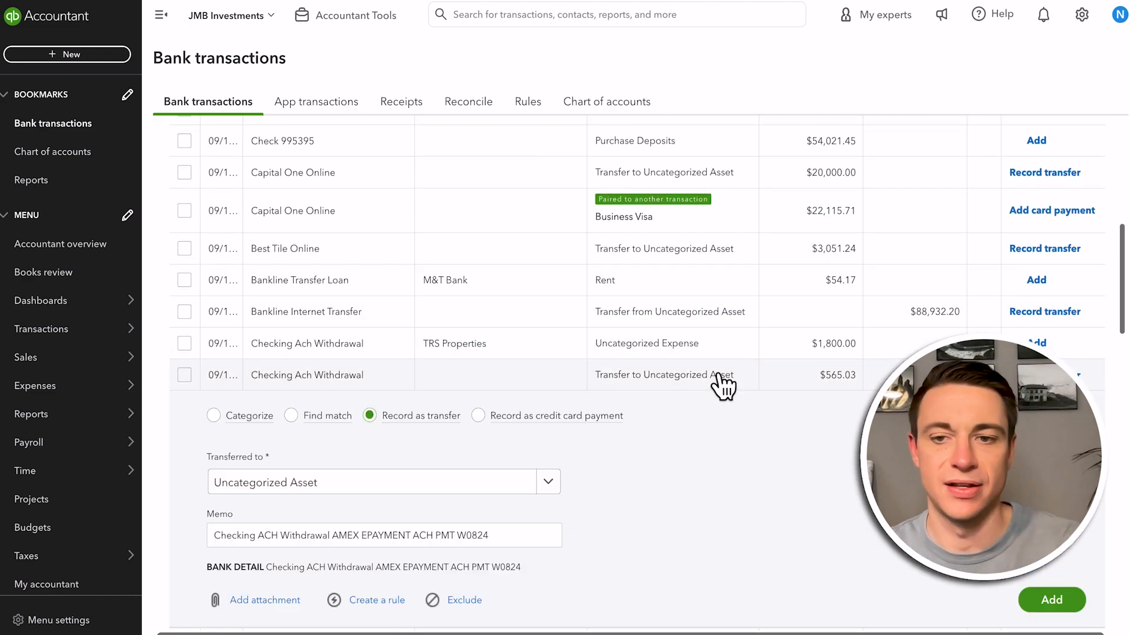
scroll(672, 437, down, 2)
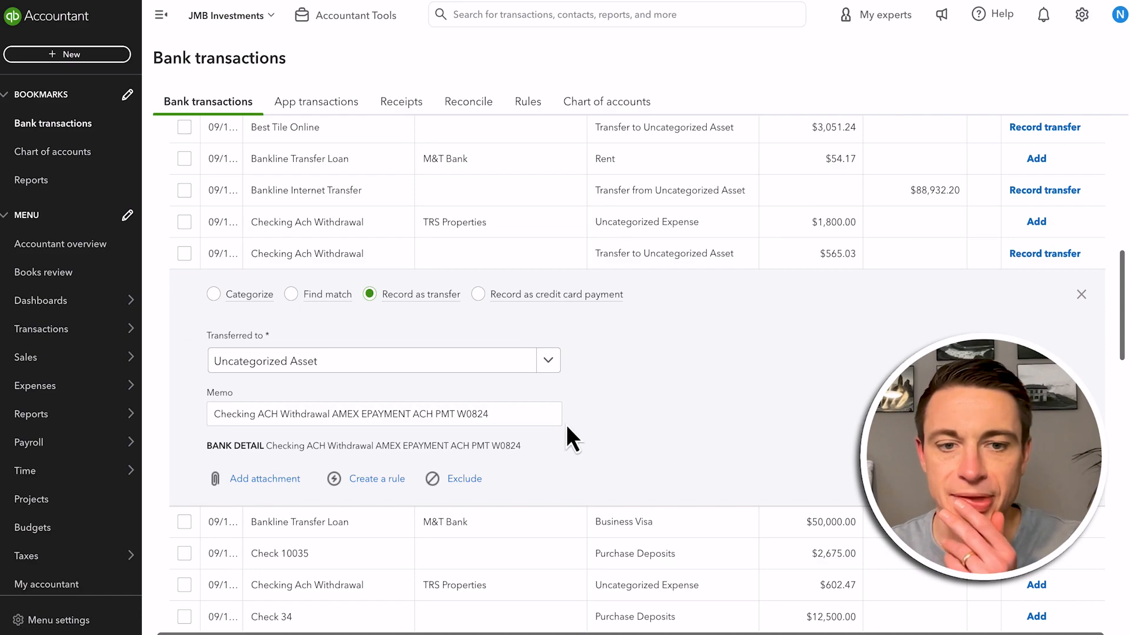
Switch the withdrawal from transfer to Categorize, set the vendor to M&T Bank, and start splitting the transaction
click(214, 295)
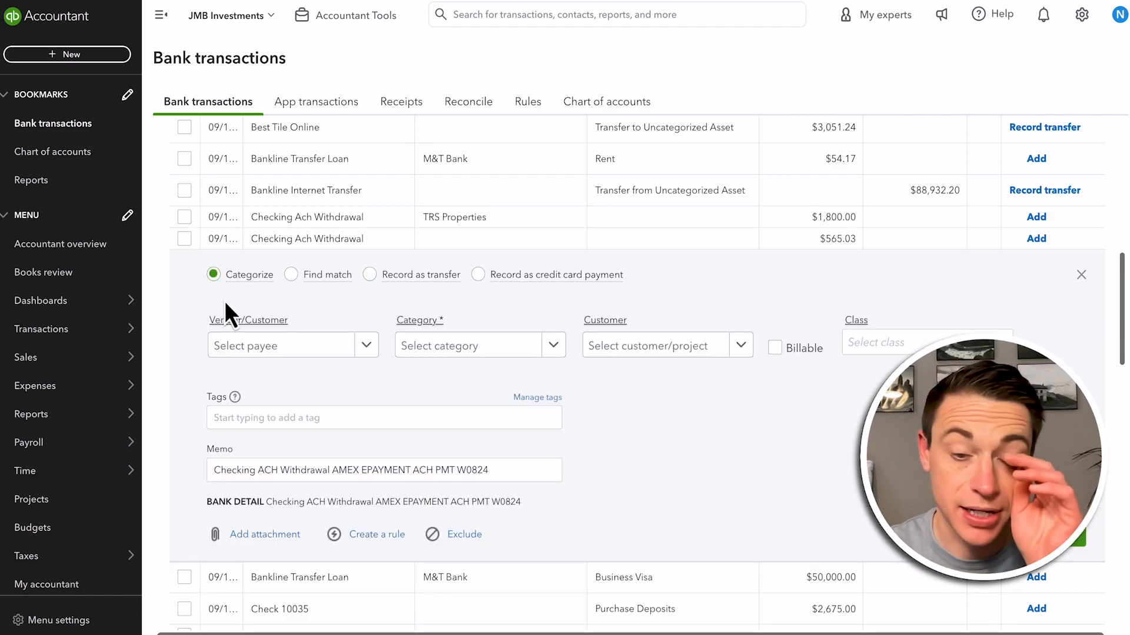
click(288, 352)
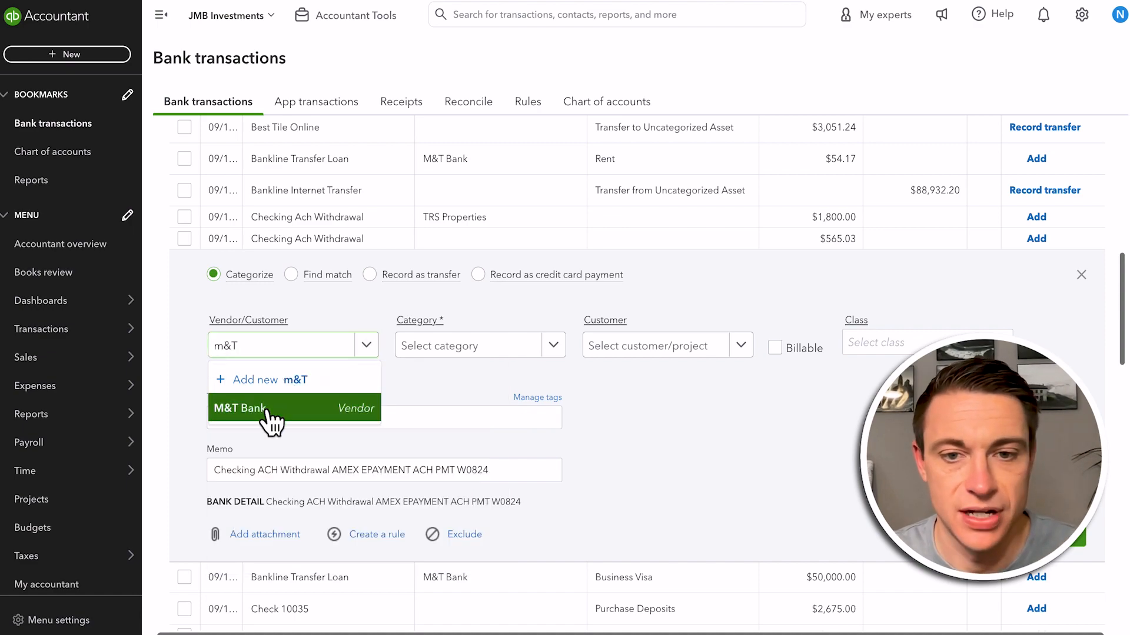
click(265, 412)
click(504, 369)
click(1011, 535)
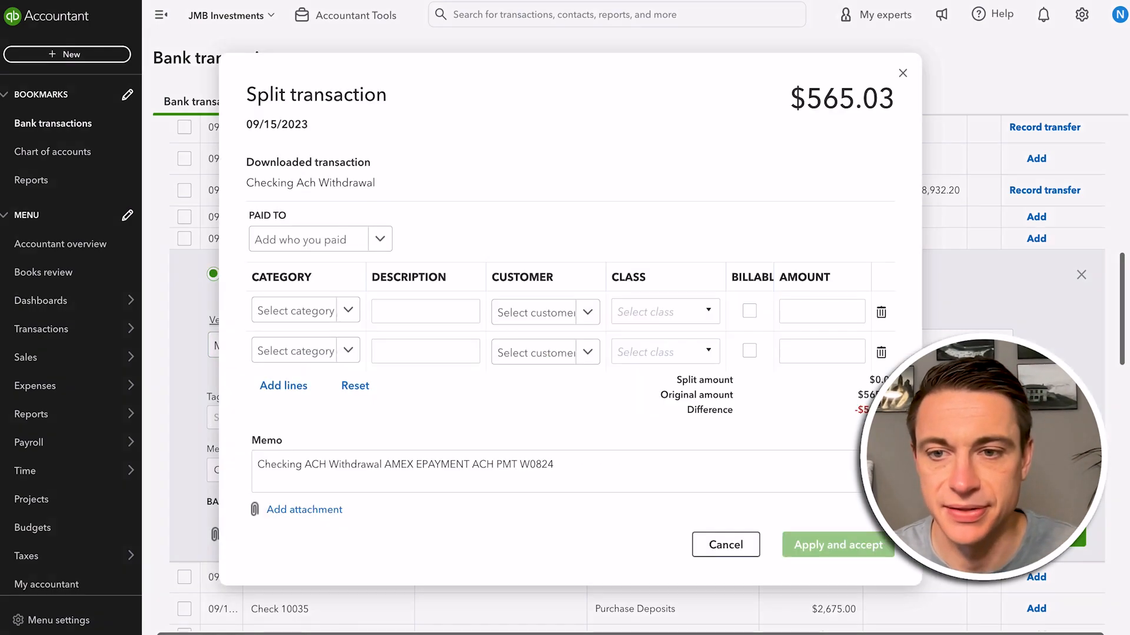
click(346, 312)
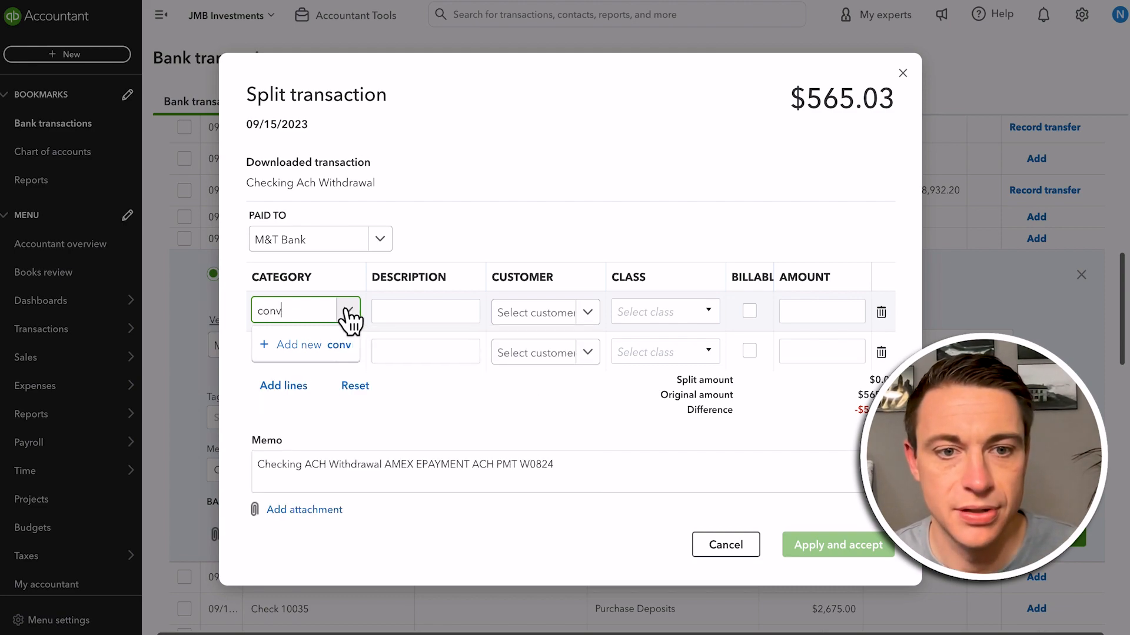
click(671, 312)
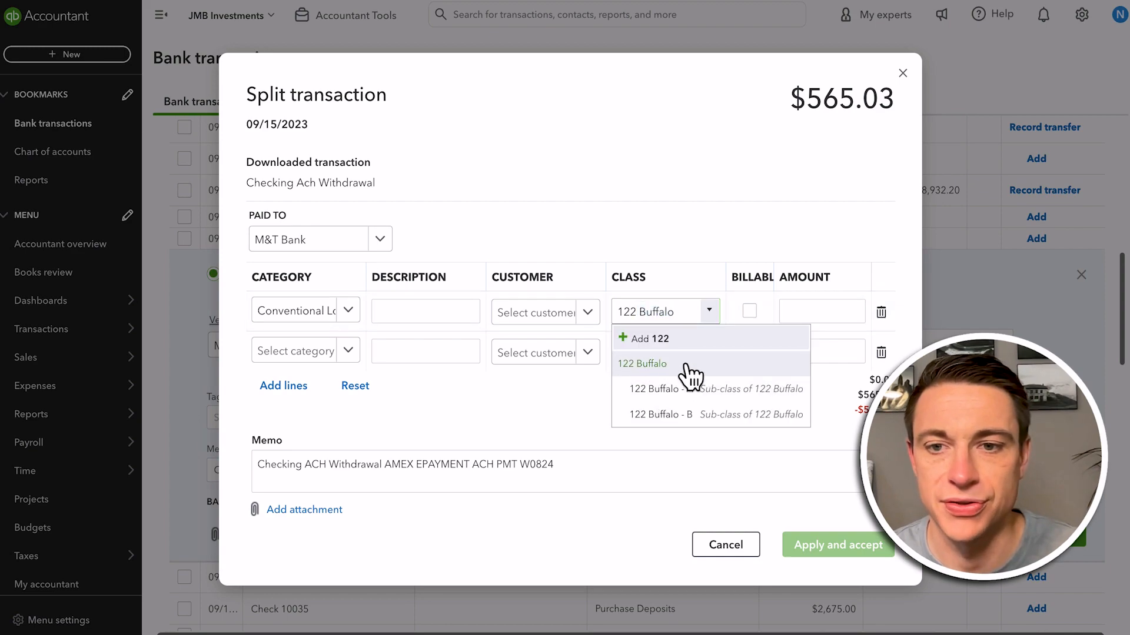
click(802, 310)
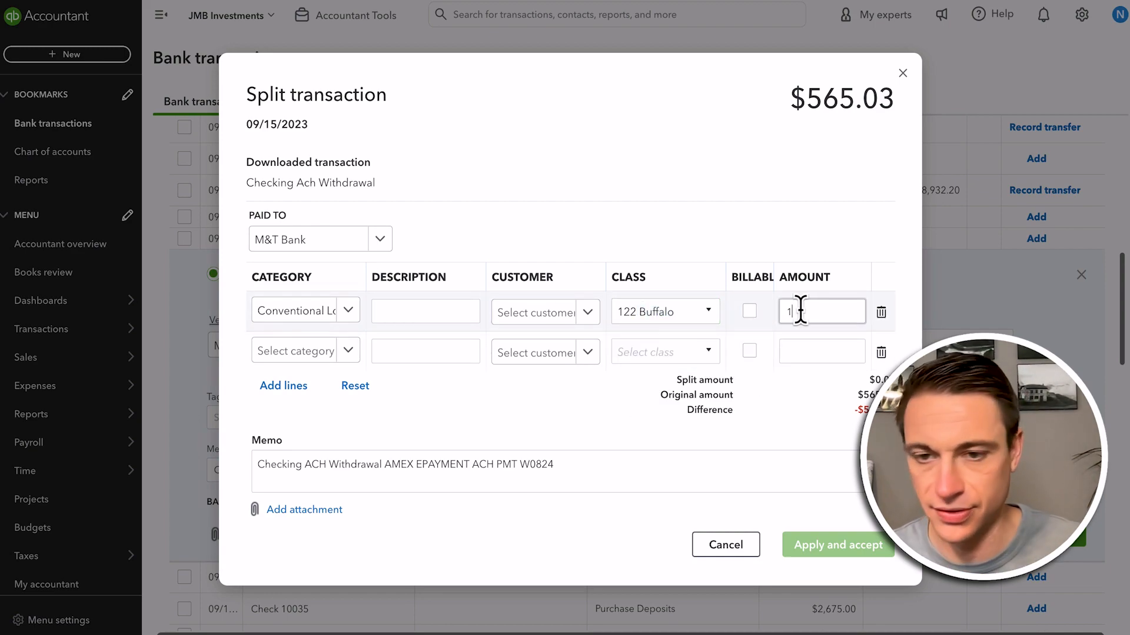
key(Tab)
key(Tab)
key(shift+Tab)
text(inter)
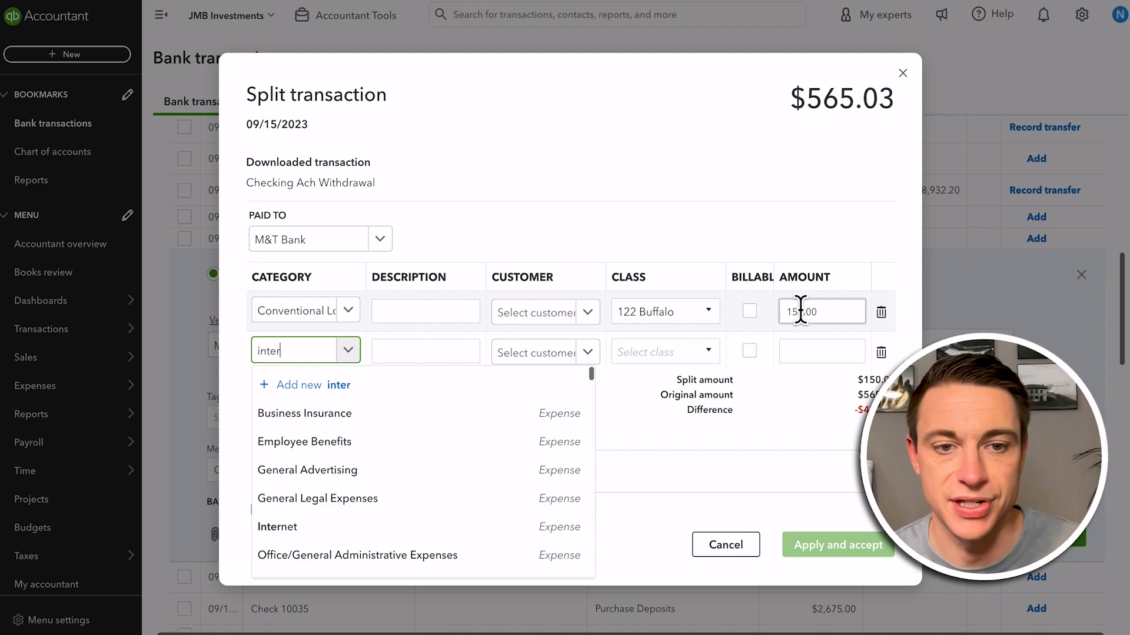
text(est)
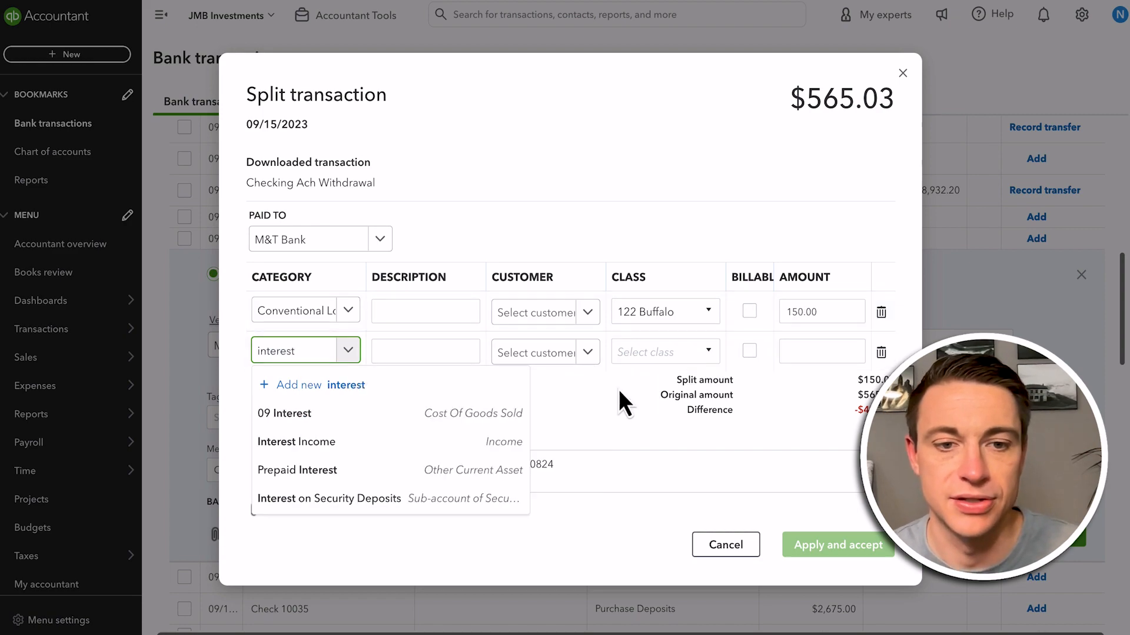
click(375, 414)
click(644, 352)
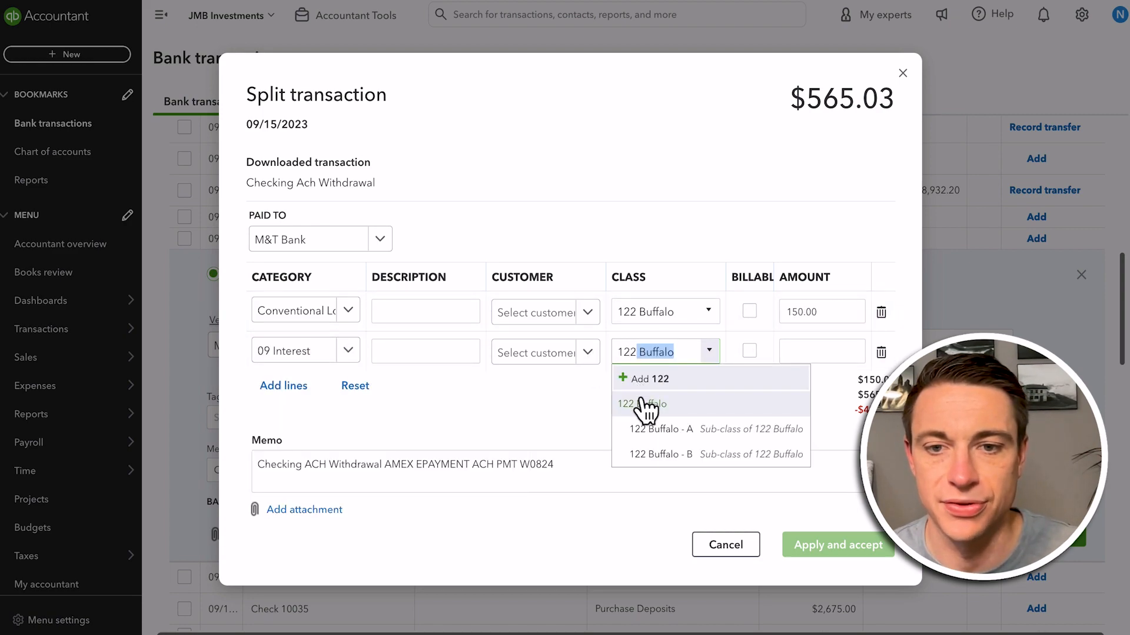
click(645, 406)
click(582, 312)
text(122)
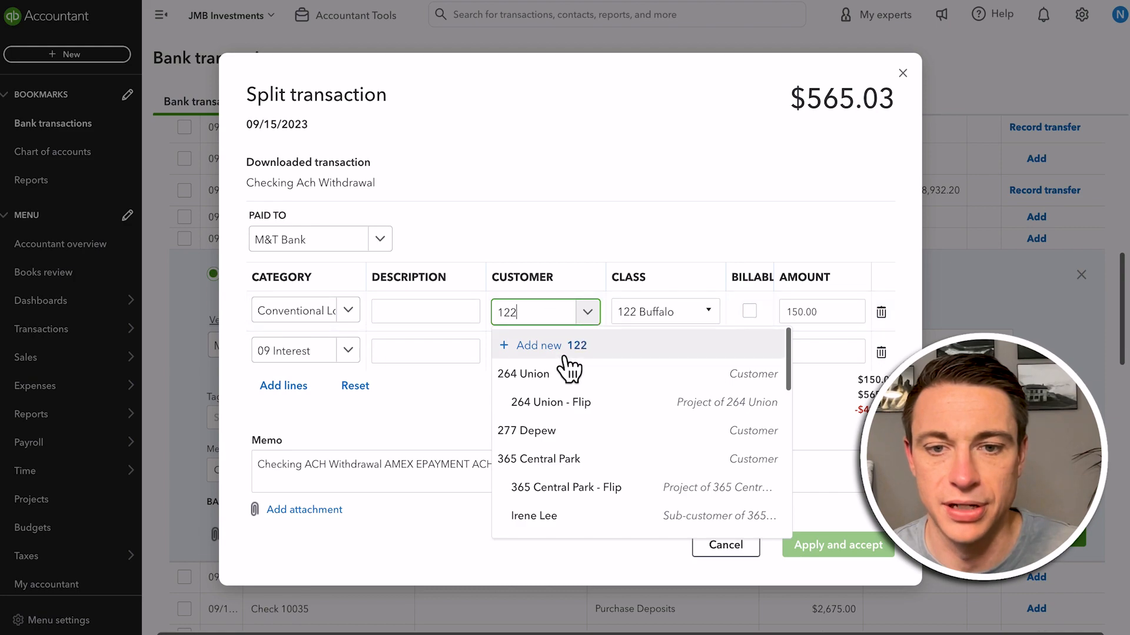
click(554, 378)
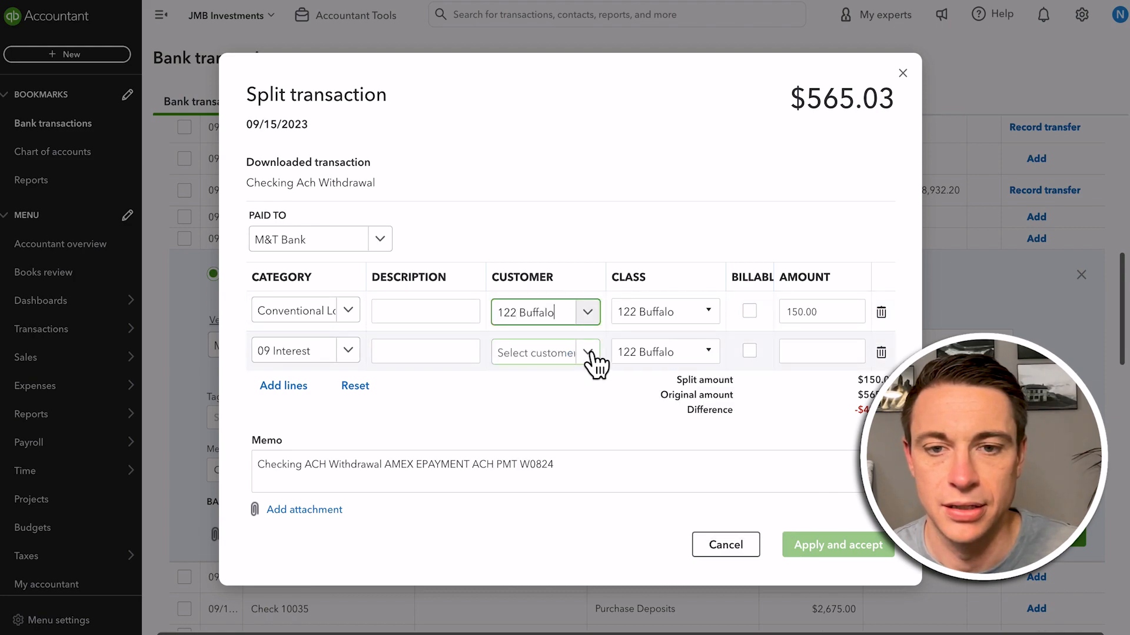
click(586, 355)
text(122)
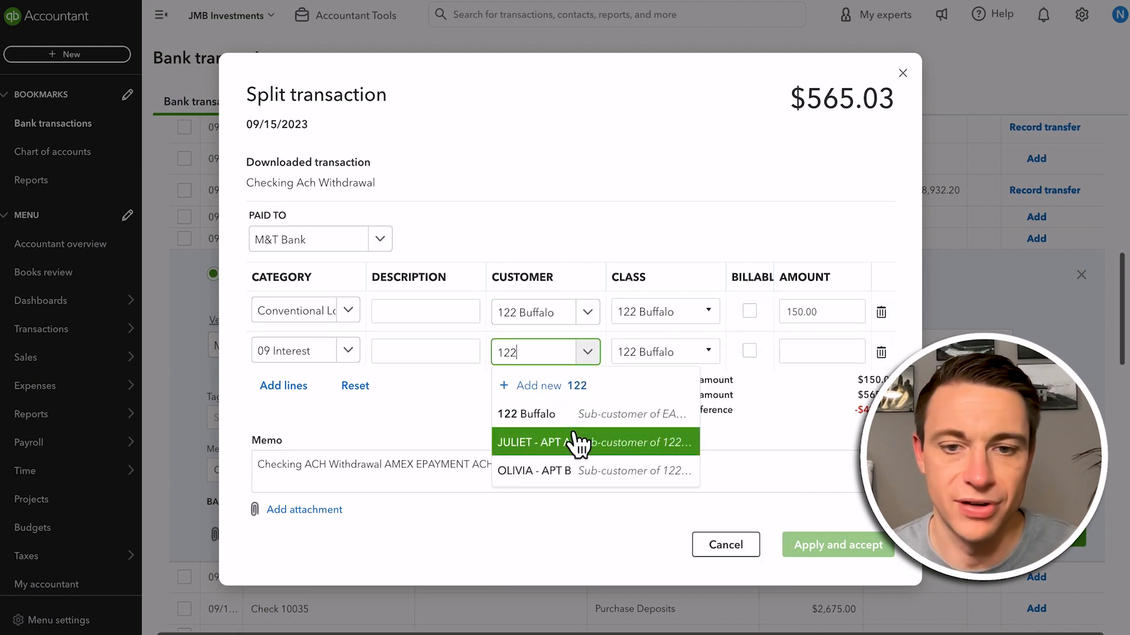
click(576, 423)
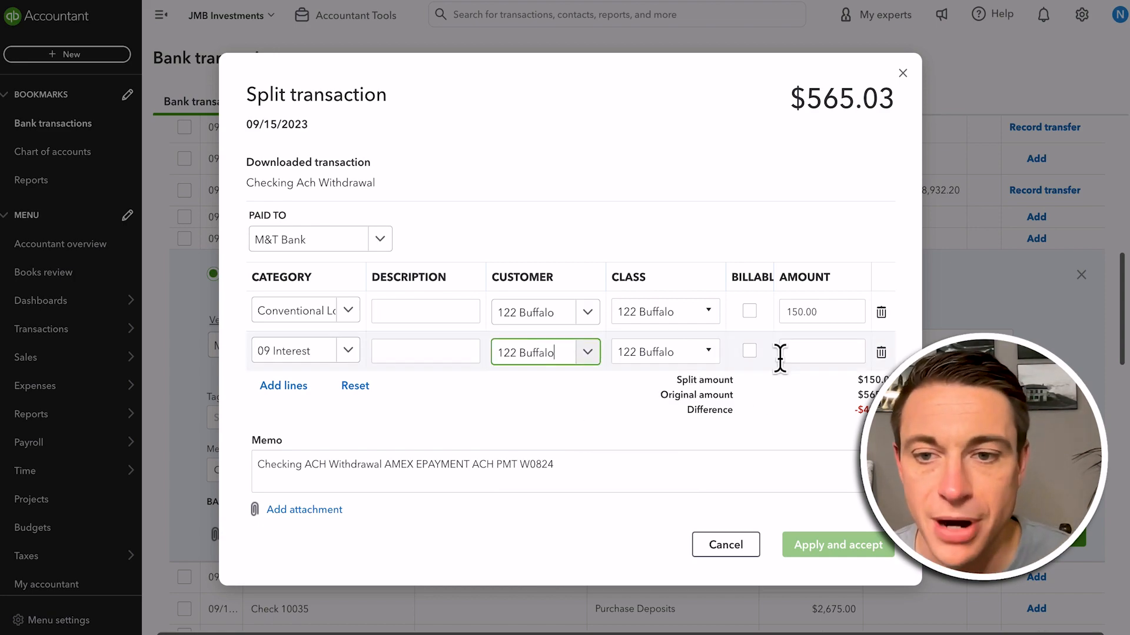
Set the 09 Interest line's amount to 415.03, then apply and accept the split transaction
click(798, 351)
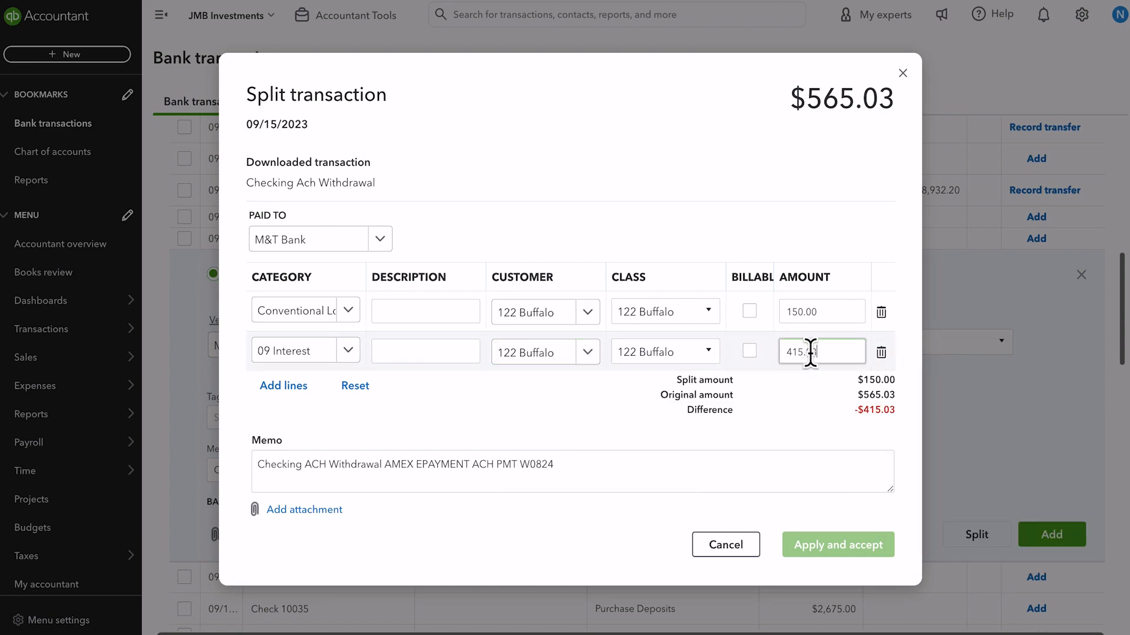
key(Tab)
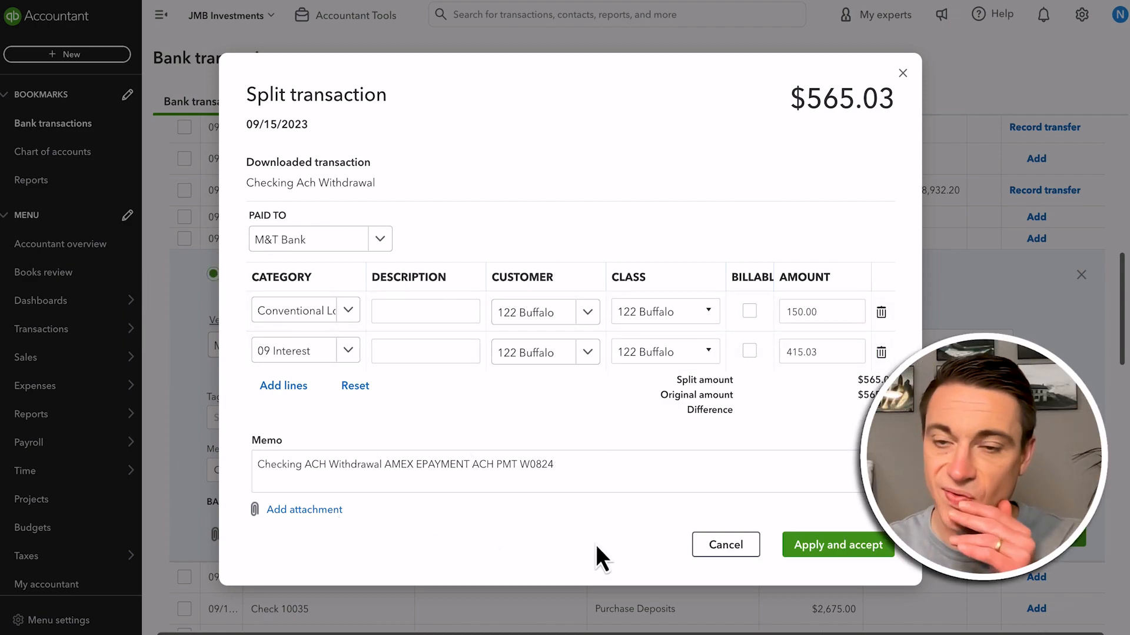
click(849, 558)
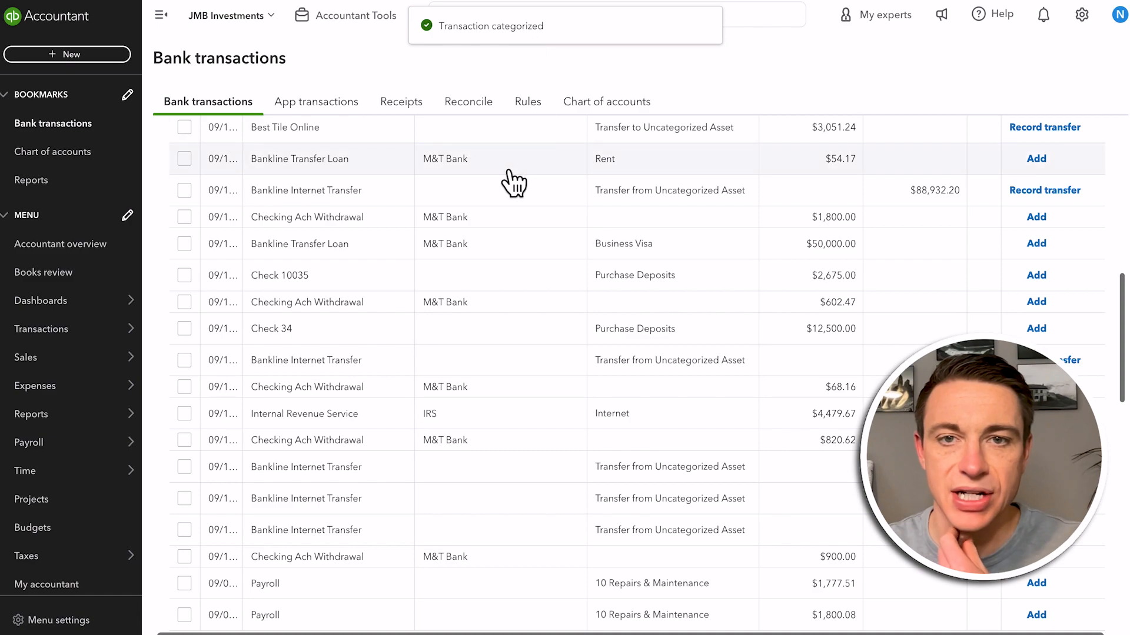
Open the newly recorded M&T Bank expense for $565.03 from the audit log
click(1082, 15)
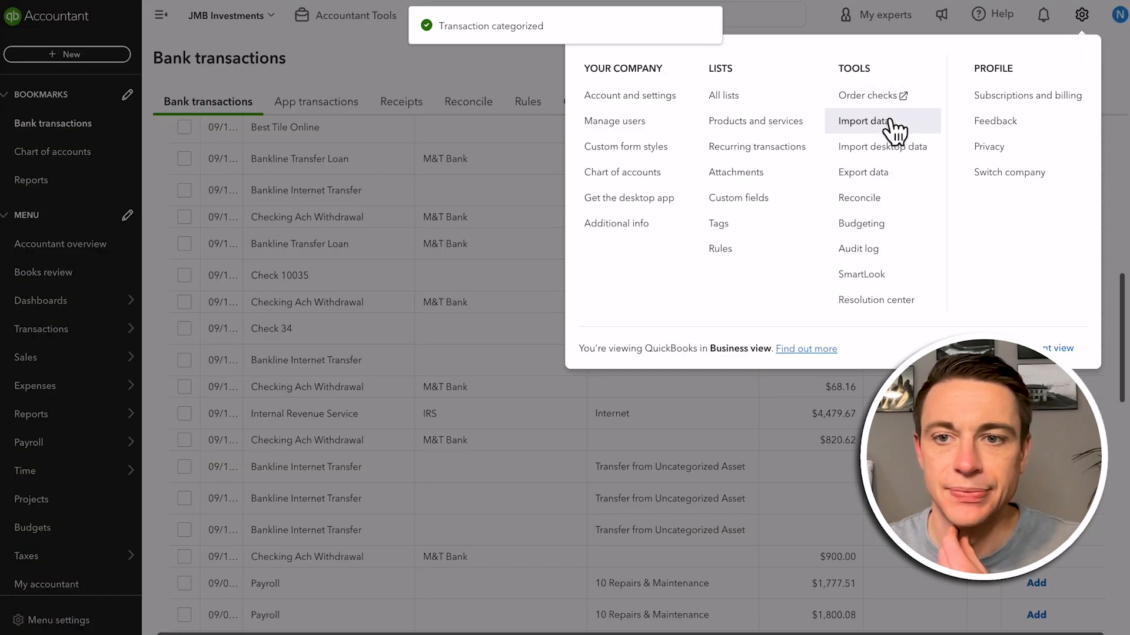
click(898, 256)
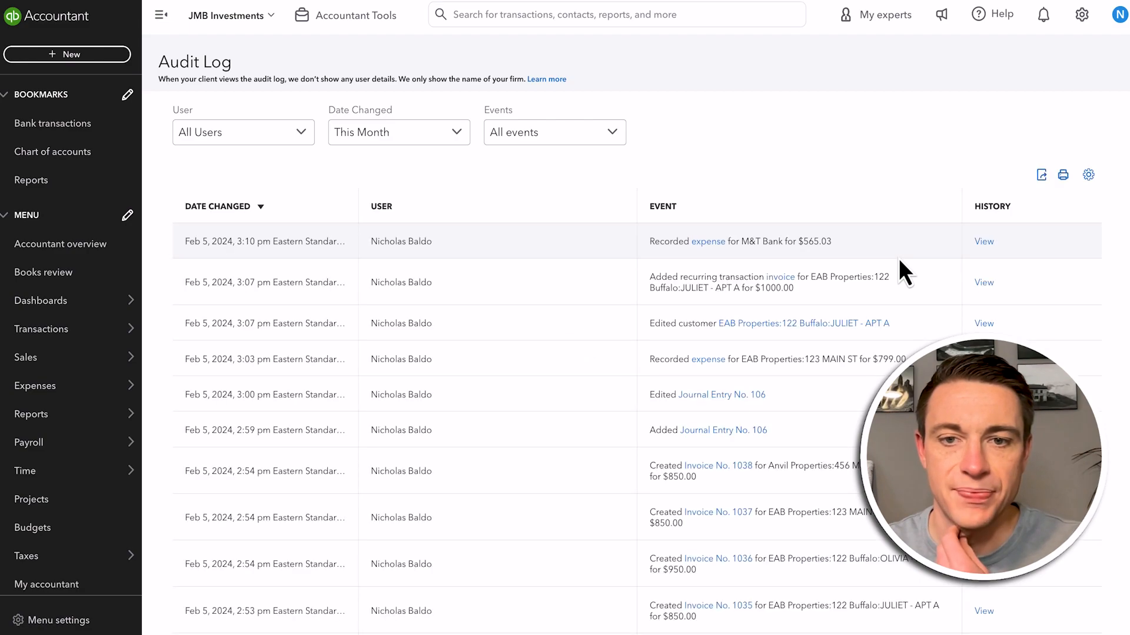
click(707, 240)
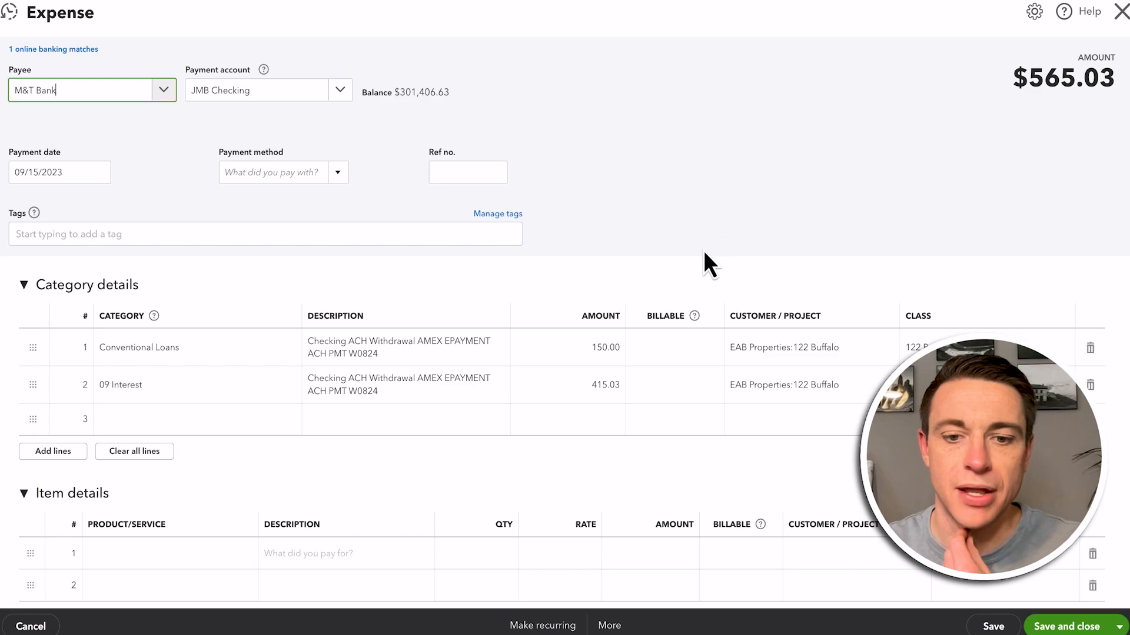
Make the M&T Bank expense recurring and set the scheduled template to be created 10 days in advance
click(556, 624)
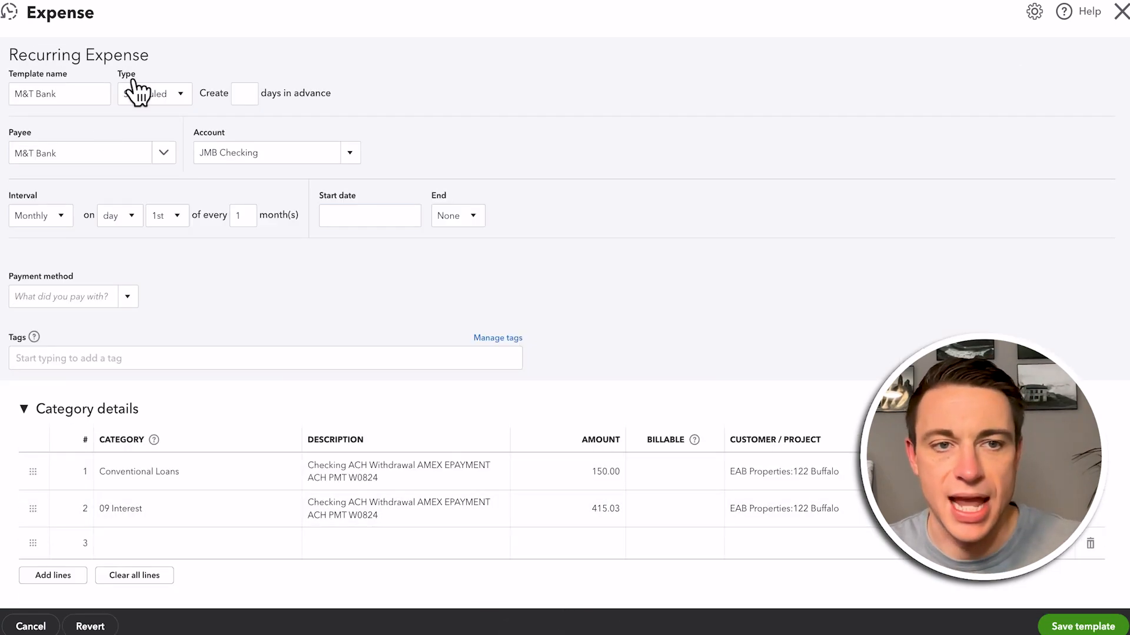
click(240, 92)
text(10)
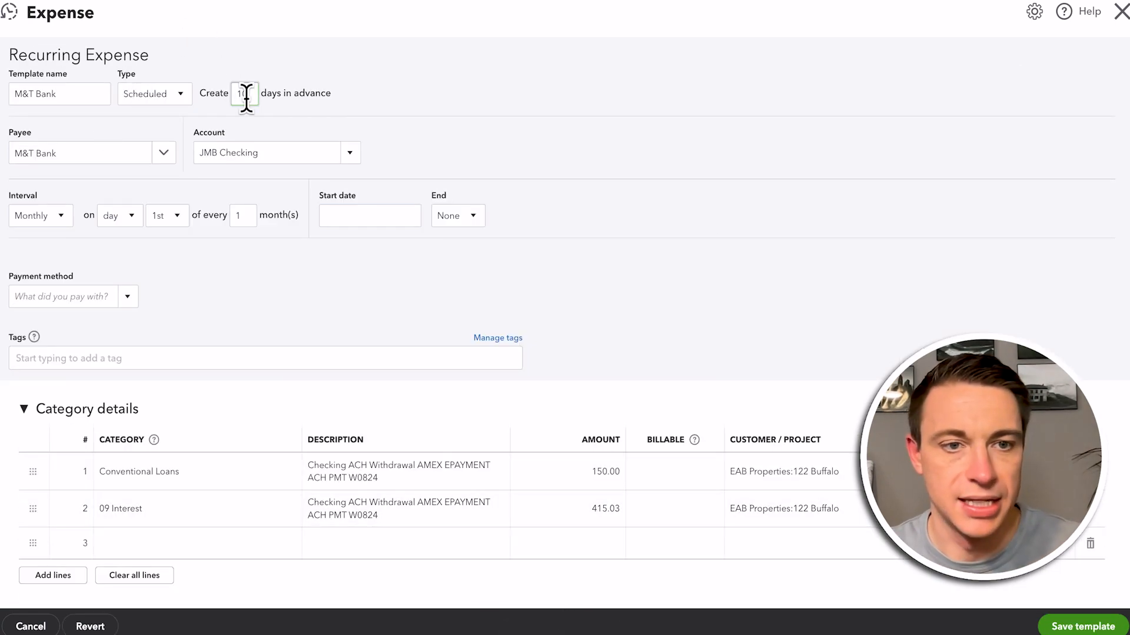
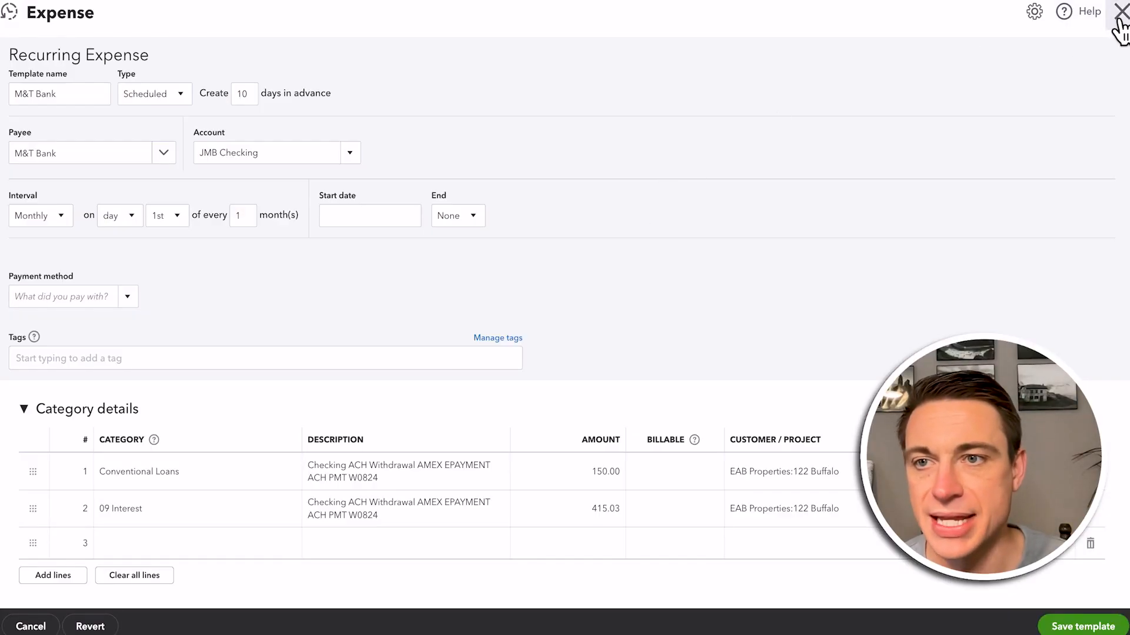
Close the recurring M&T Bank expense template and go to the bank transactions list
click(1120, 13)
click(638, 347)
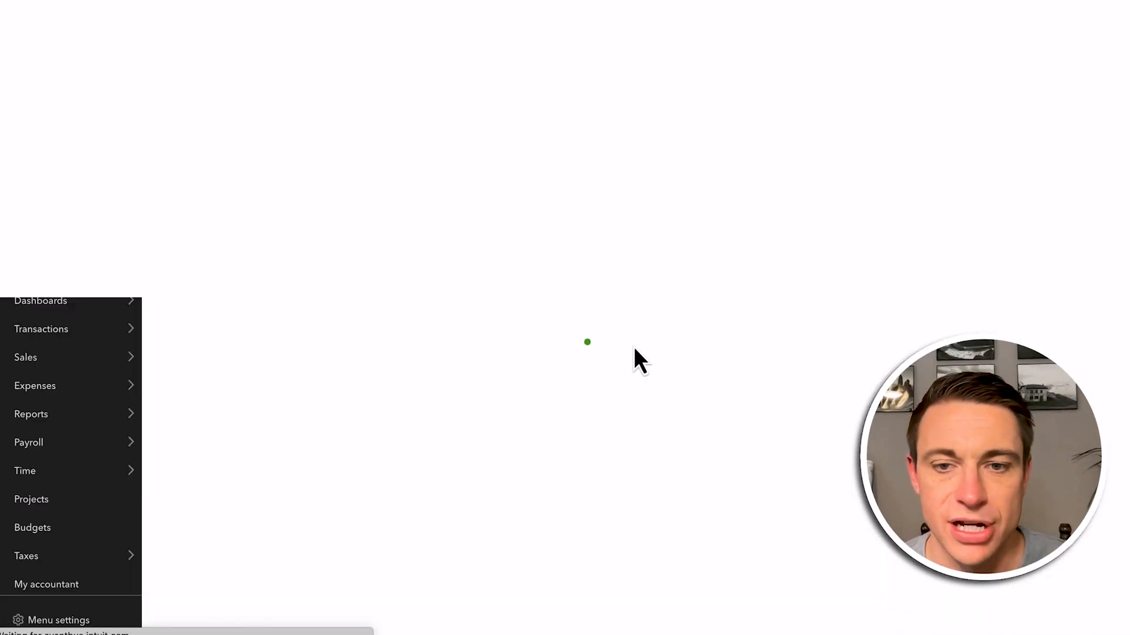
click(53, 134)
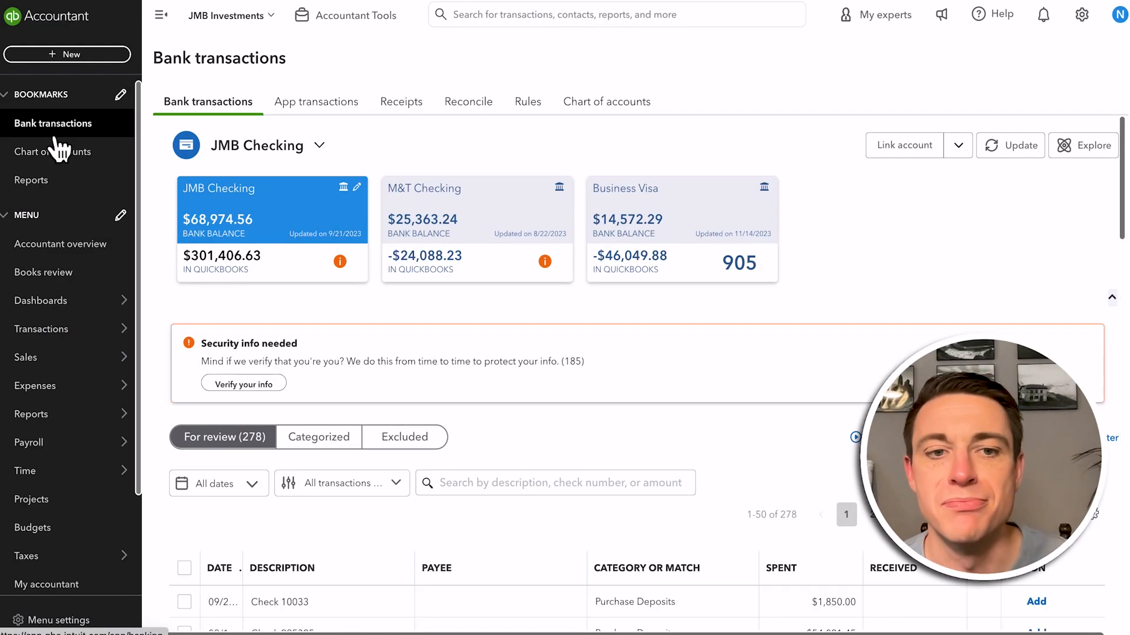
Open the $54.17 Bankline Transfer Loan transaction from M&T Bank in the JMB Checking review list
scroll(357, 383, down, 1)
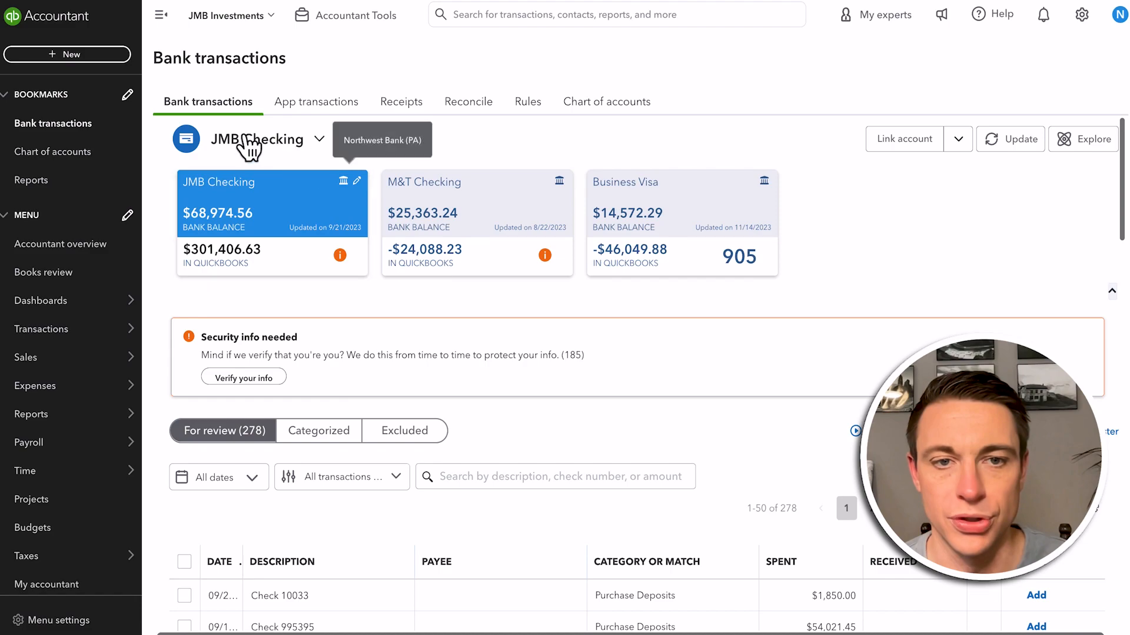
scroll(300, 359, down, 8)
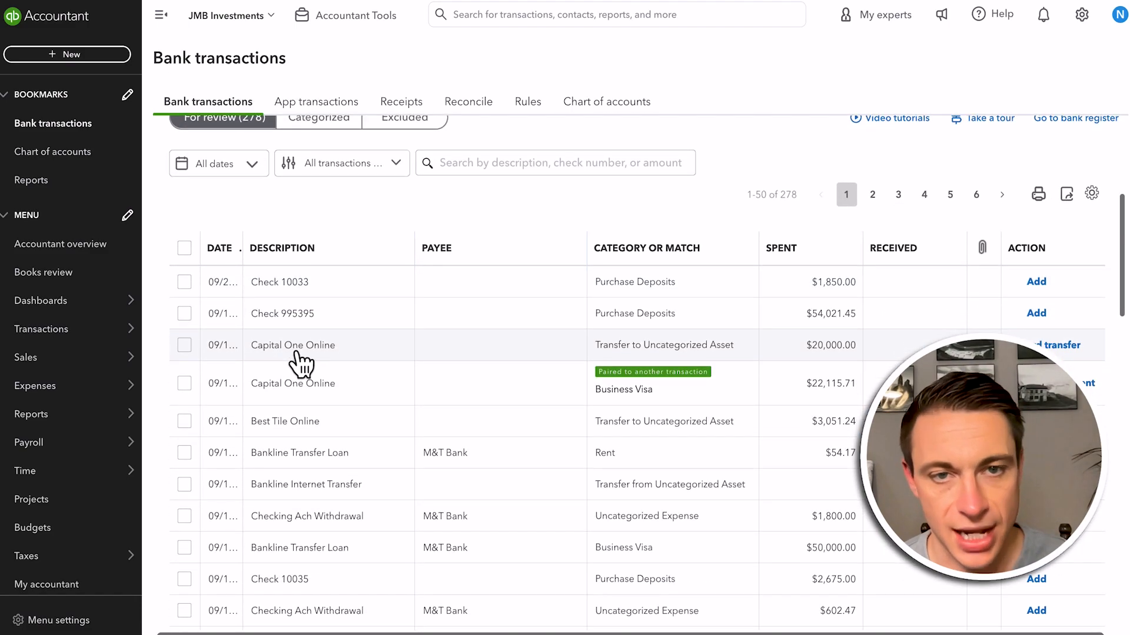
scroll(546, 395, down, 1)
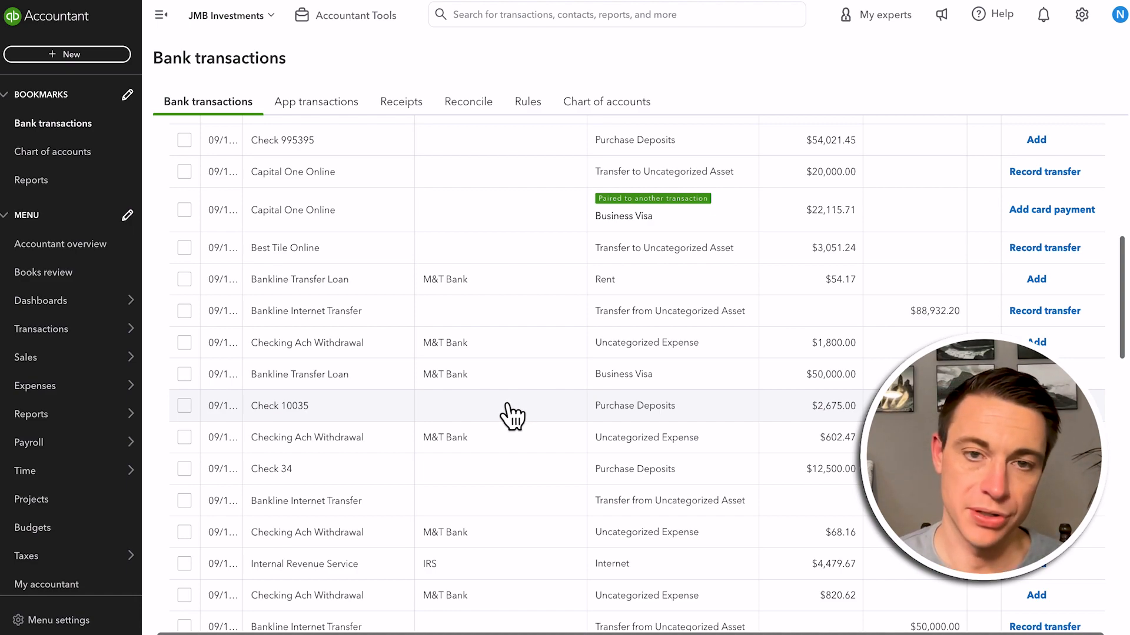
scroll(510, 416, up, 8)
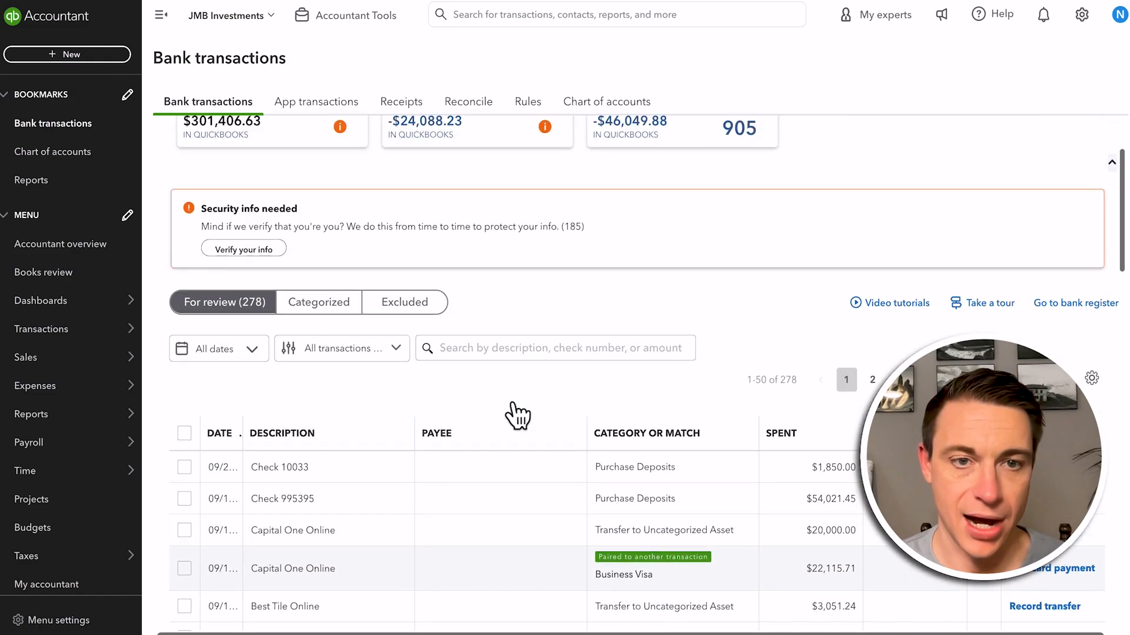
scroll(512, 412, down, 4)
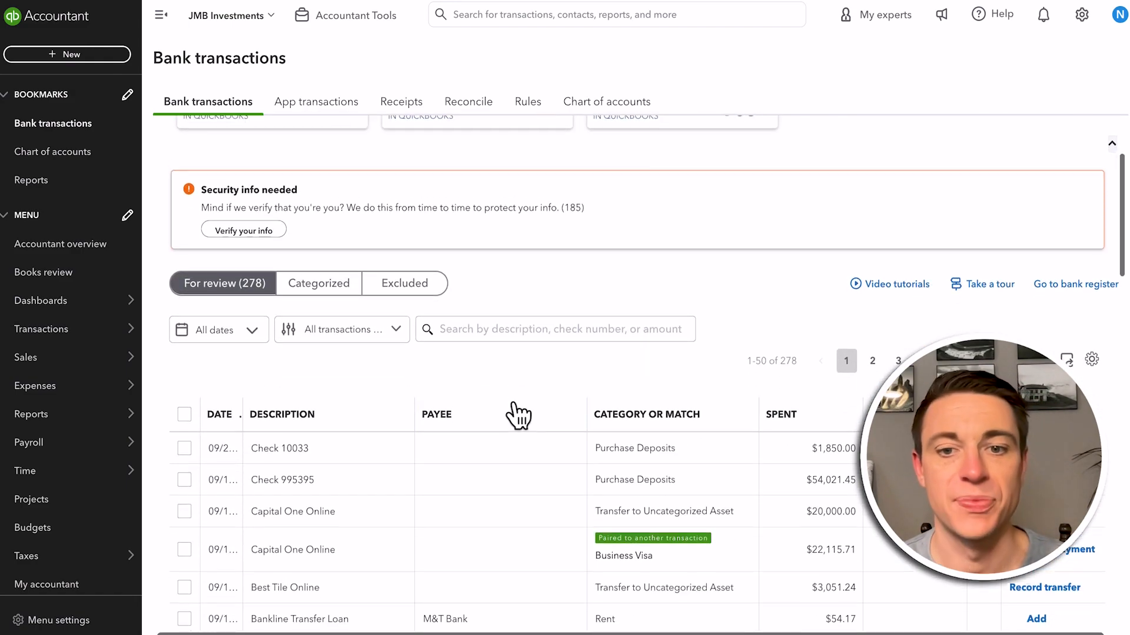
scroll(517, 418, down, 4)
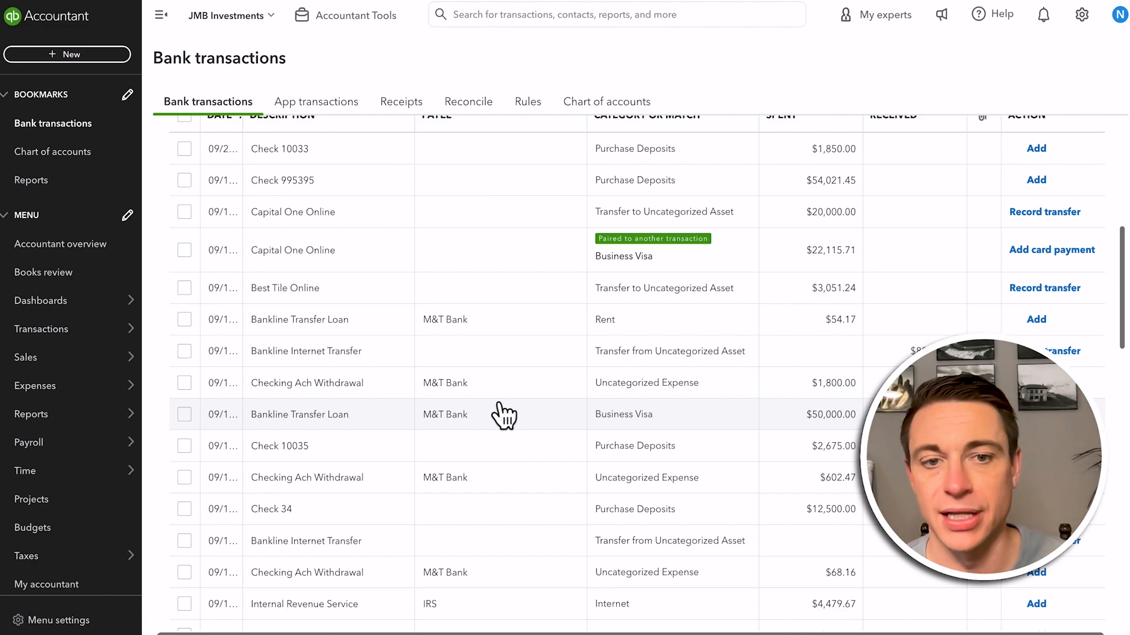
right_click(443, 320)
click(306, 323)
click(297, 320)
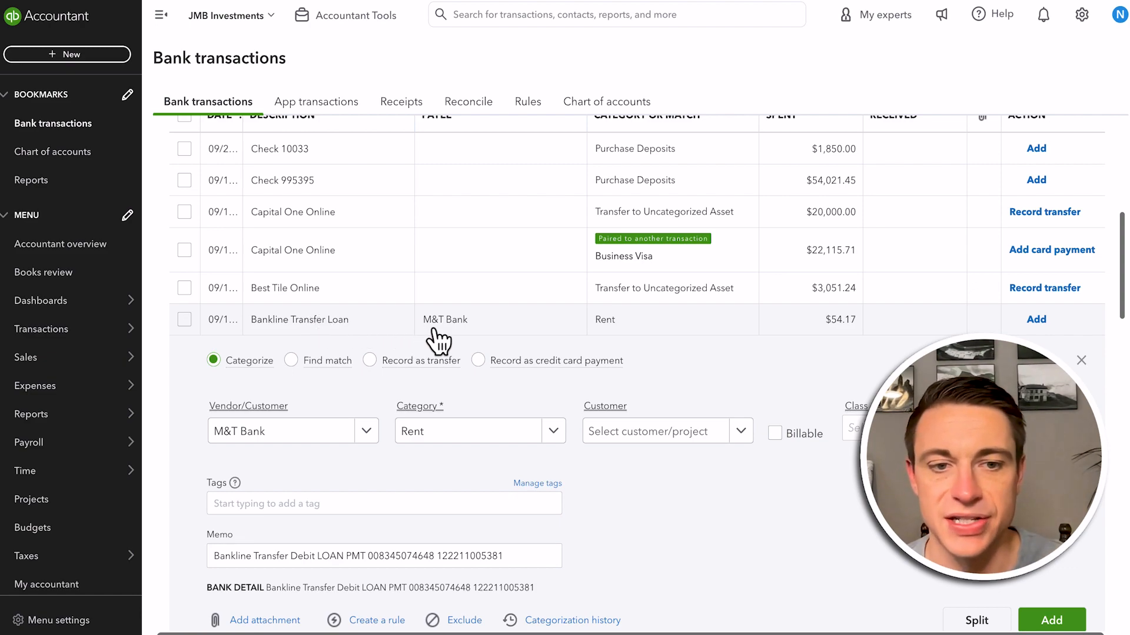
scroll(447, 342, down, 2)
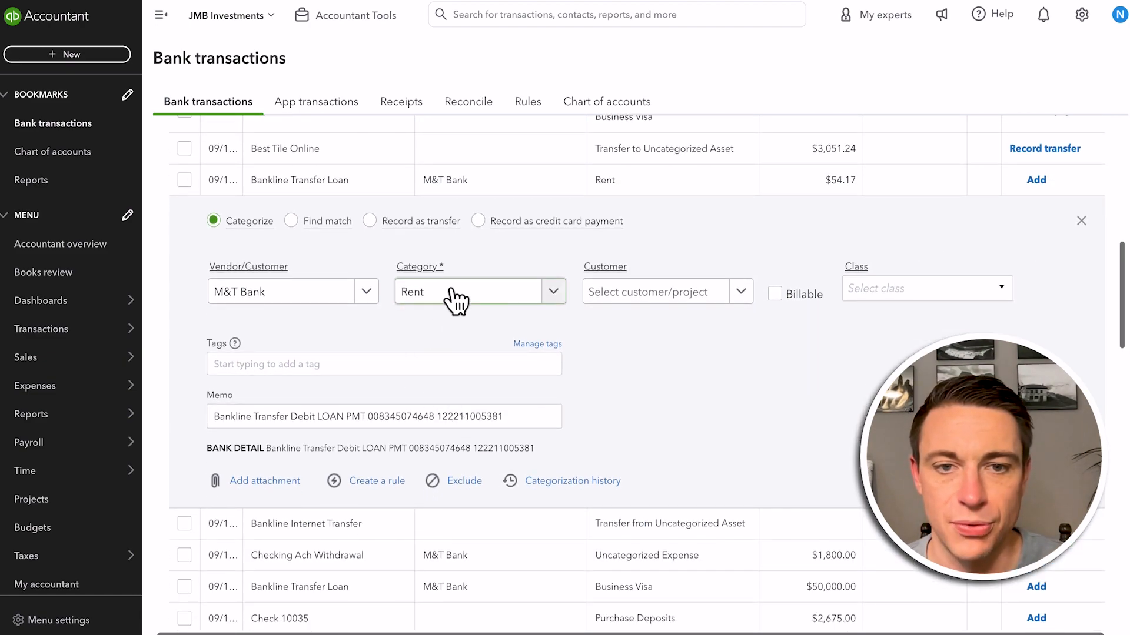
click(447, 292)
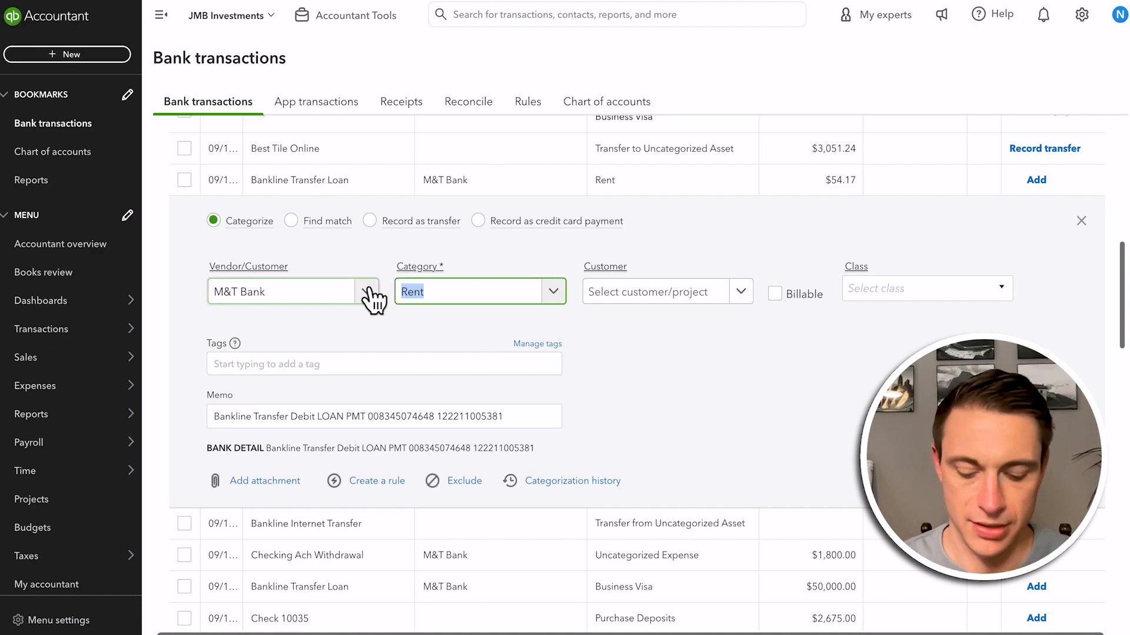
text(repairs)
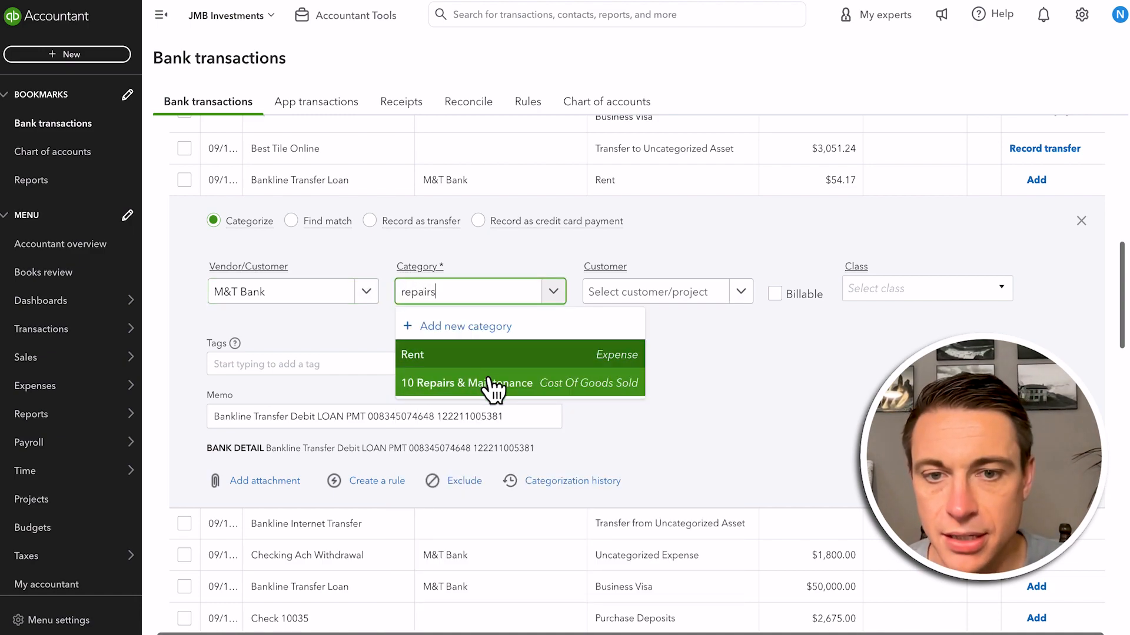
click(491, 311)
click(659, 307)
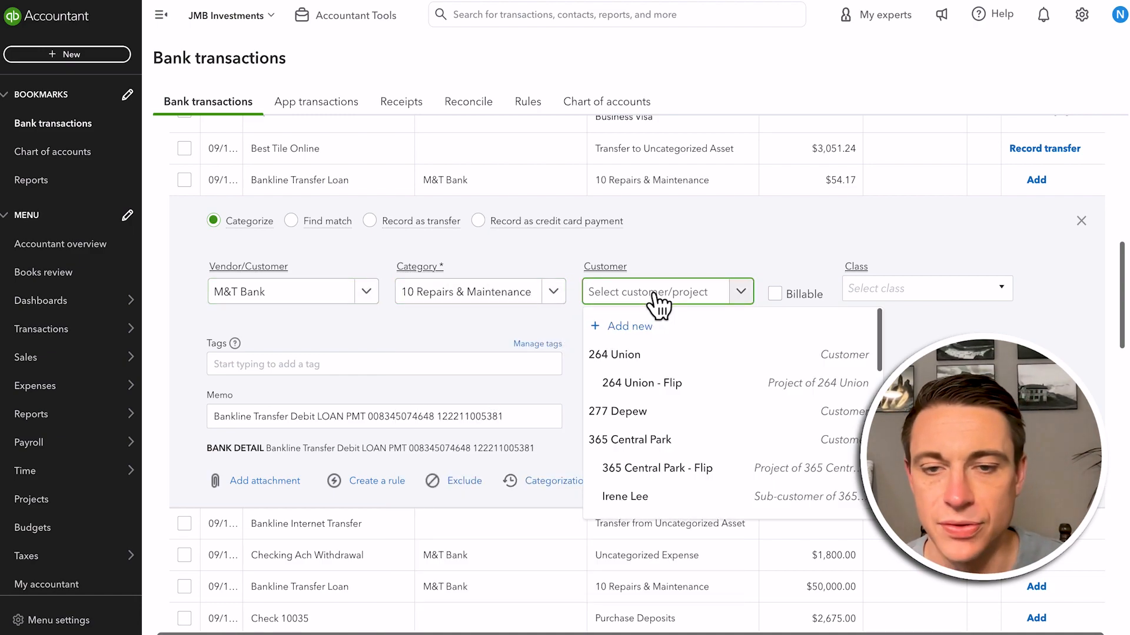
text(122)
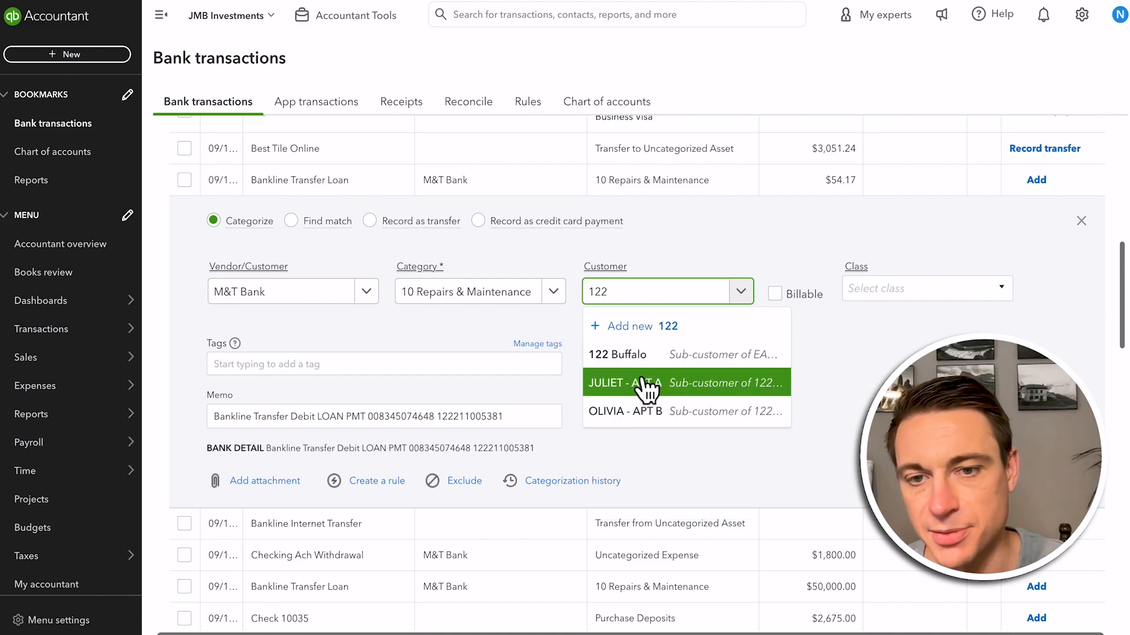
click(613, 357)
double_click(779, 296)
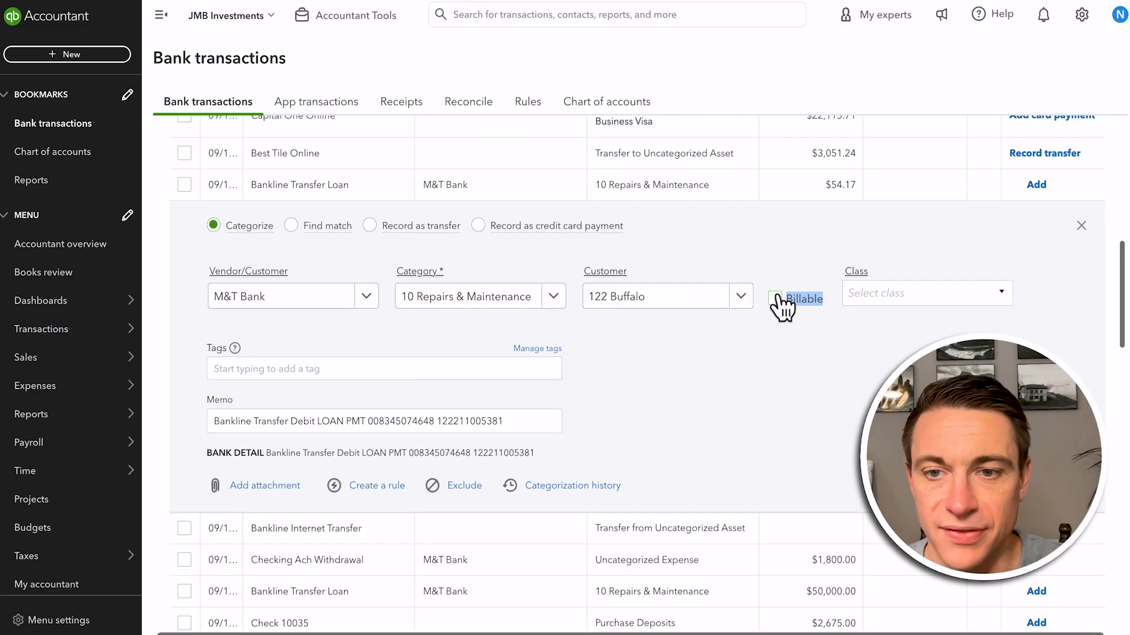
click(775, 298)
click(905, 292)
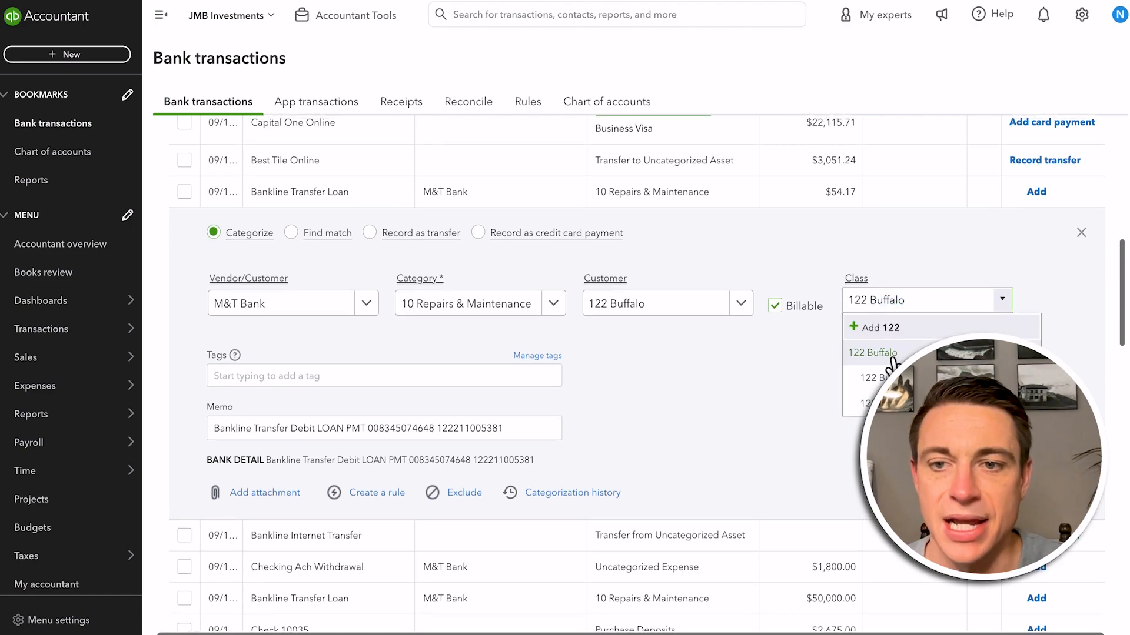
click(893, 356)
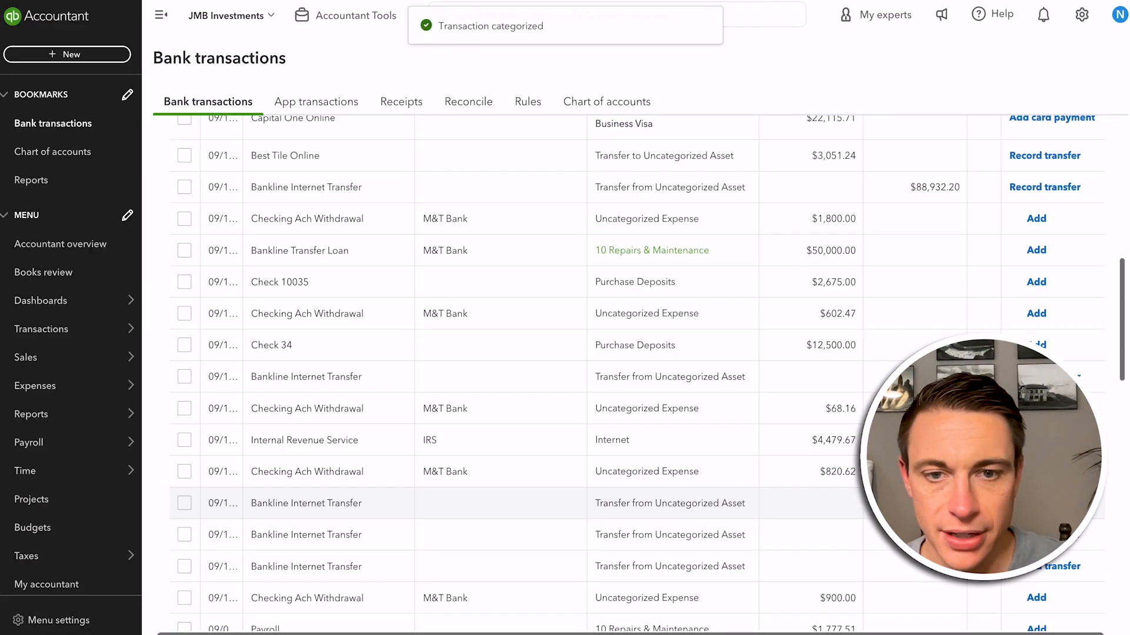
scroll(450, 452, up, 10)
scroll(447, 456, down, 5)
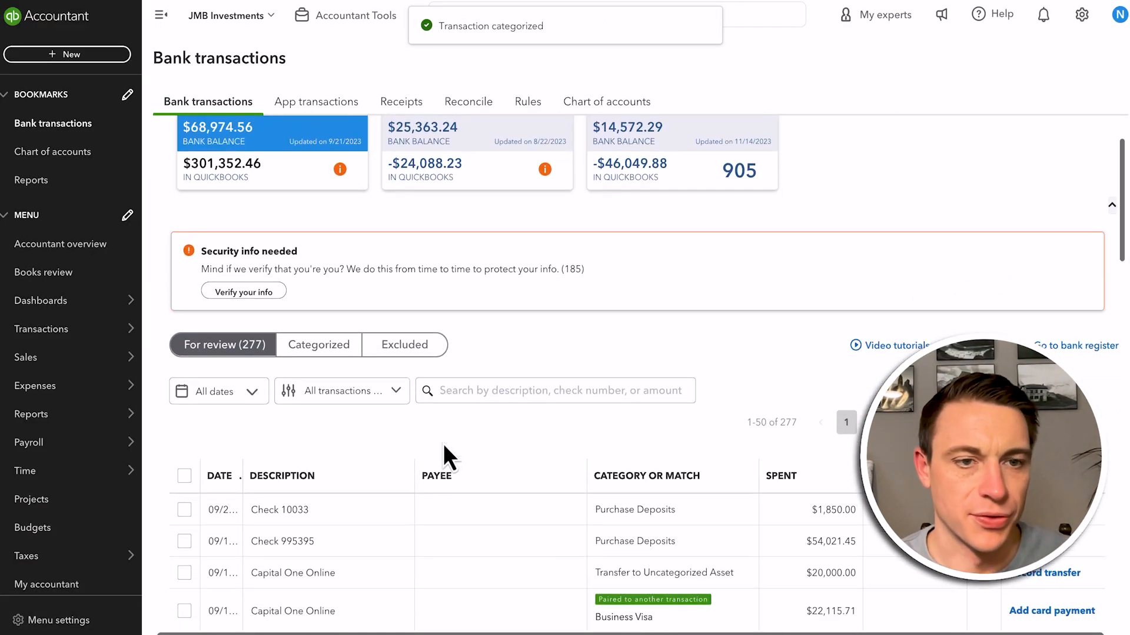
scroll(448, 456, down, 3)
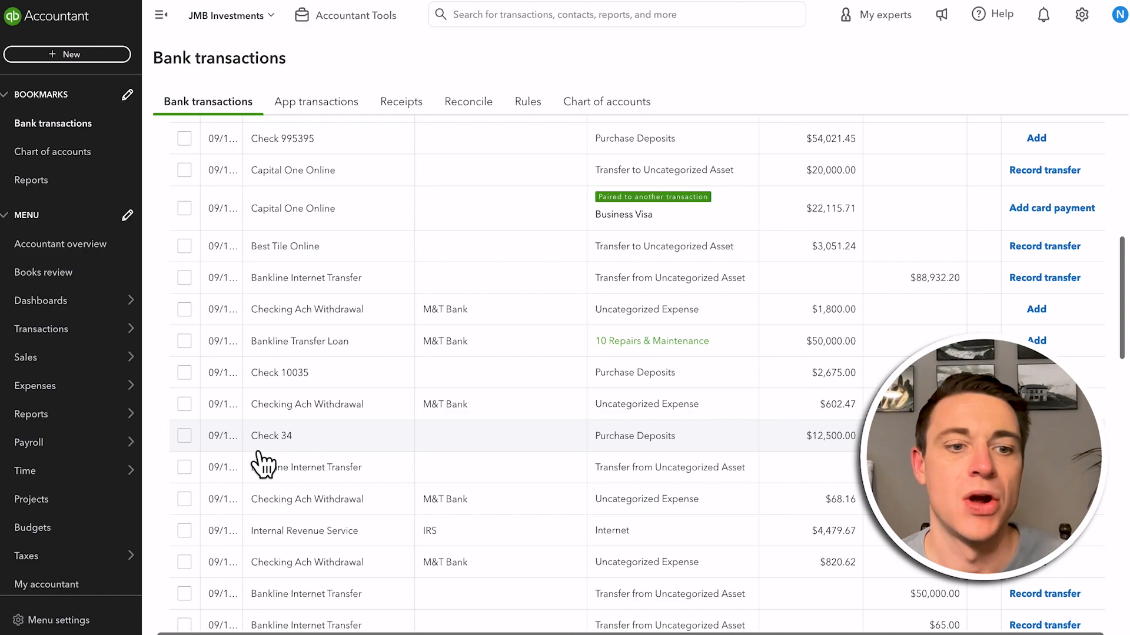
Open the catalogue for finding apps that connect to QuickBooks
scroll(62, 617, down, 3)
mouse_move(60, 553)
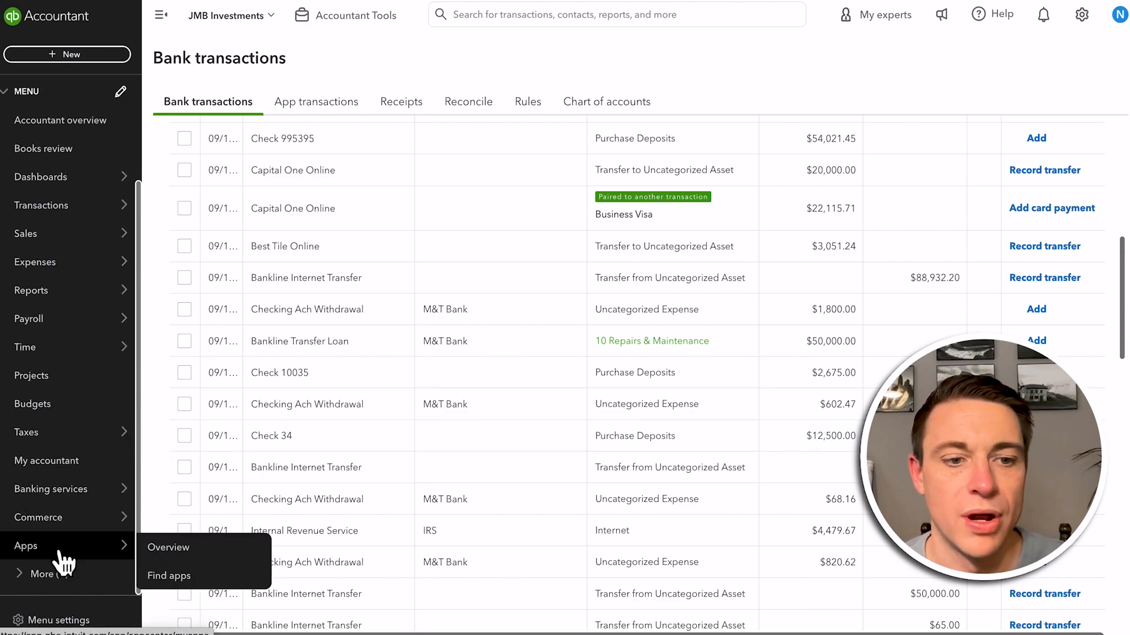
click(234, 552)
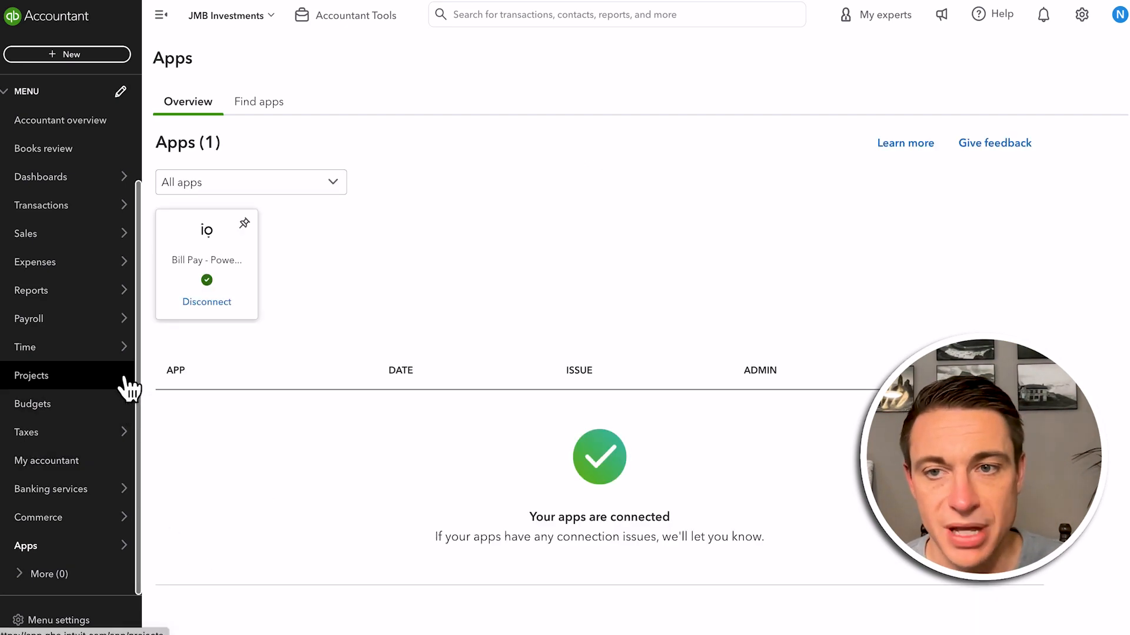
click(247, 105)
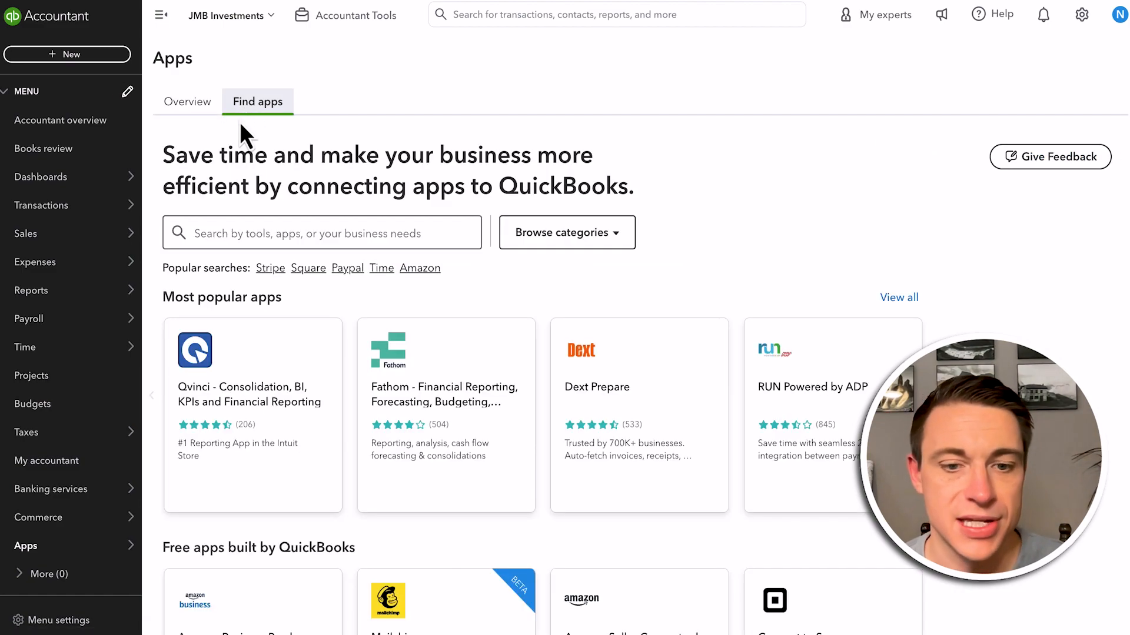
Browse the app catalogue's popular, free, eCommerce, highest rated, featured and new apps
scroll(285, 315, down, 4)
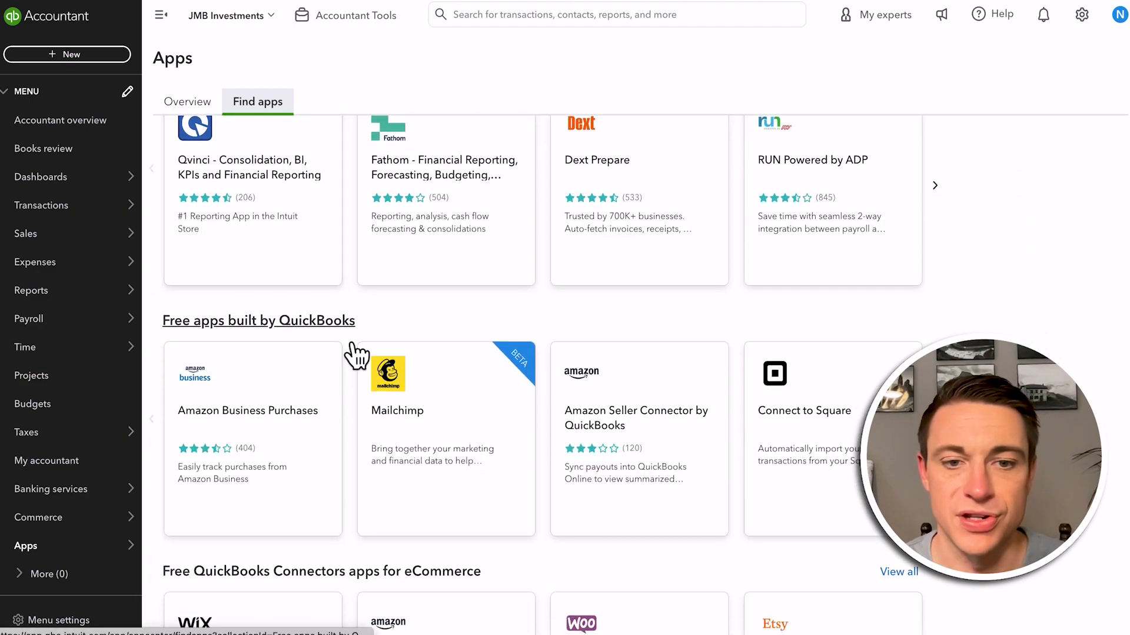
scroll(449, 320, down, 8)
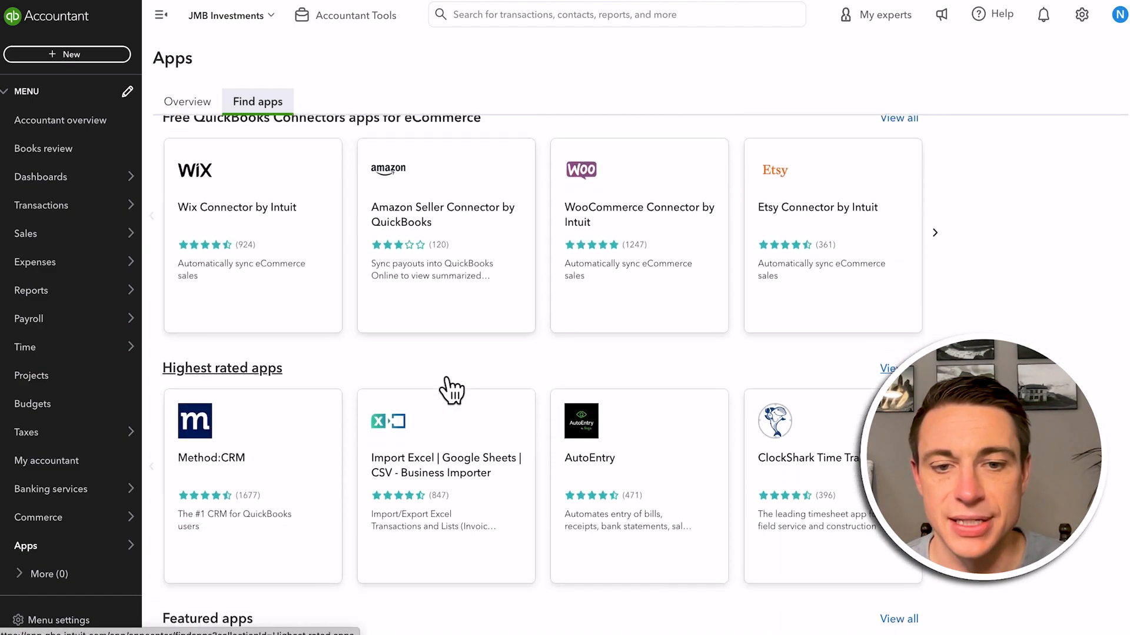
scroll(450, 390, down, 4)
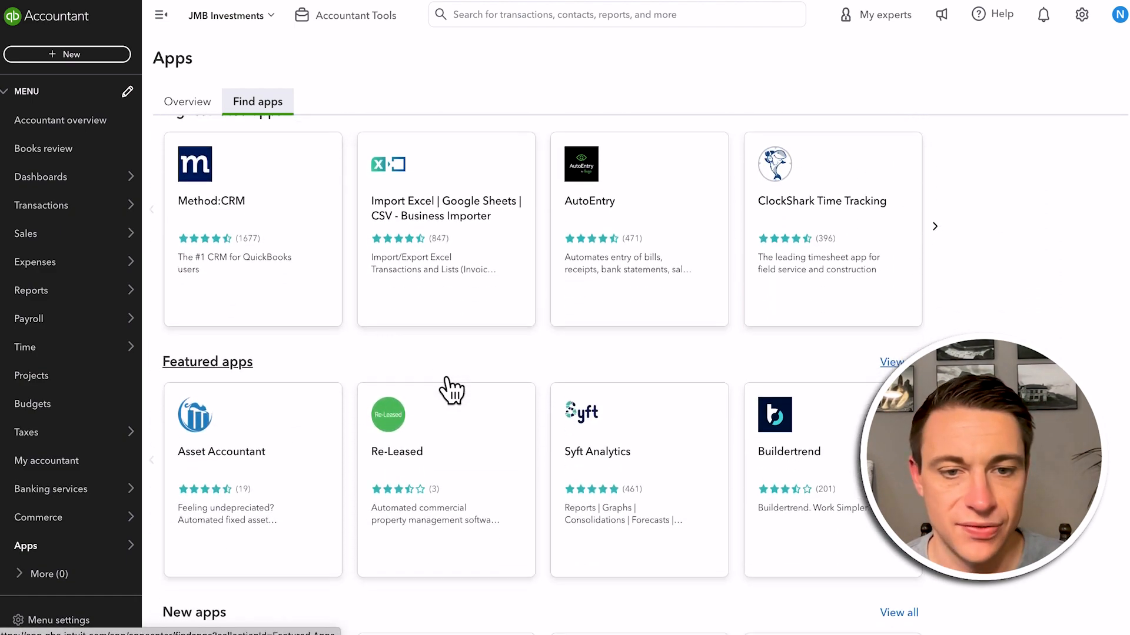
scroll(451, 390, down, 4)
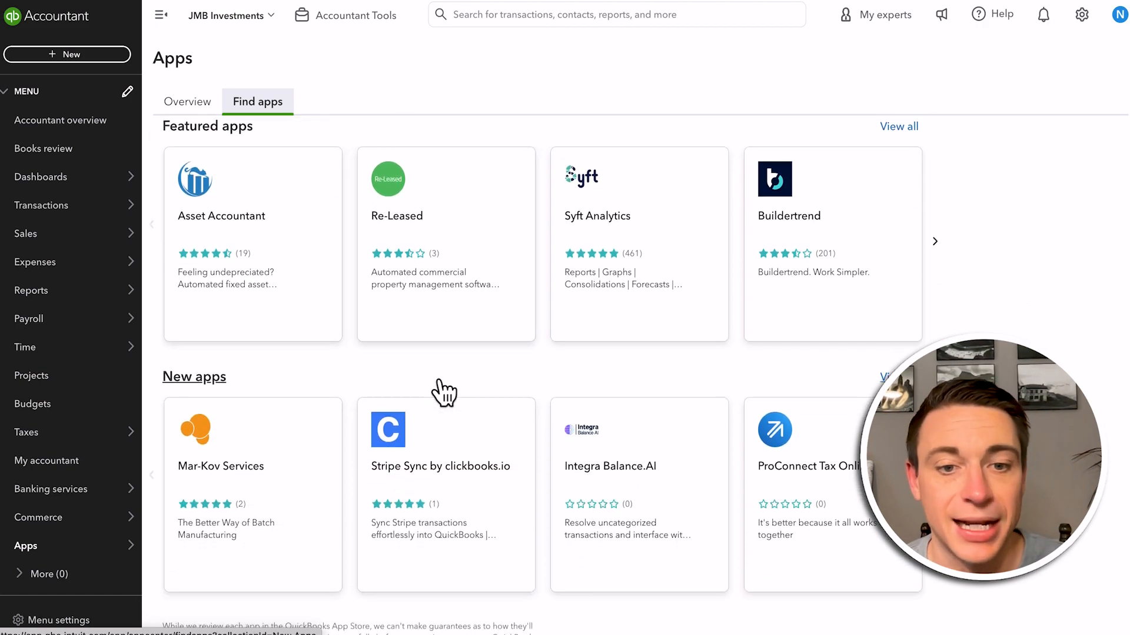
scroll(443, 391, down, 1)
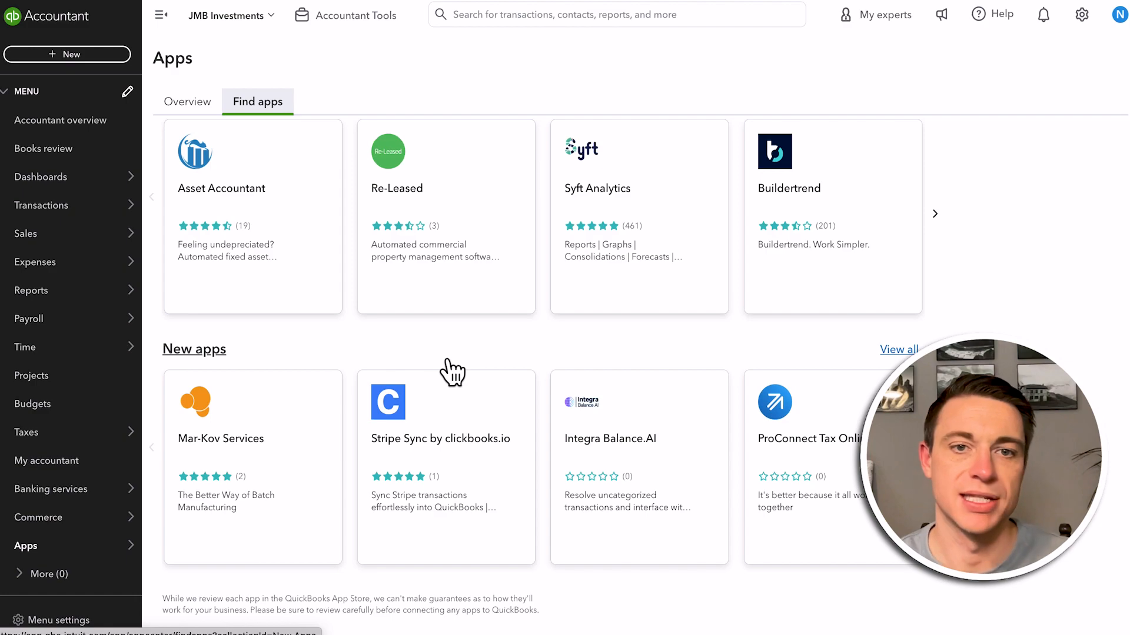
scroll(467, 370, up, 1)
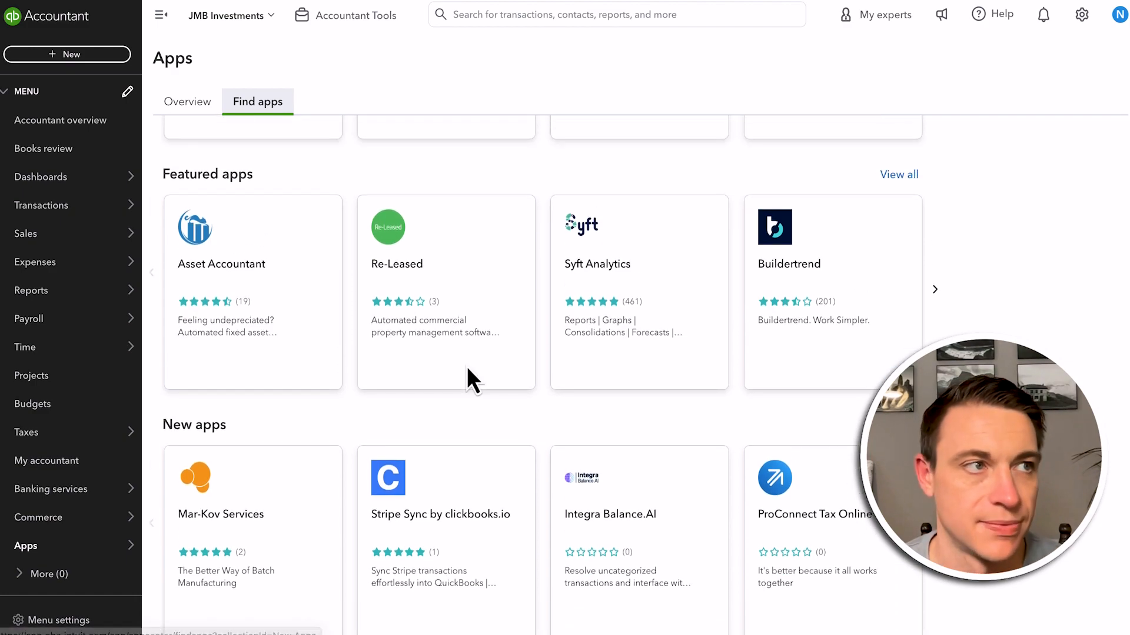
scroll(466, 366, up, 9)
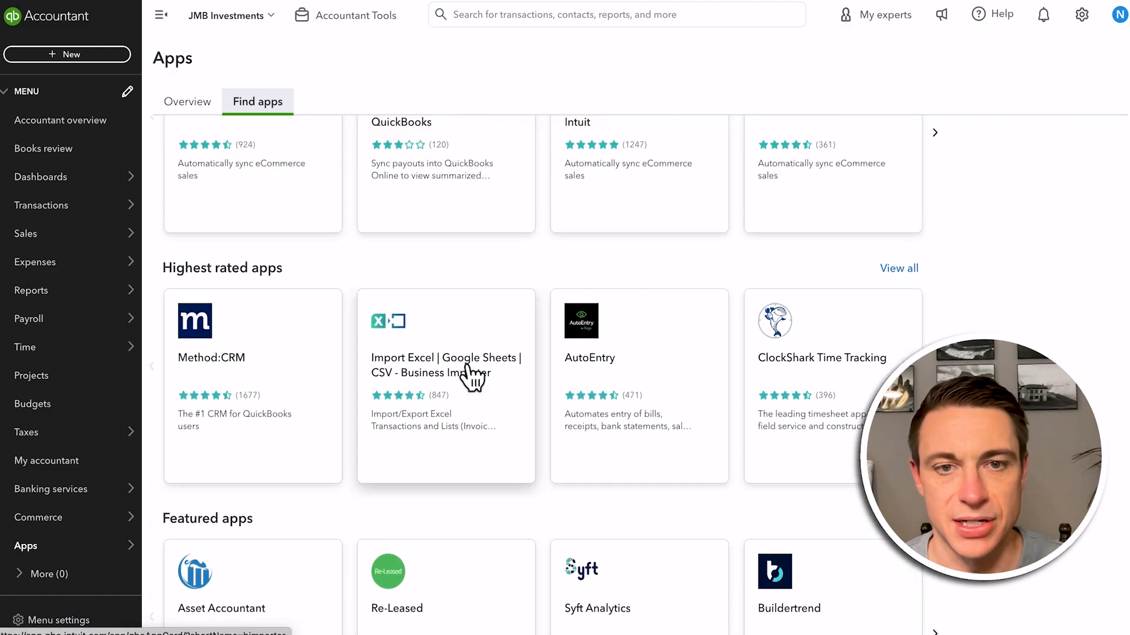
scroll(472, 378, up, 8)
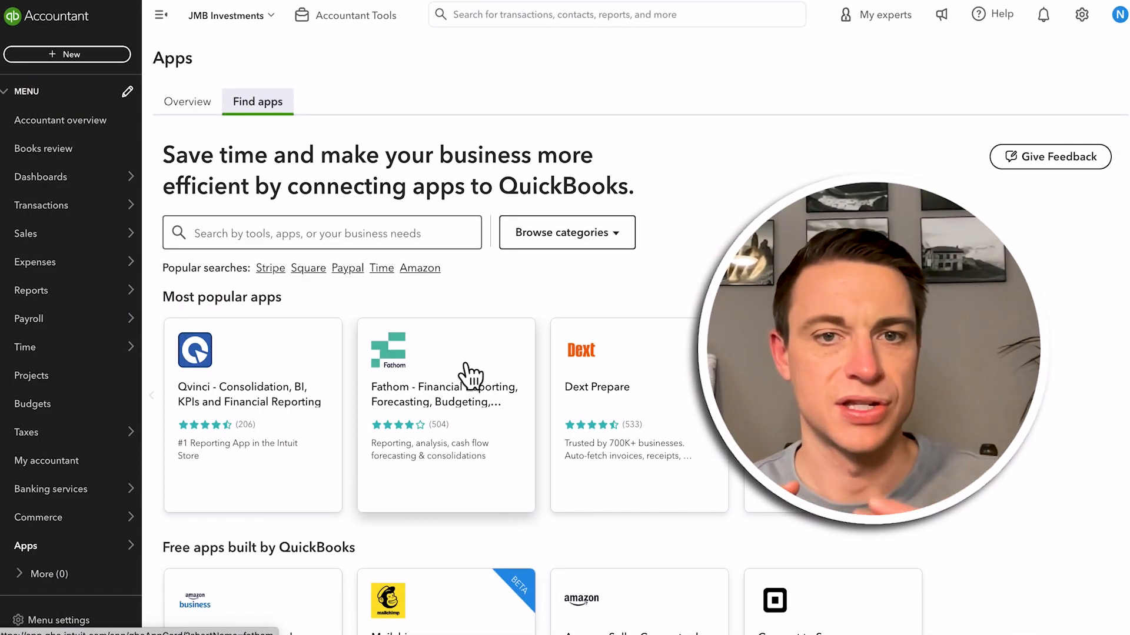